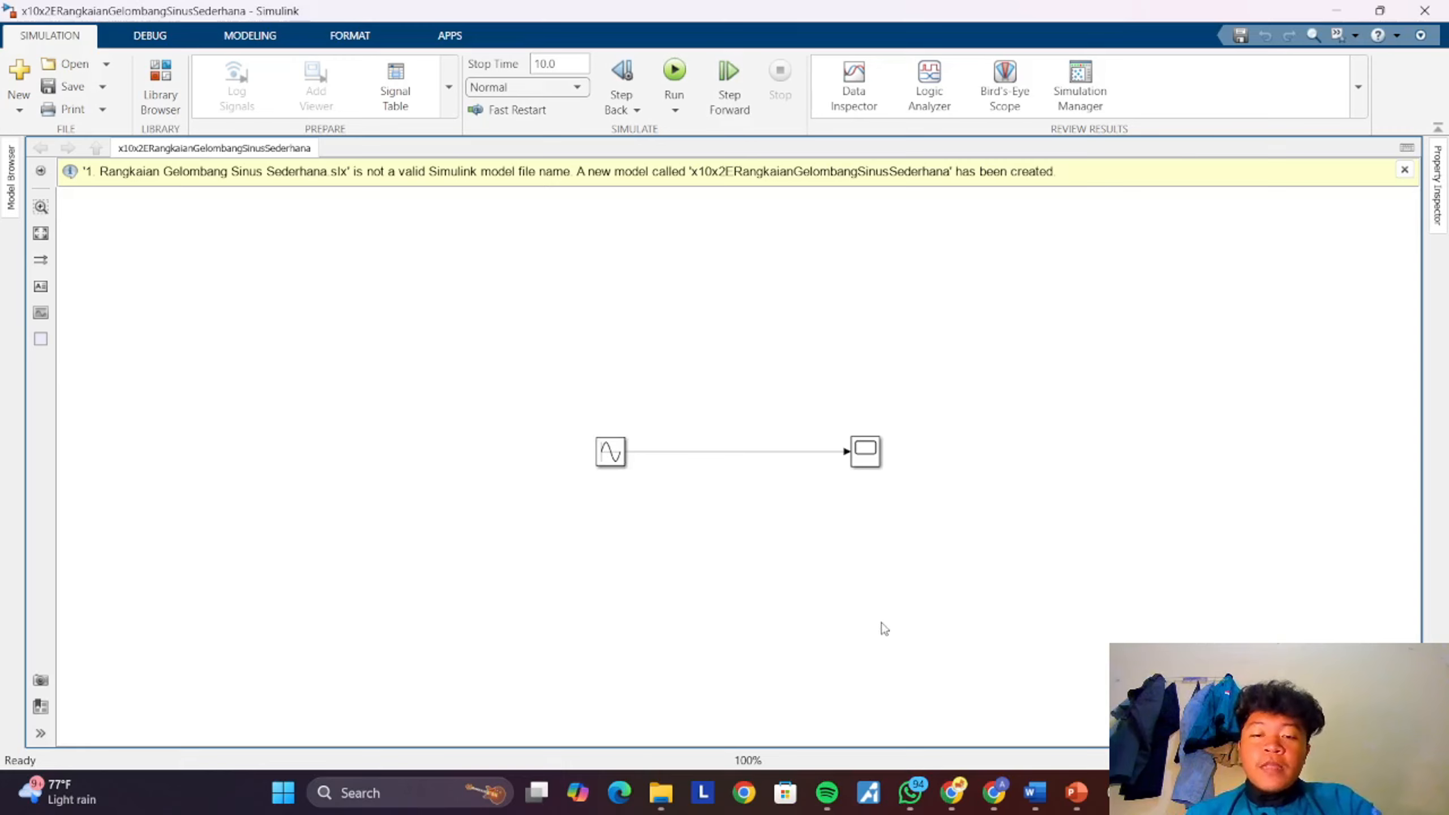
- Run the simulation of the simple sine wave model with the stop time of 10.0
left_click(862, 465)
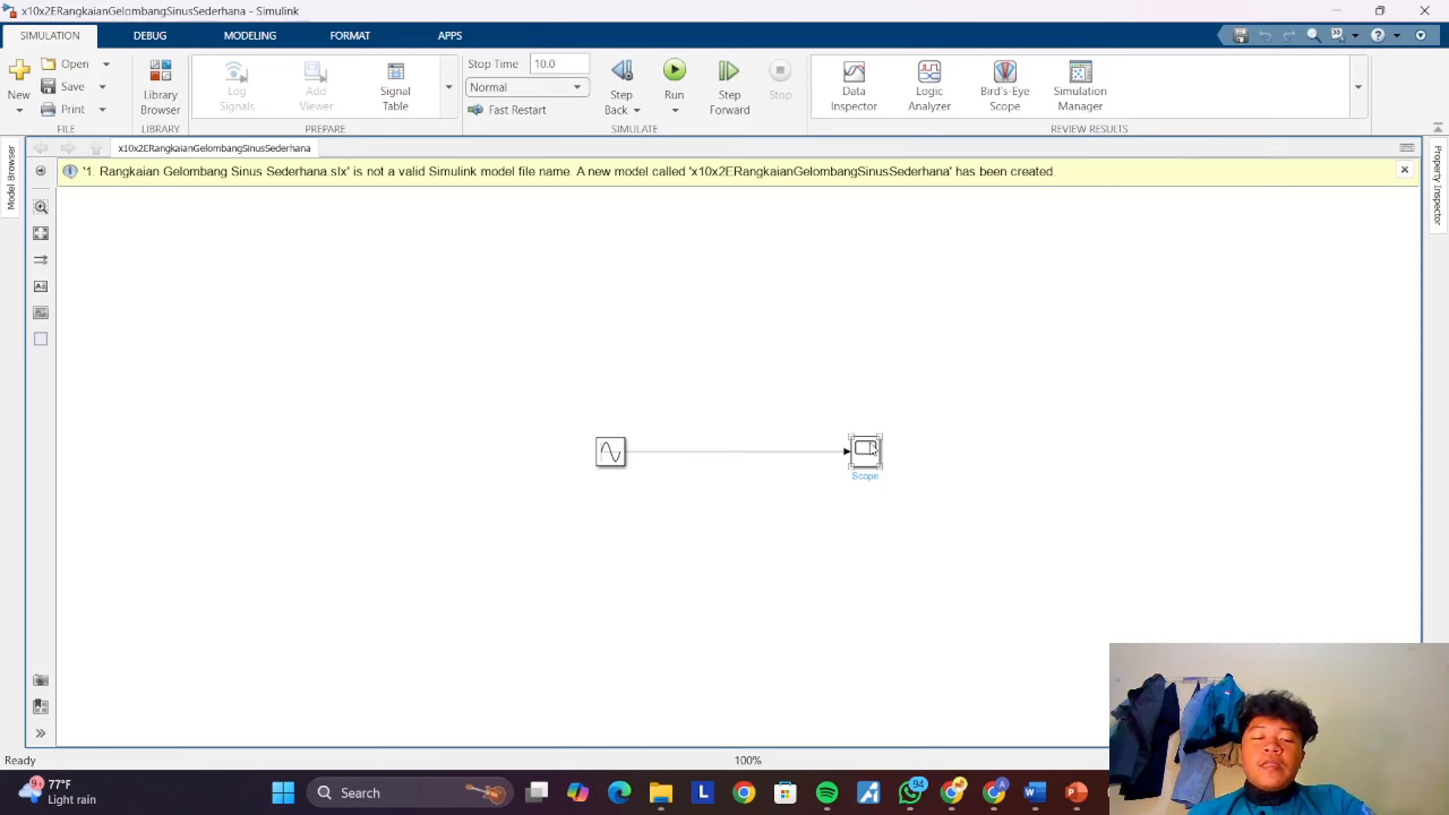
left_click(882, 412)
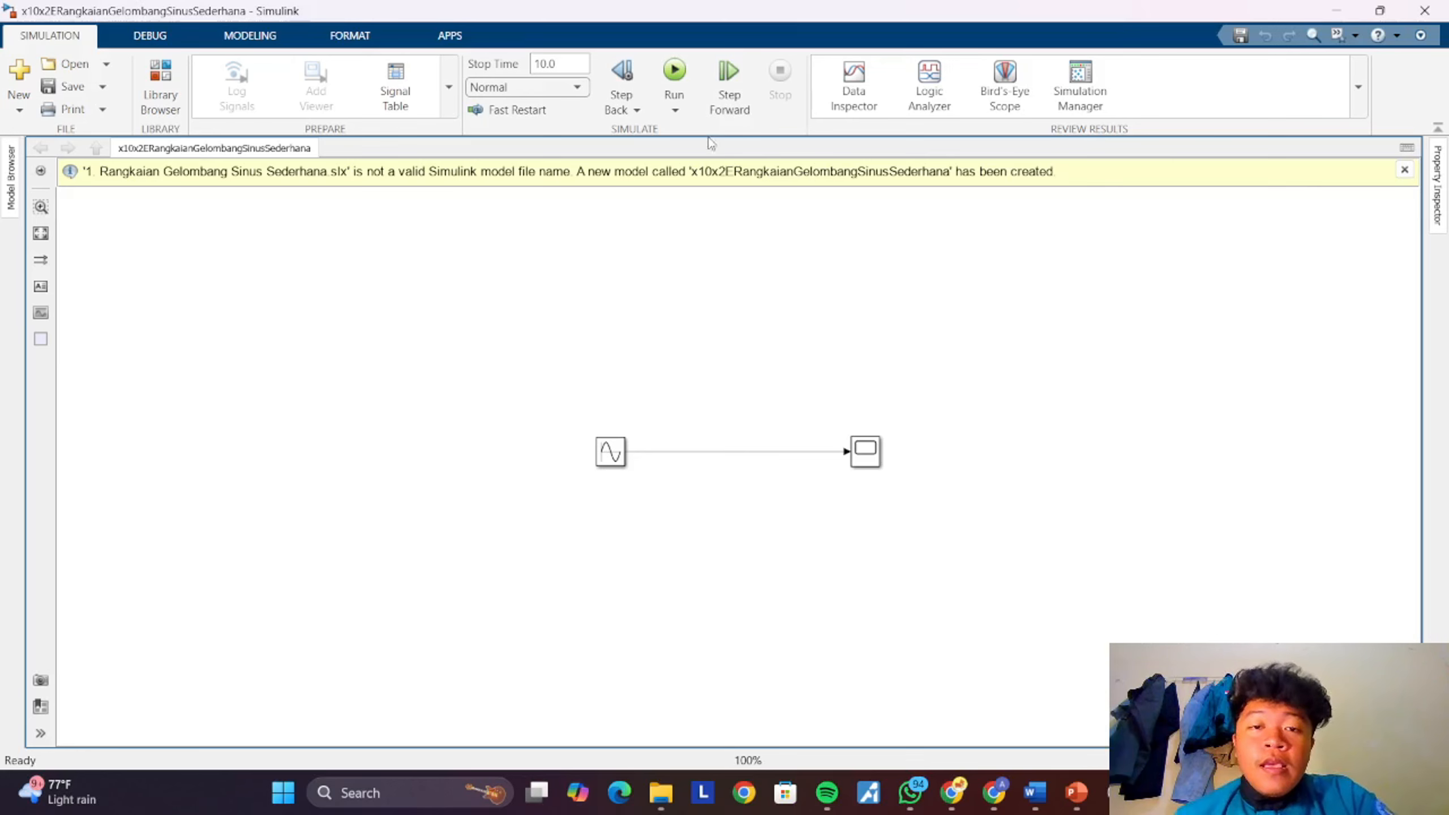
left_click(671, 75)
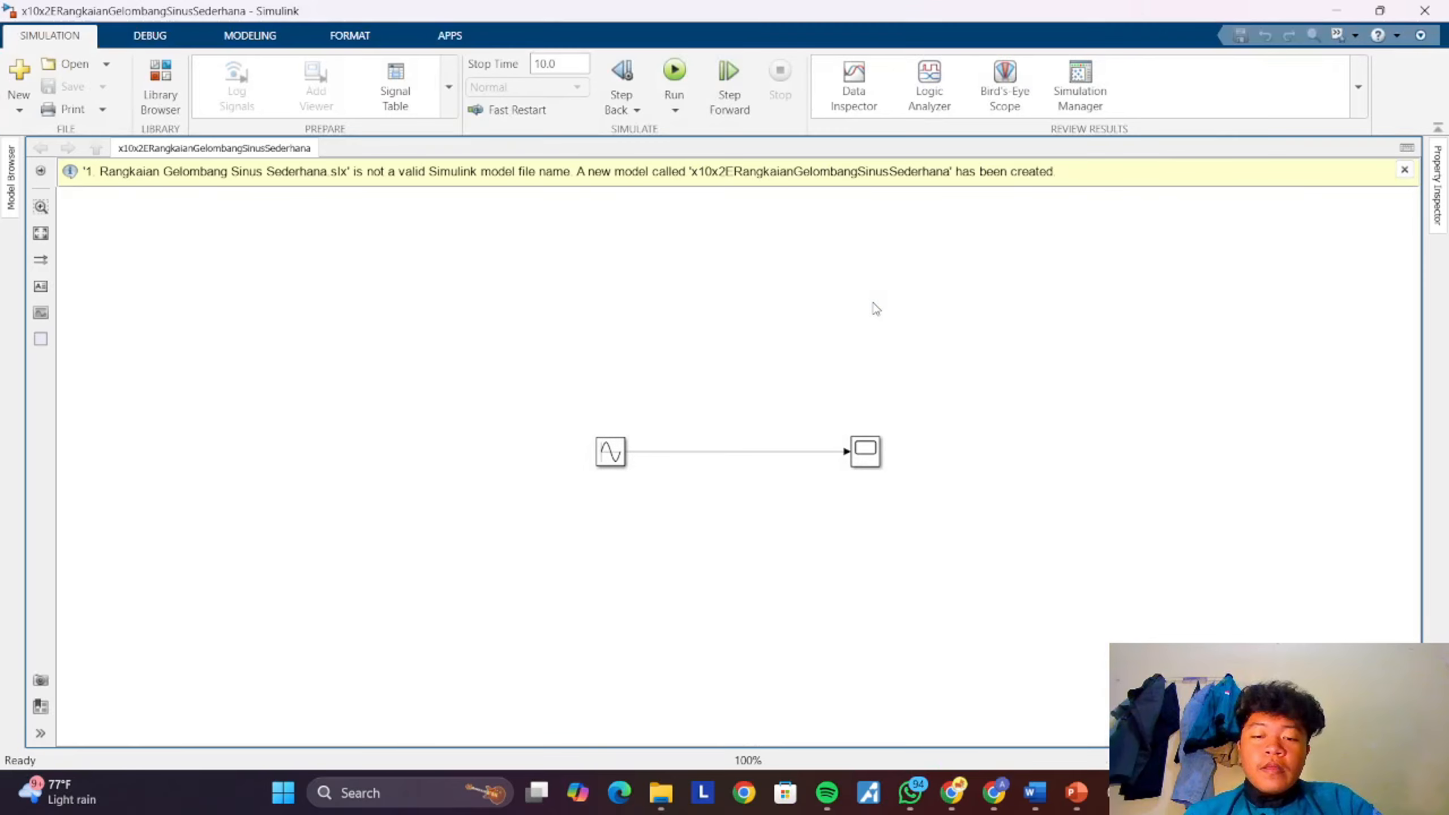
- Review the Sine Wave block's parameters in the simple sine wave model and close them without changes
left_click(609, 453)
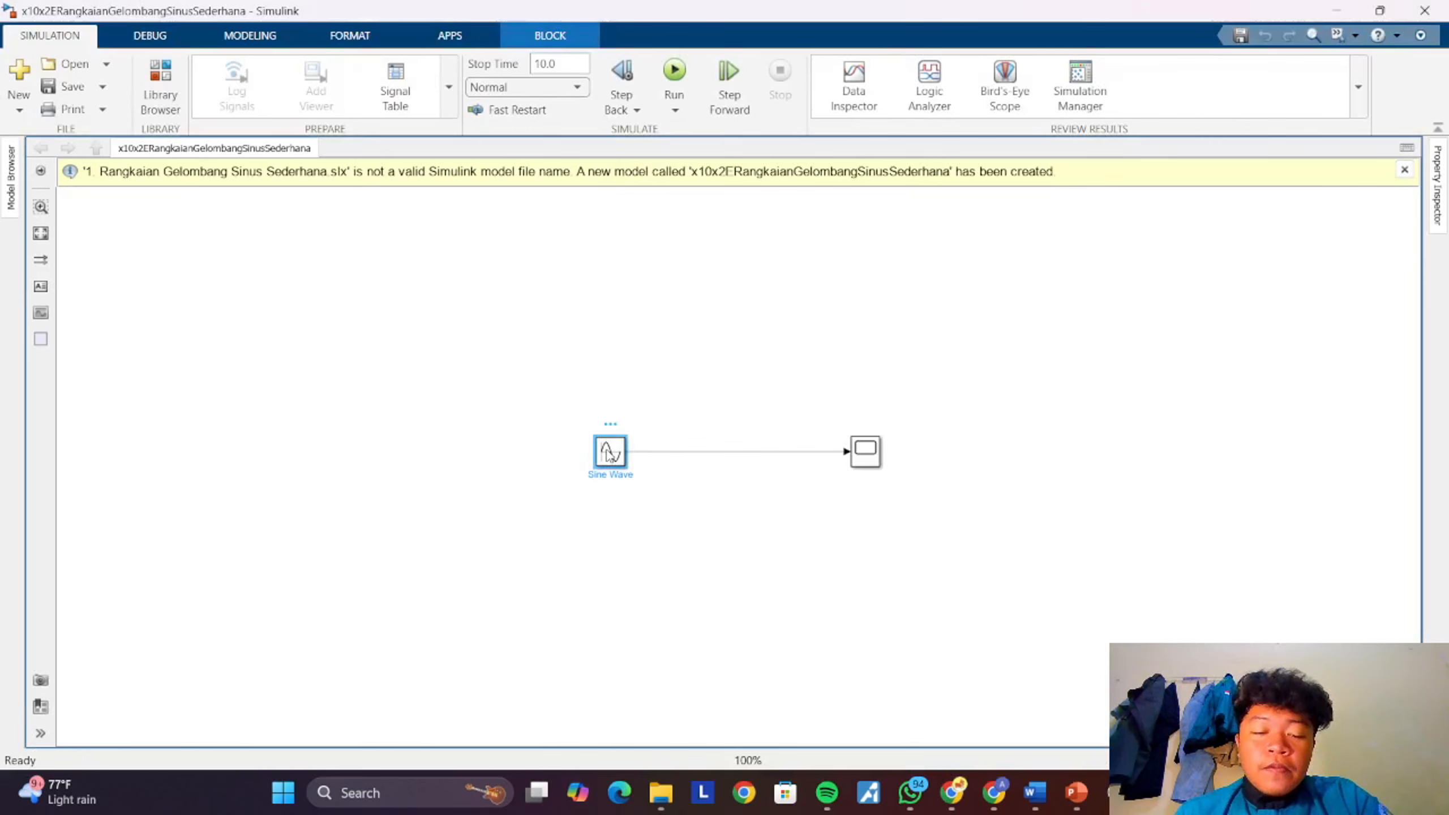
double_click(609, 453)
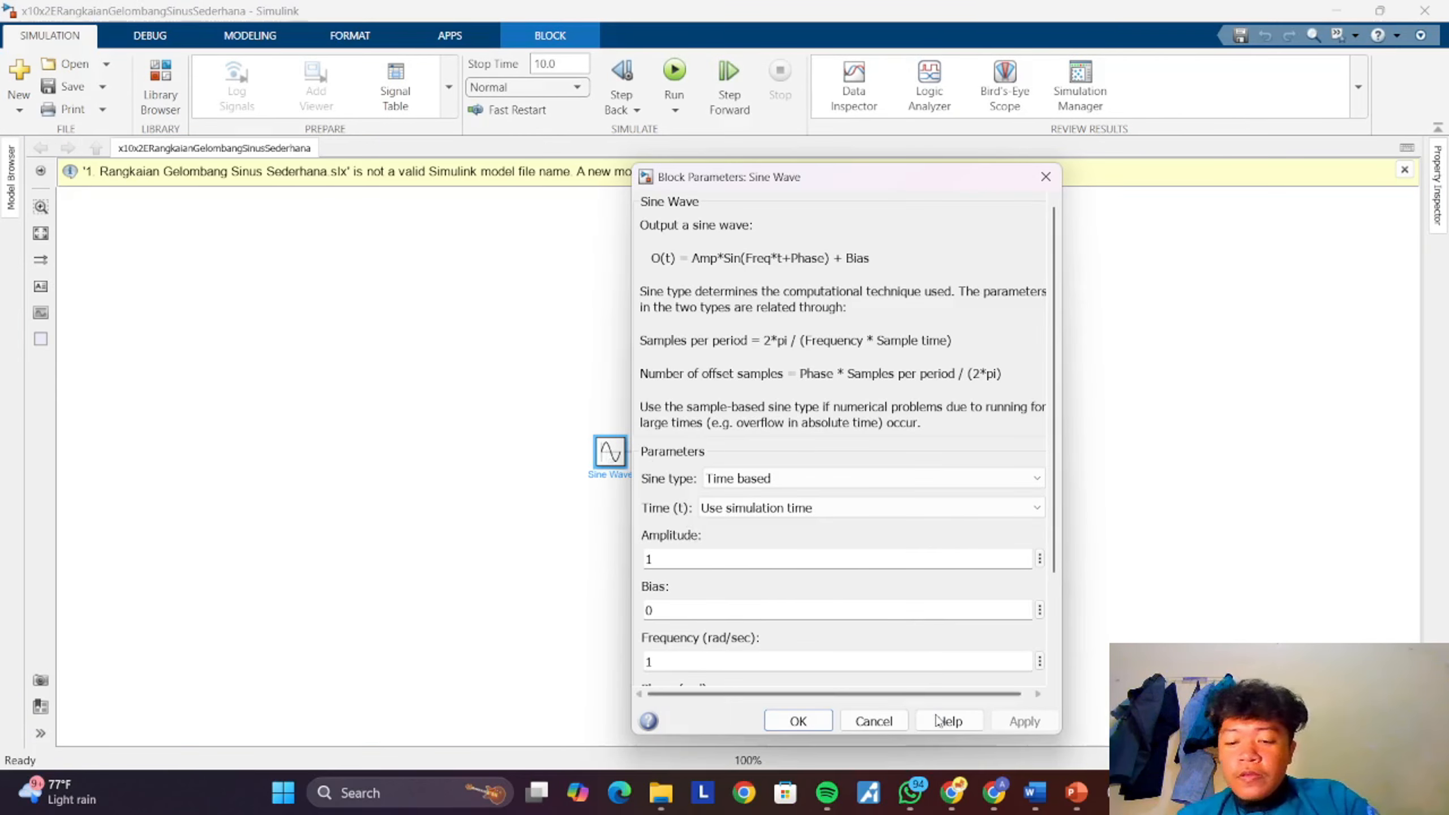
key("XF86AudioLowerVolume")
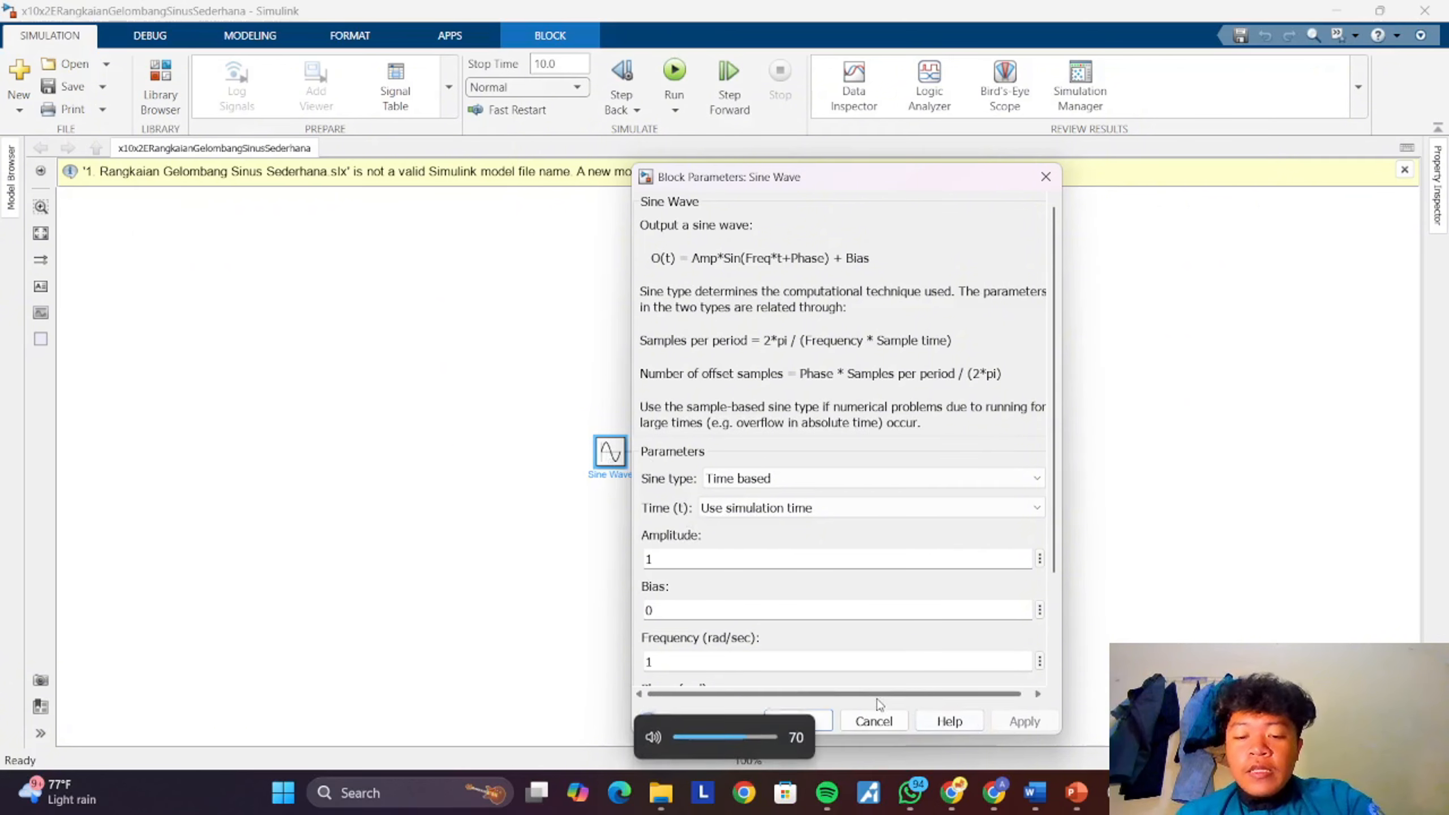
left_click(821, 722)
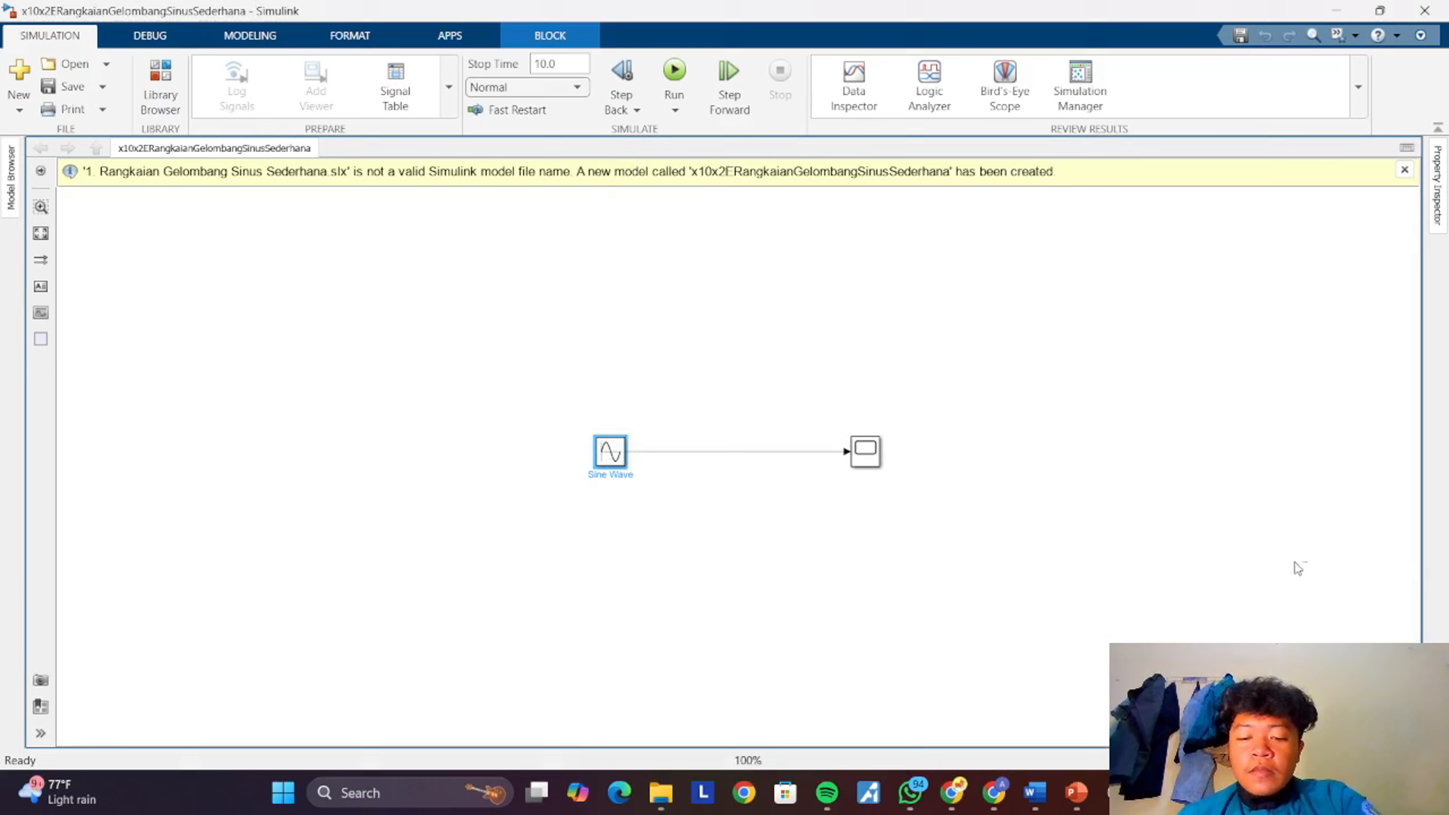
- Examine the sine wave plot on the Scope, then minimise the Scope window
left_click(890, 507)
left_click(865, 460)
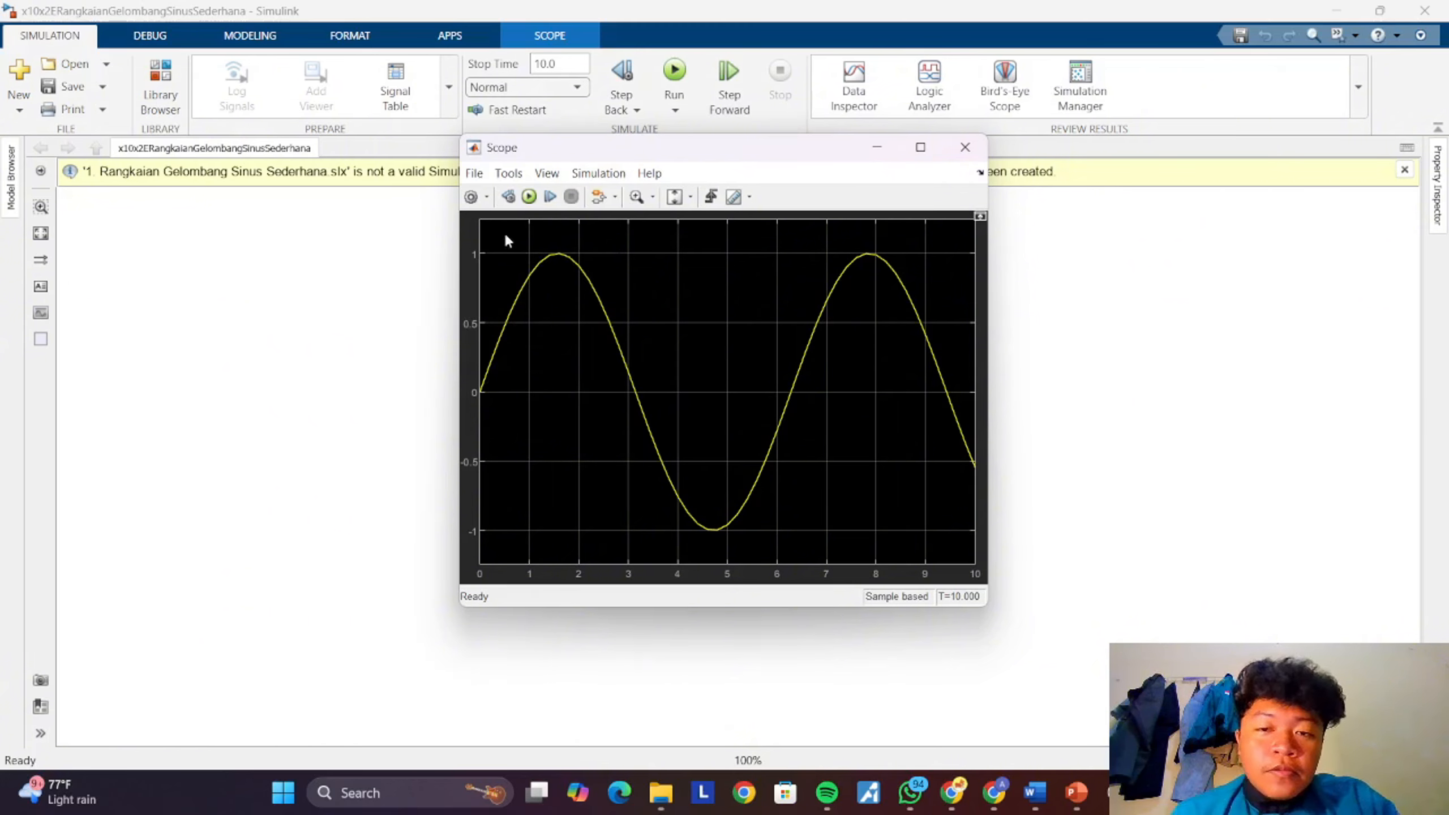
left_click(878, 148)
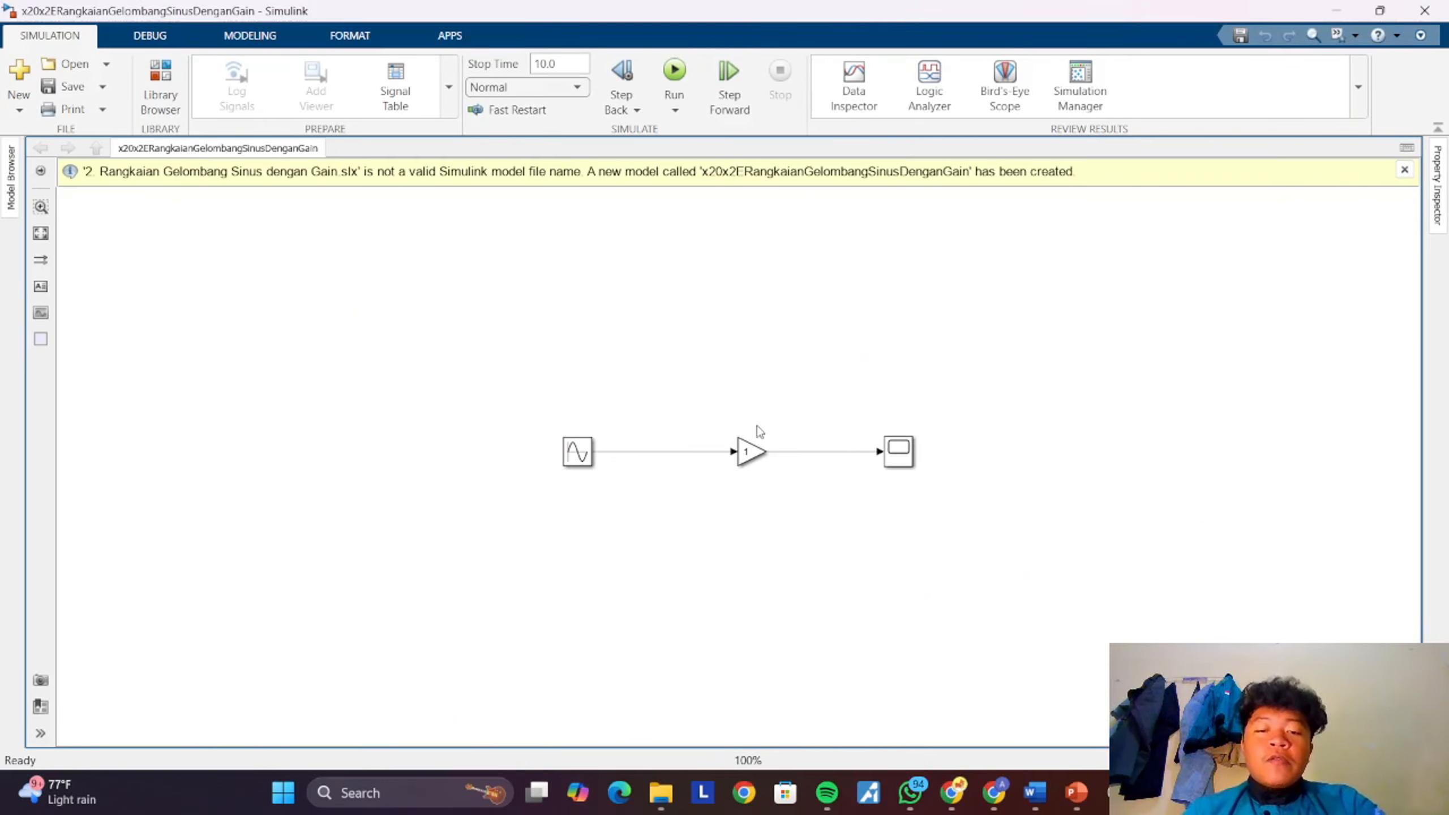
- Review the Sine Wave block's parameters in the sine-with-gain model and close them without changes
left_click(742, 454)
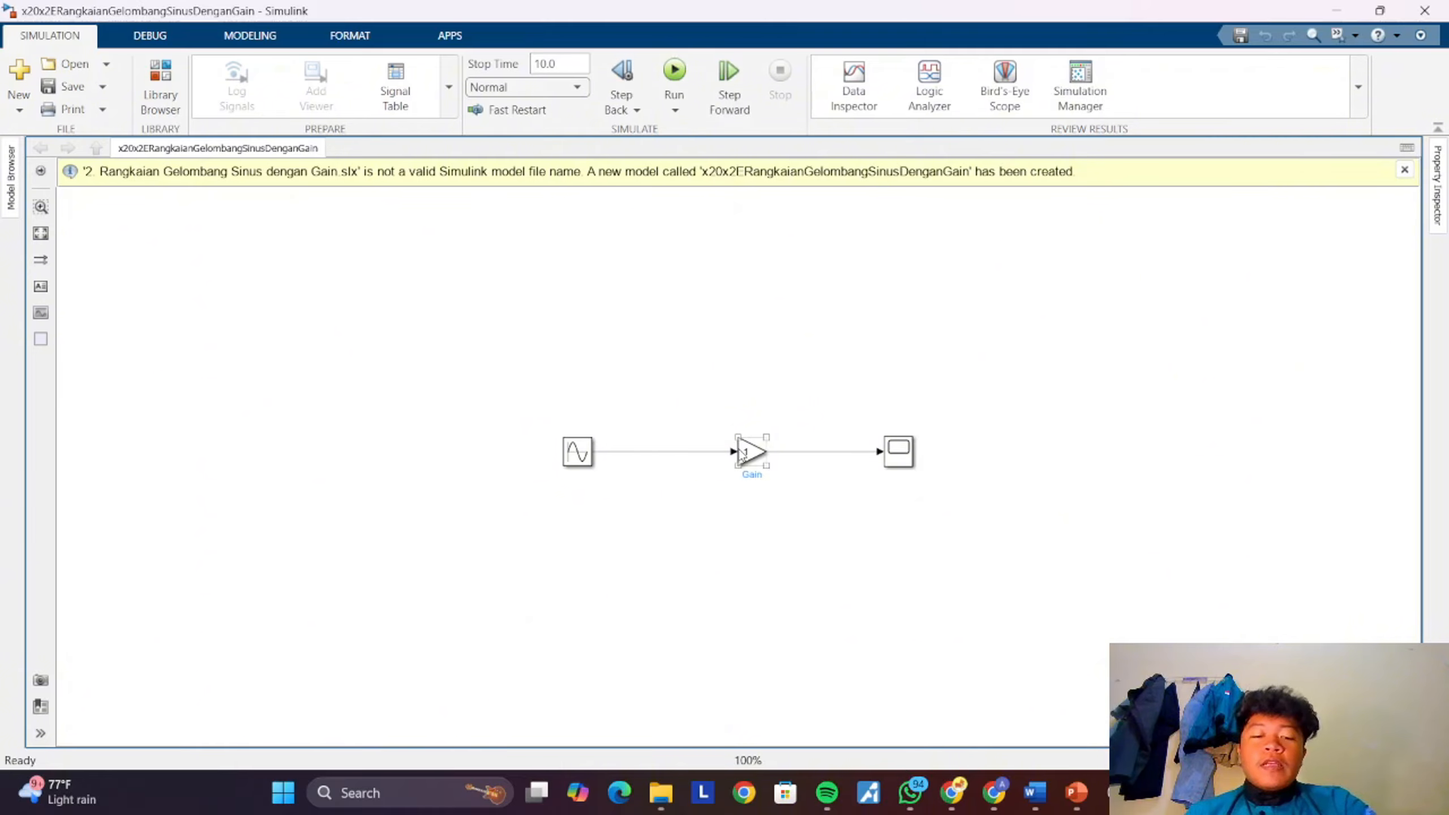
left_click(742, 383)
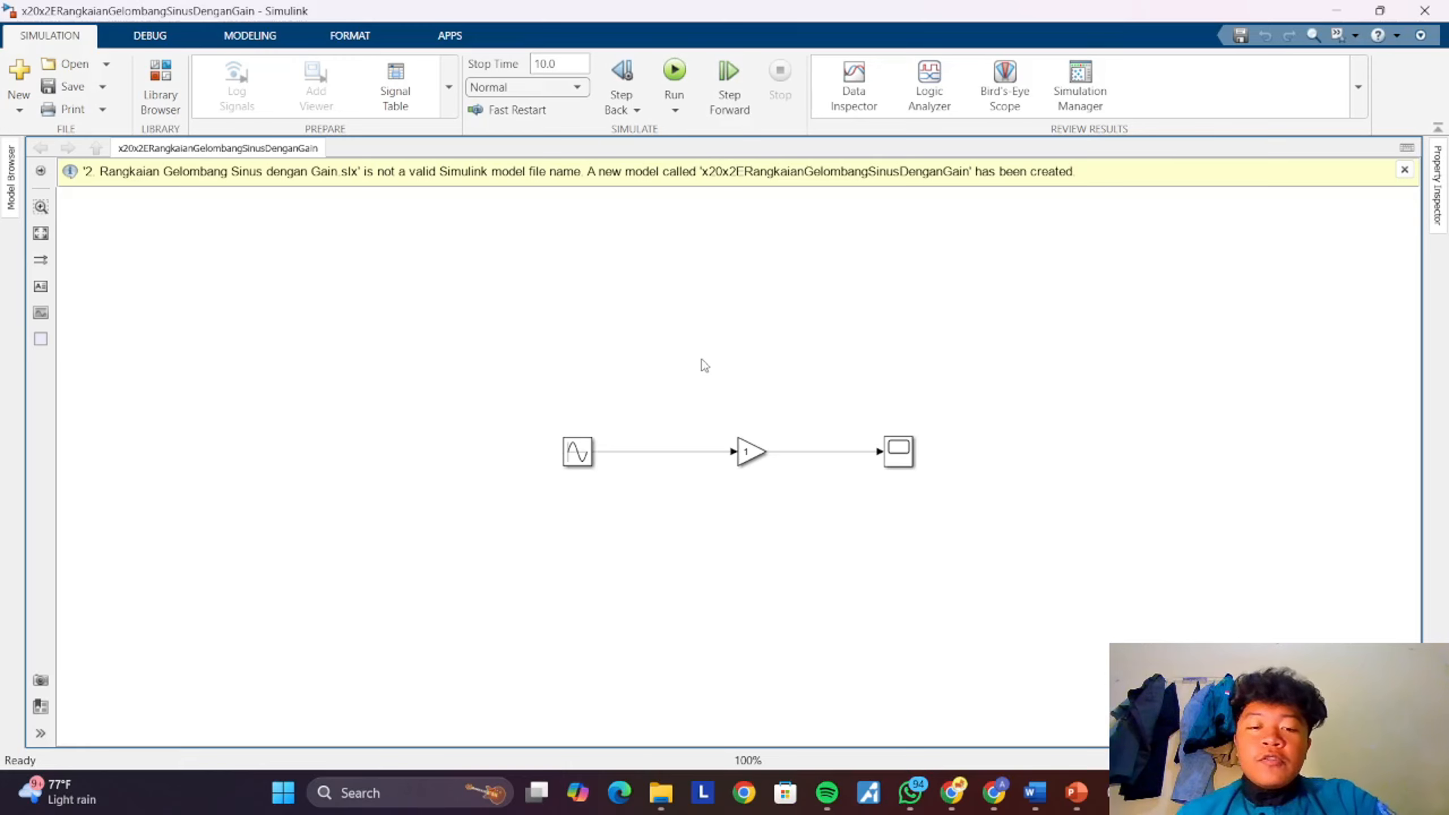
double_click(582, 457)
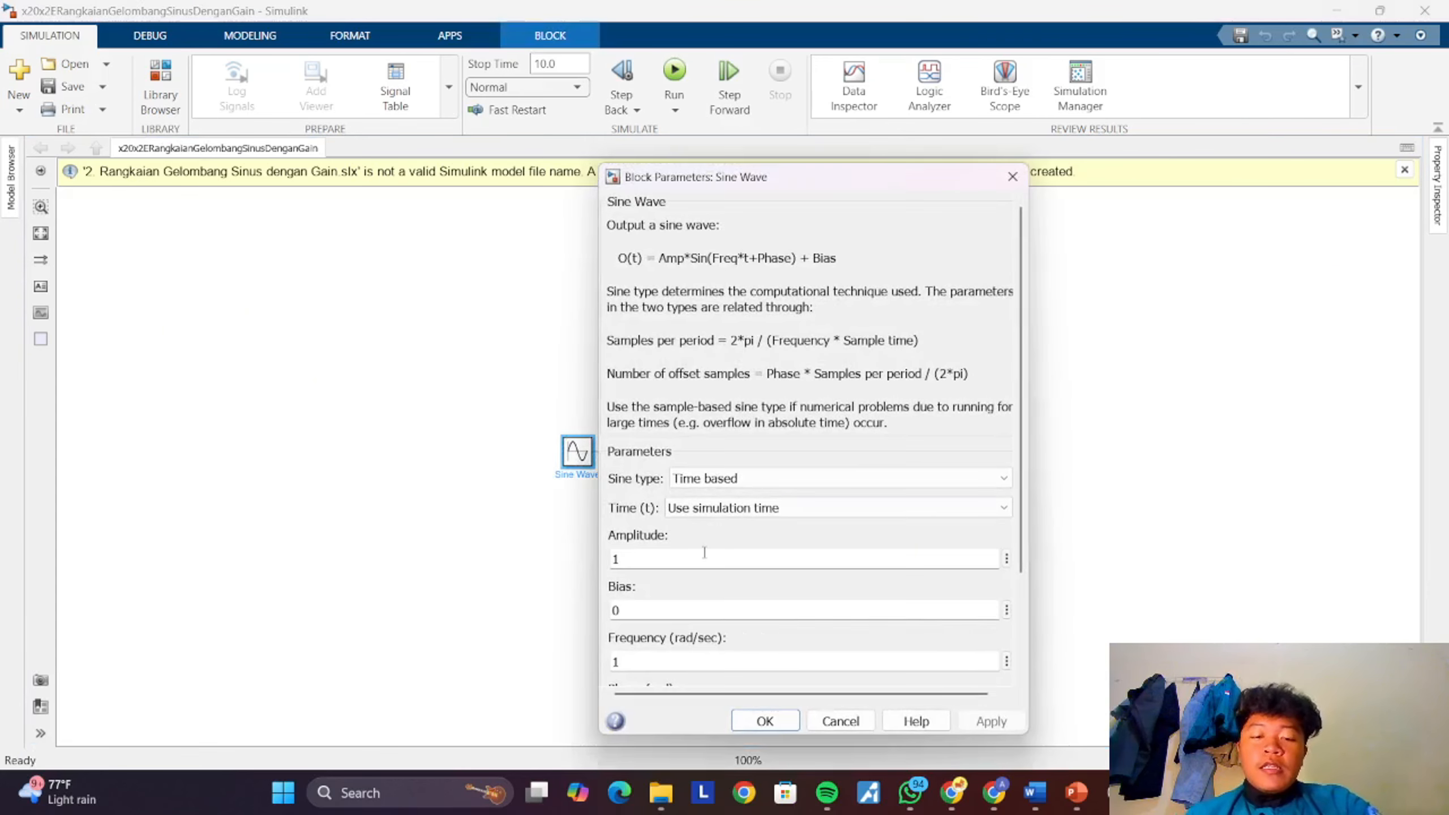
left_click(760, 721)
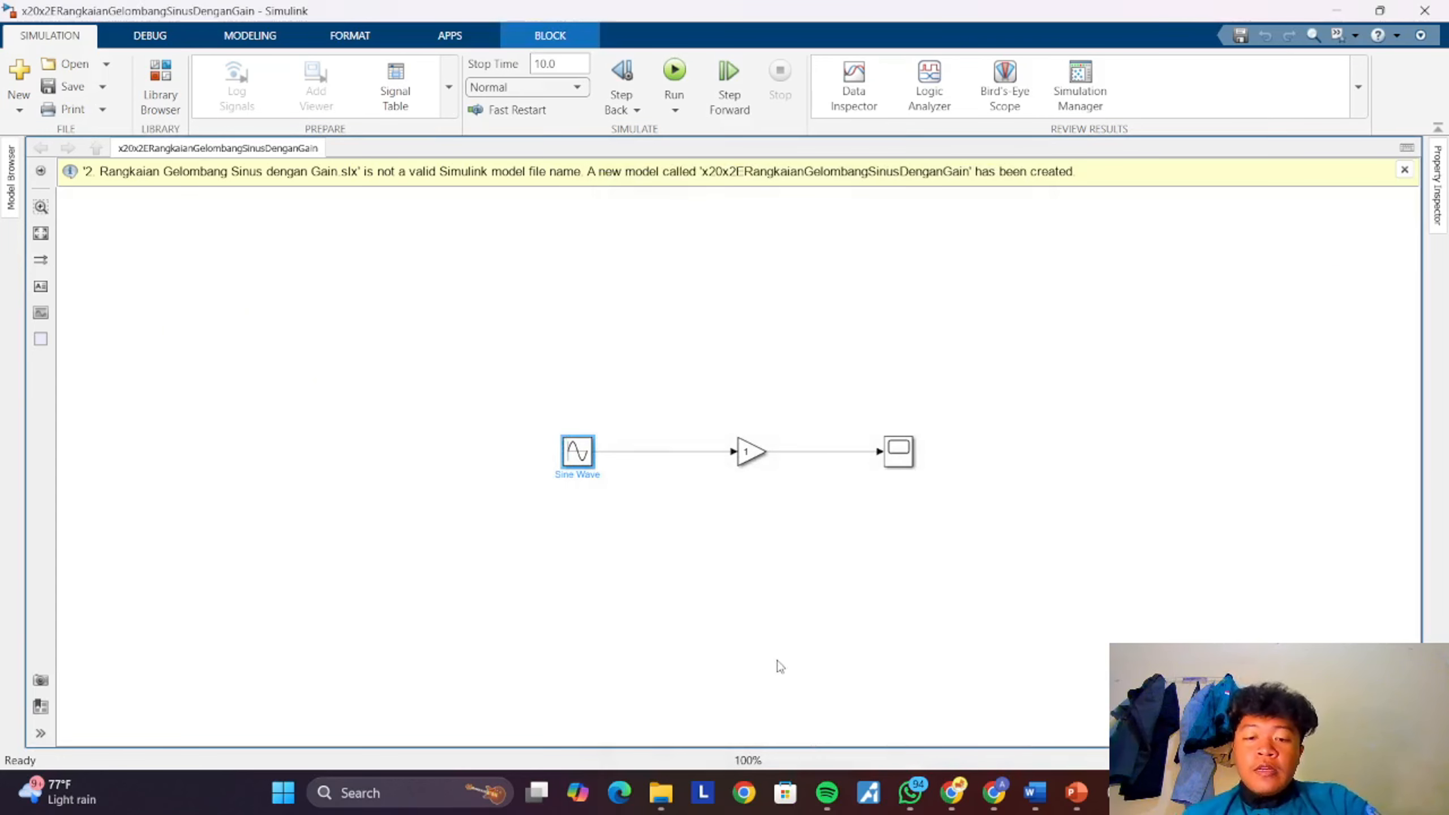
- Set the Gain block's gain to 3
double_click(746, 454)
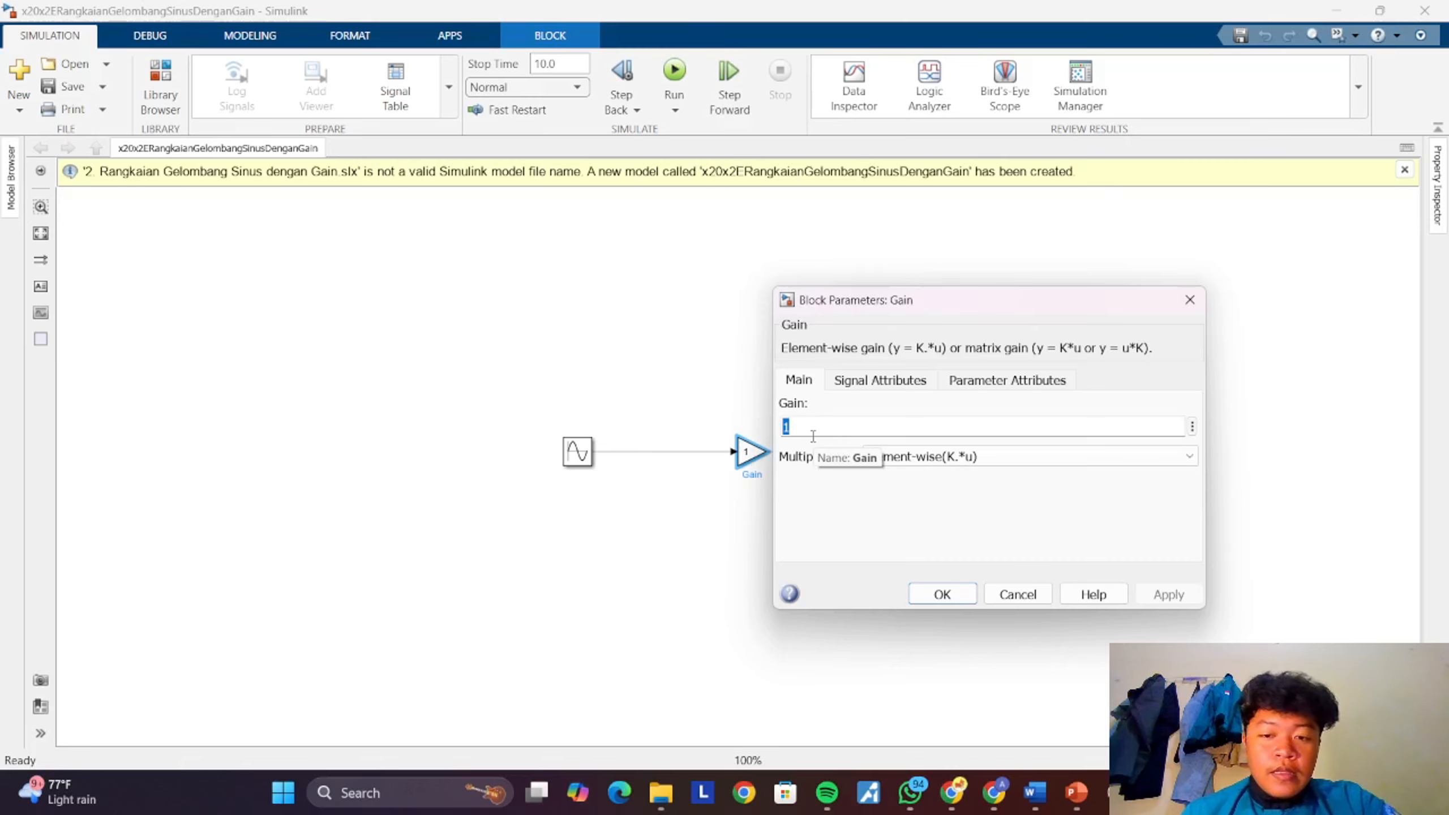
type("3")
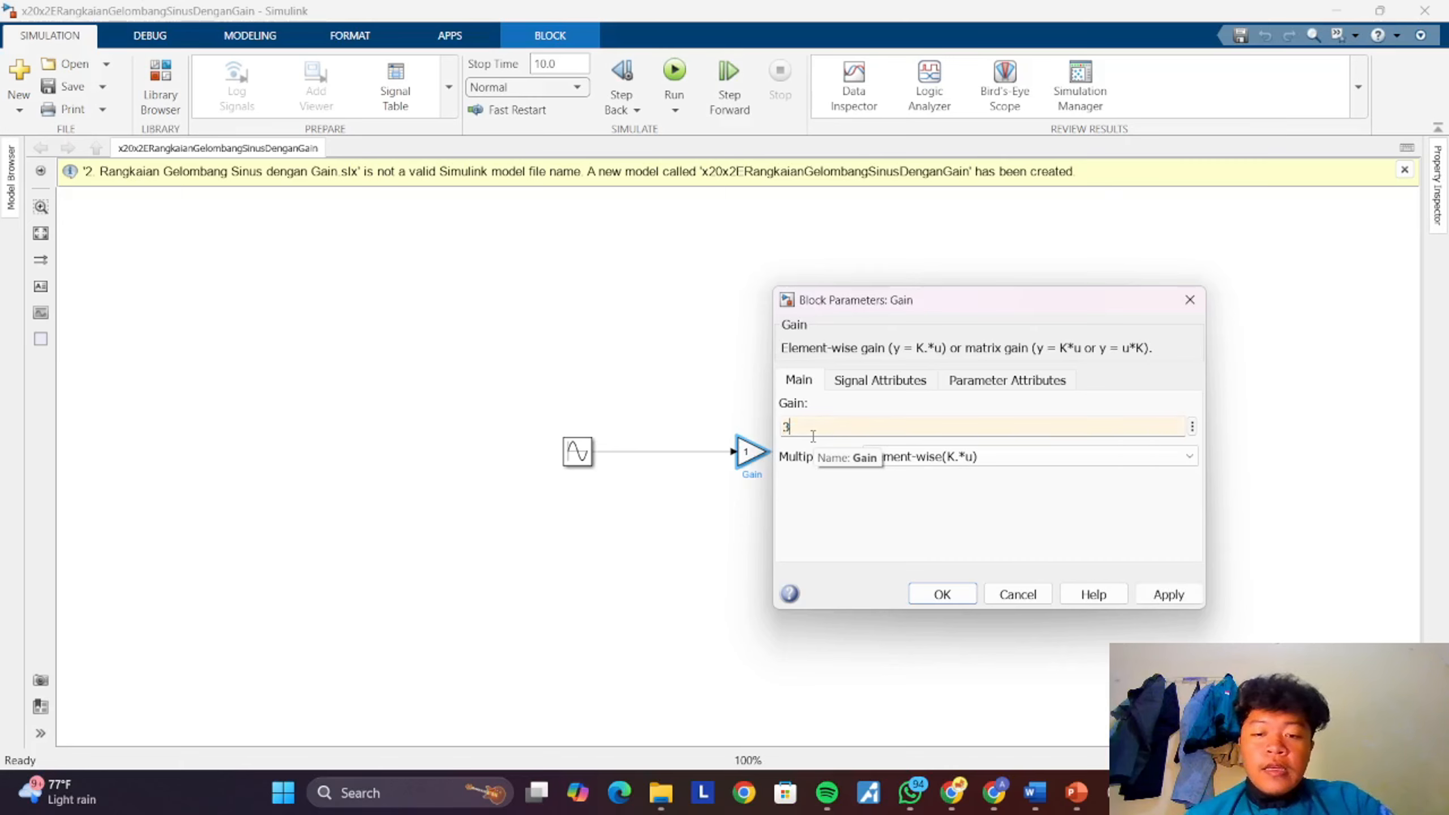
left_click(950, 593)
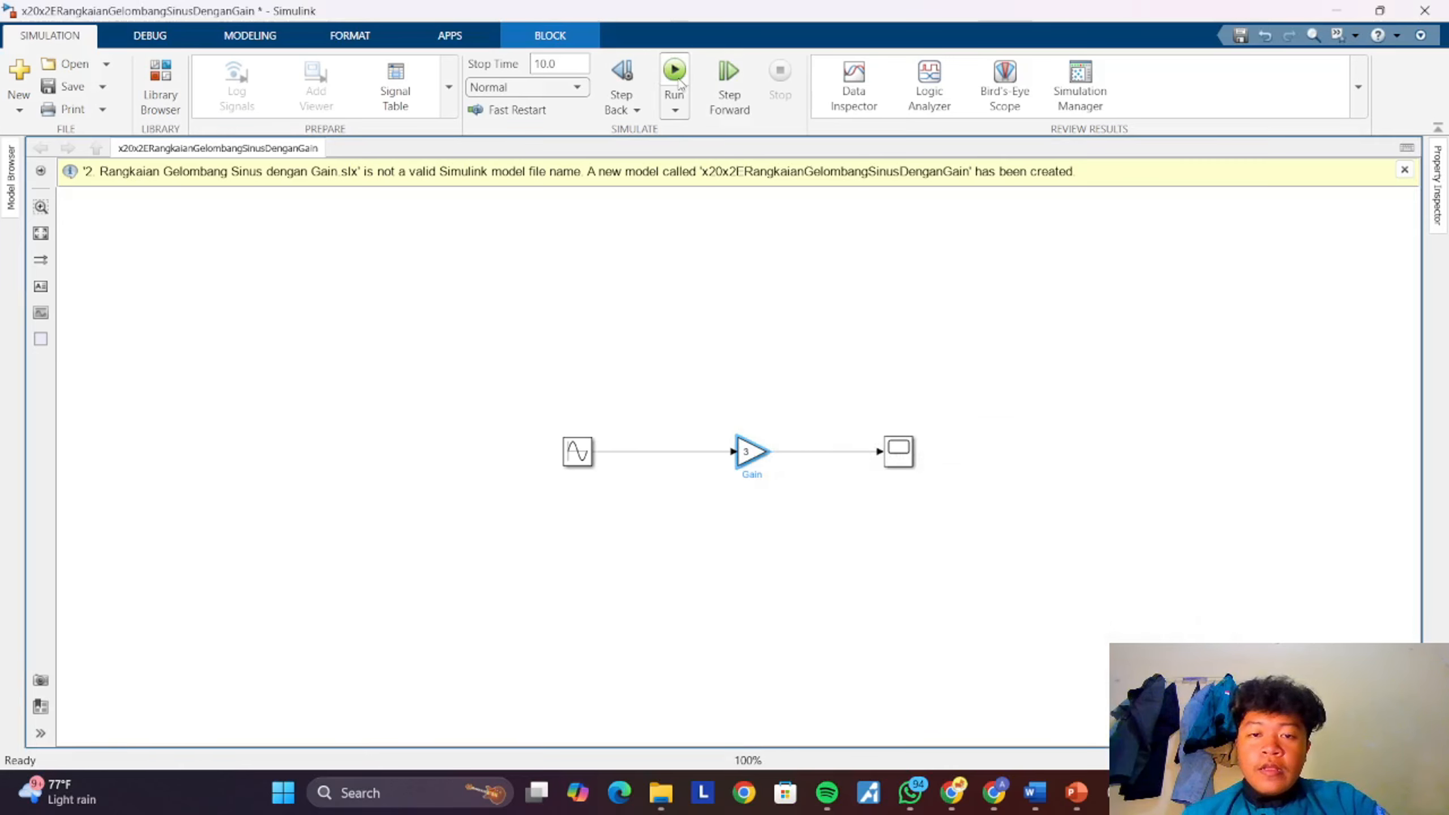
- Run the sine-with-gain simulation and examine the amplified wave on the Scope, minimising the plot when finished
left_click(674, 71)
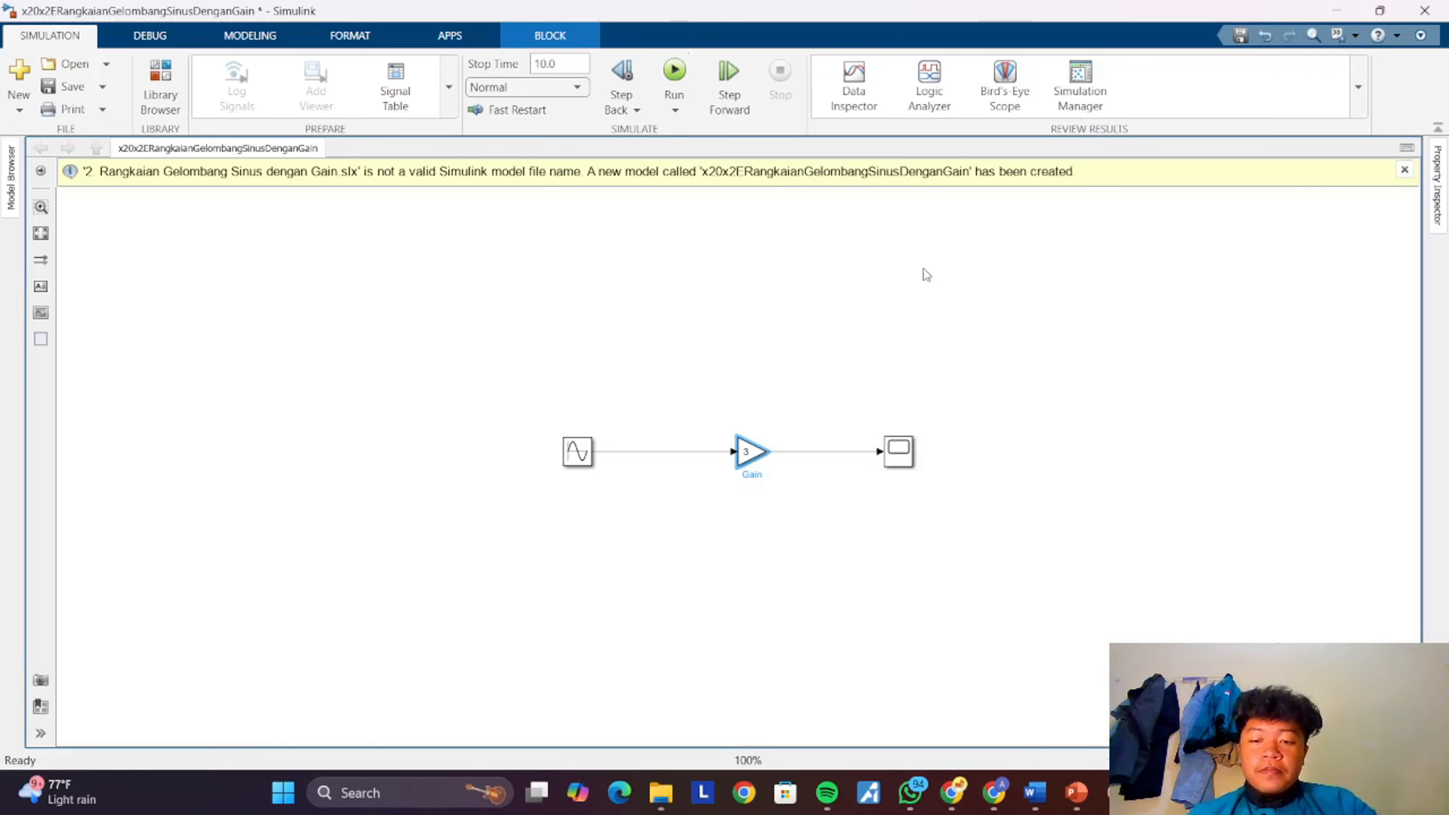
double_click(901, 459)
left_click(901, 460)
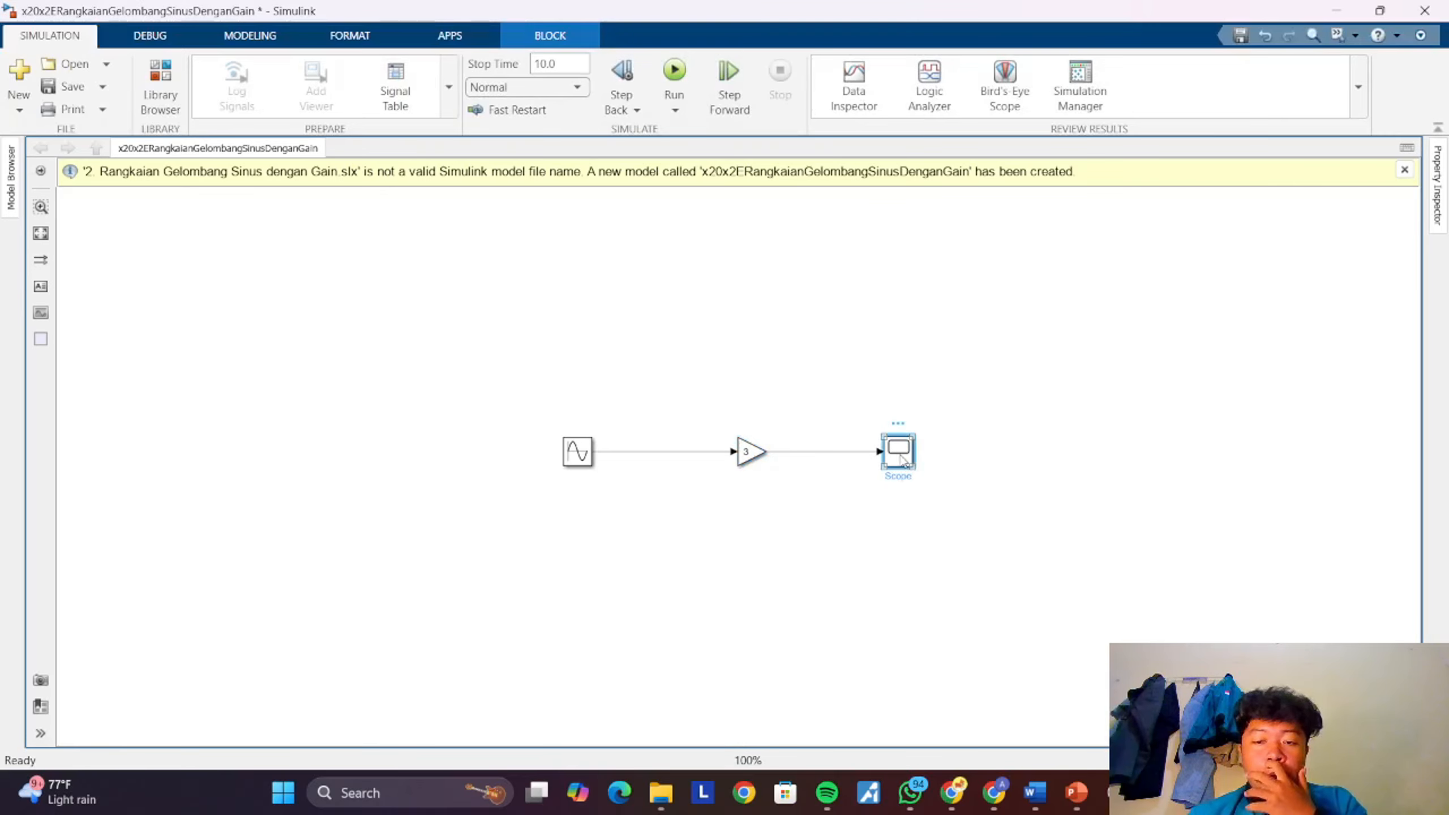
double_click(902, 461)
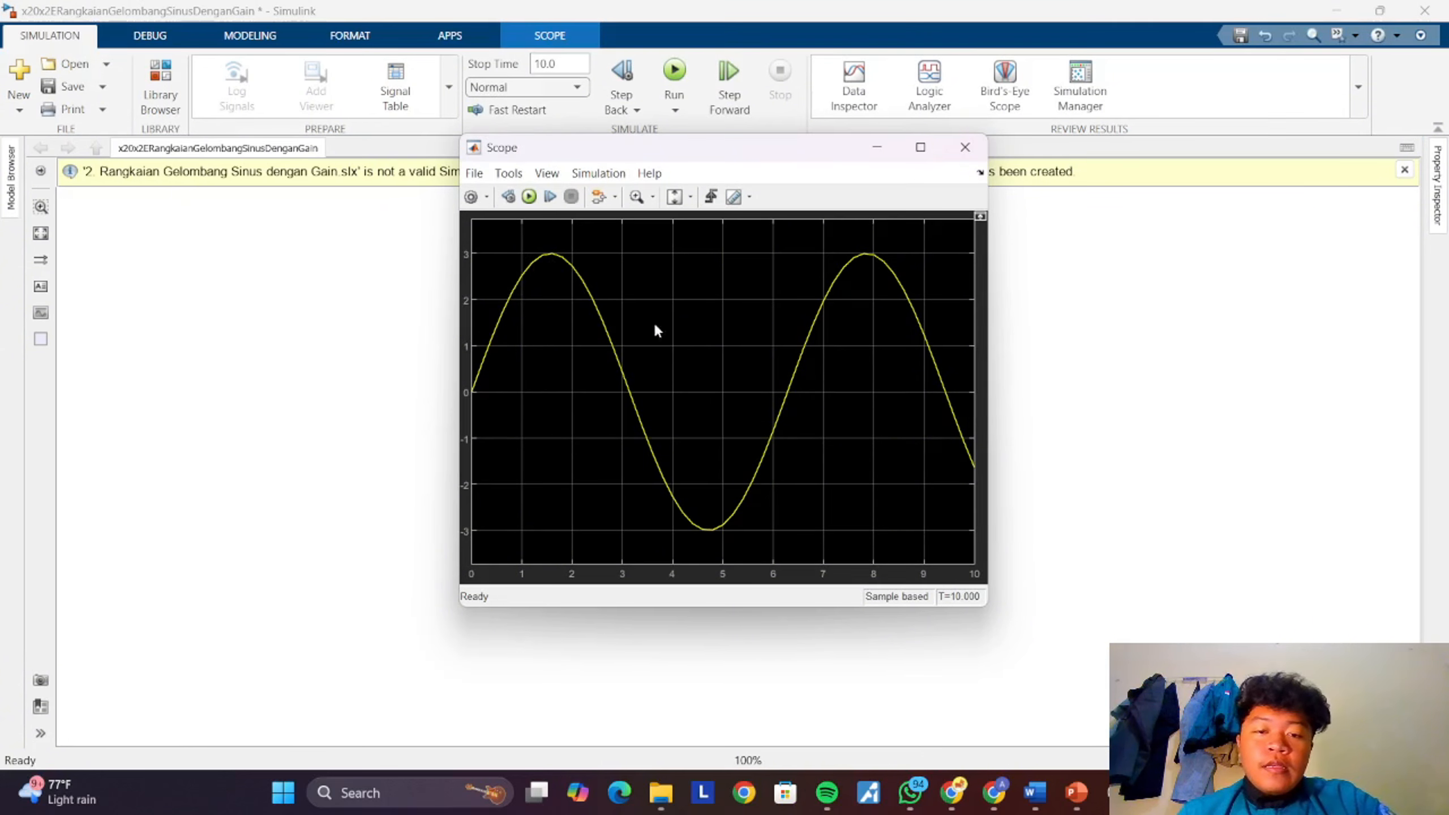
left_click(877, 151)
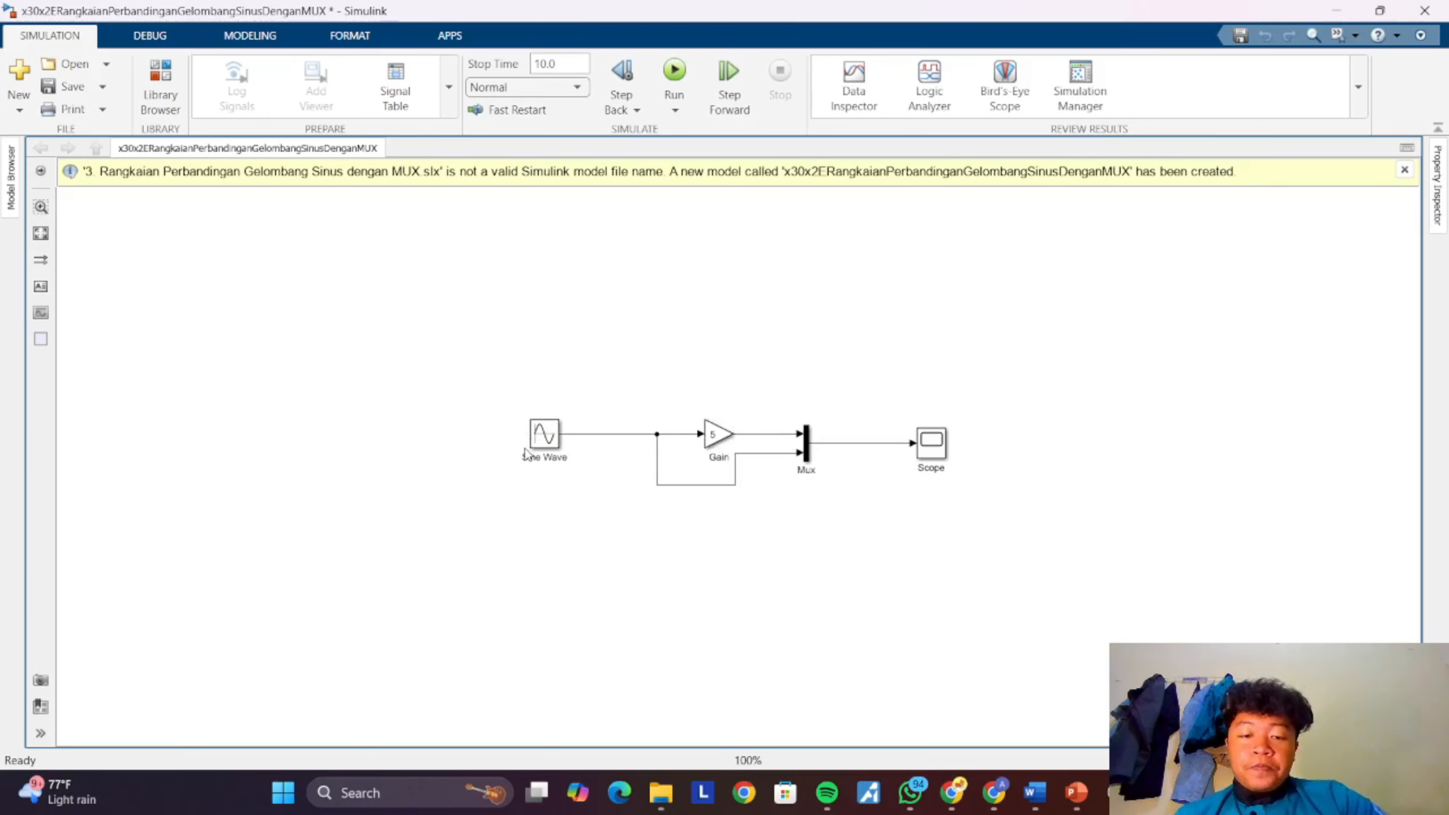
- Check the Sine Wave block's parameters in the MUX comparison model without changing them, and run its simulation
double_click(546, 435)
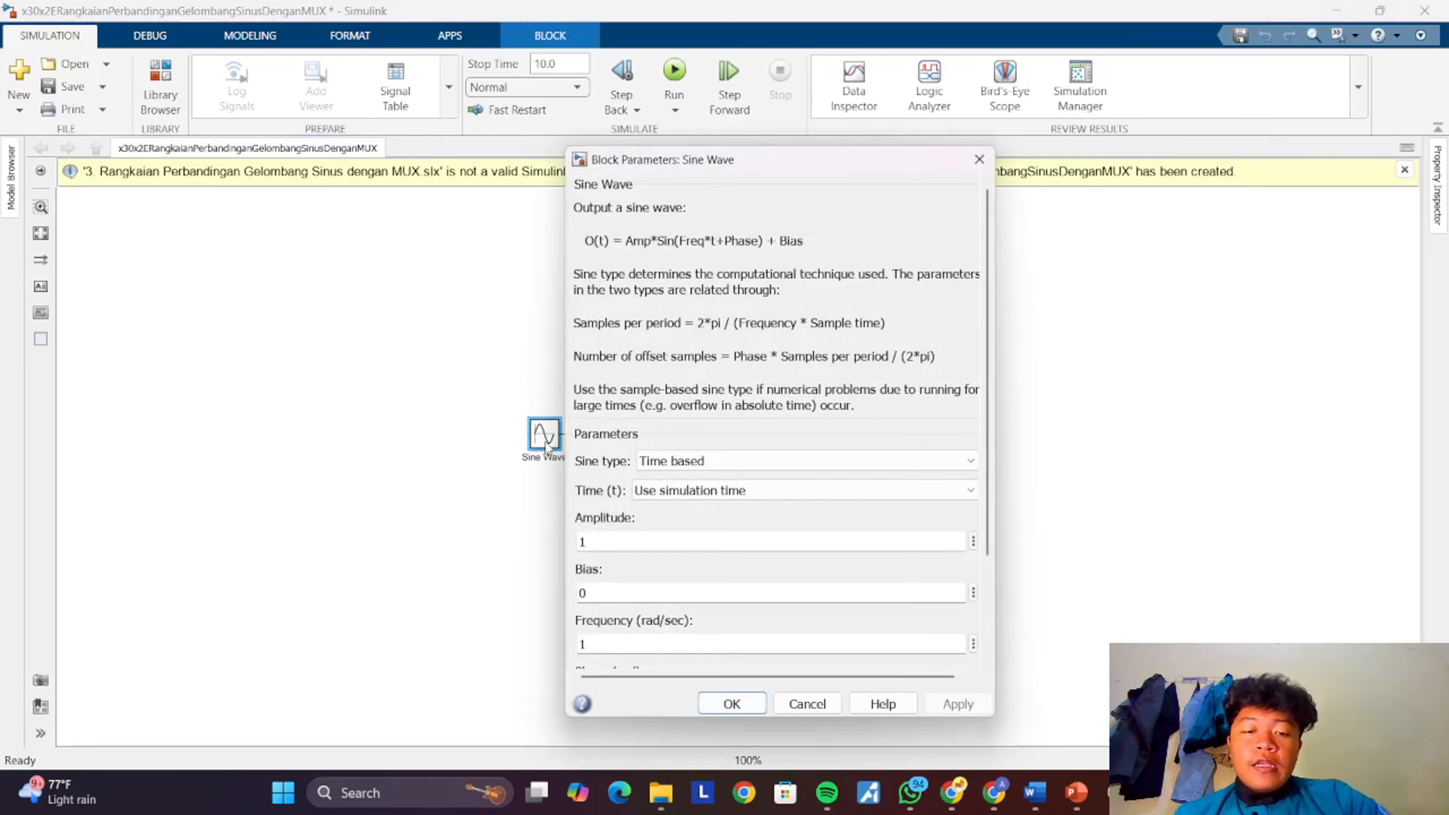
left_click(828, 705)
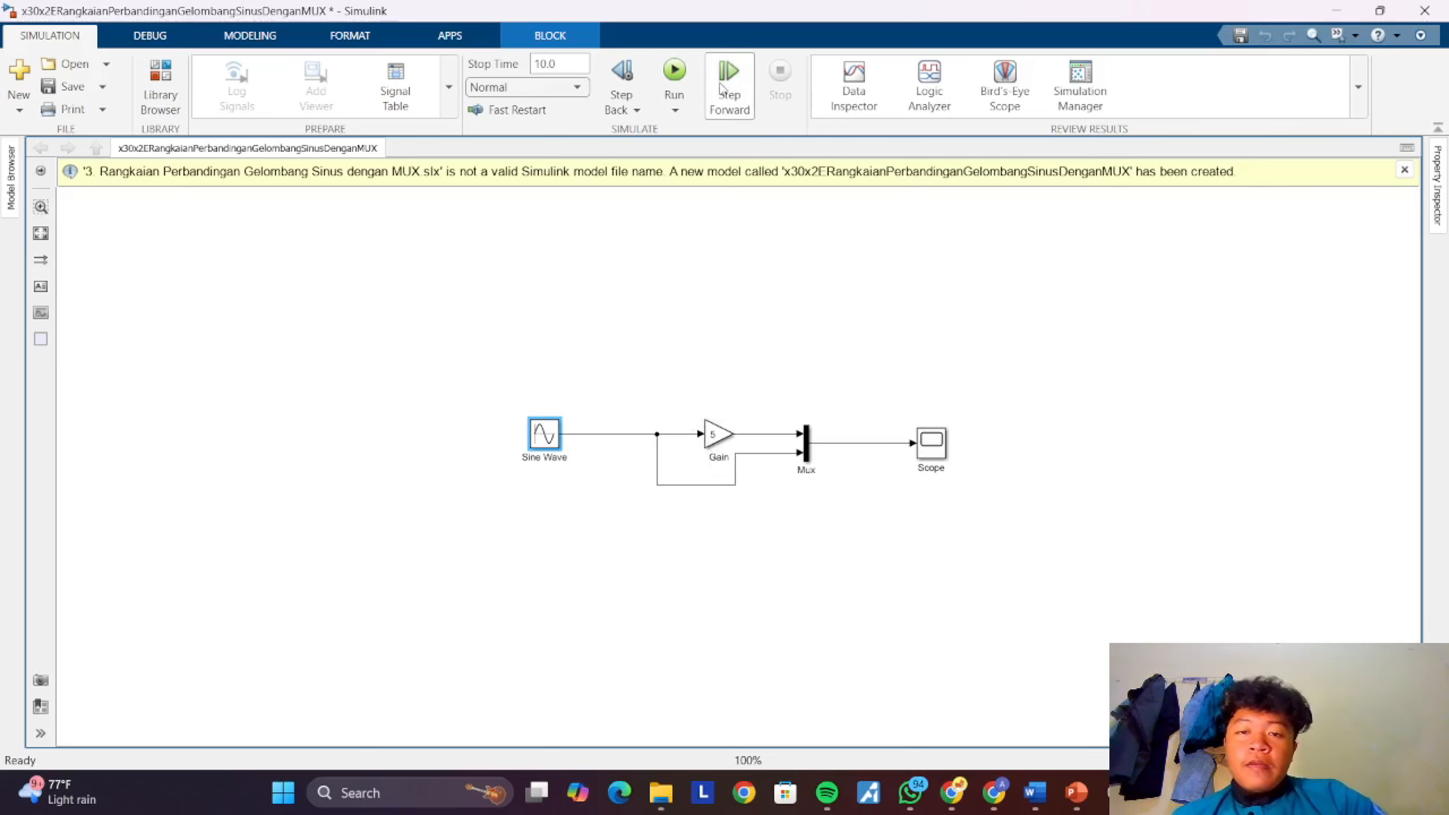
left_click(688, 71)
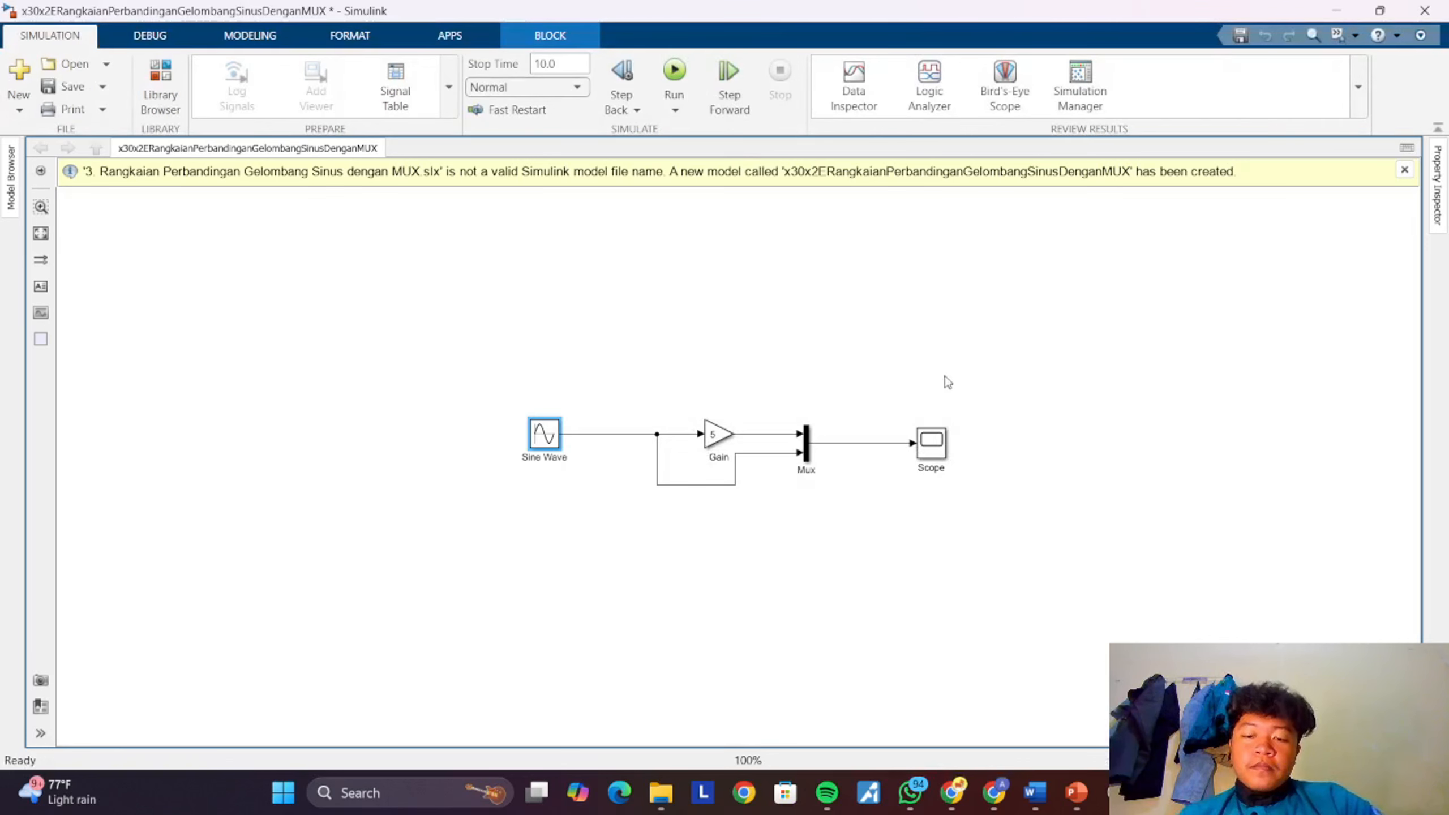
- Compare the original and amplified sine waves on the MUX model's Scope, then minimise the plot
left_click(936, 450)
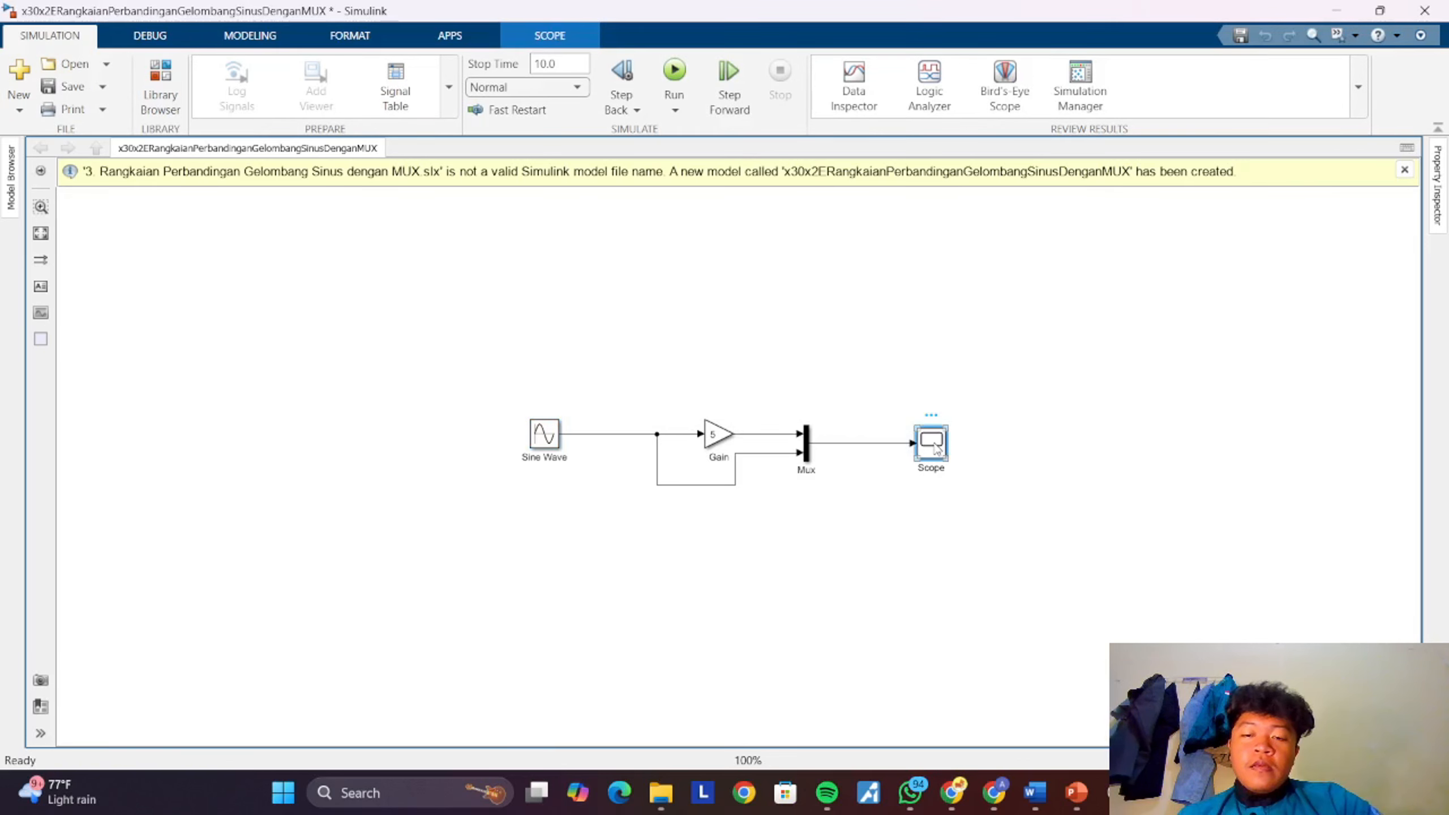
double_click(936, 450)
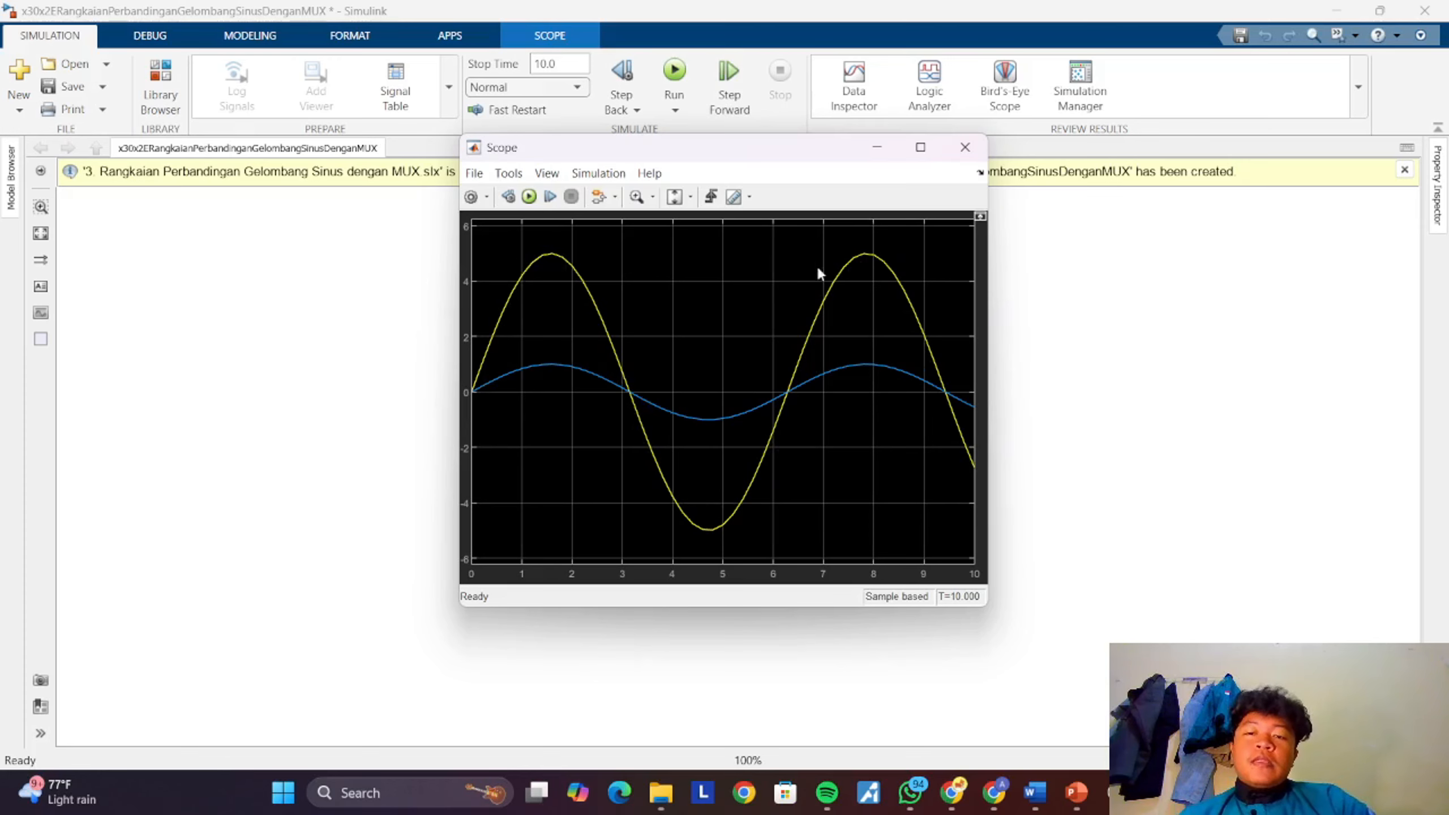
left_click(878, 146)
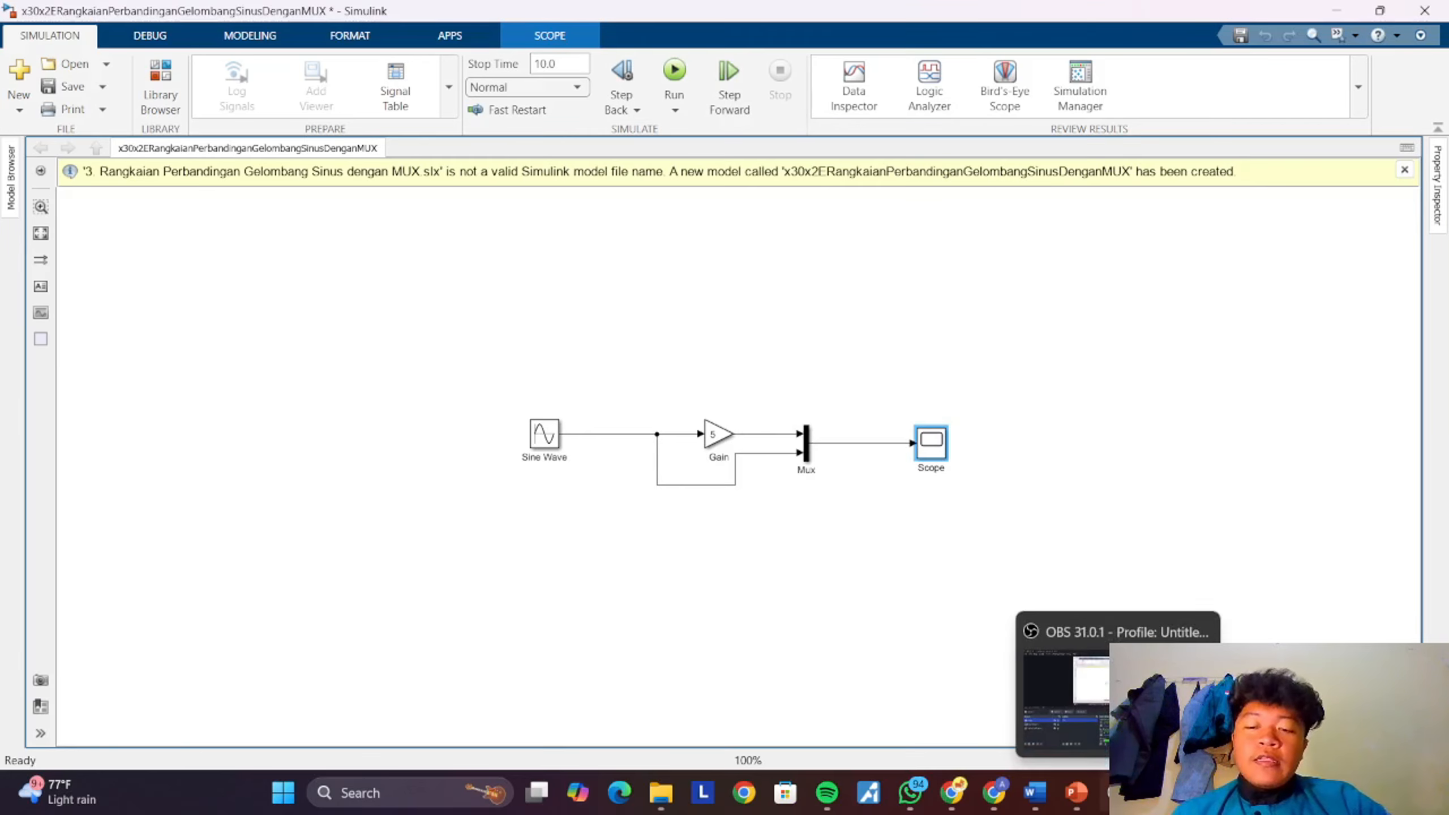
left_click(1118, 794)
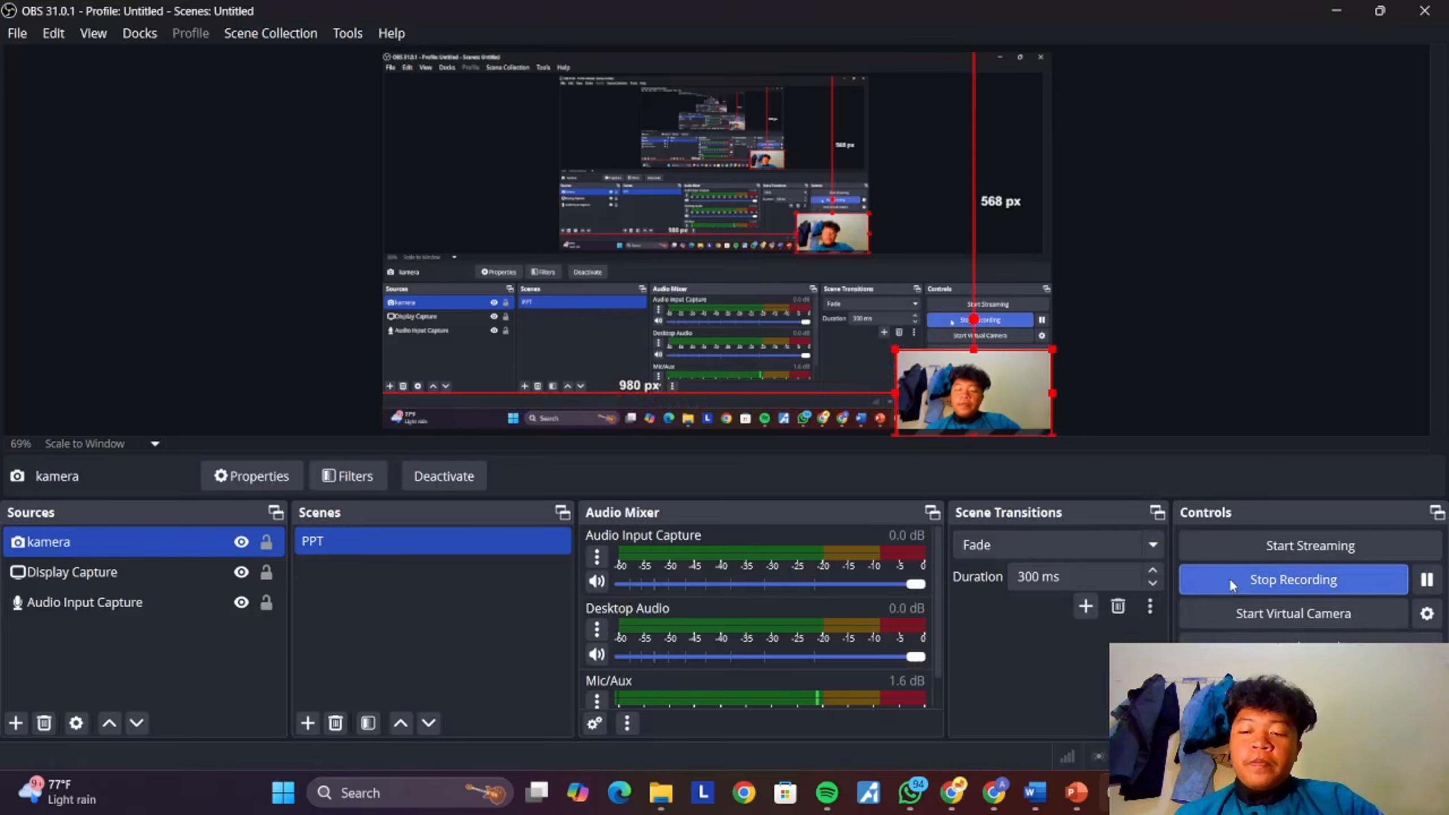
left_click(1227, 583)
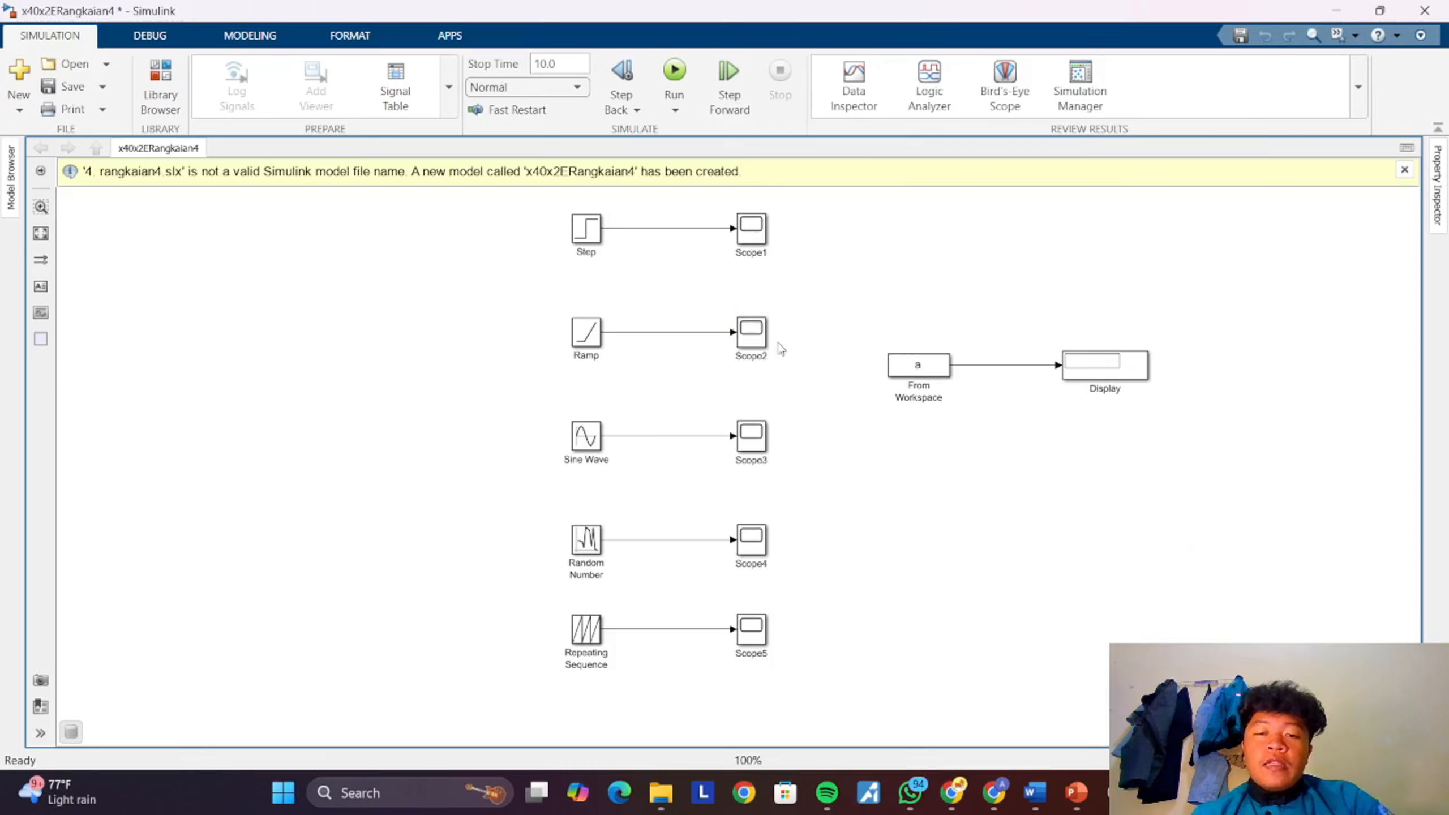
- Run the simulation of the model with the Step, Ramp, Sine Wave, Random Number, Repeating Sequence and From Workspace sources
left_click(768, 328)
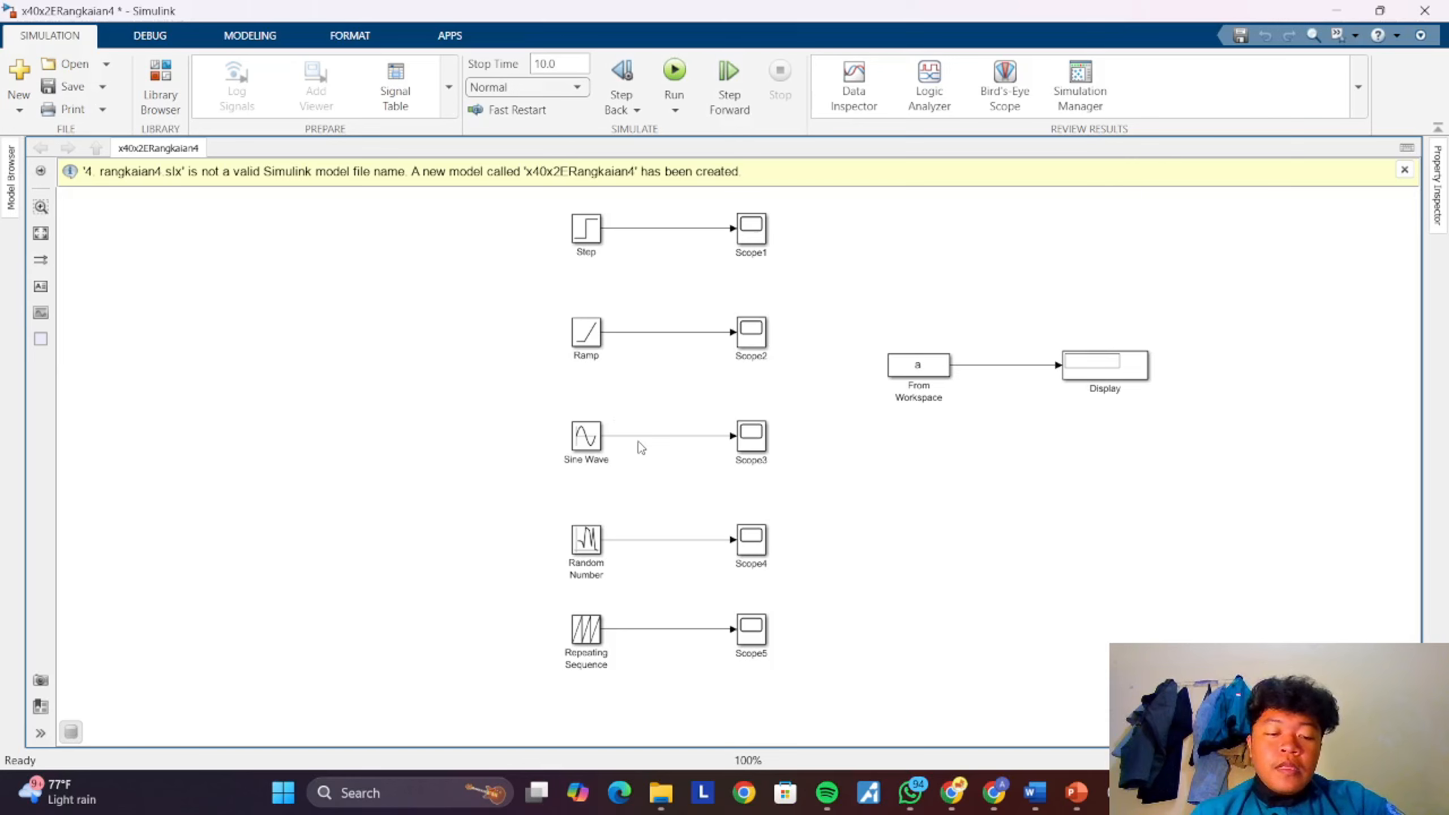
scroll(659, 479, "down", 1)
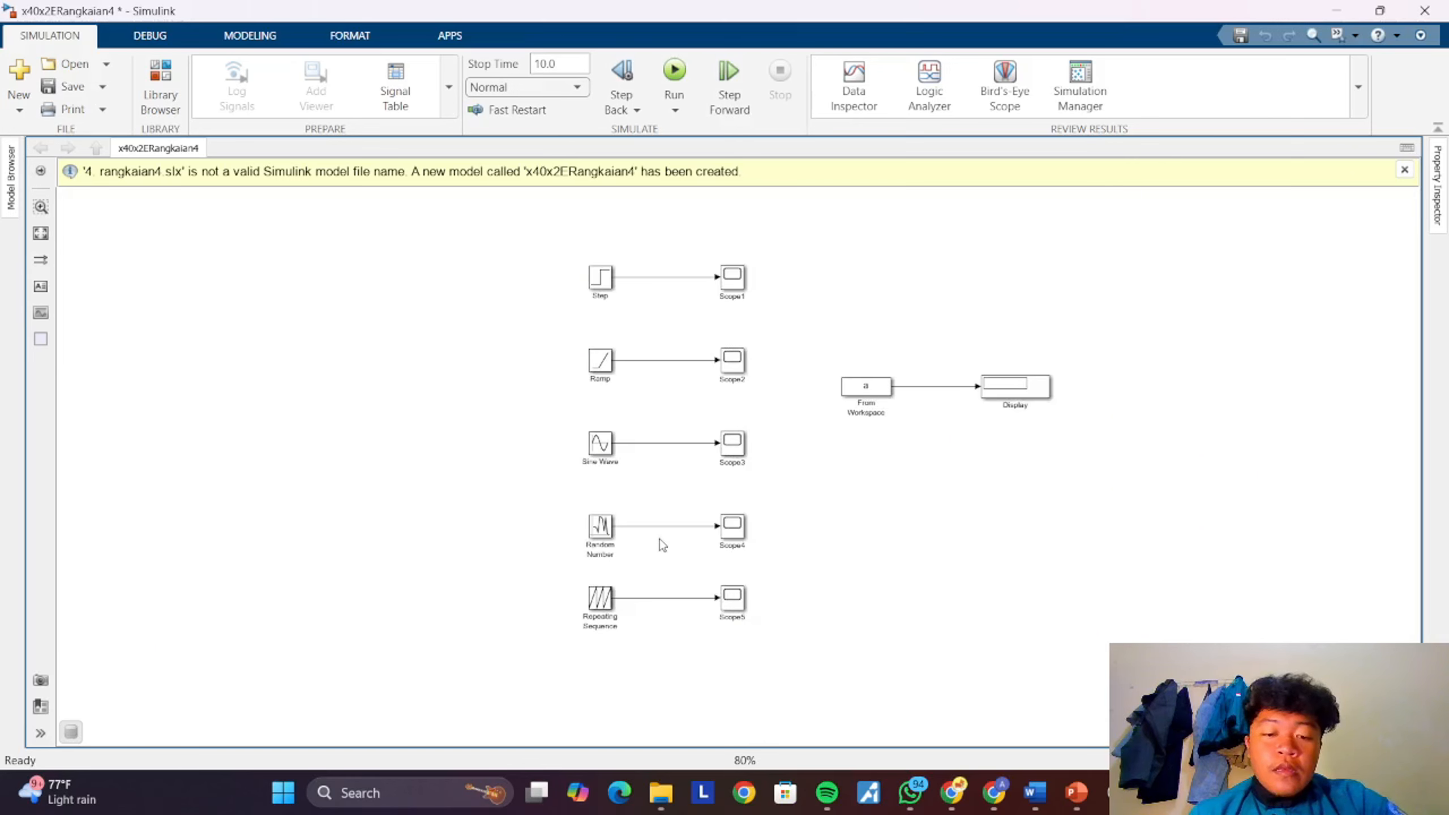
scroll(662, 544, "up", 1)
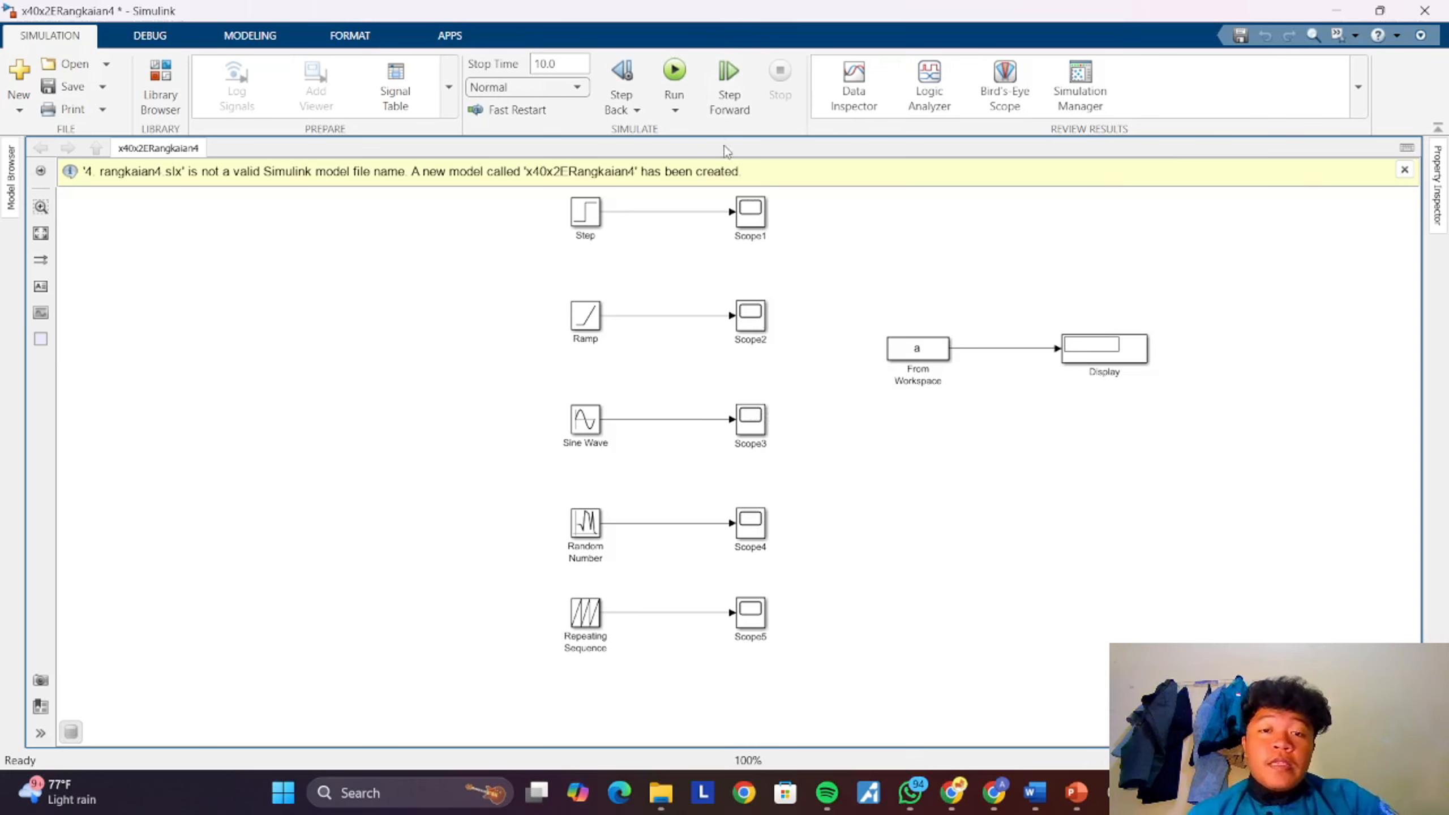
left_click(675, 71)
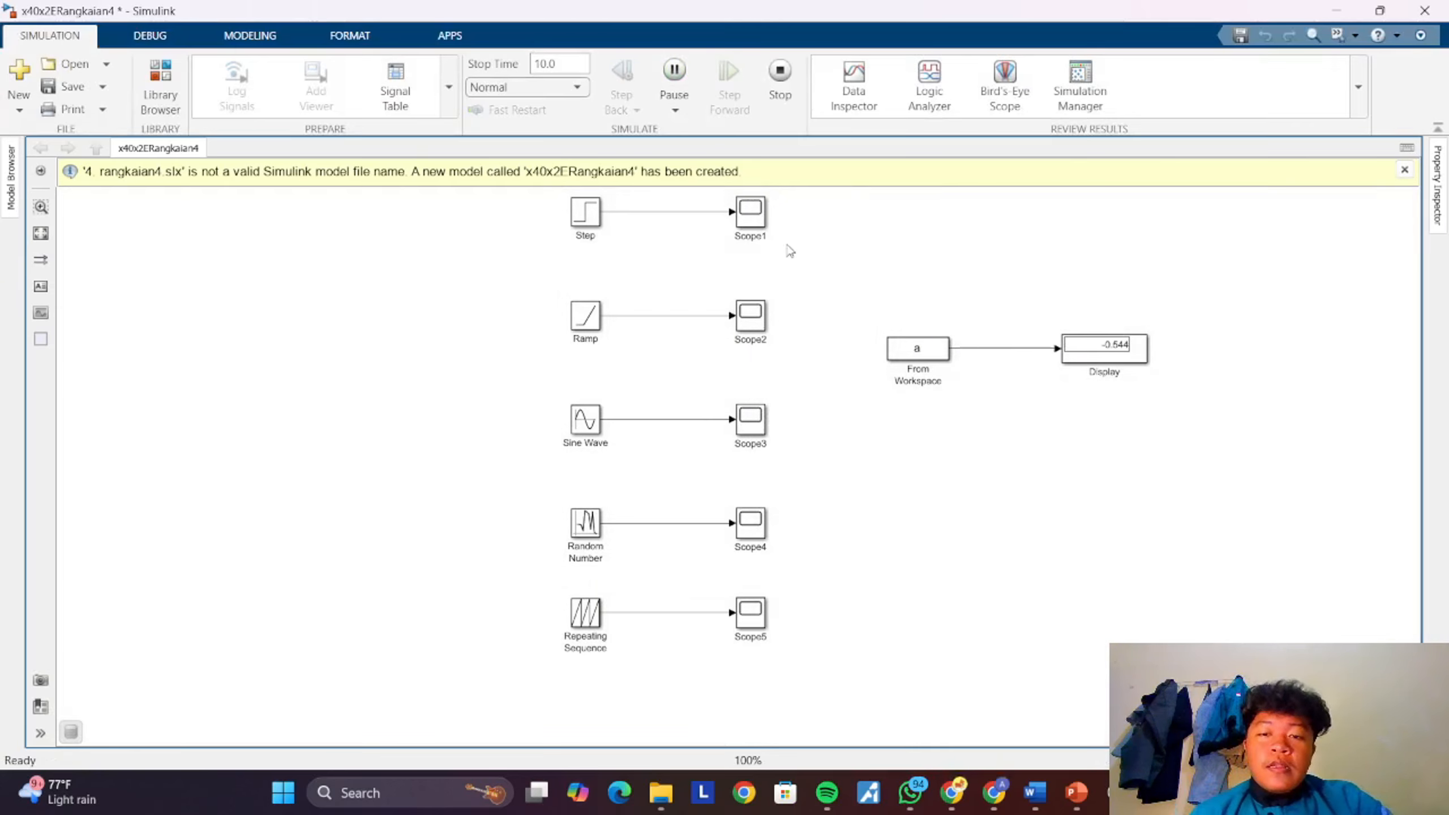
- Examine the Step signal on Scope1, close that plot, and open Scope2 to view the Ramp signal
double_click(749, 214)
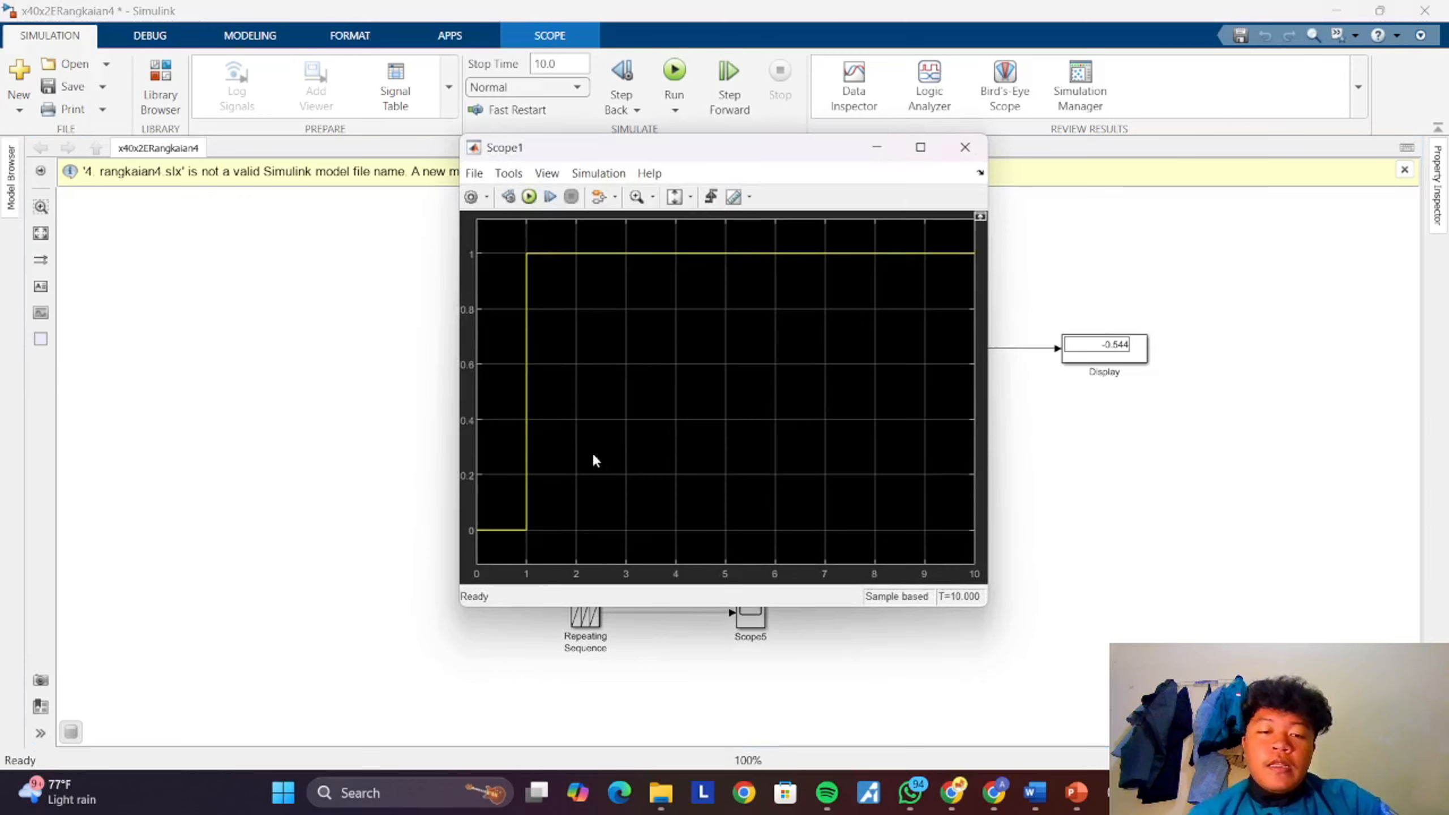
left_click(965, 148)
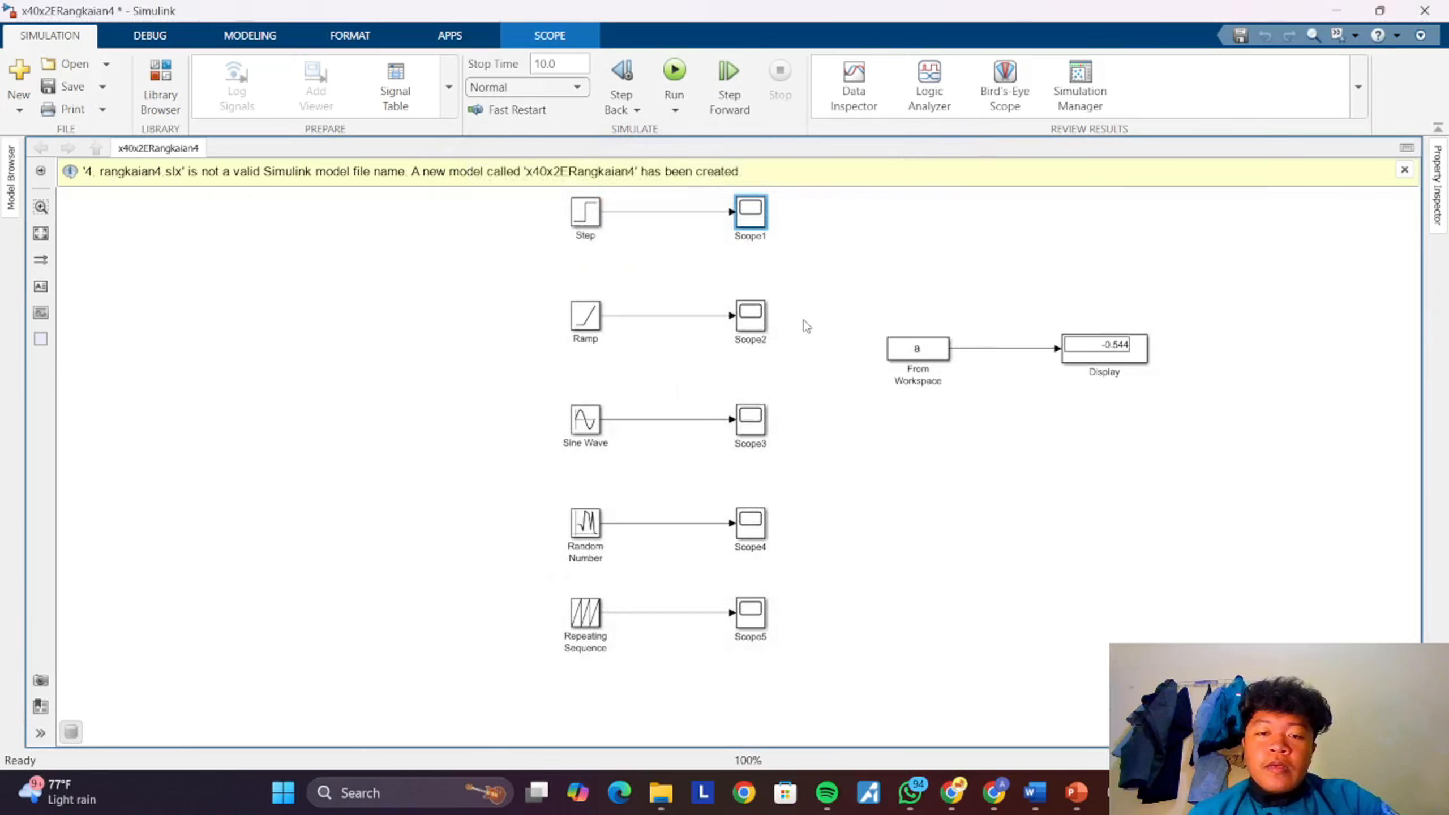
left_click(750, 318)
double_click(750, 319)
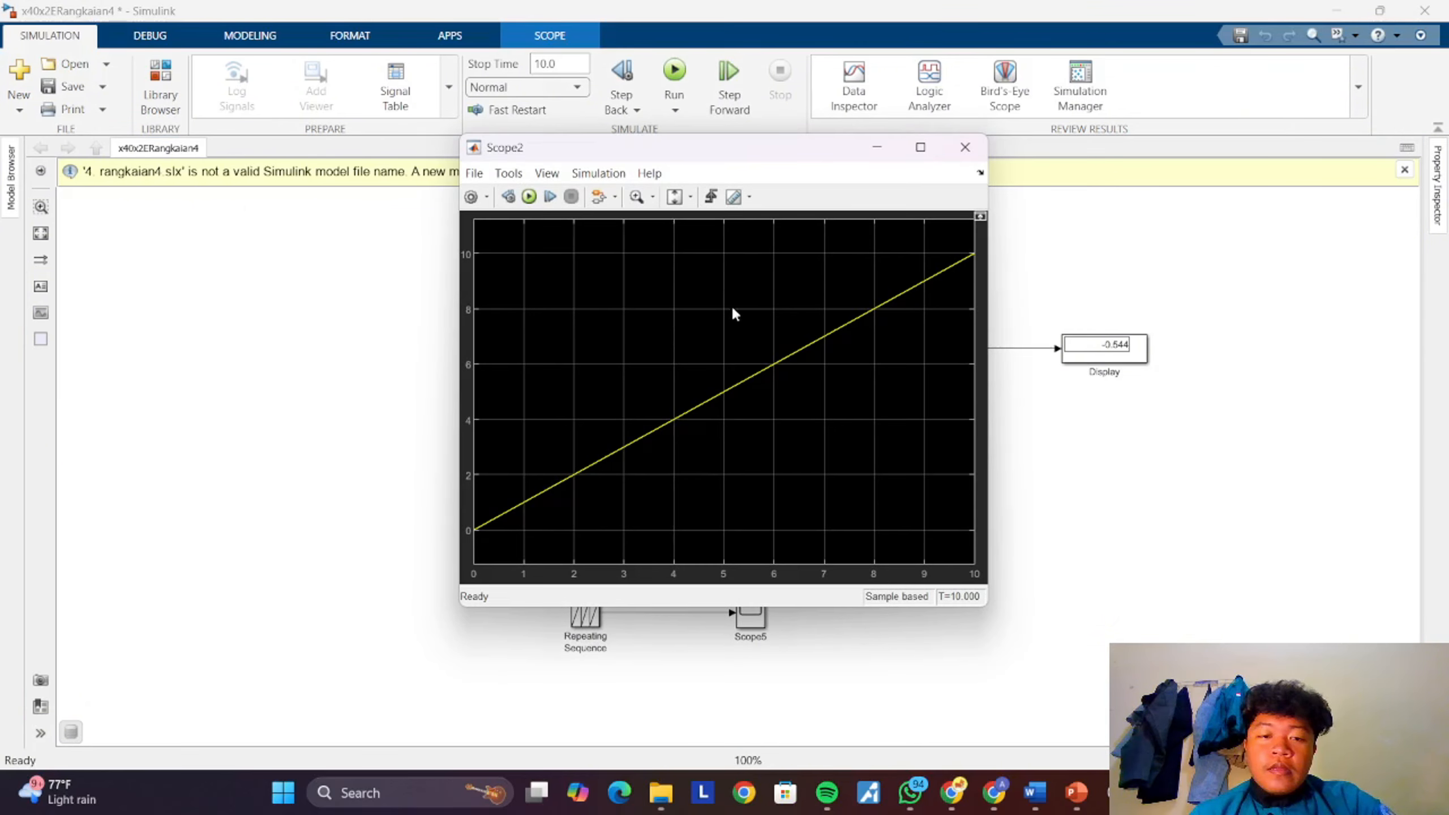
- Close the Ramp plot, view the sine signal on Scope3, and check the Sine Wave block's parameters without changing them
left_click(965, 147)
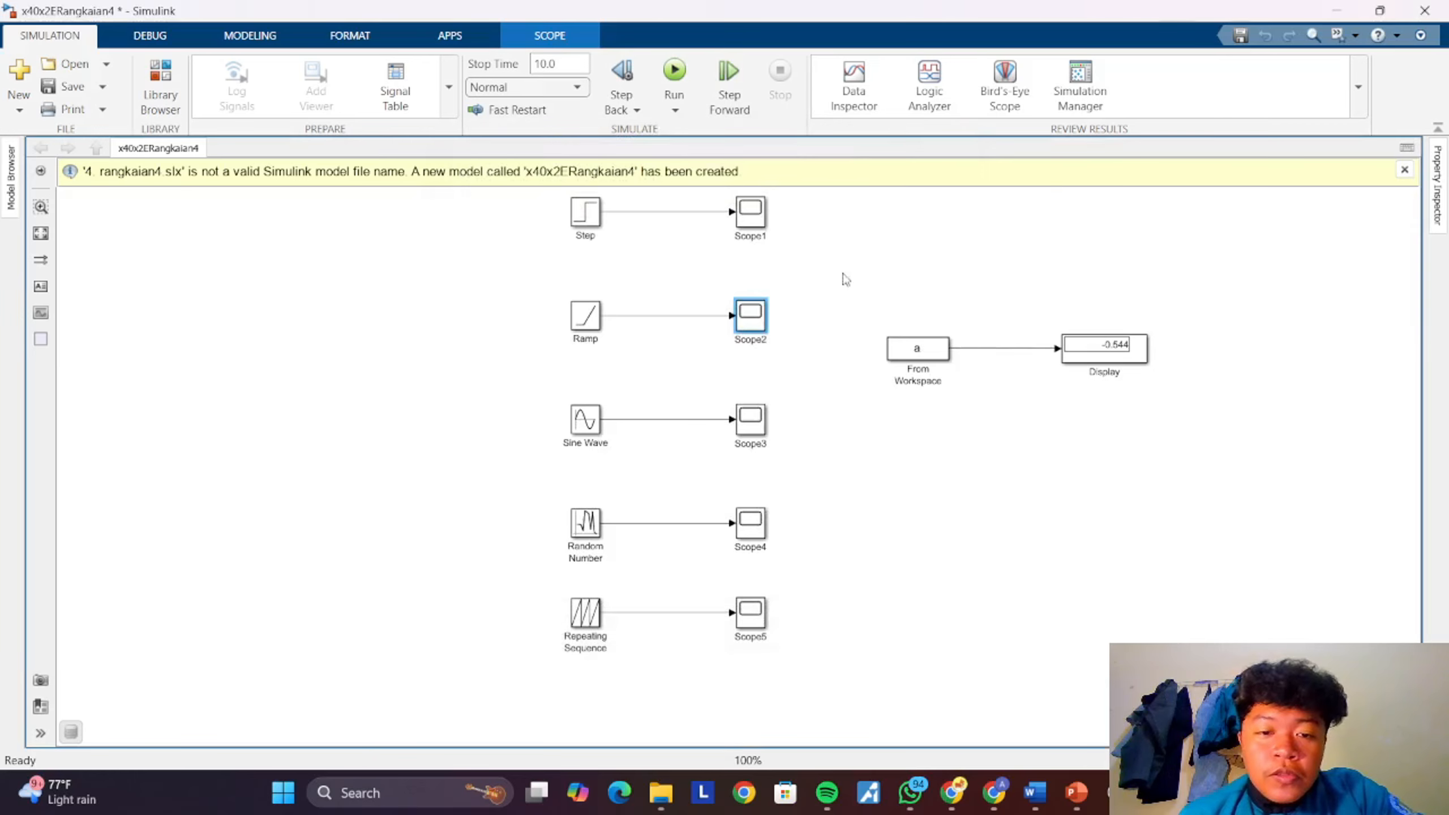
left_click(757, 421)
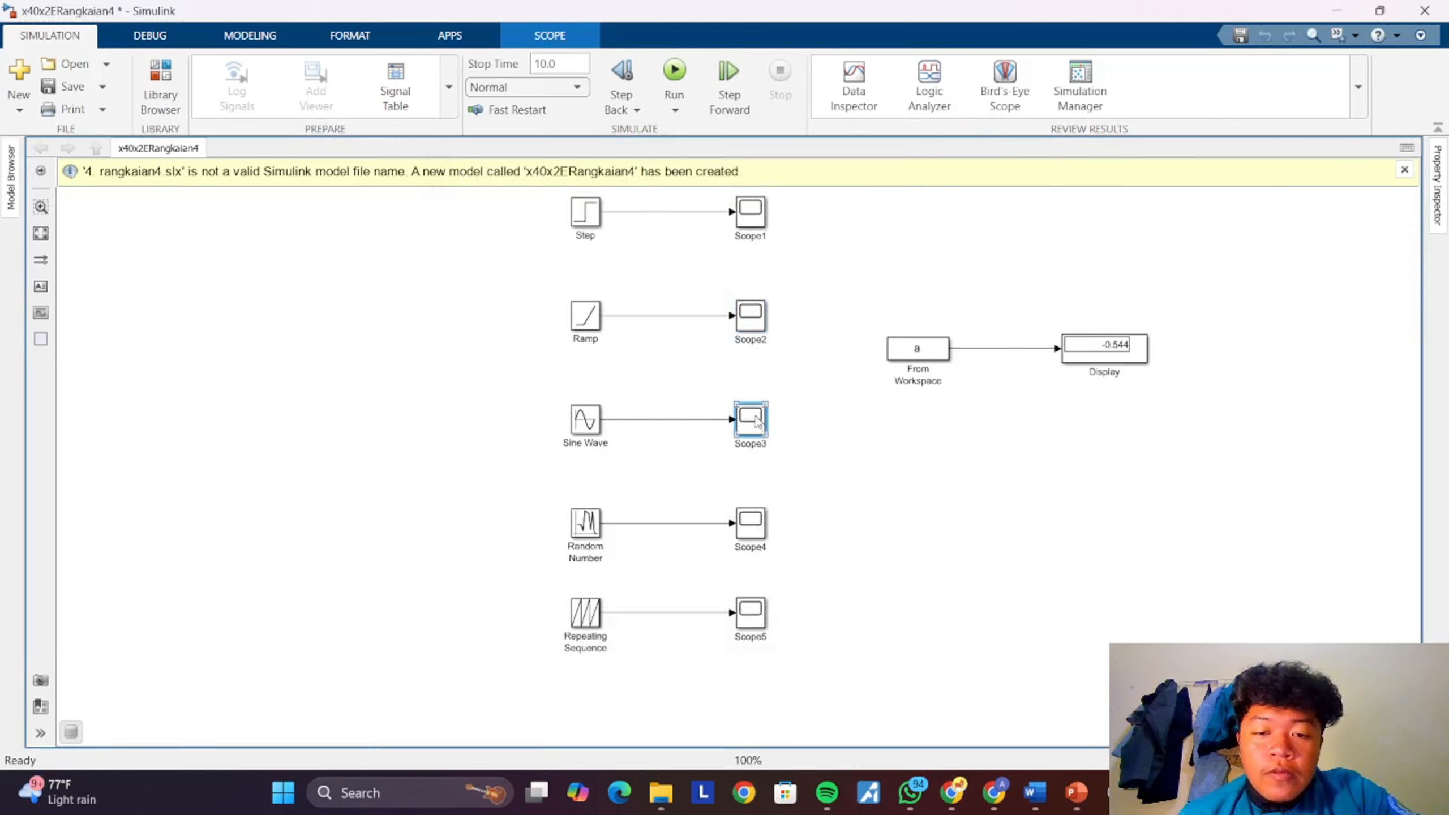
double_click(756, 421)
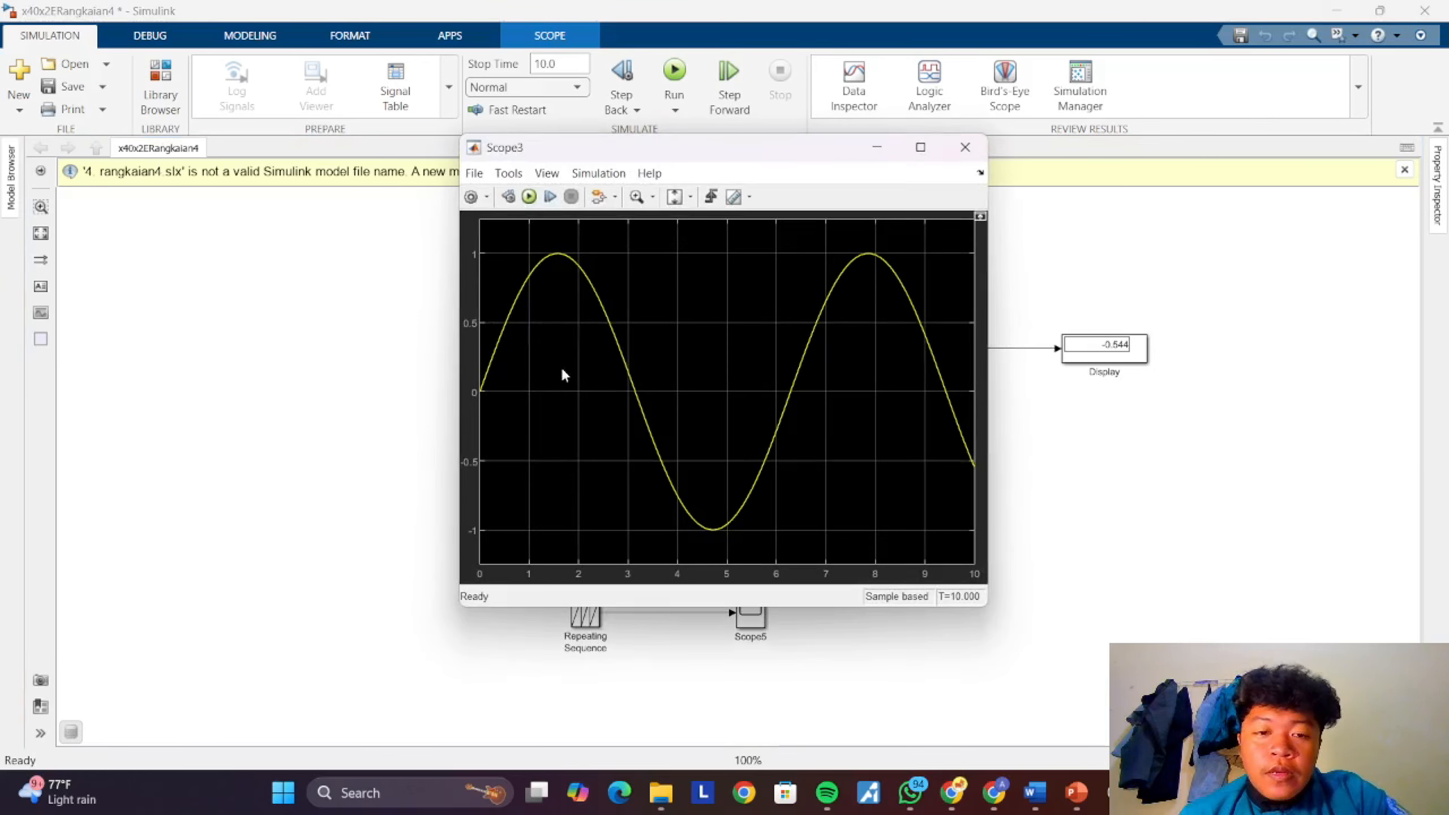
left_click(965, 147)
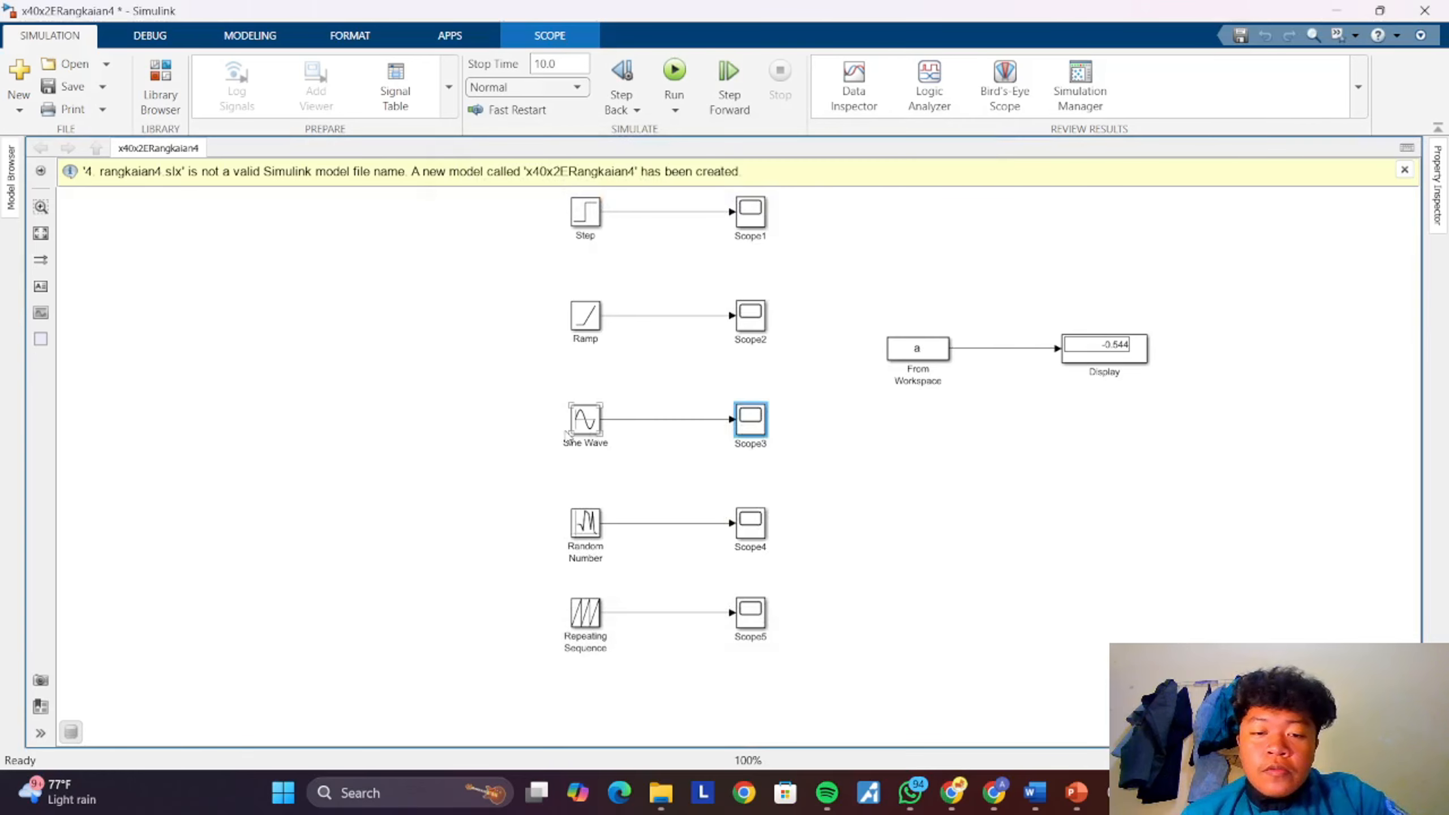
left_click(588, 432)
double_click(588, 433)
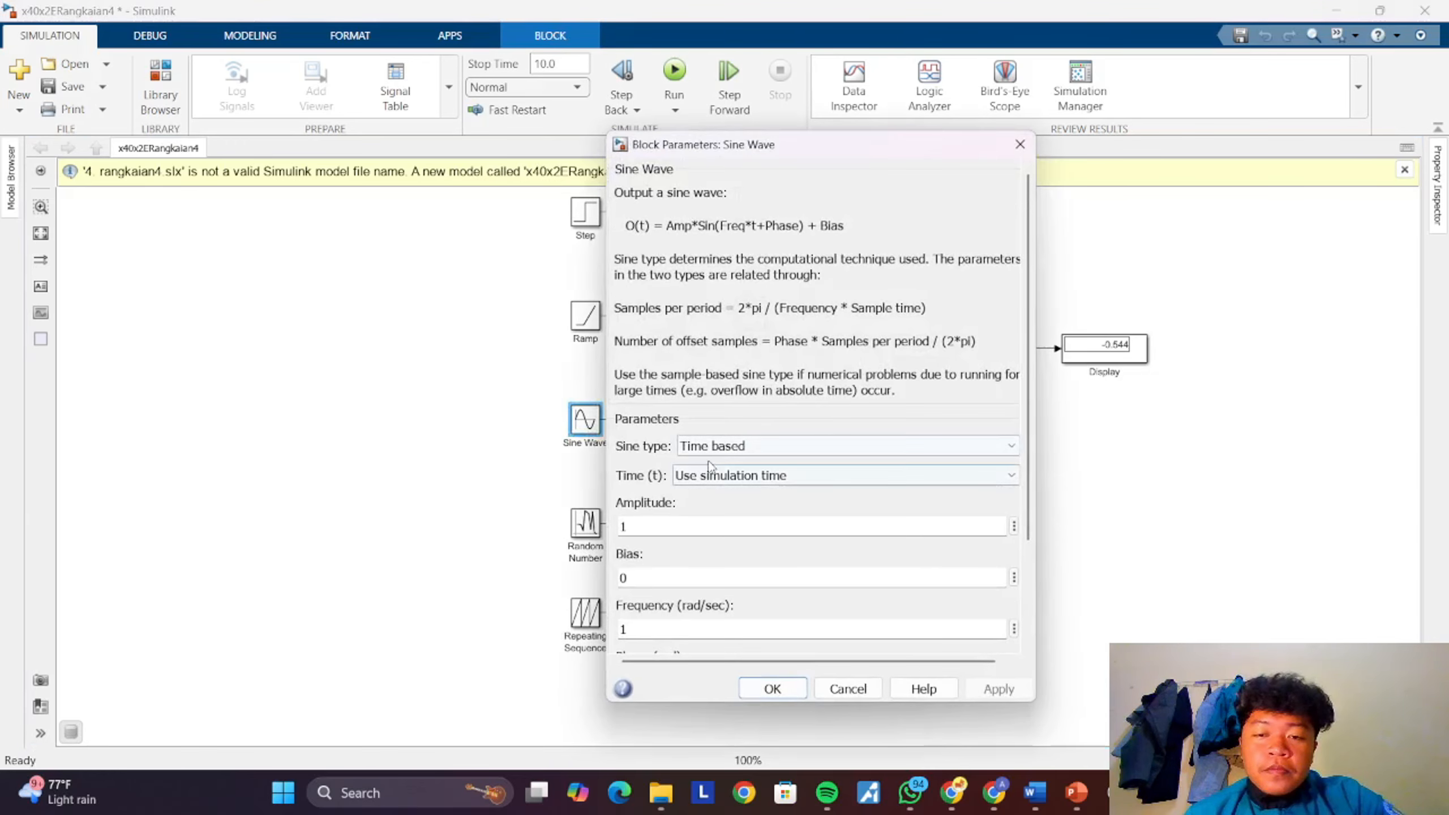
left_click(1024, 143)
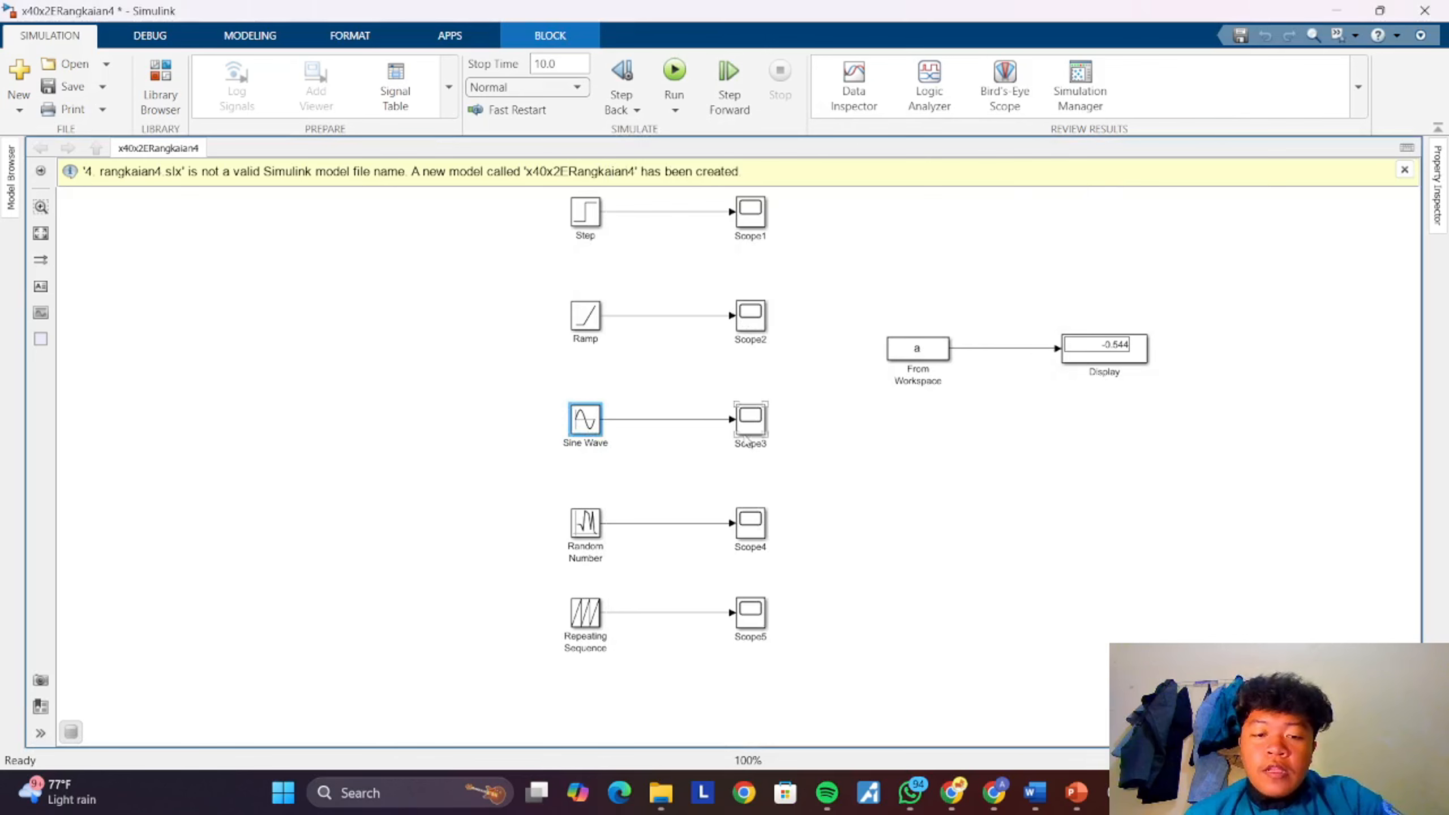
- Check the Random Number block's parameters without changing them, then view its signal on Scope4 and close the plot
double_click(576, 525)
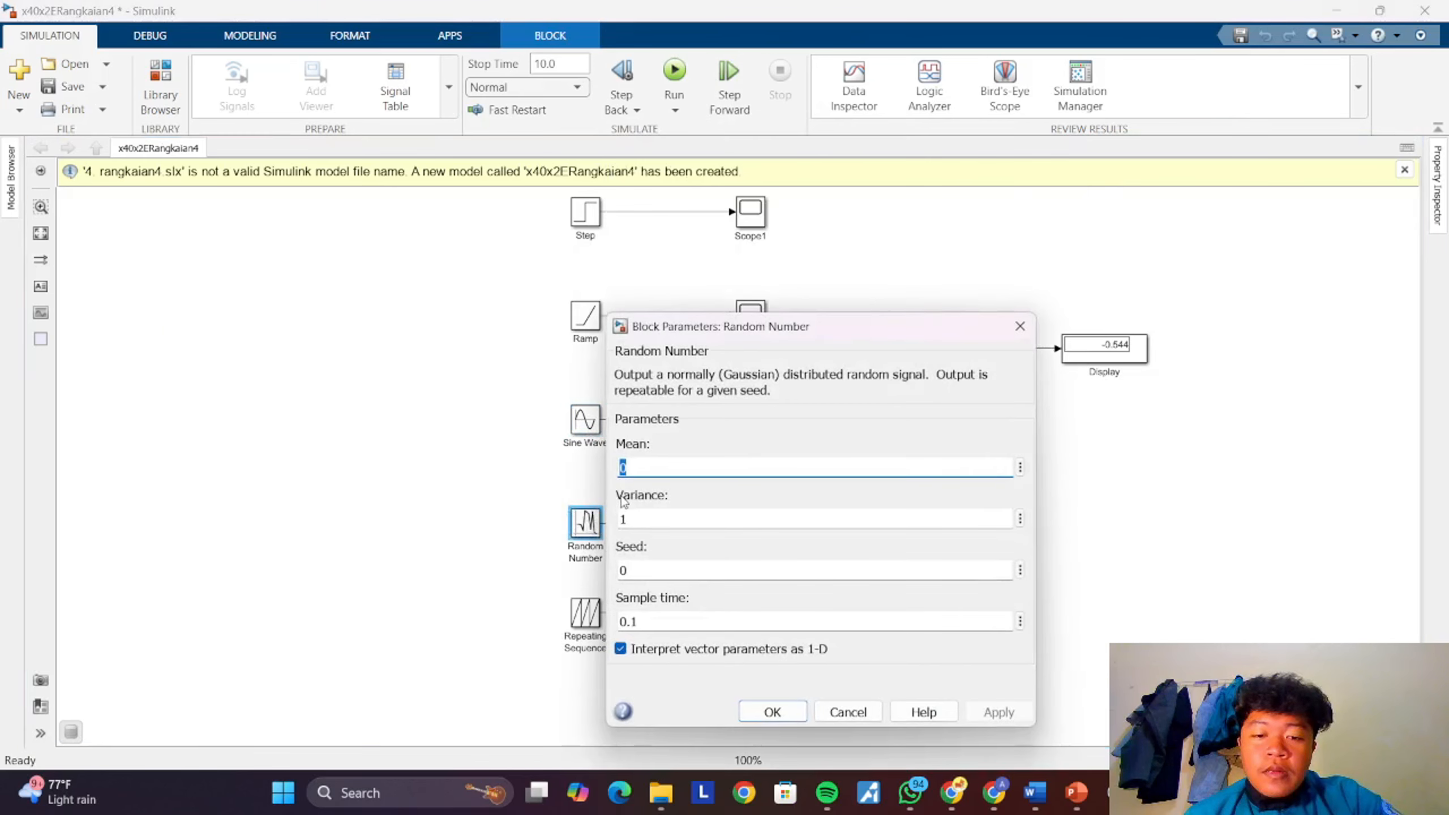
left_click(1021, 329)
left_click(746, 521)
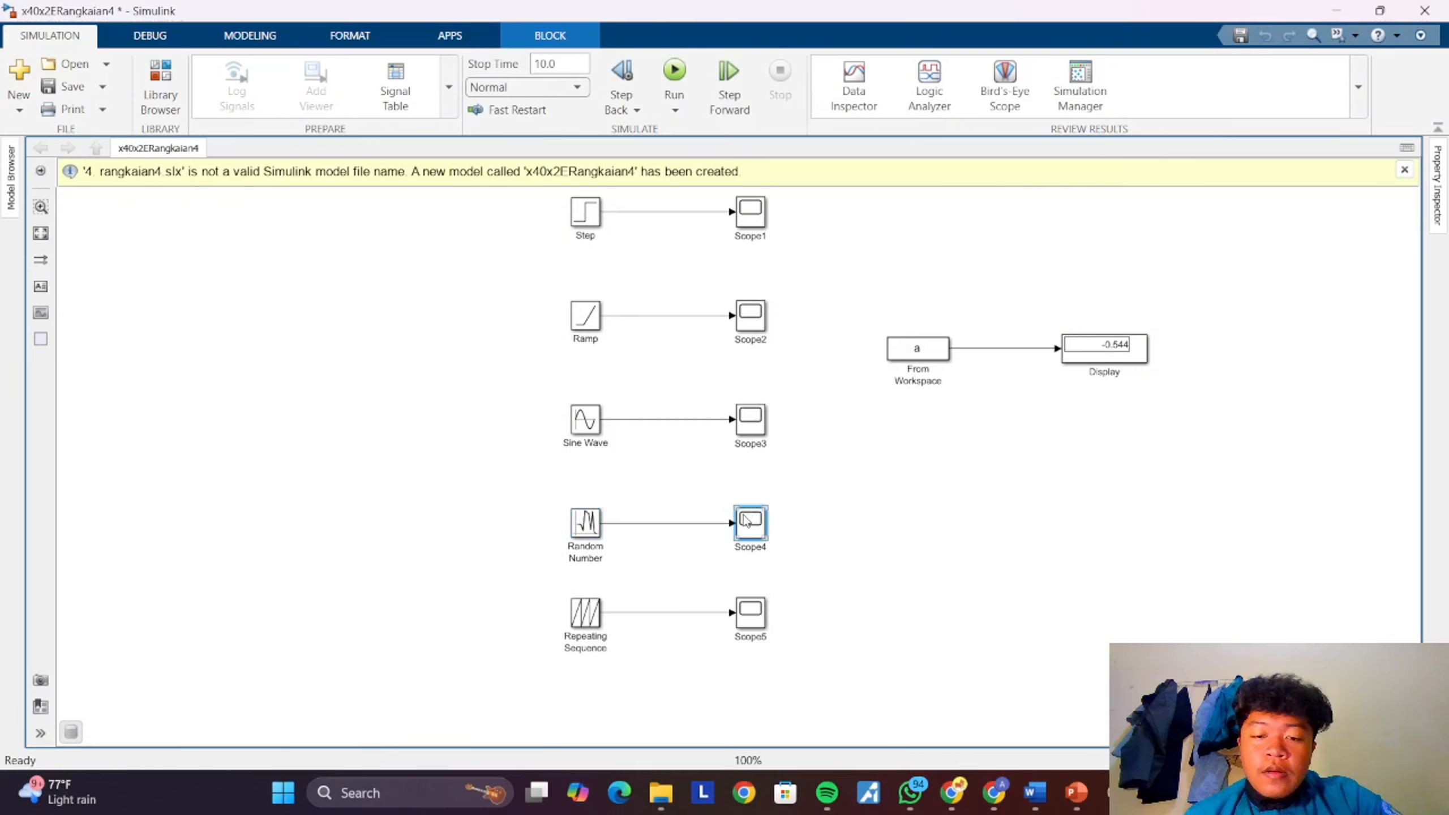
double_click(745, 521)
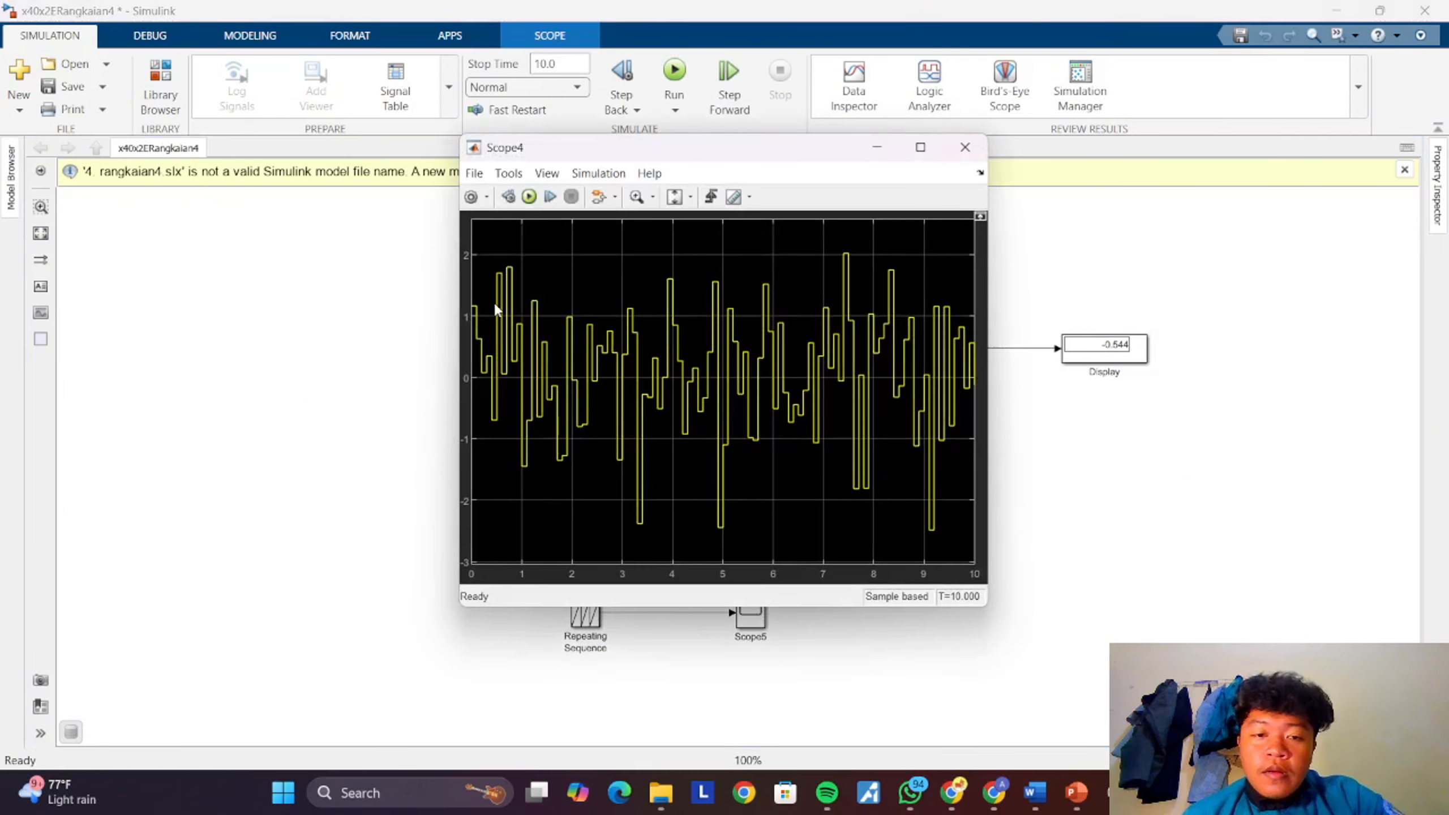
left_click(965, 148)
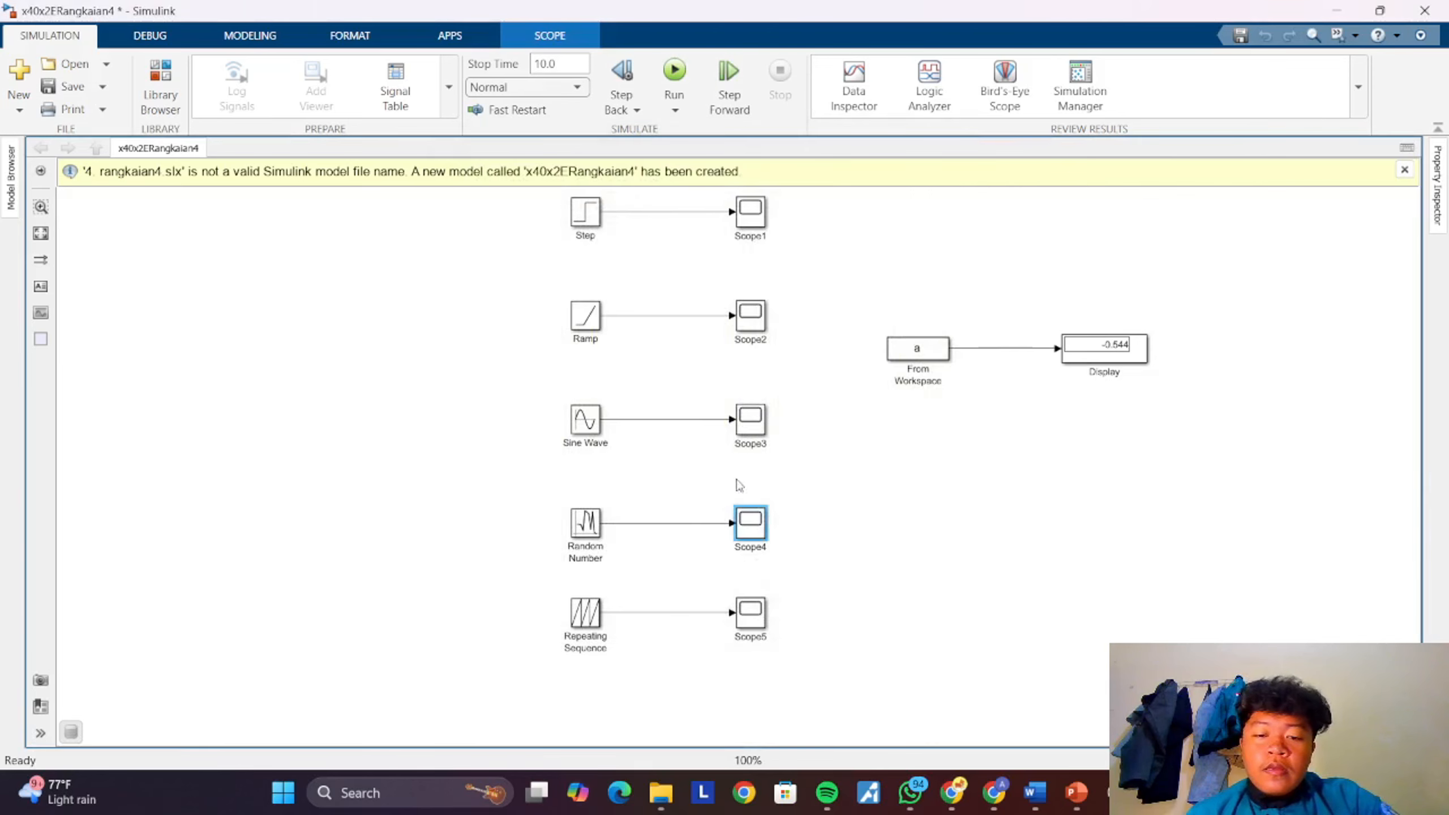
- Check the Repeating Sequence block's parameters without changing them, then view its signal on Scope5 and close the plot
double_click(587, 613)
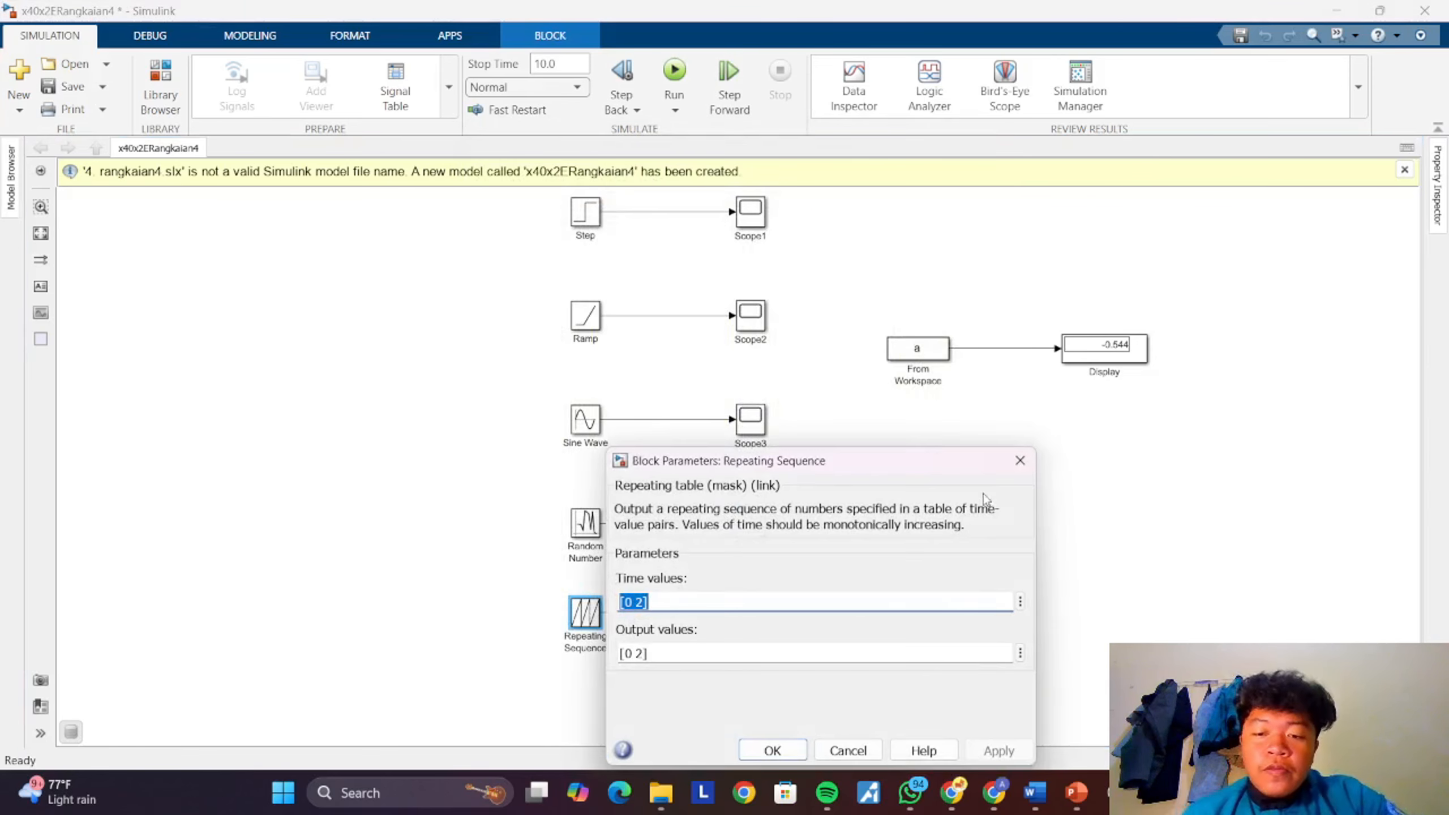
left_click(1020, 460)
left_click(759, 614)
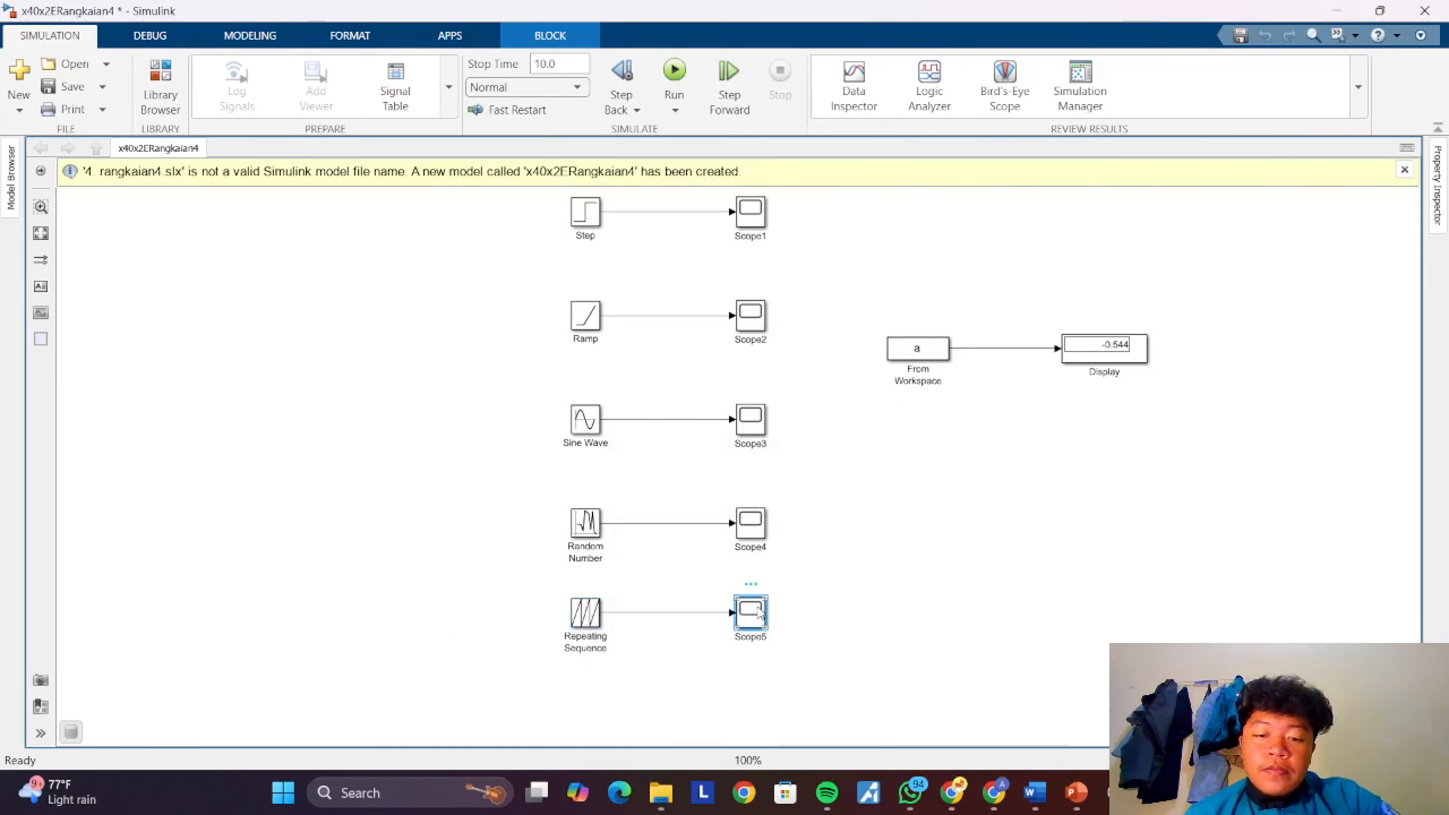
double_click(759, 614)
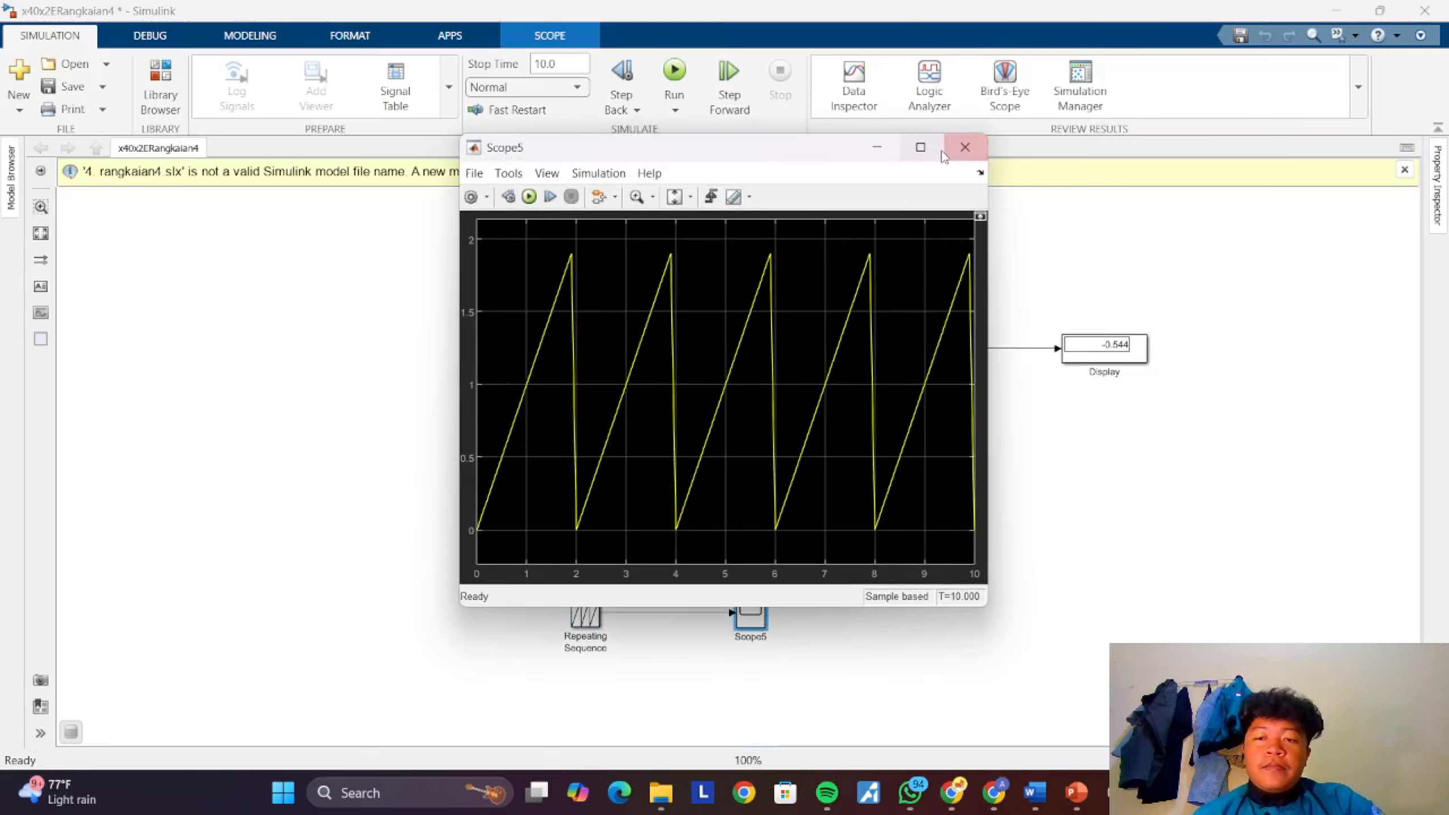
left_click(963, 148)
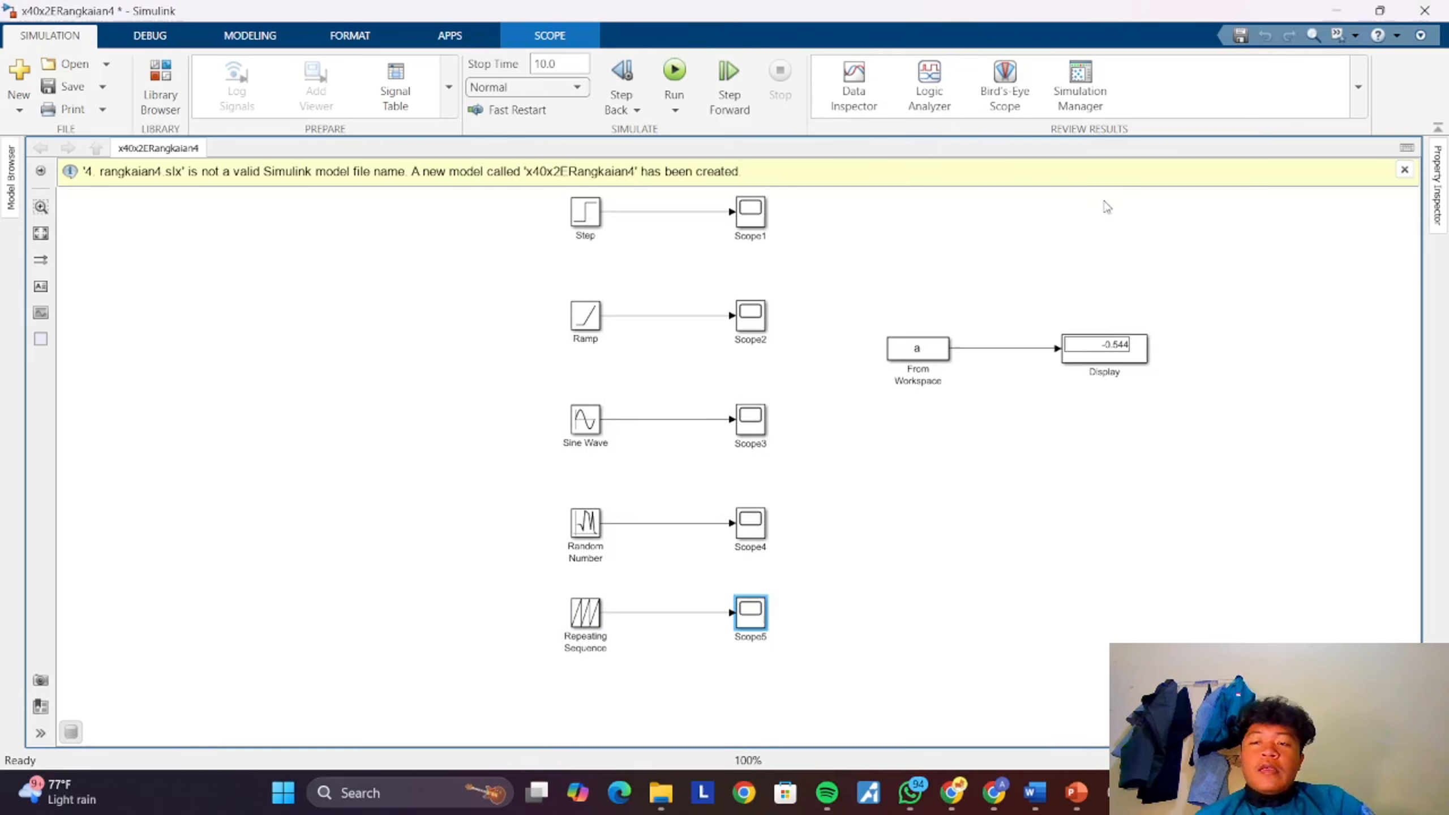
mouse_move(1119, 795)
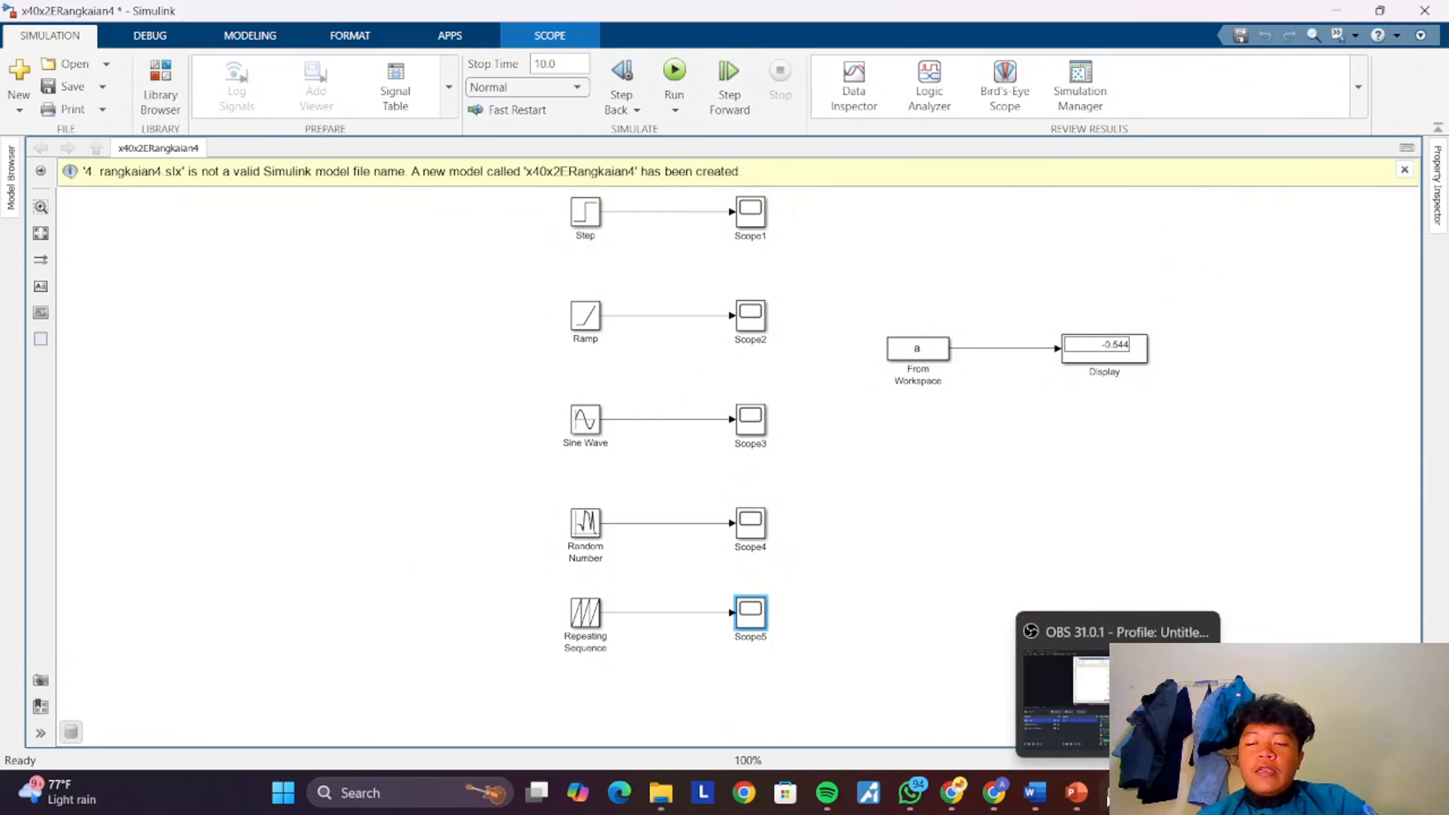
left_click(1127, 697)
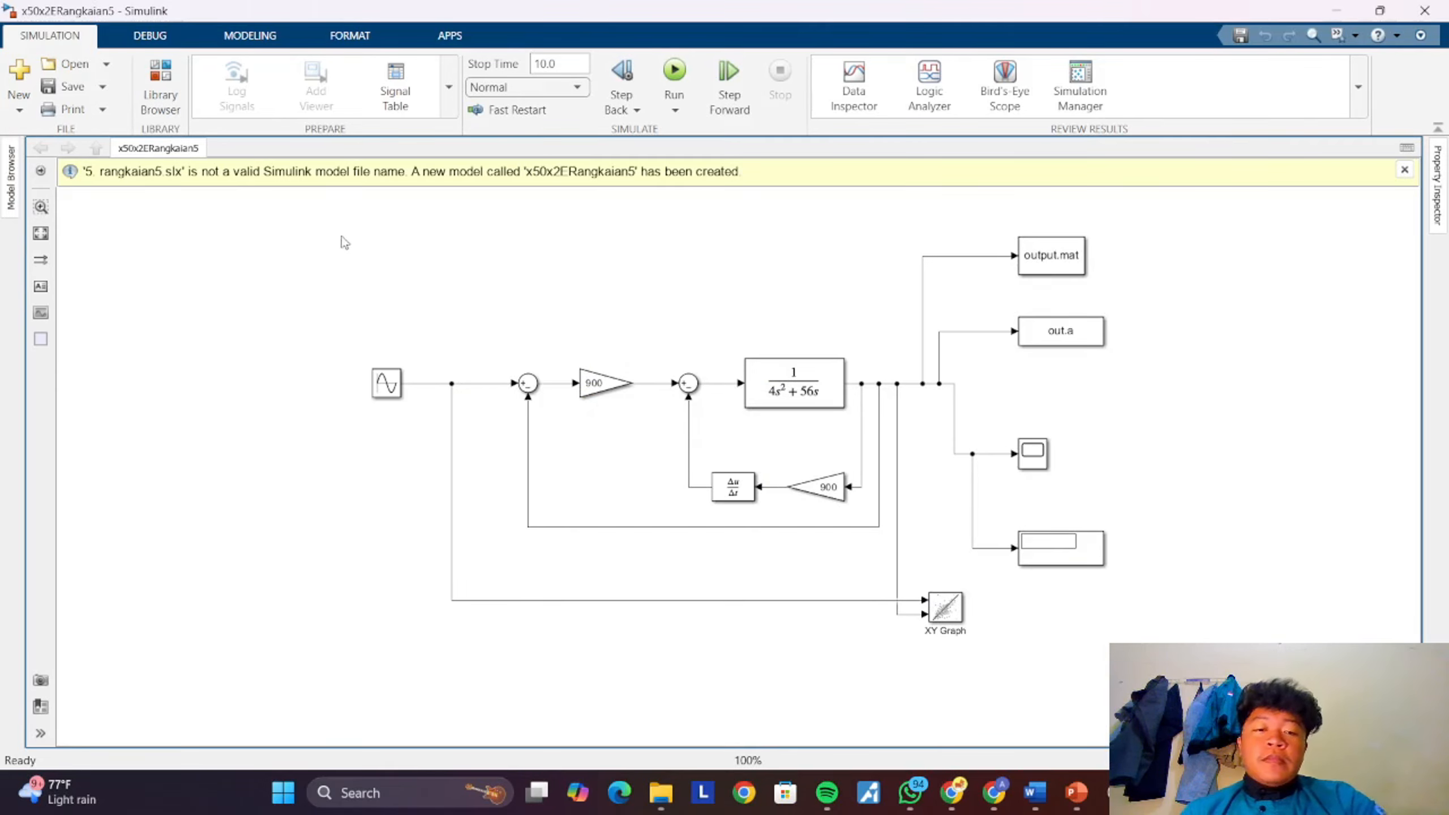
- Show the block names of all blocks in the x50x2ERangkaian5 feedback model, then clear the selection
left_click_drag(380, 222, 1354, 702)
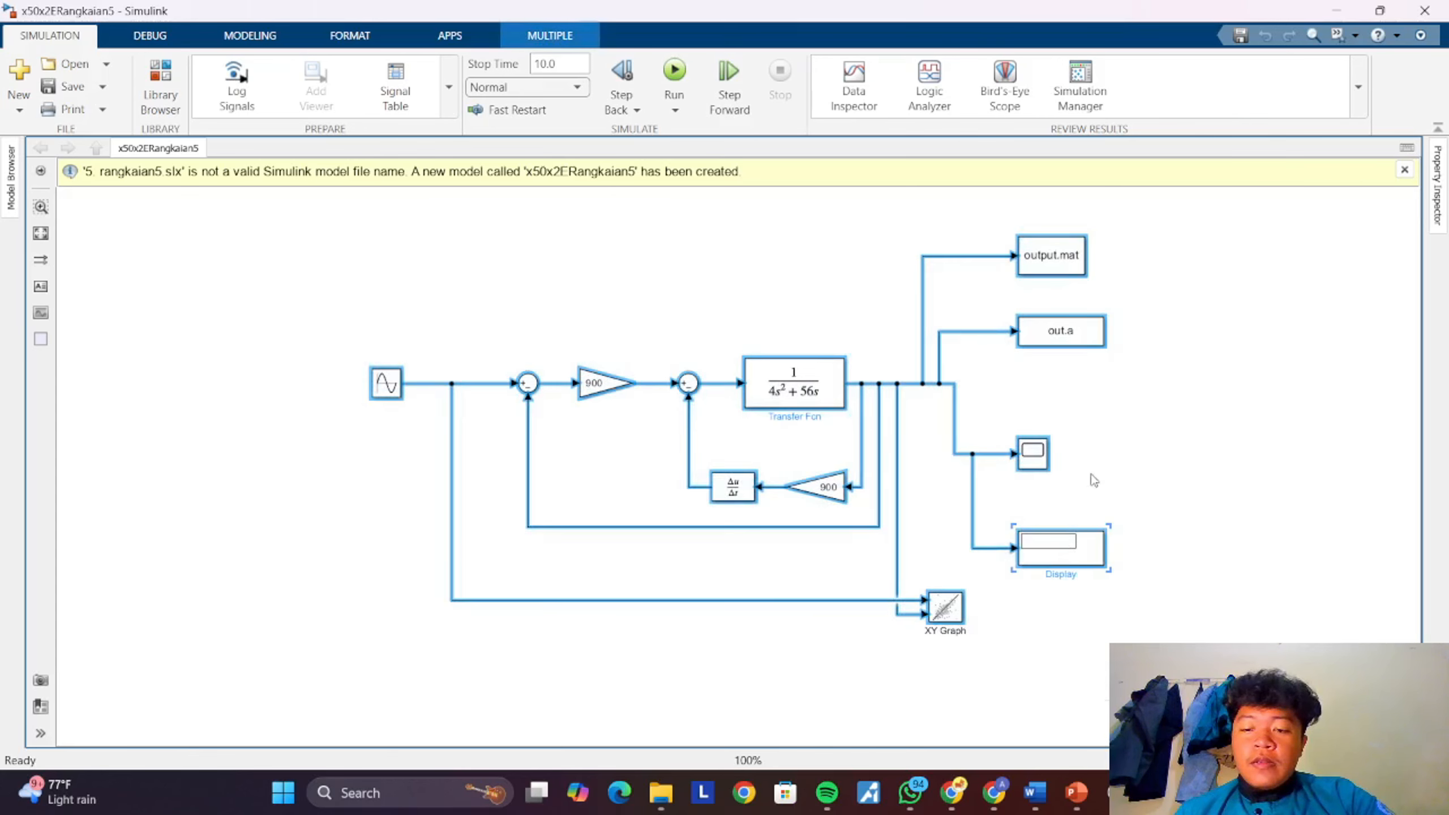
right_click(1064, 558)
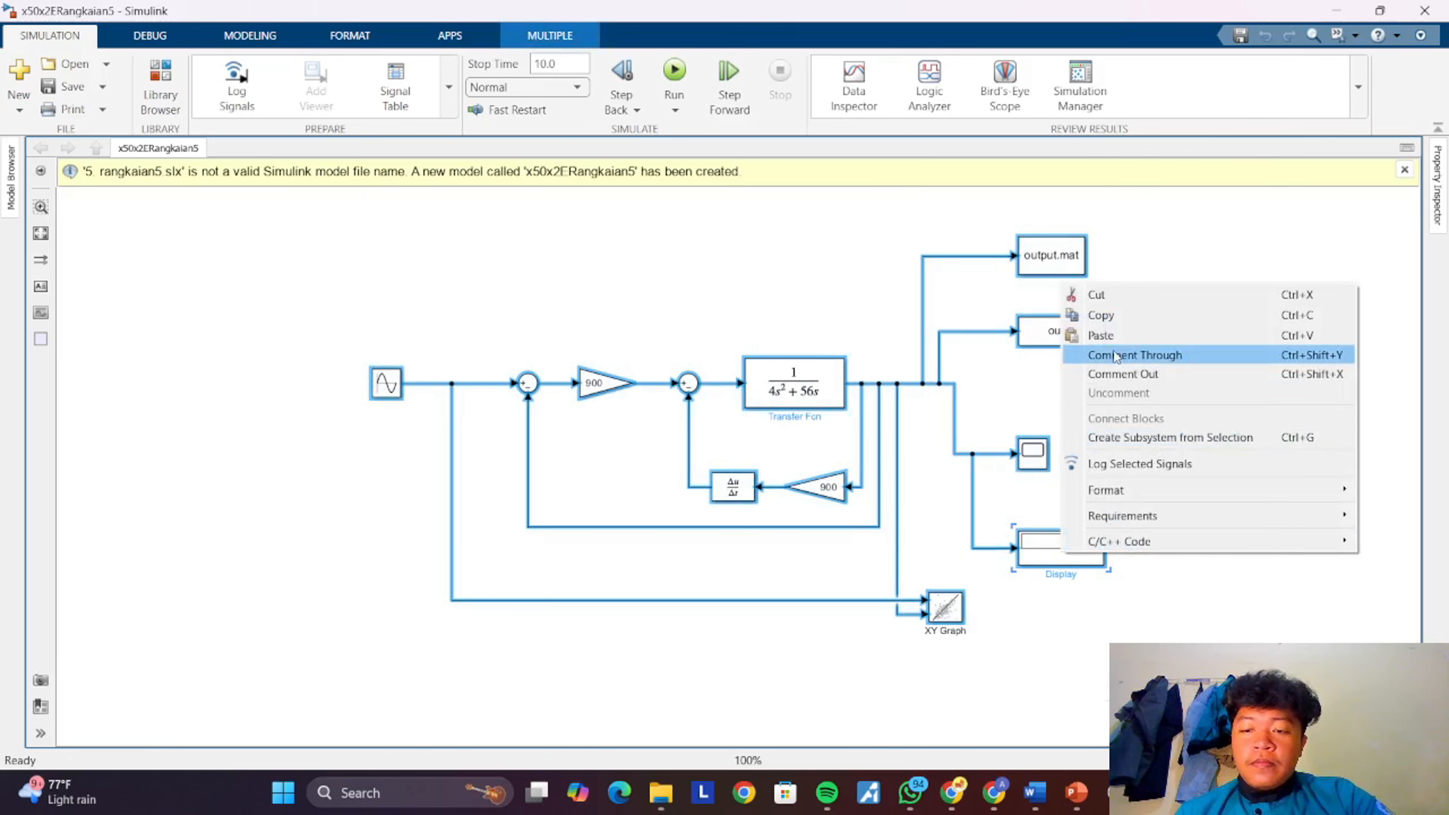
mouse_move(1143, 489)
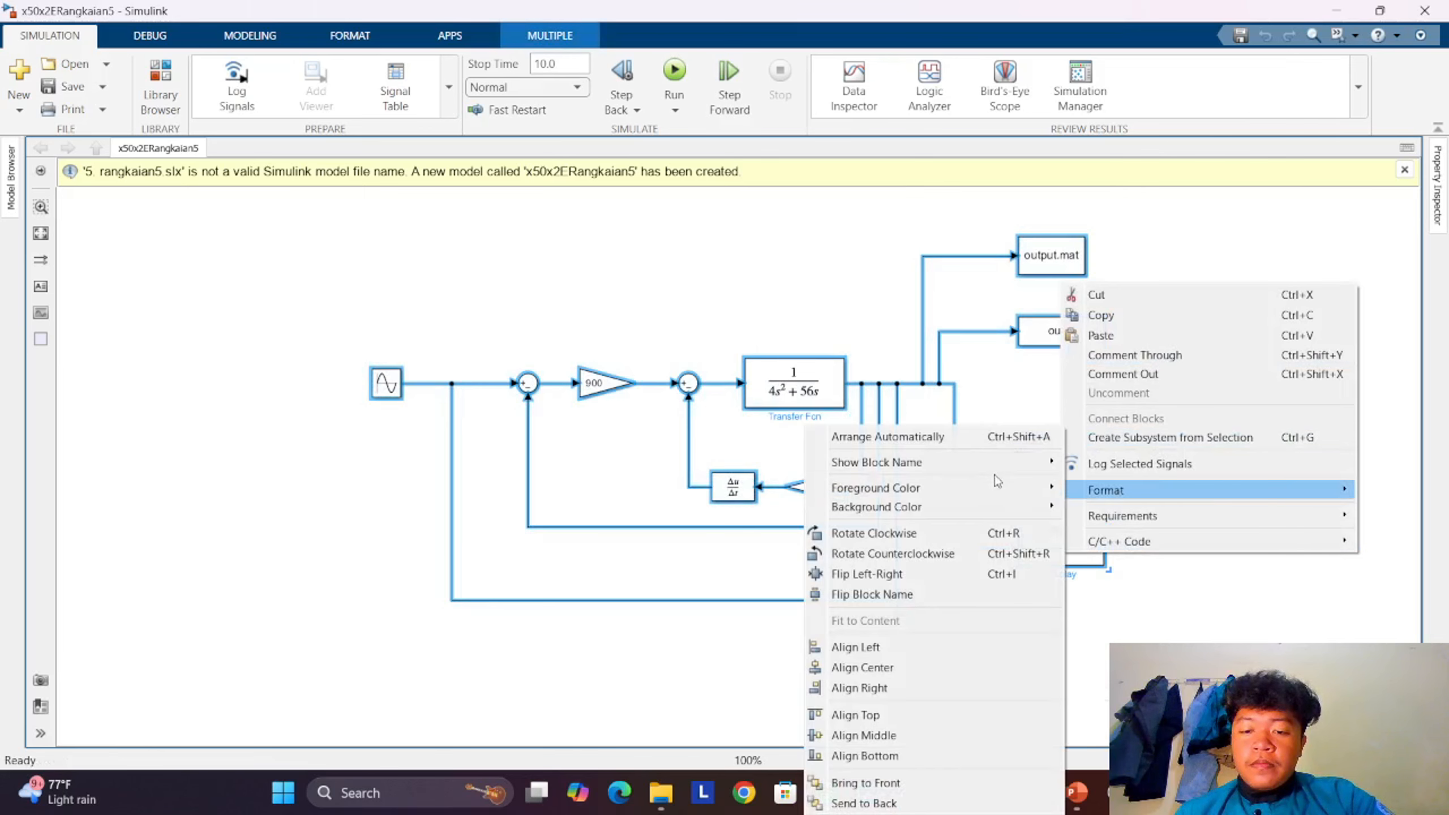
mouse_move(1030, 473)
left_click(1082, 484)
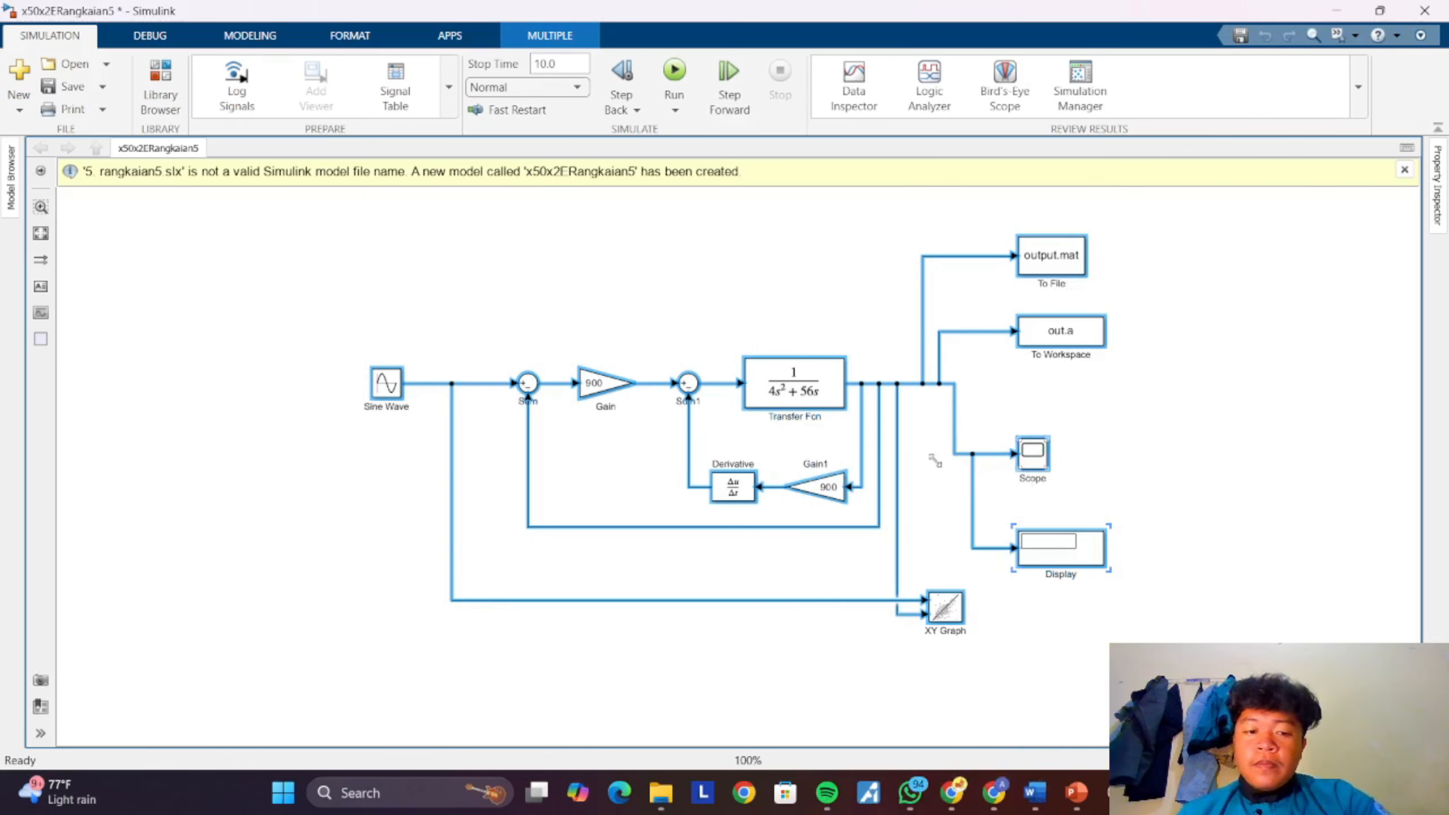
left_click(370, 280)
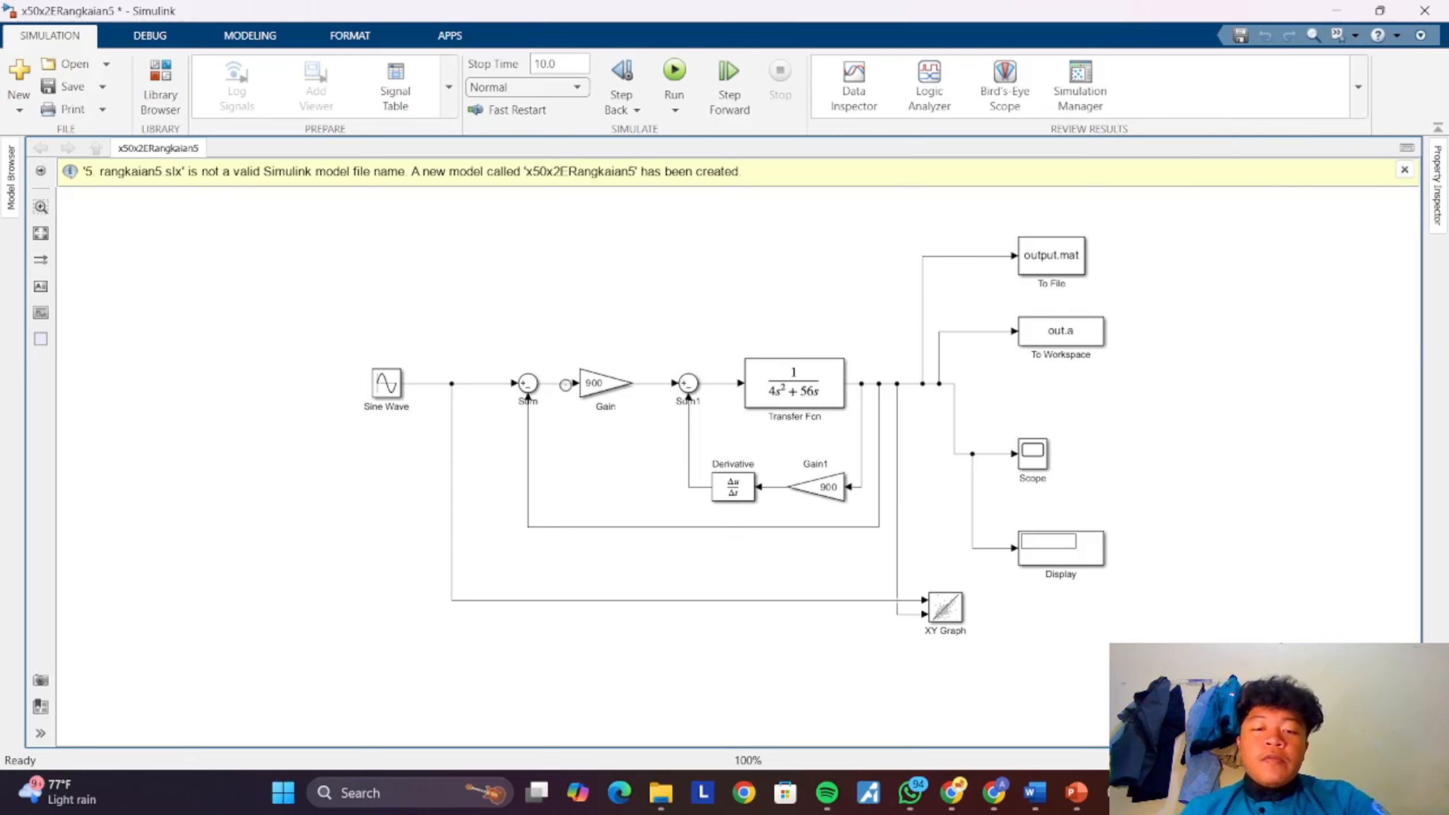
left_click(527, 386)
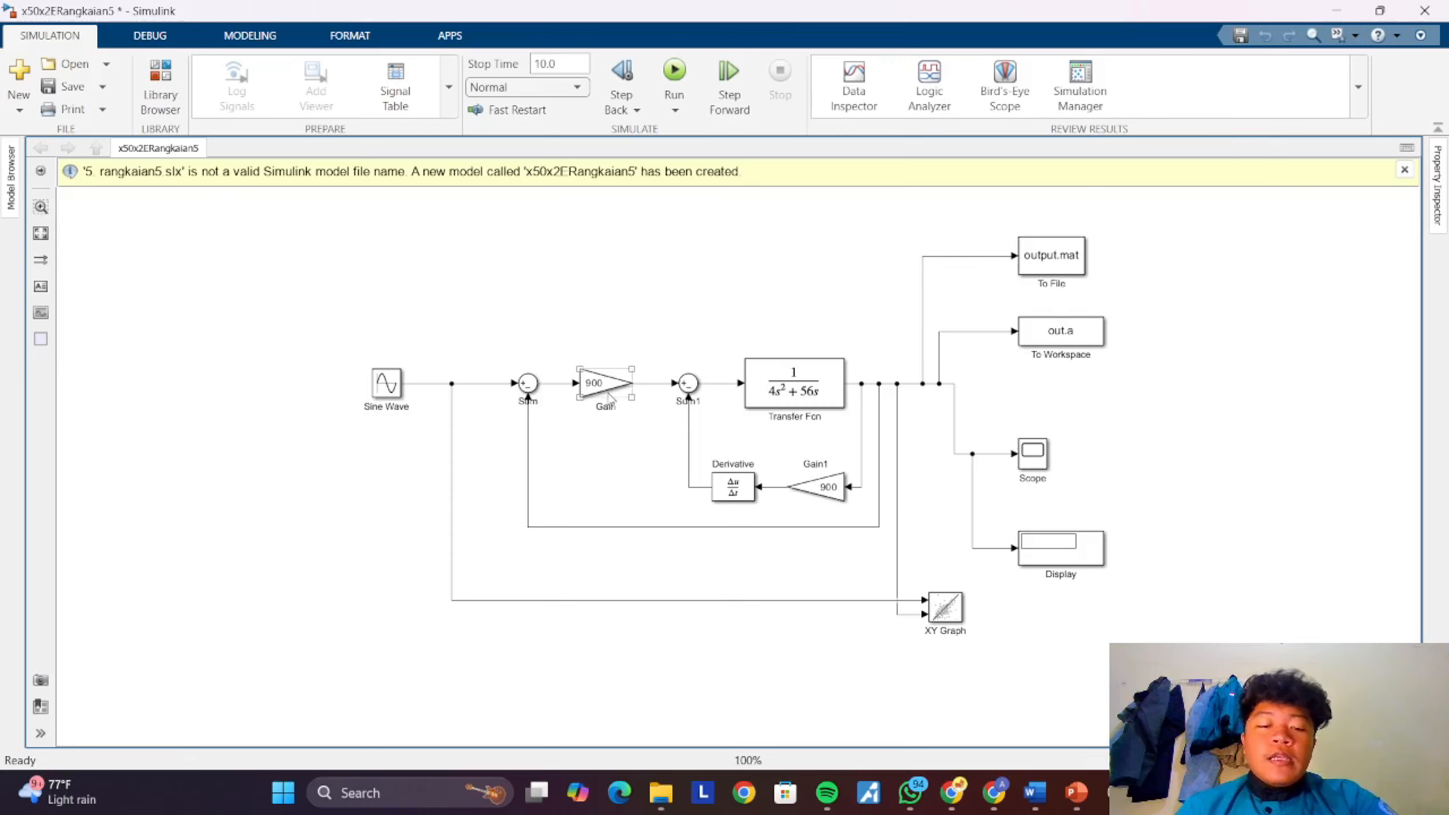
left_click(625, 445)
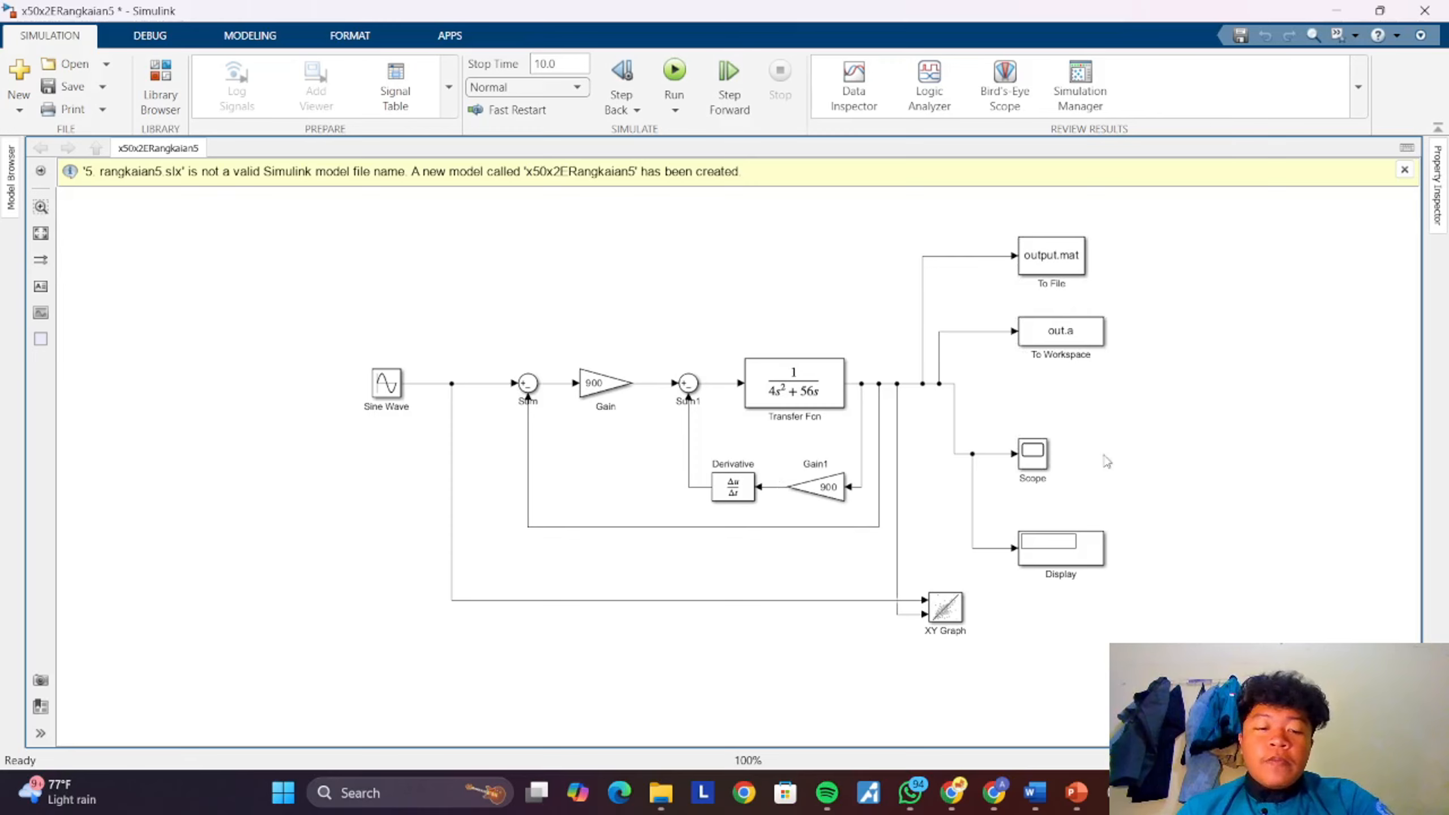
left_click(1057, 234)
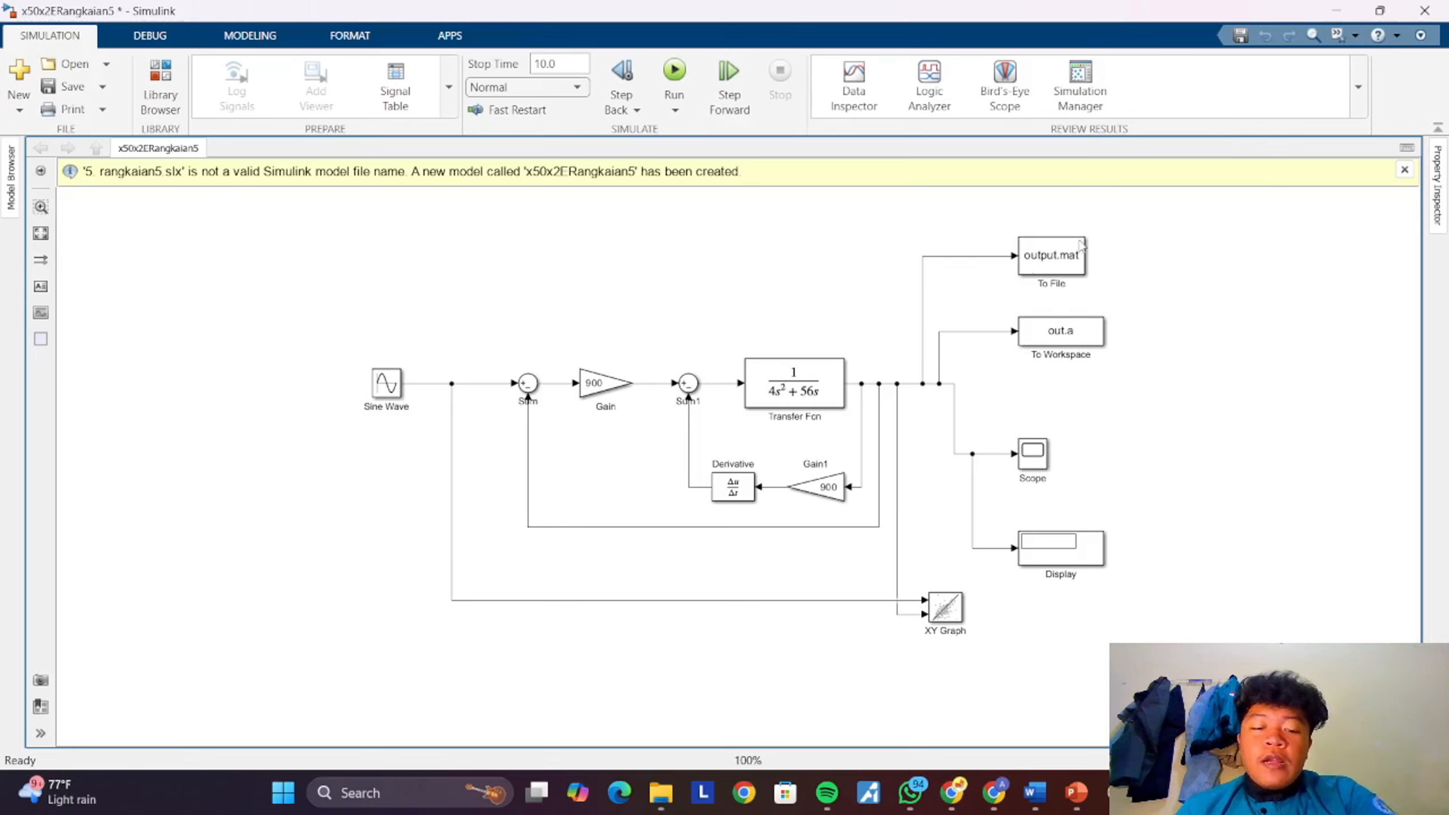
left_click(1025, 267)
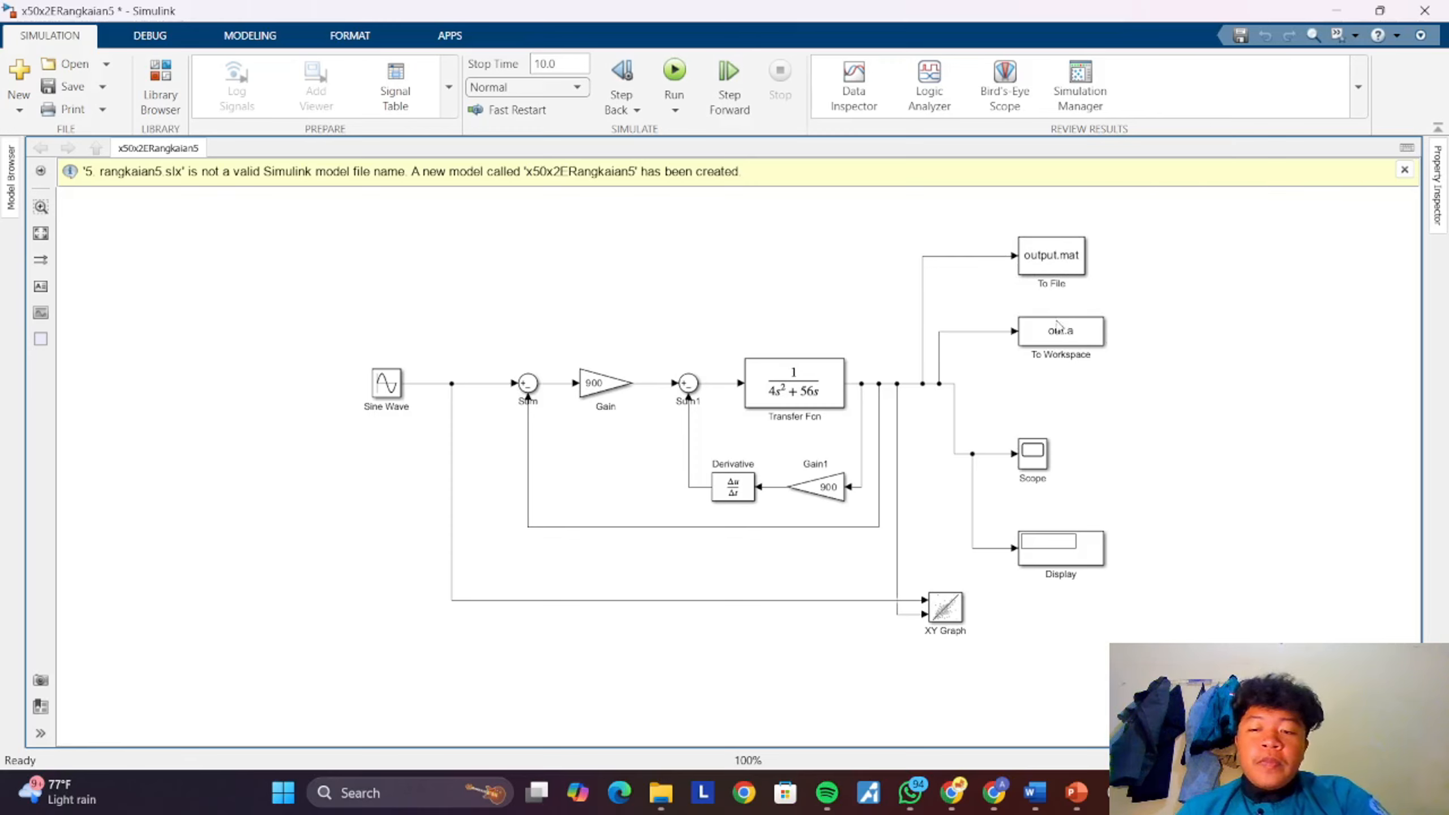
- Shift the branch point of the Scope and Display signal line slightly closer to the Scope block
left_click_drag(977, 455, 987, 473)
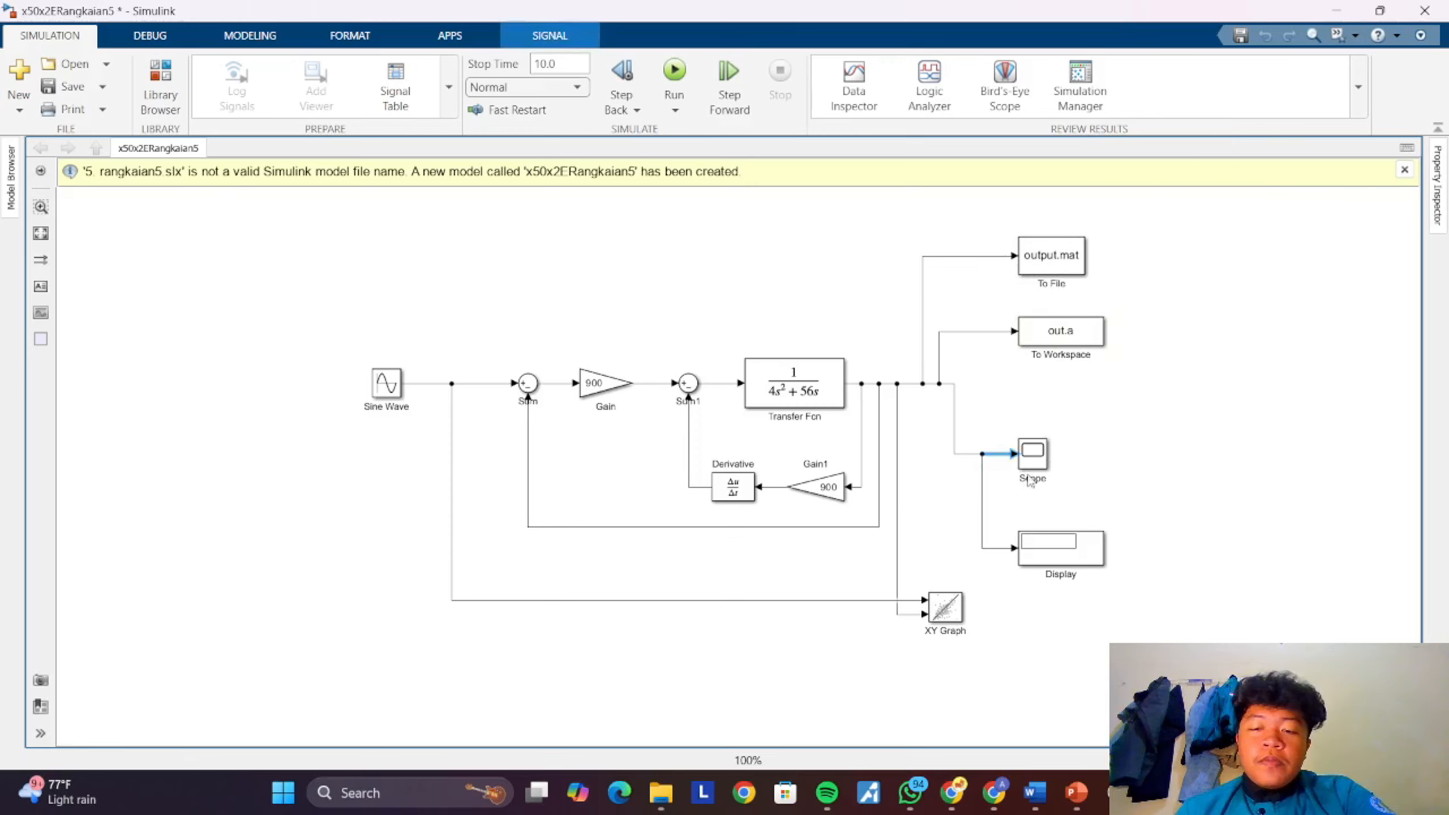
left_click(1040, 428)
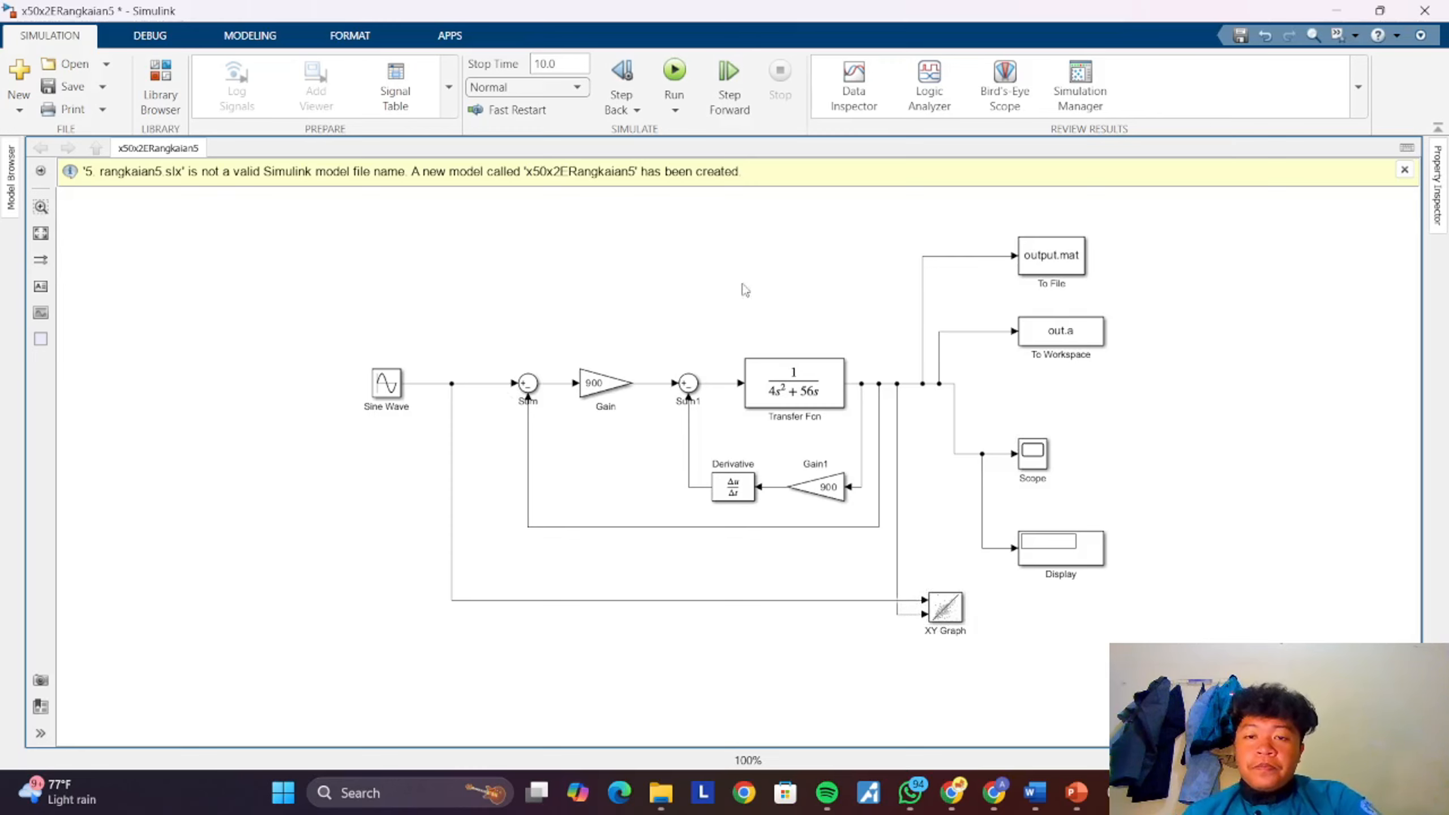
- Run the feedback model's simulation, examine the transfer function output on Scope, and close the plot
left_click(673, 71)
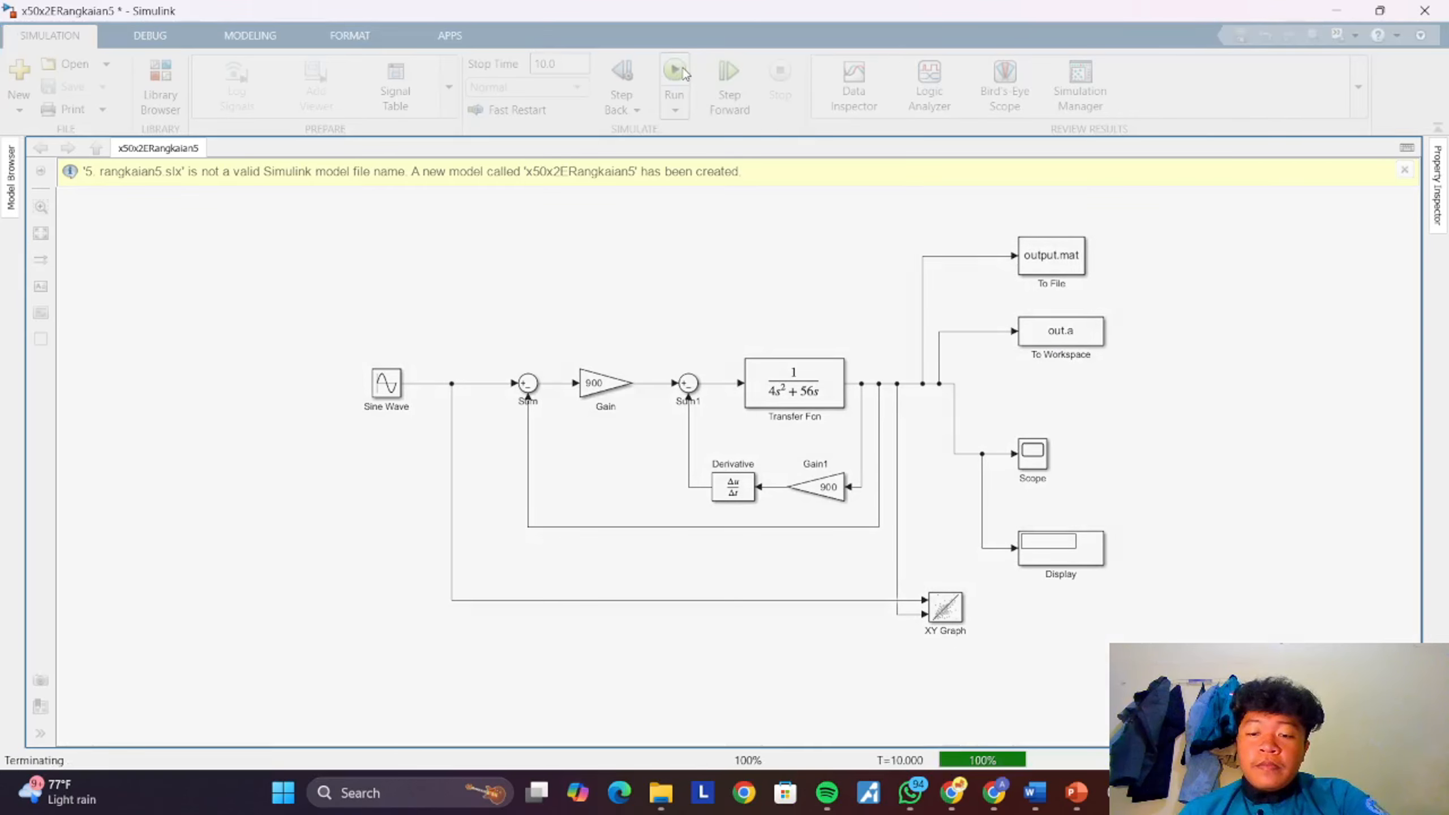
double_click(1034, 452)
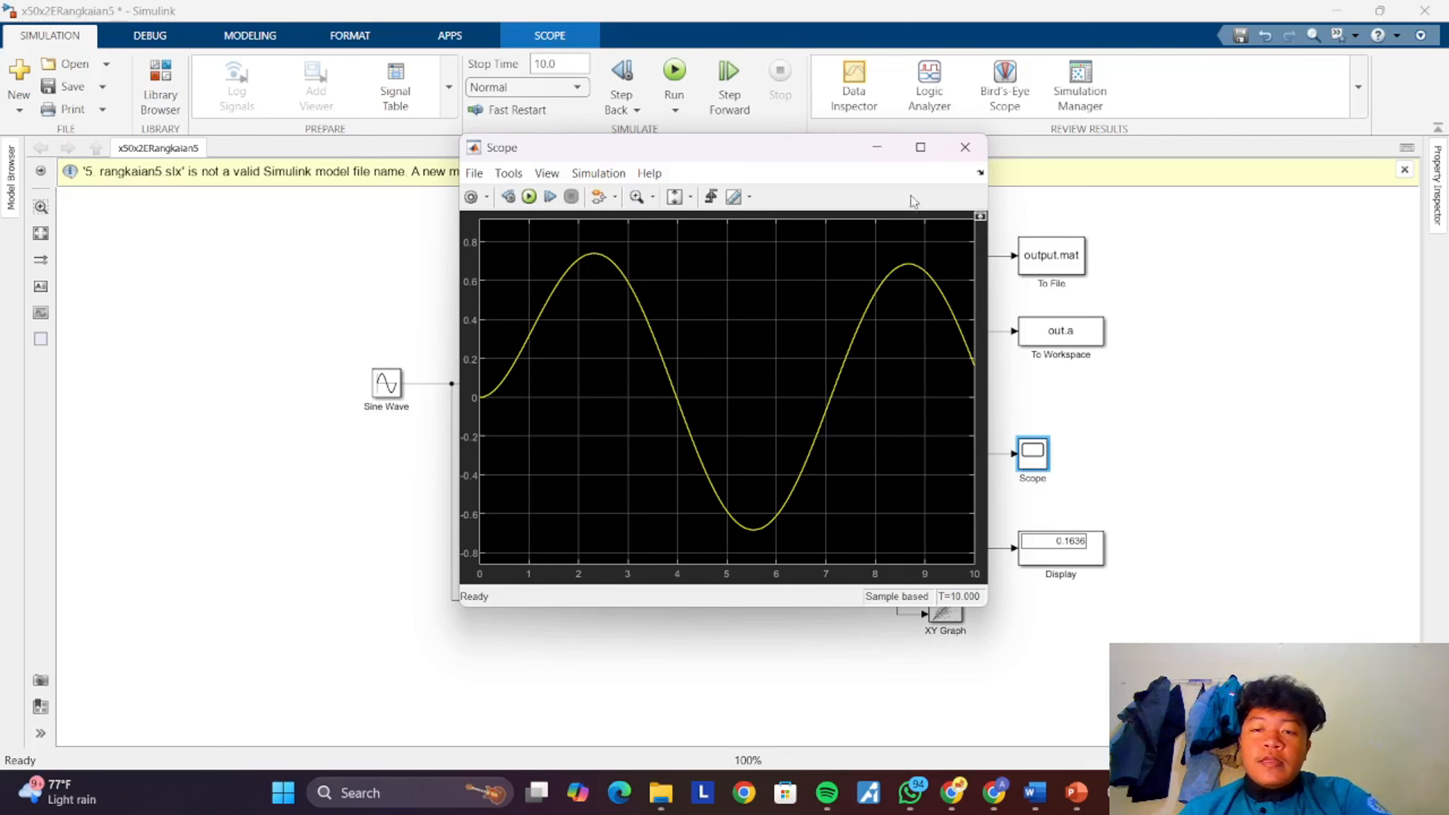
left_click(959, 152)
left_click(1118, 685)
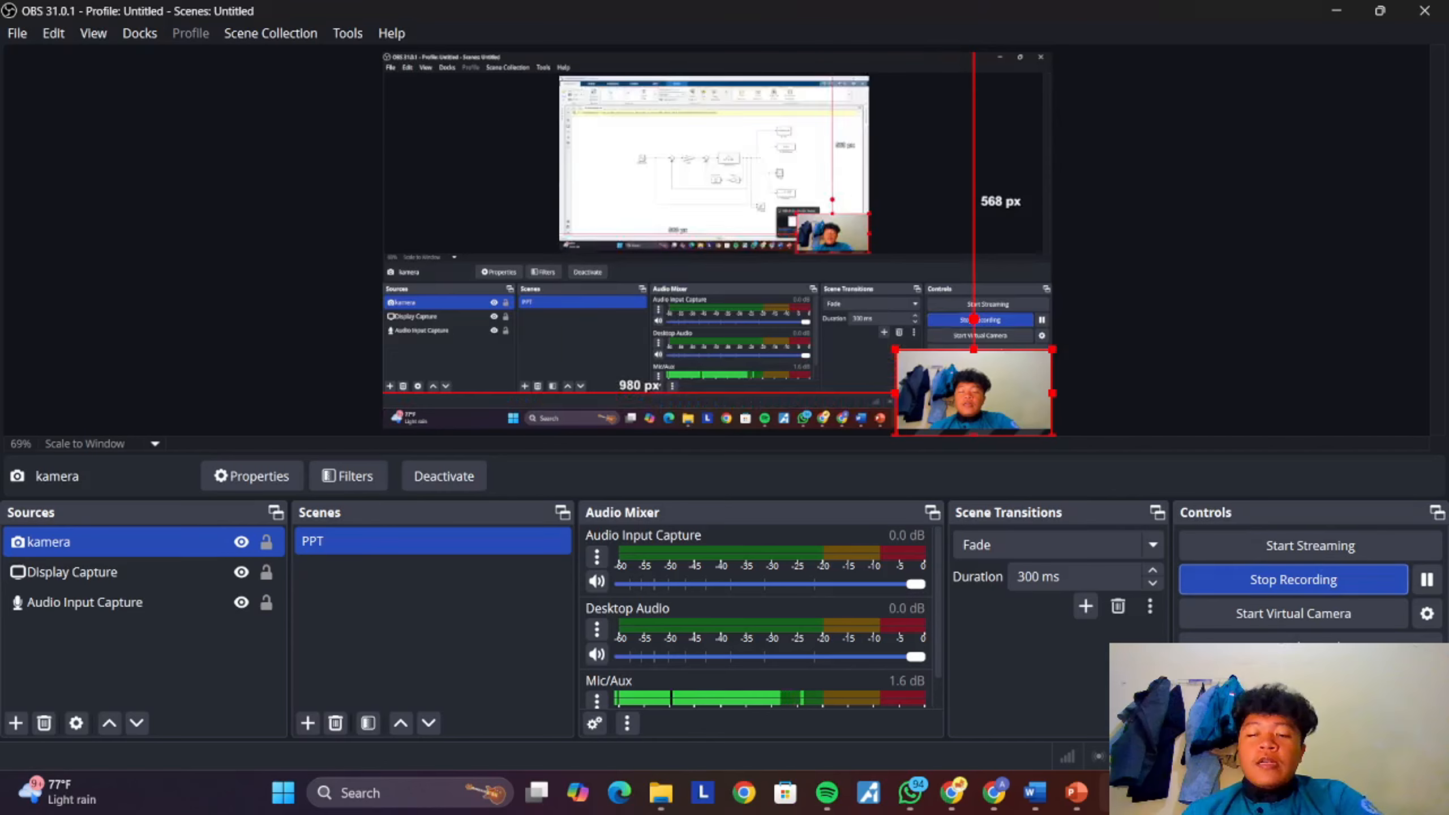
left_click(1220, 582)
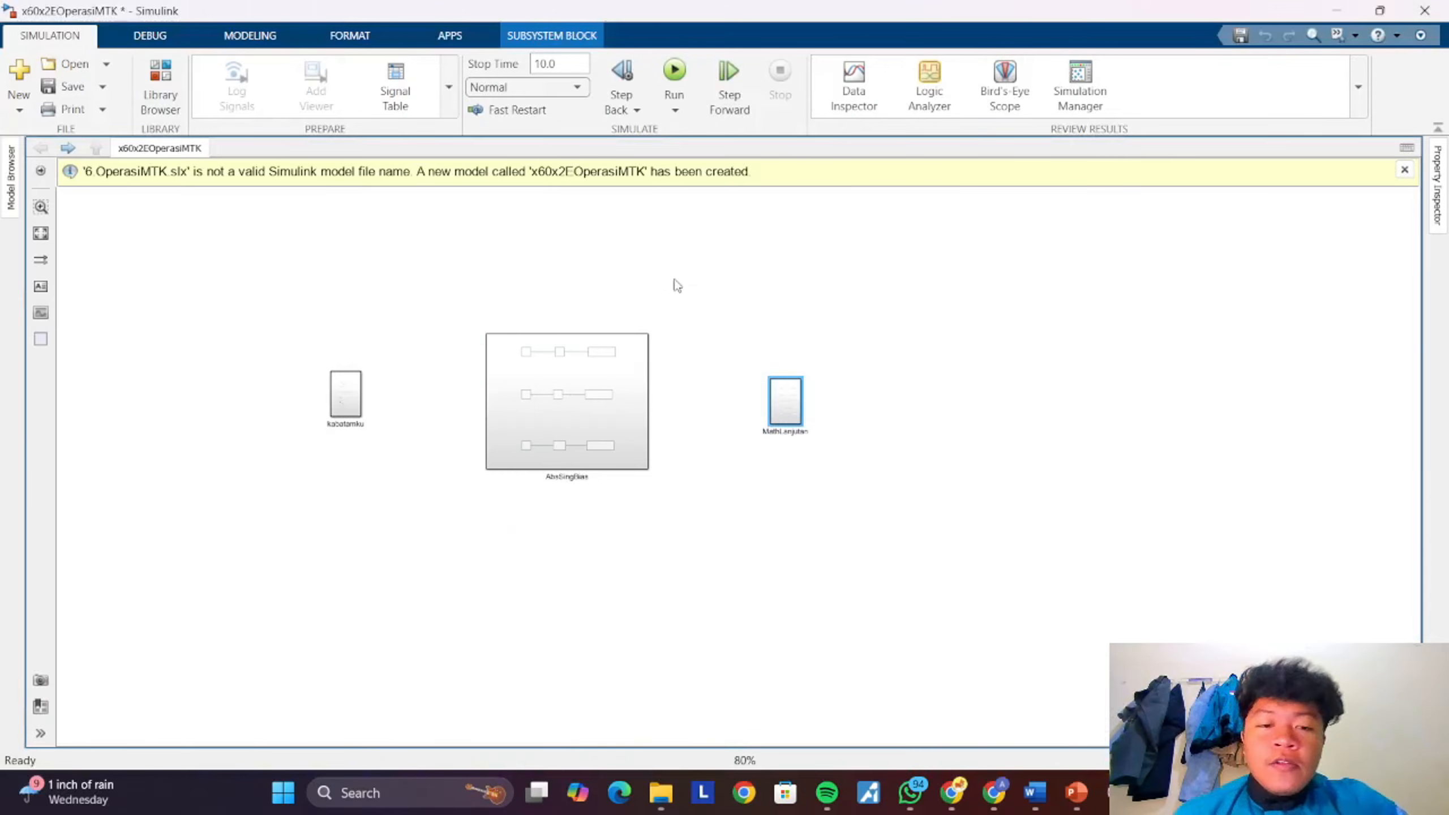
- Open the kabatamku subsystem of the x60x2EOperasiMTK model and view its Add, Product and Divide circuits
left_click(258, 228)
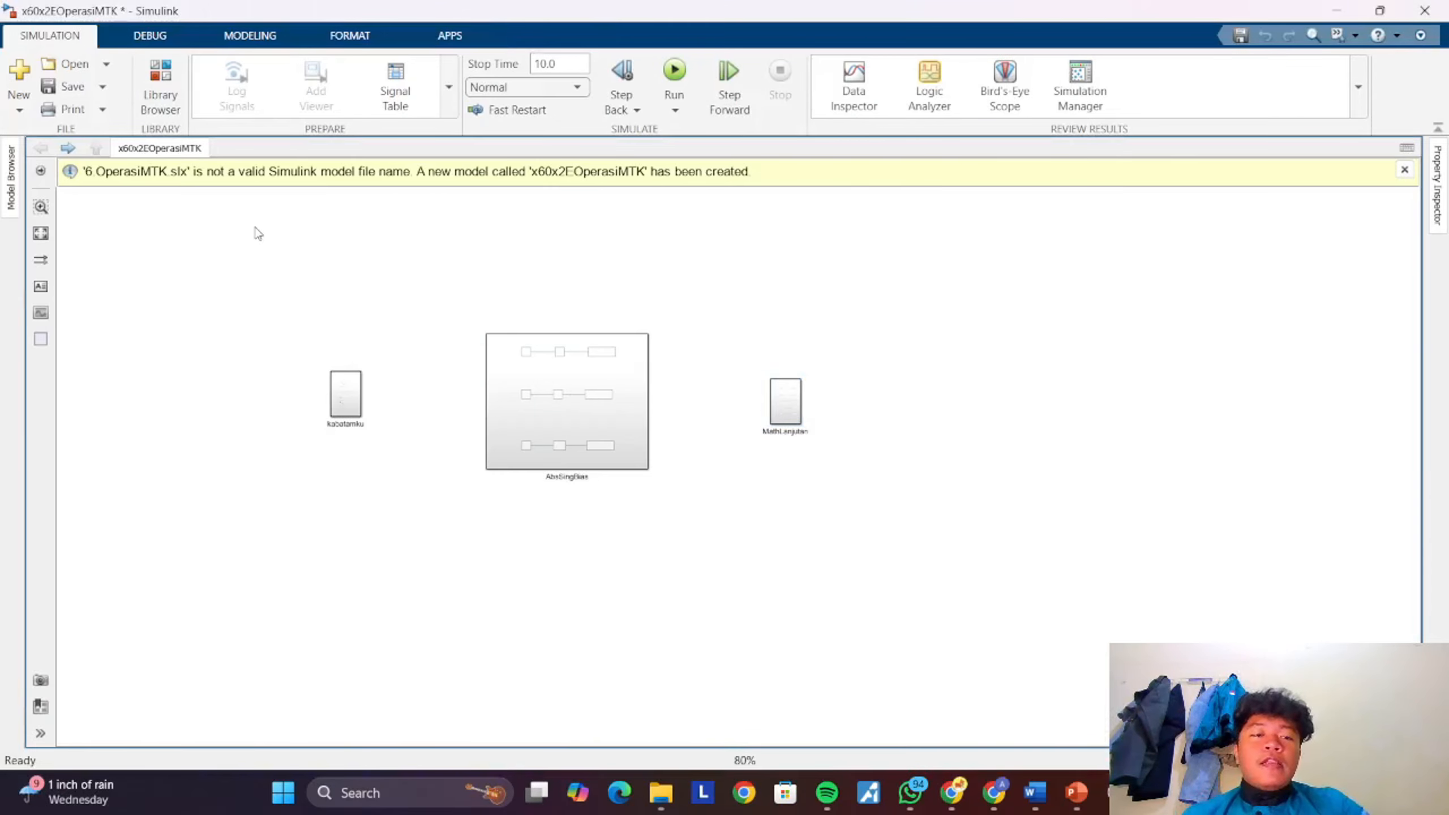
double_click(347, 398)
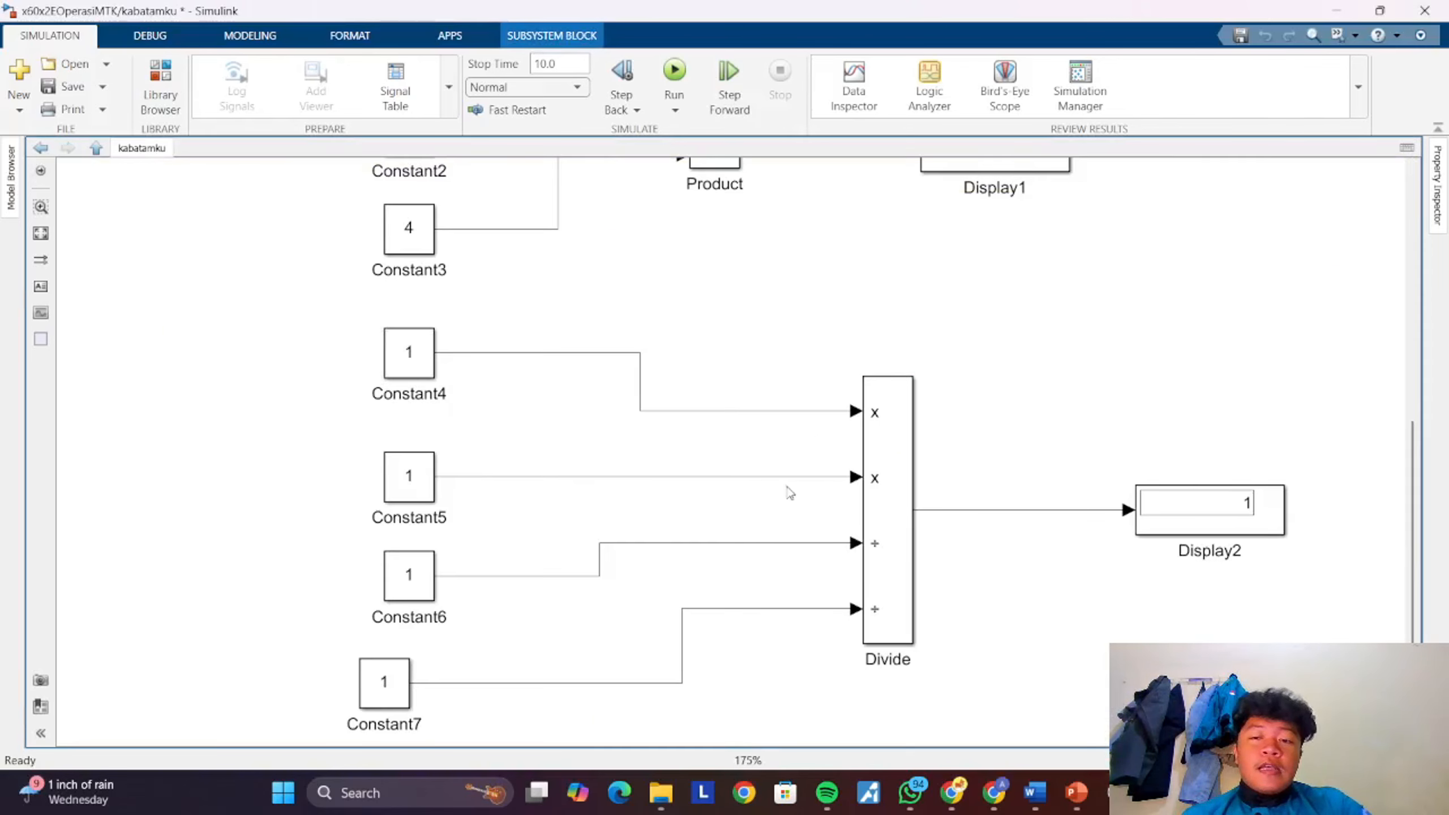
scroll(788, 492, "down", 2)
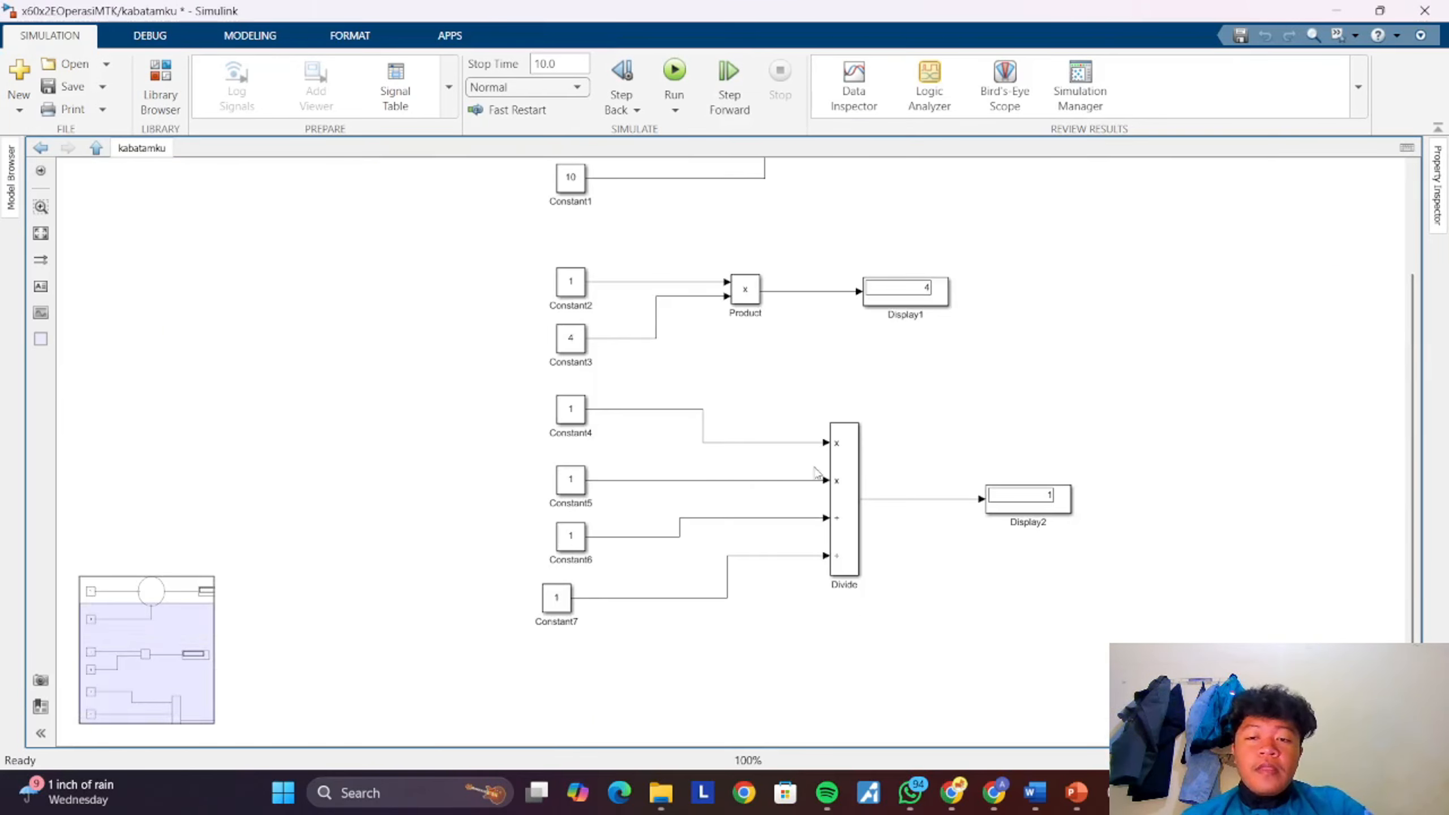
left_click_drag(1414, 346, 1416, 229)
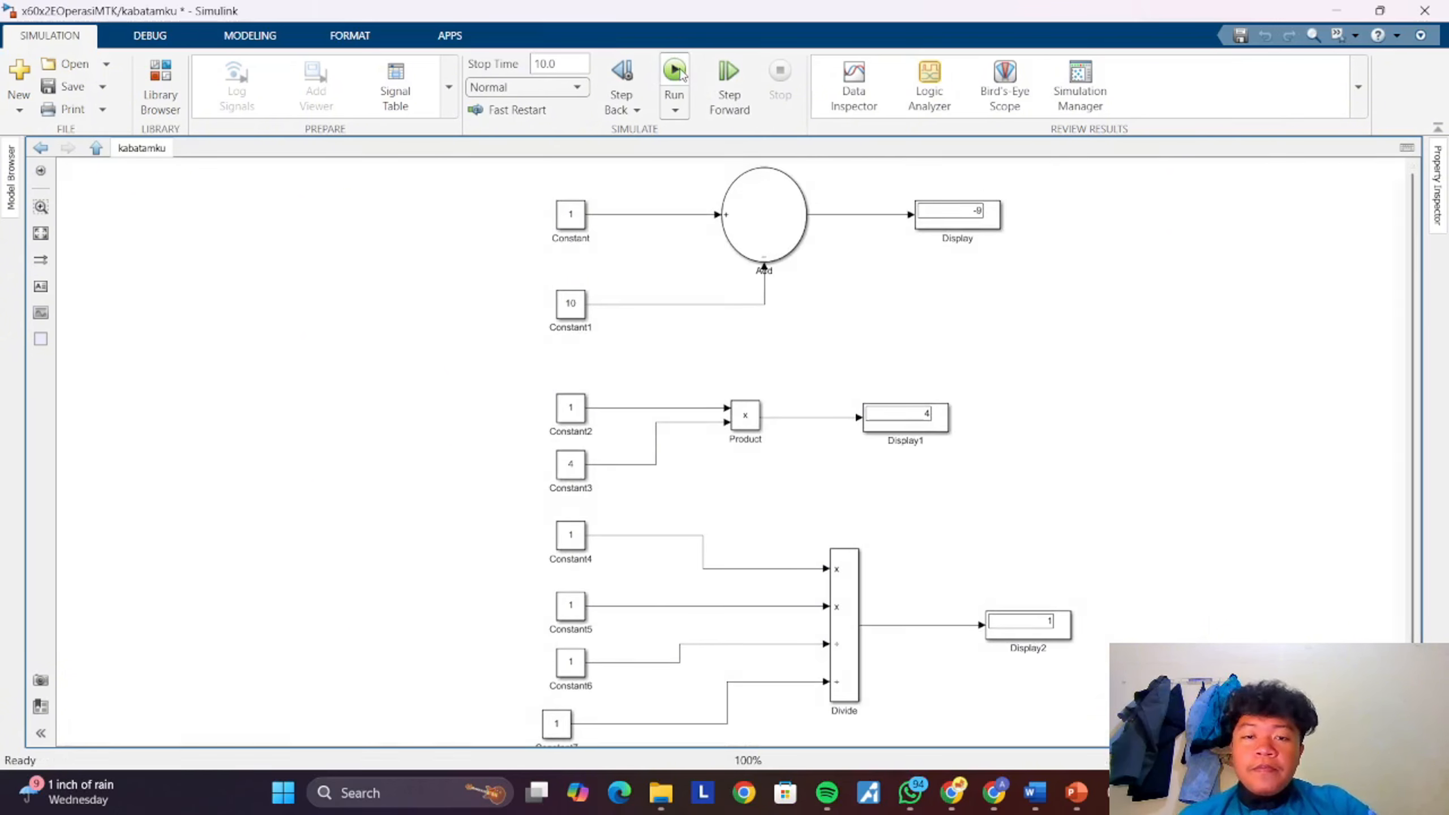
- Run the kabatamku subsystem's simulation and examine the inputs and displays of its Add, Product and Divide circuits
left_click(674, 71)
left_click(799, 183)
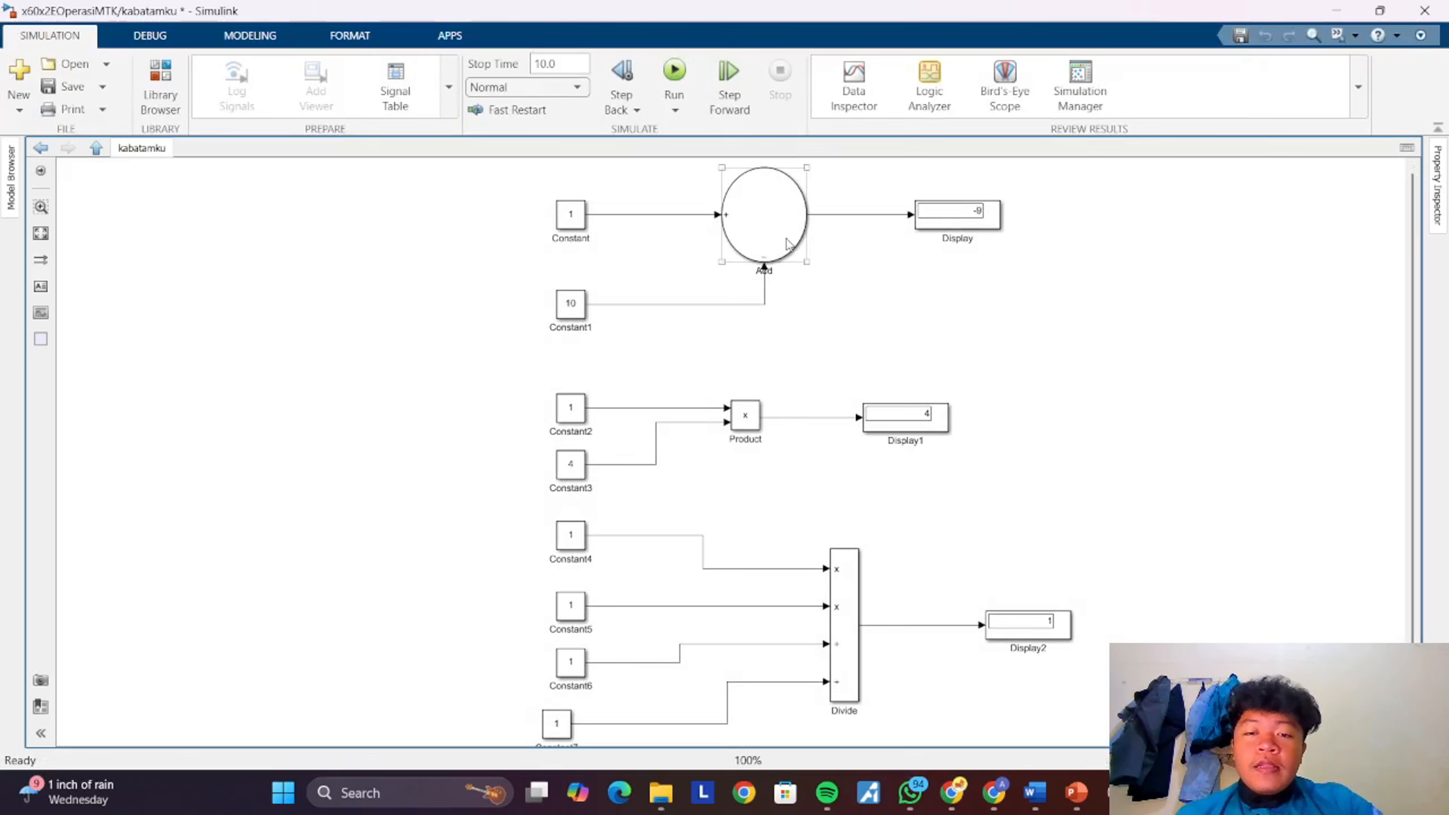
left_click(692, 229)
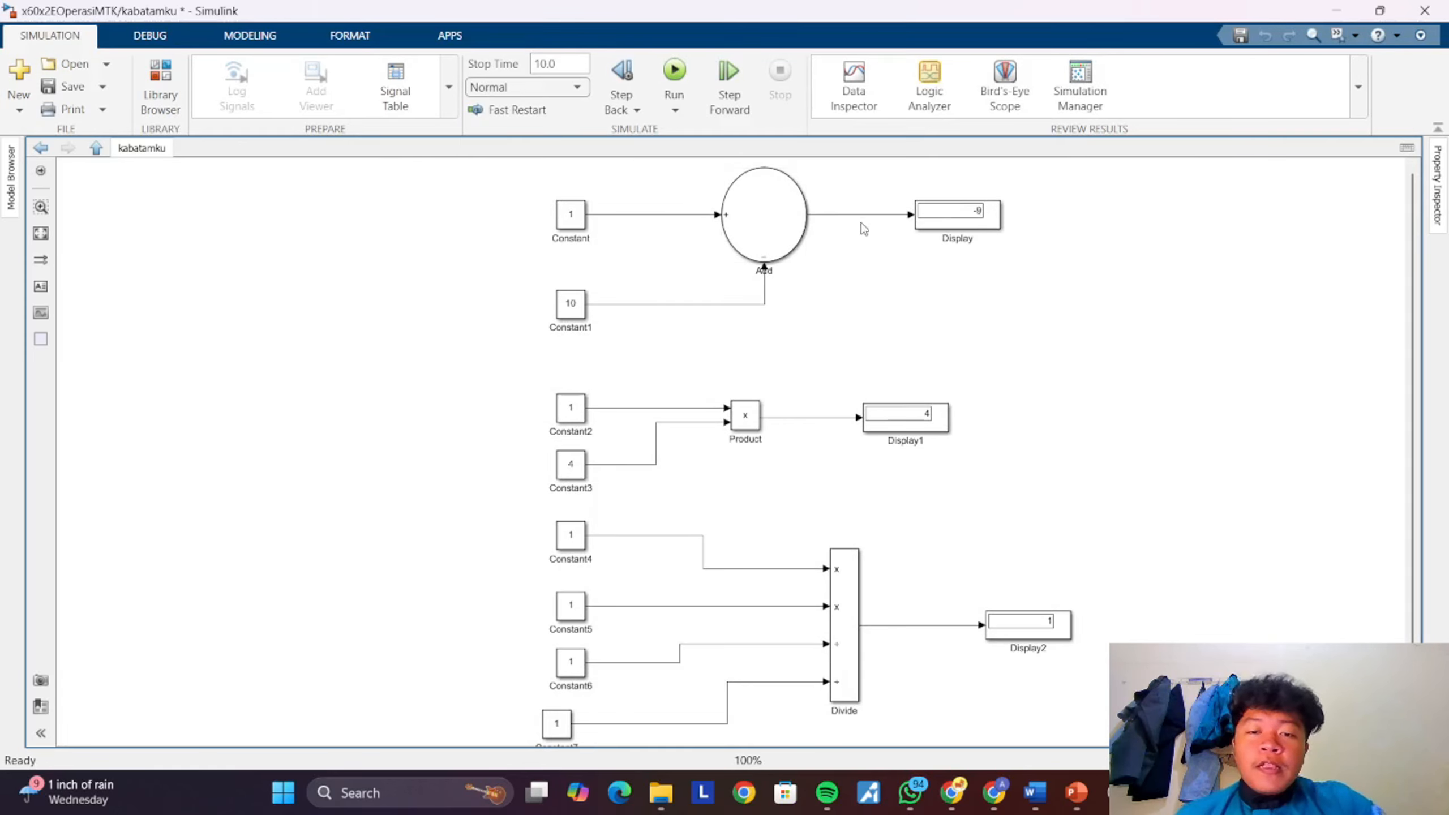
left_click(582, 227)
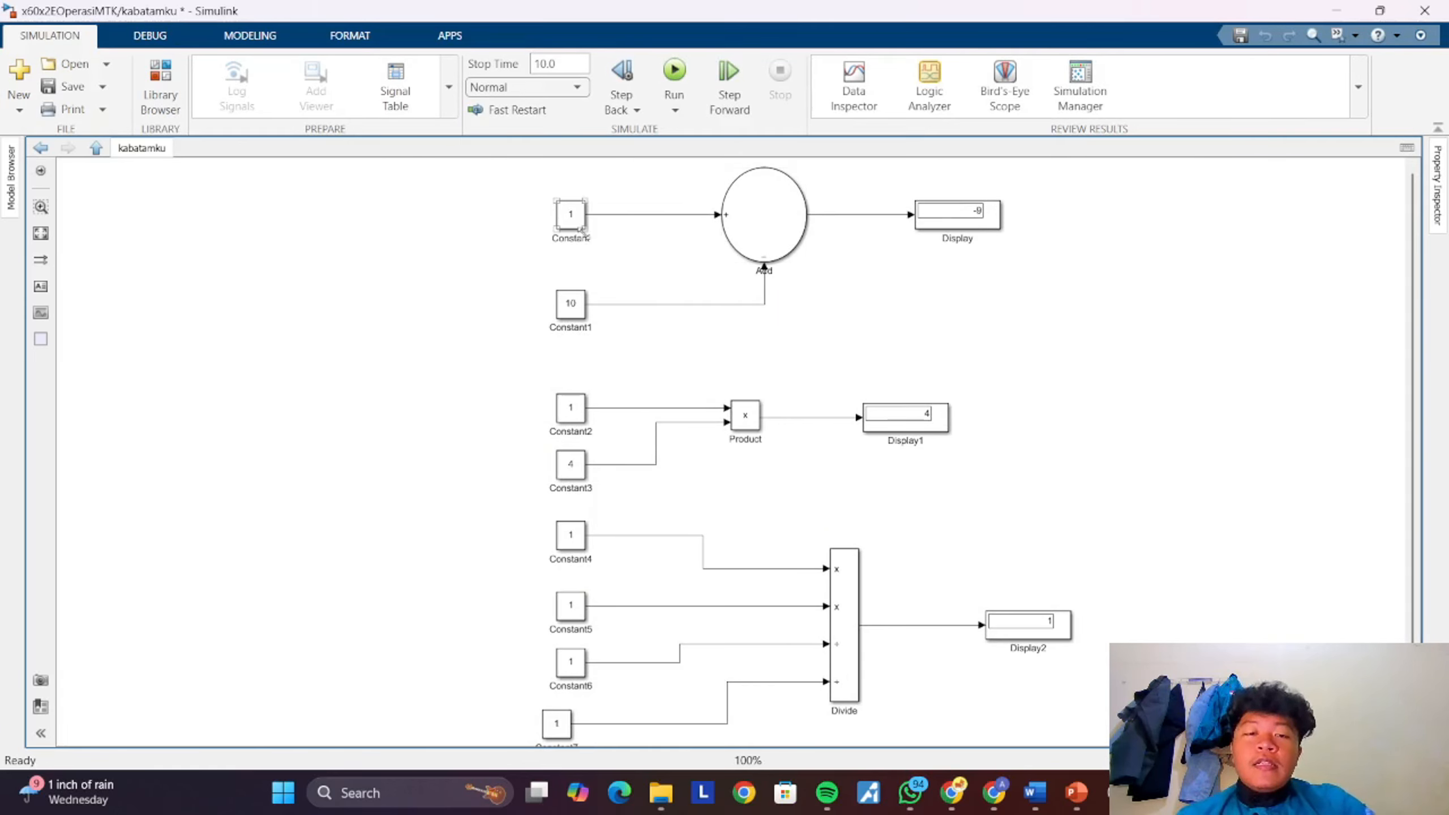
left_click(806, 244)
left_click(583, 298)
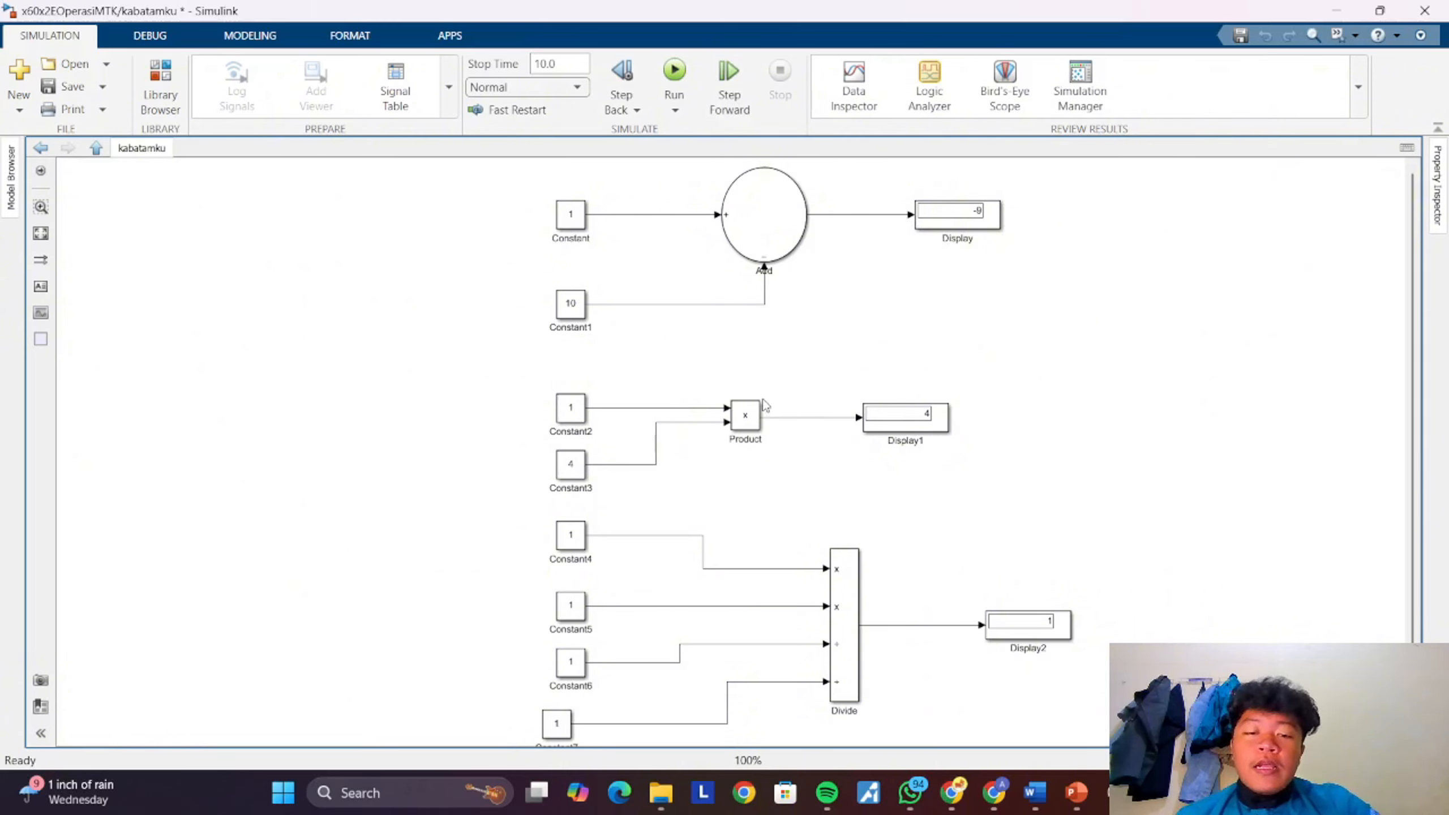
left_click(579, 411)
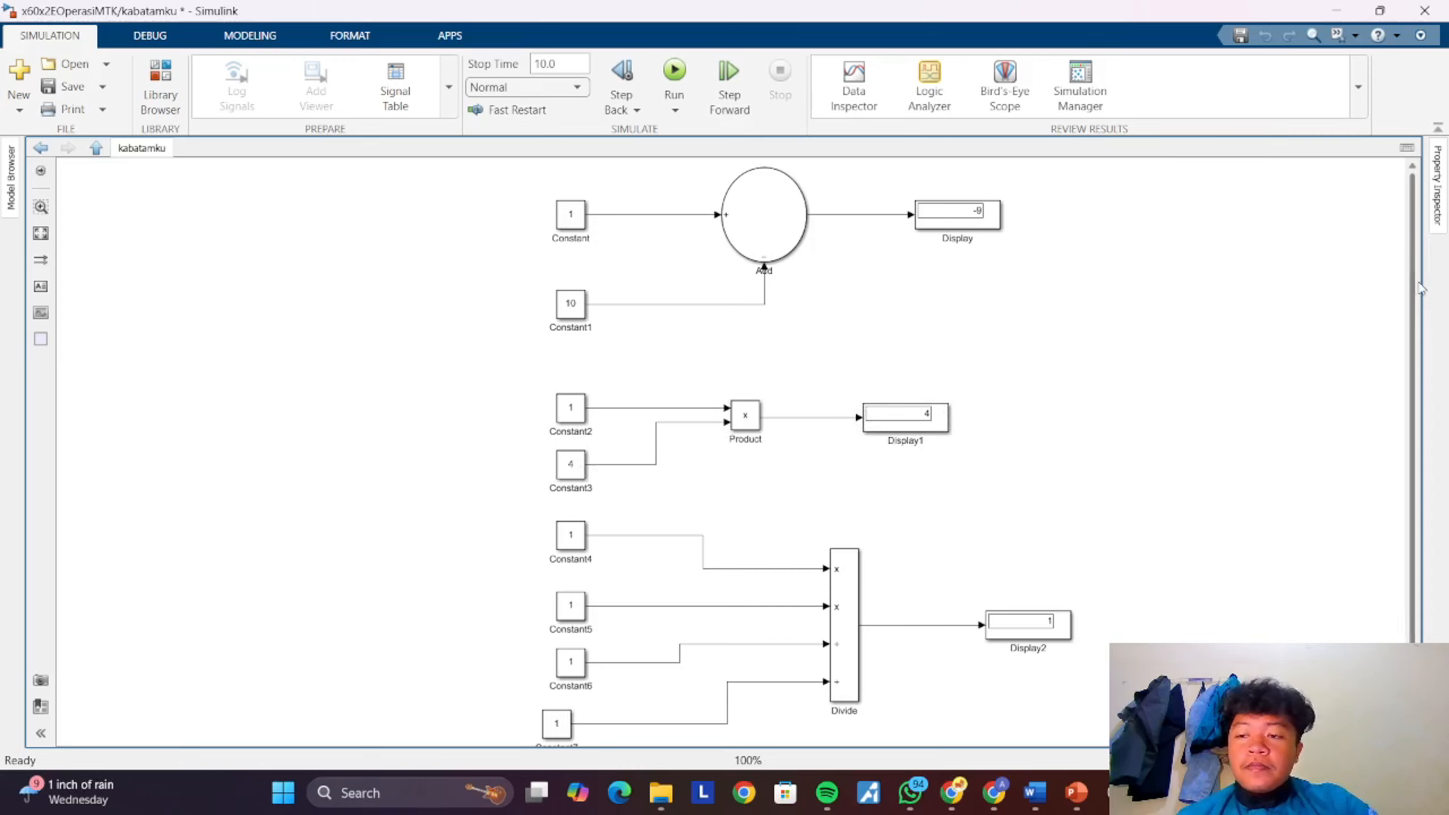
scroll(1418, 288, "down", 1)
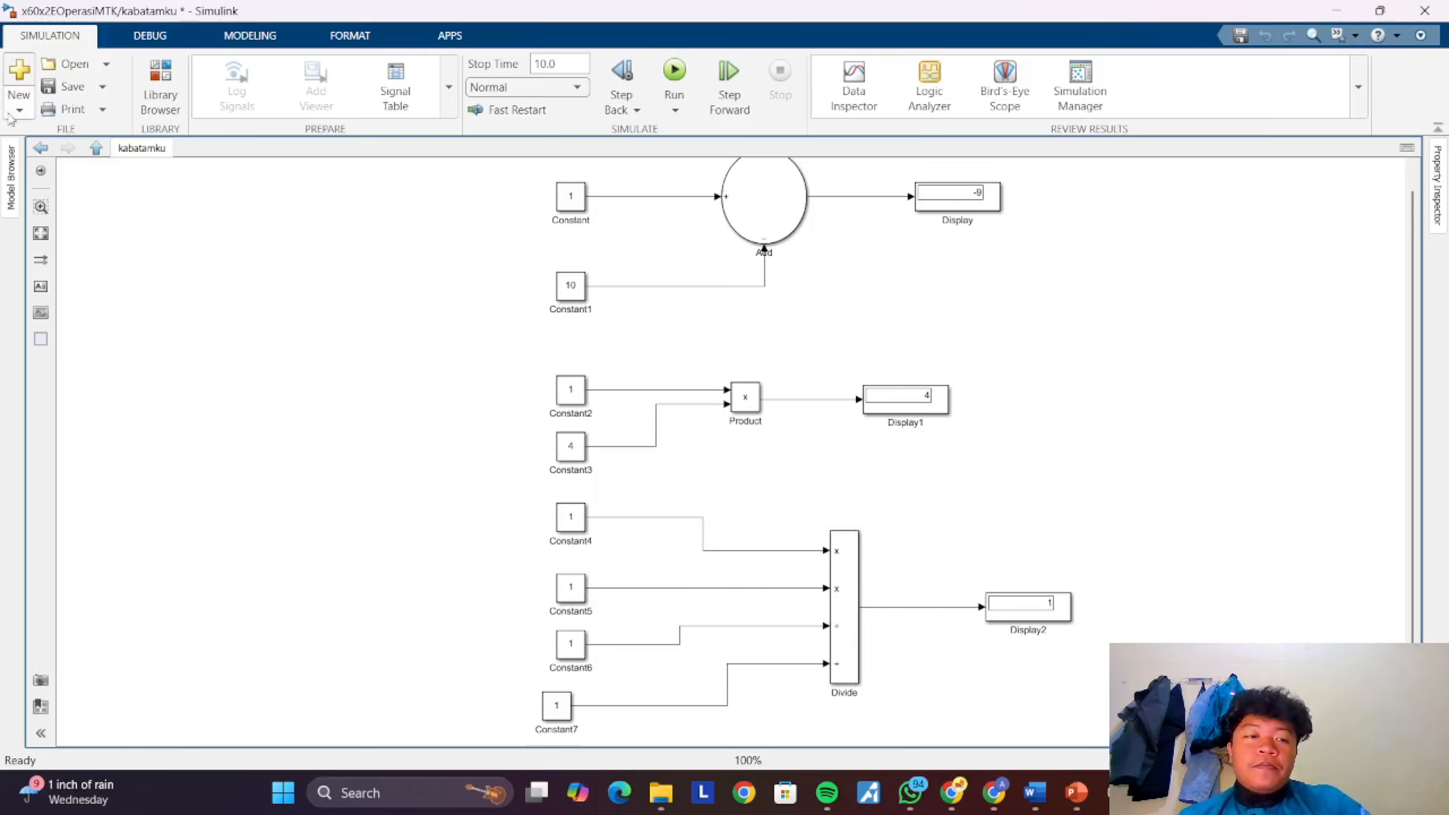
- Return to the top level of x60x2EOperasiMTK, open the AbsSingBias subsystem and run its simulation
left_click(41, 147)
left_click(601, 398)
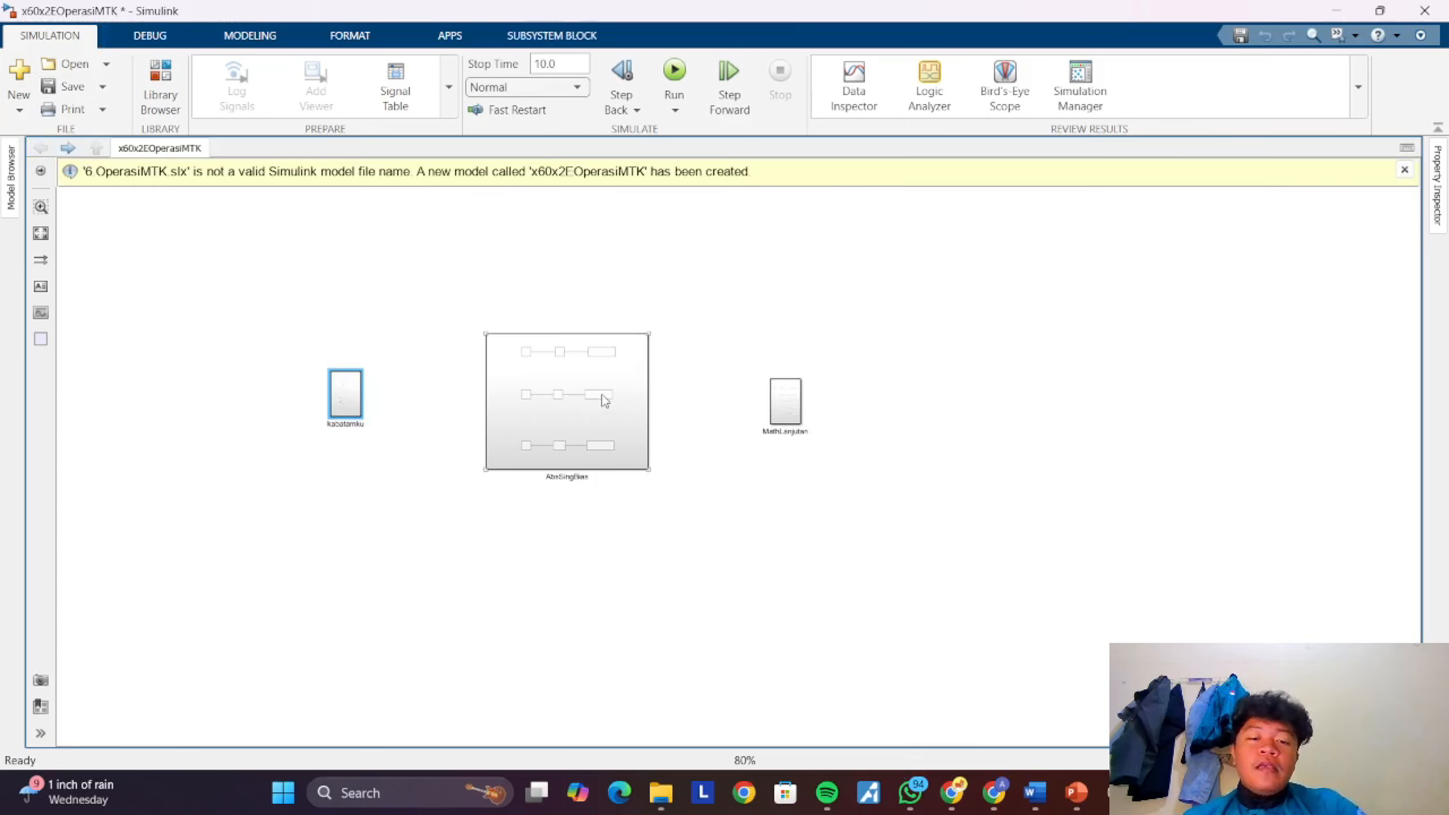
double_click(617, 378)
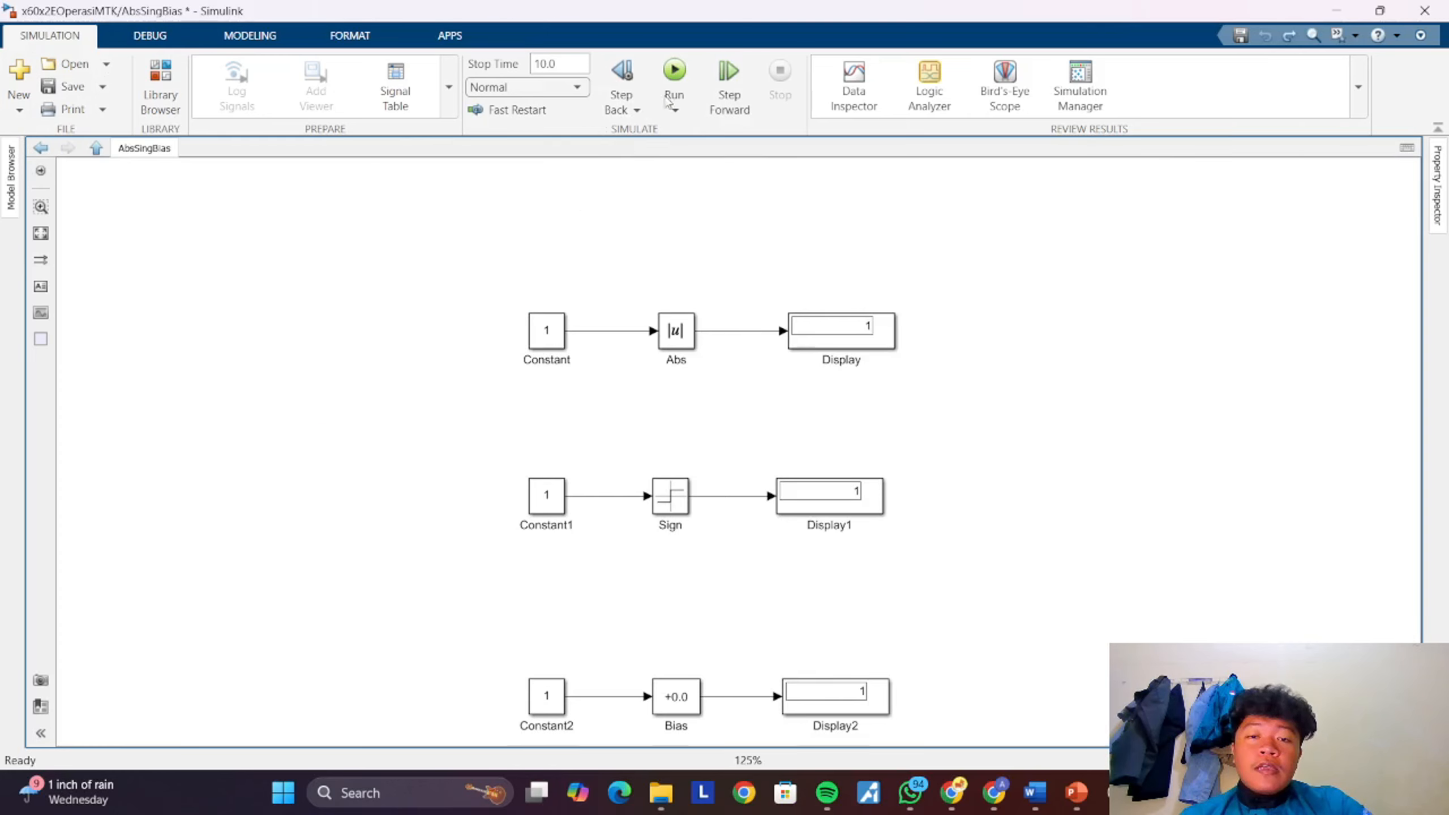
left_click(675, 74)
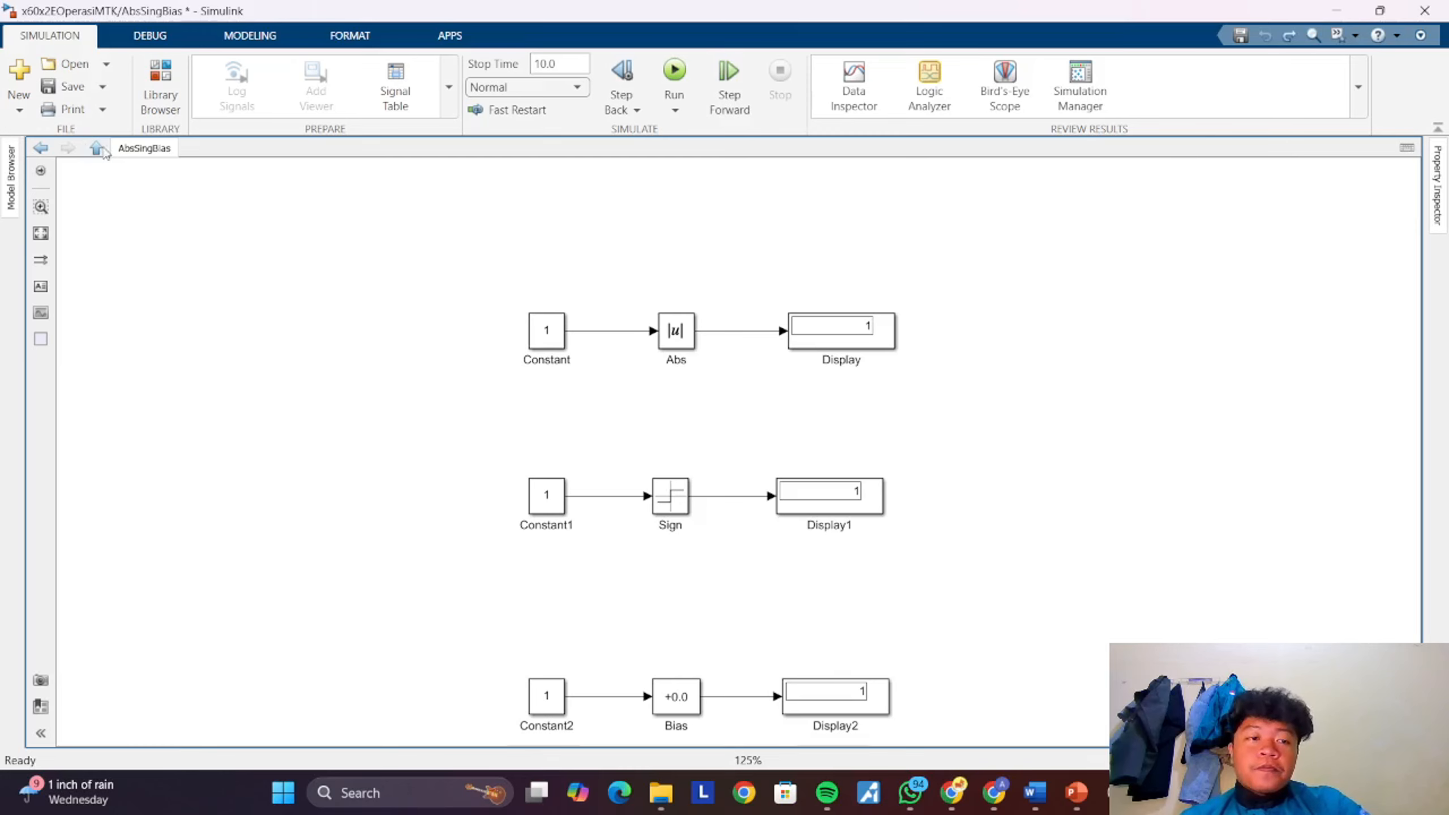
- Open the MathLanjutan subsystem from the top level, examine its Trigonometric Function and Polynomial circuits, and return to the top level
left_click(54, 152)
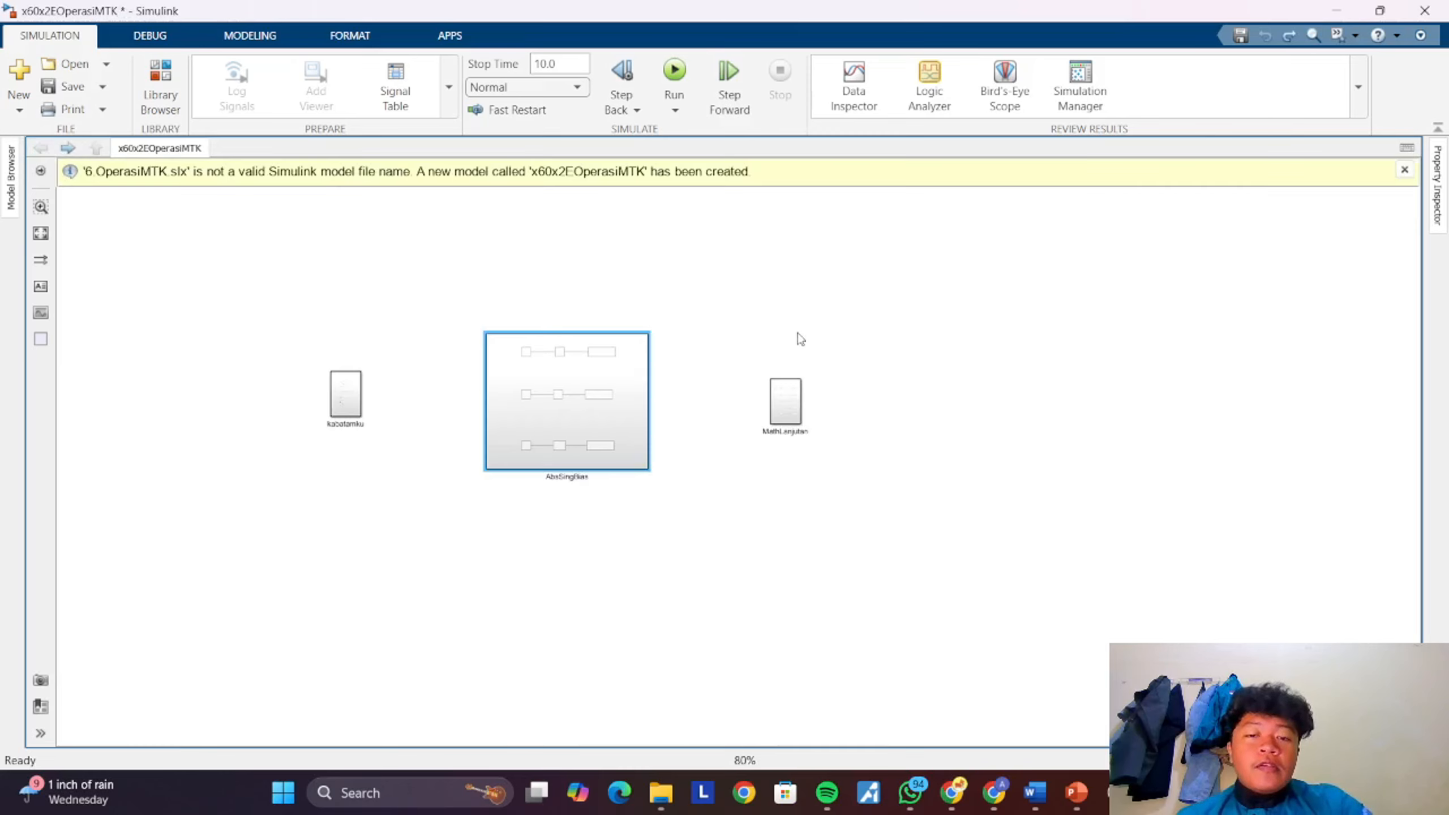
double_click(782, 394)
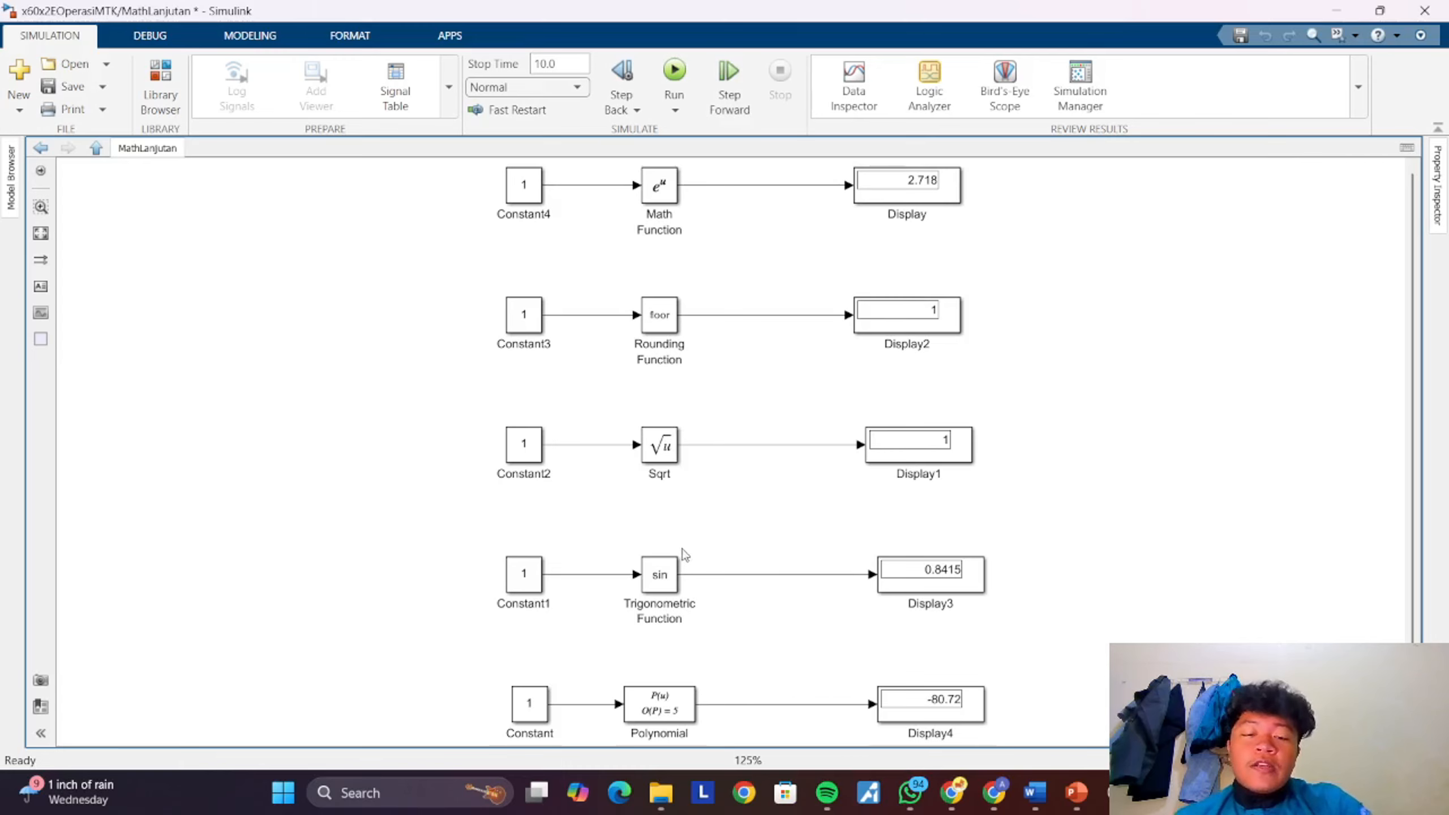
left_click(669, 572)
left_click(693, 705)
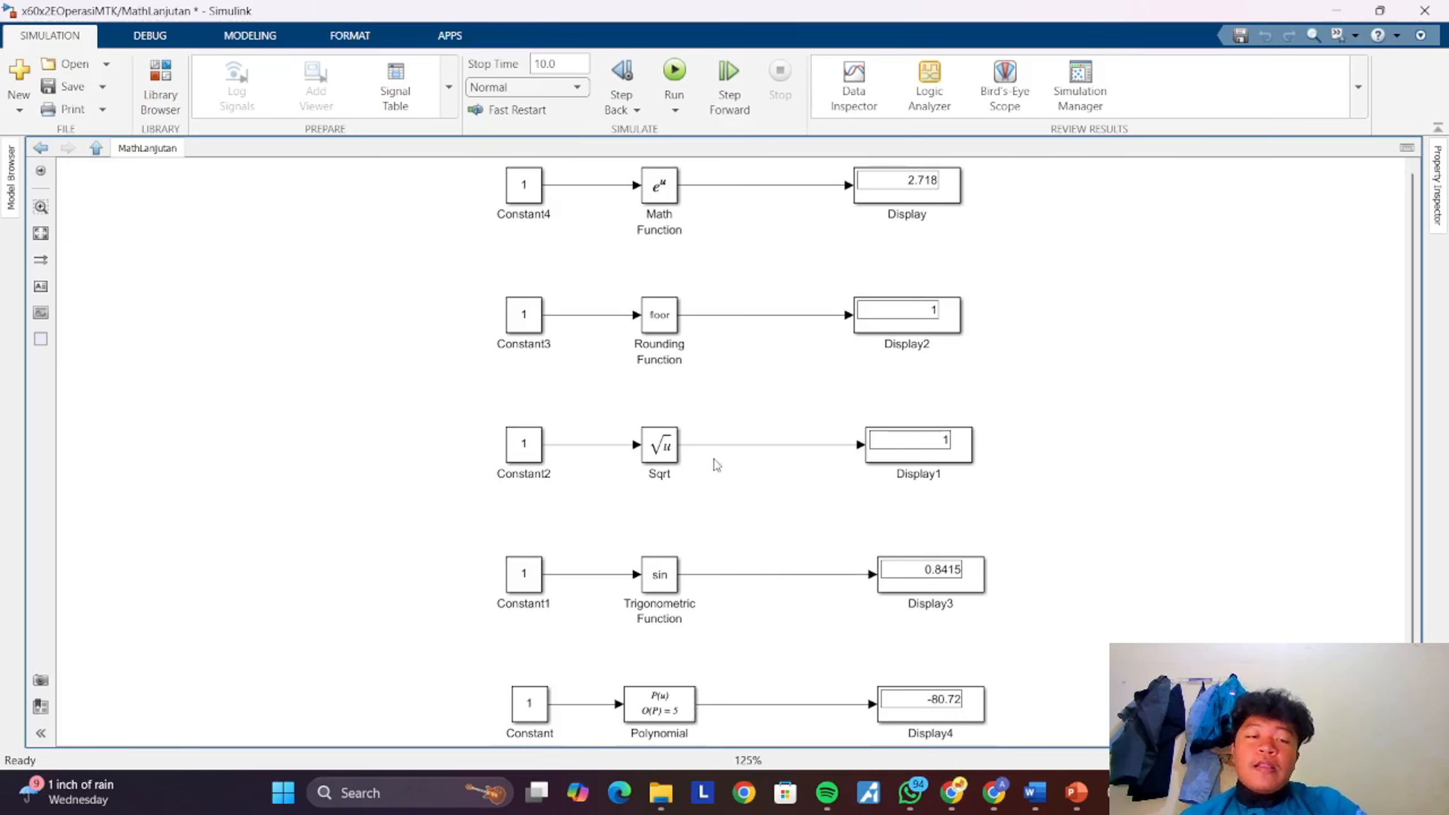
key("Escape")
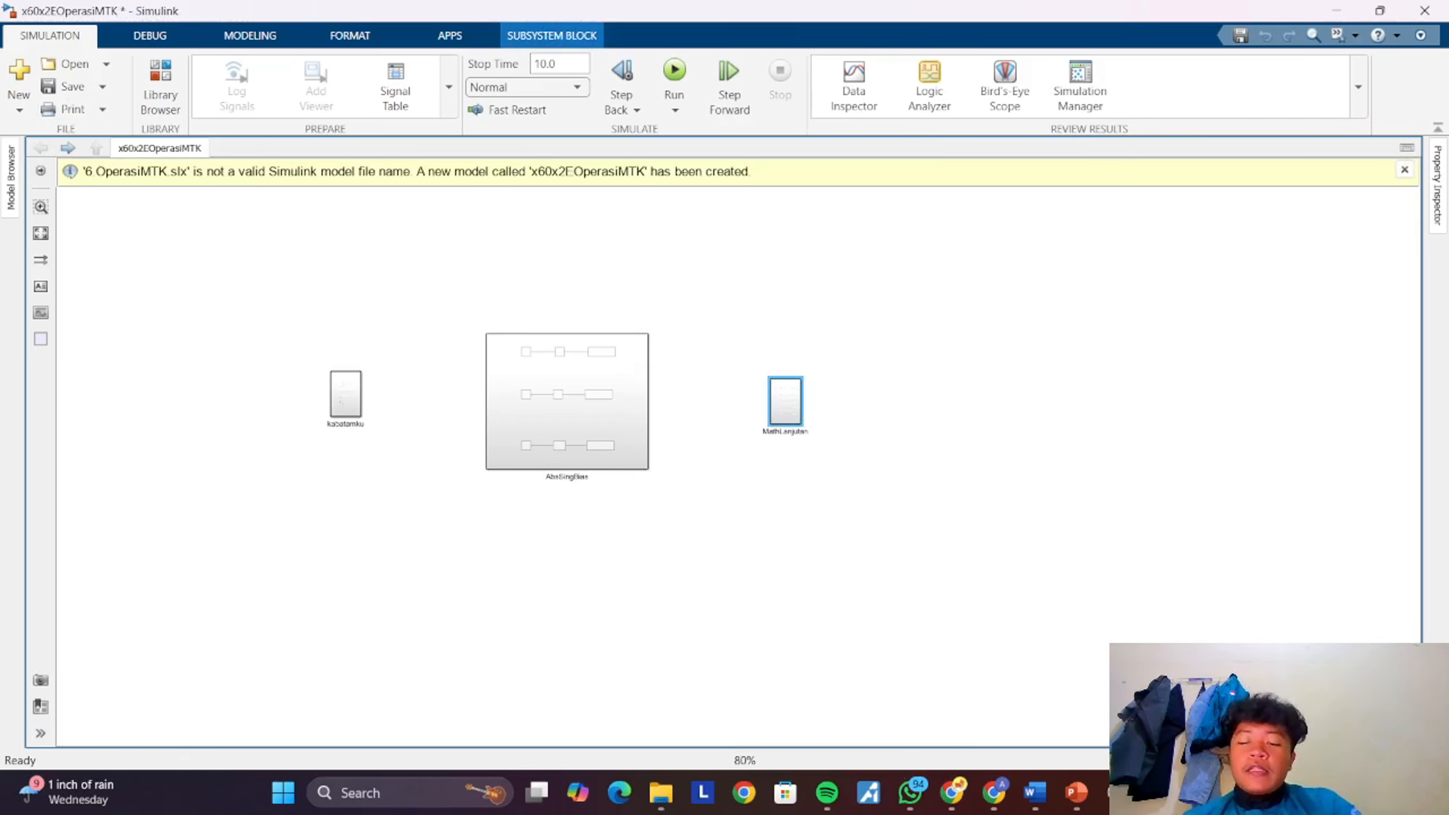
- Switch to the x70x2D8Matrix model, run its simulation, and examine the matrix Gain circuit and the [1,2,3,4,5] vector source
left_click(1112, 748)
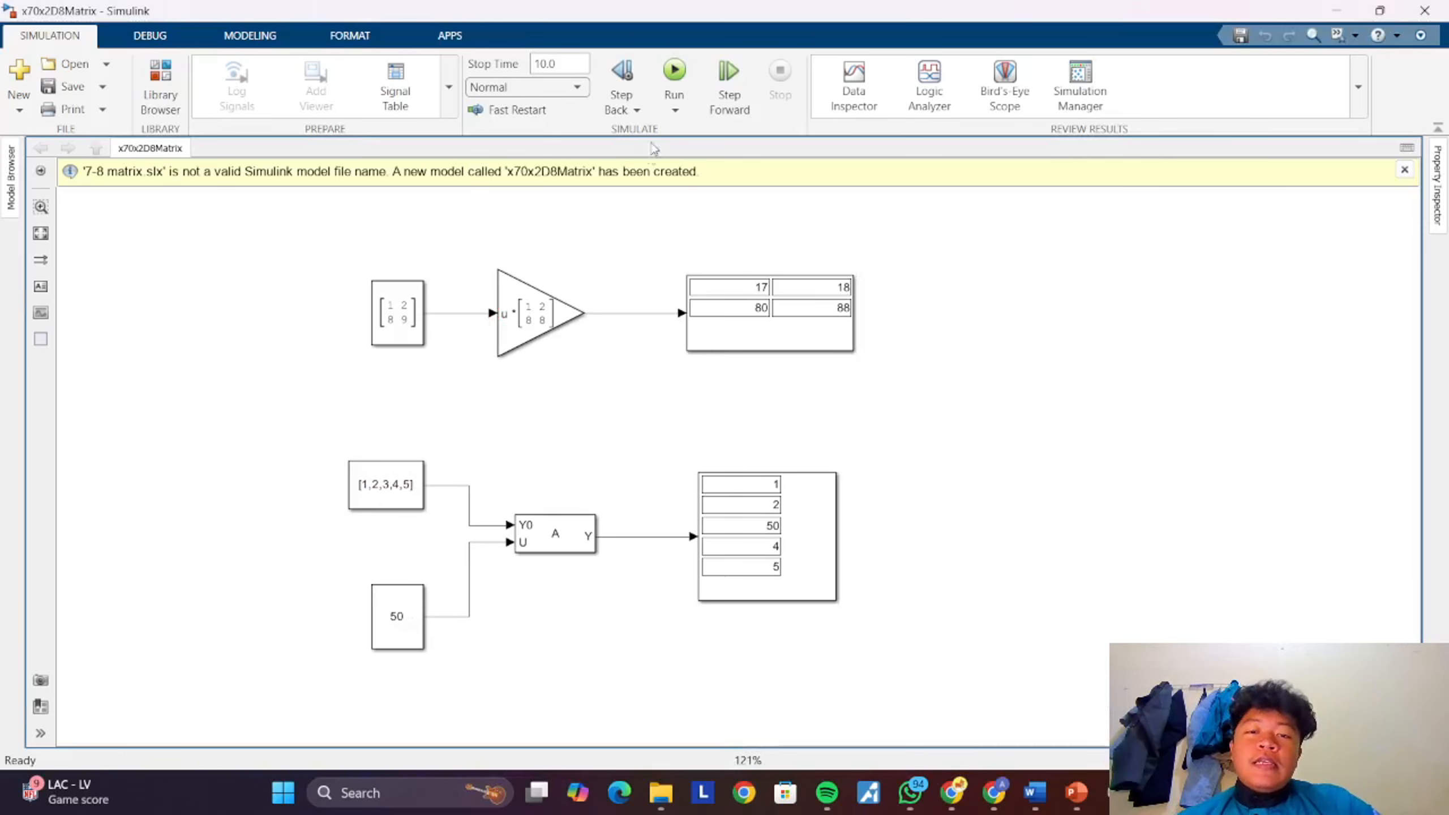
left_click(673, 72)
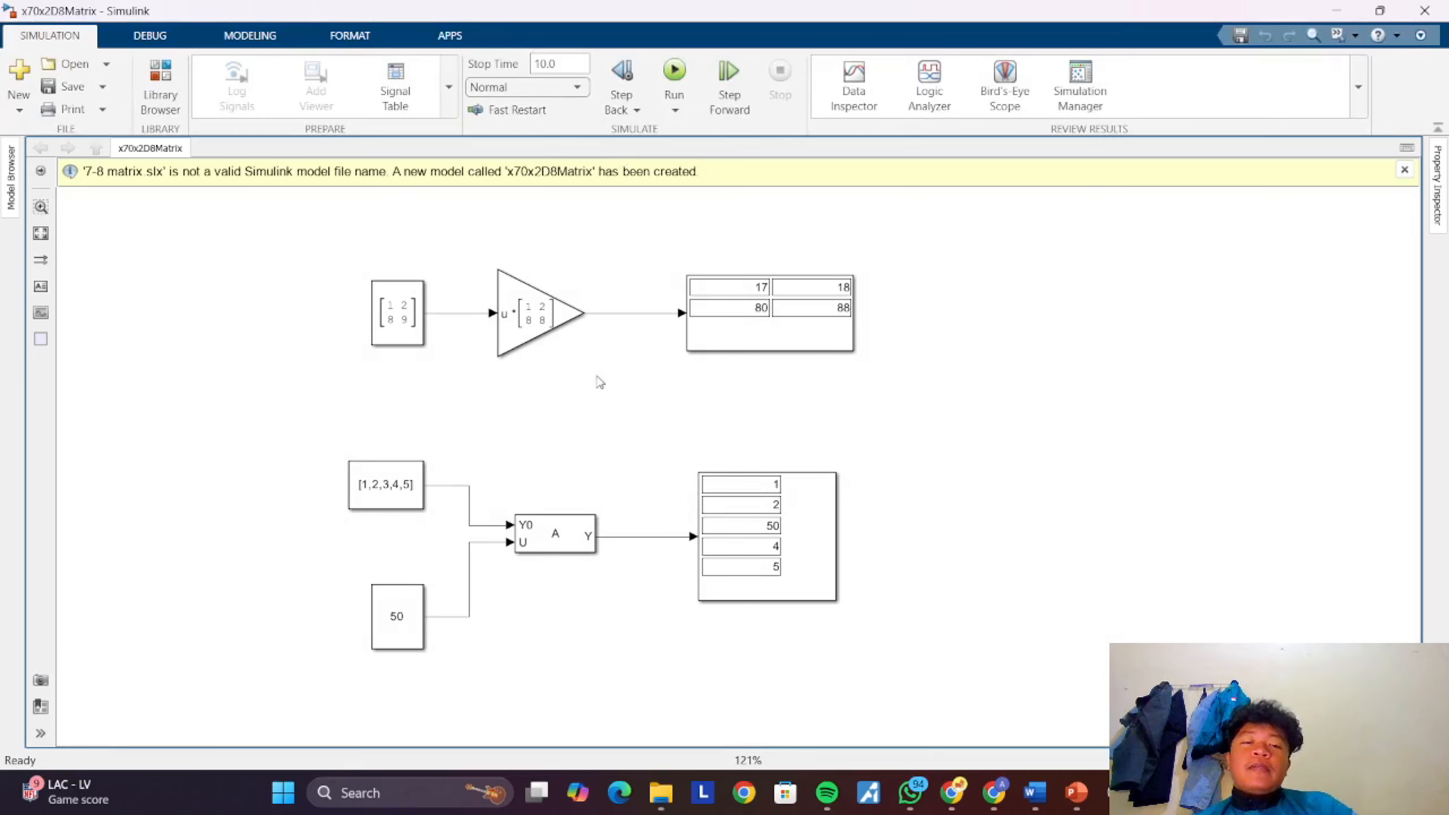
left_click(562, 350)
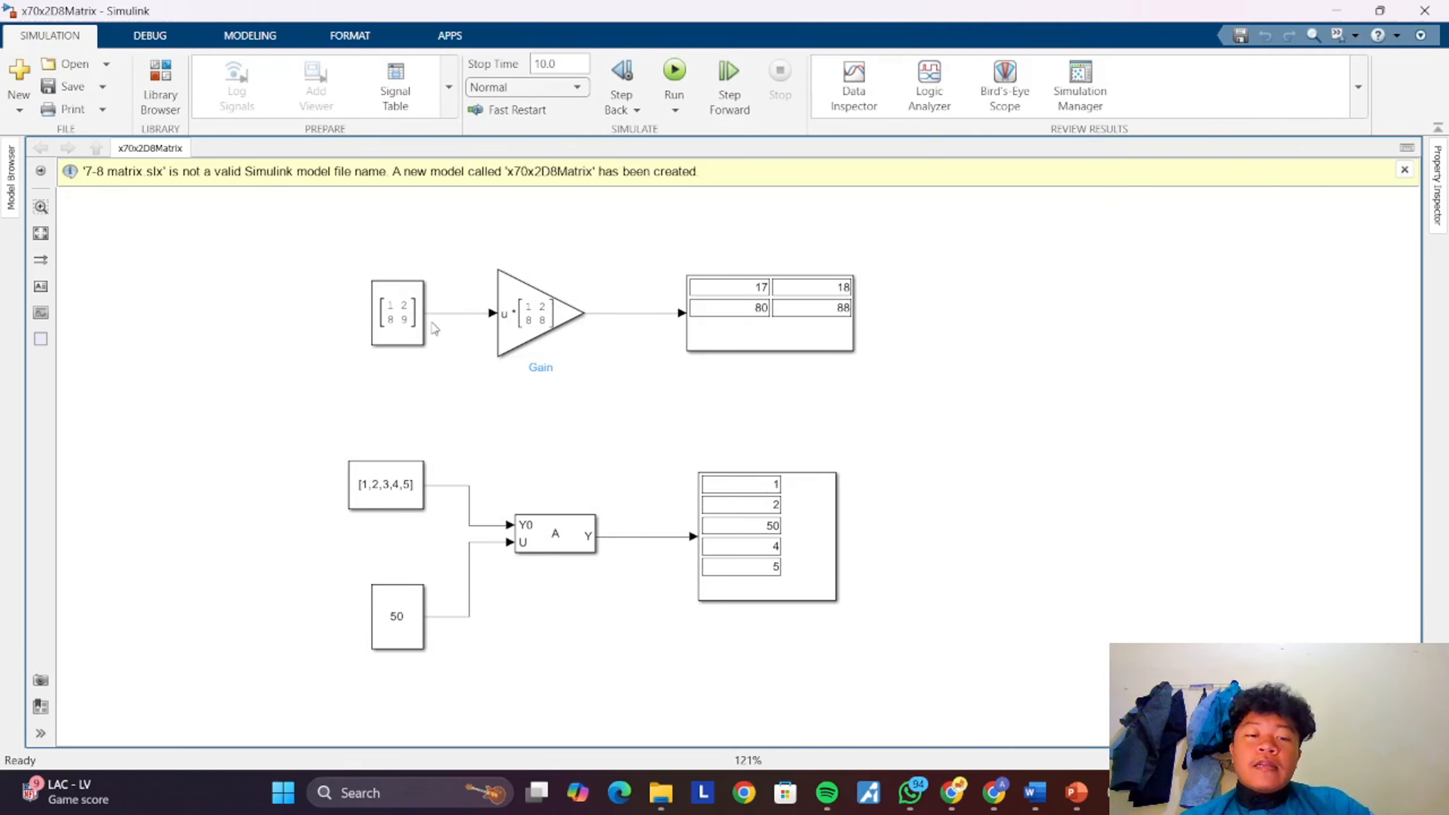
left_click(396, 316)
left_click(510, 311)
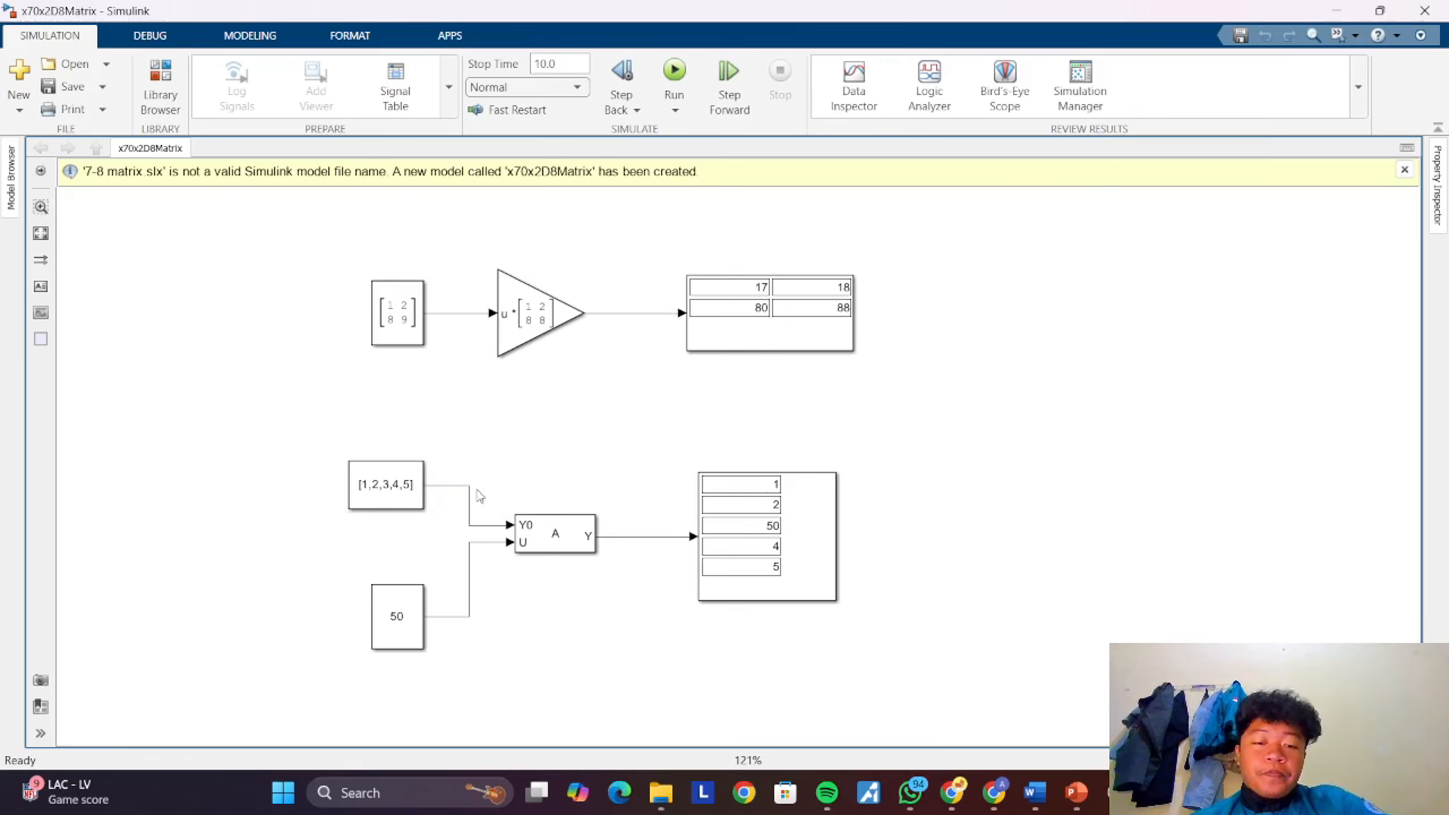
left_click(366, 507)
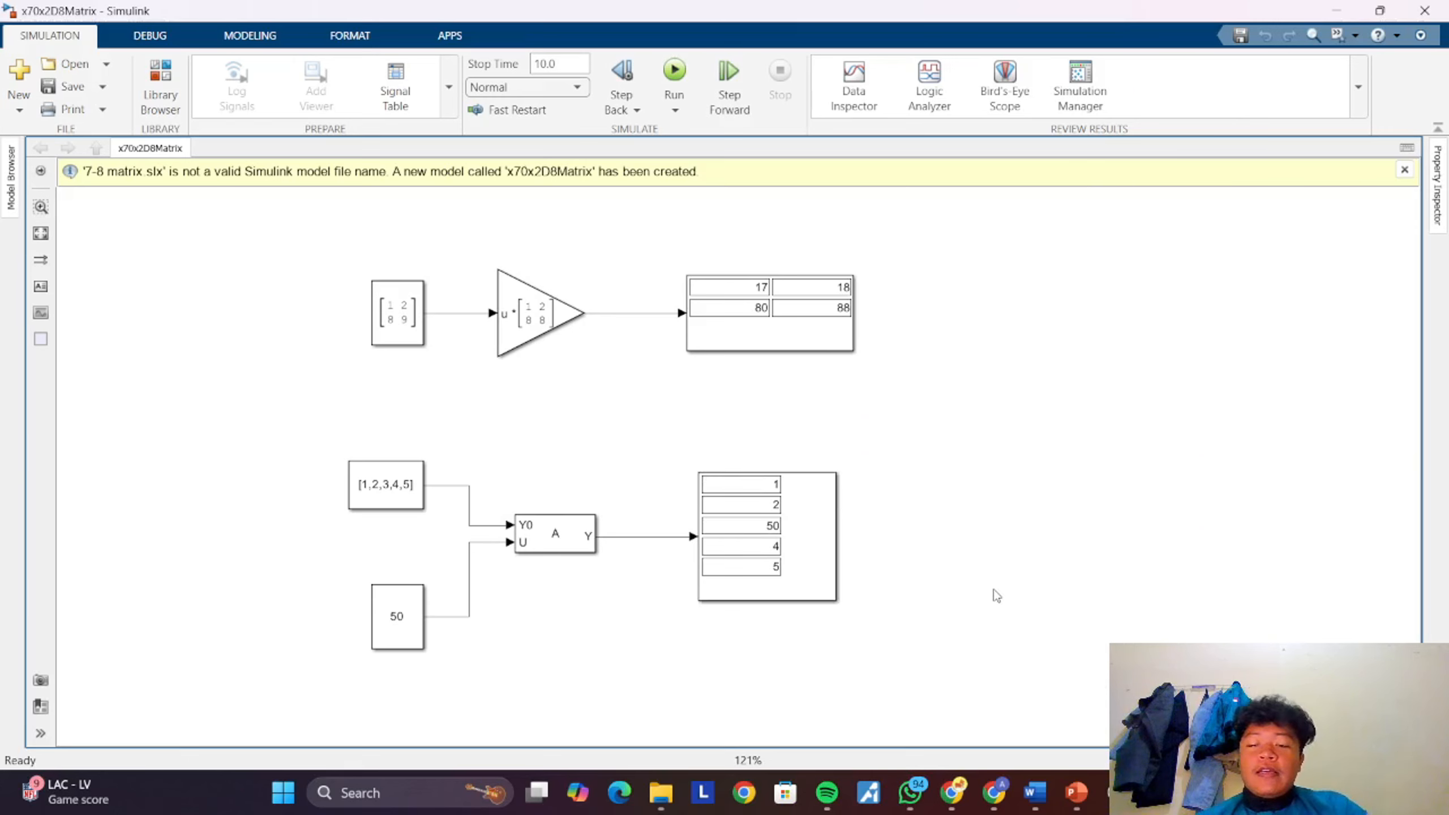
- Switch to the x9Operasi_vector model and run its simulation to display the max, min, product and sum results
left_click(1117, 792)
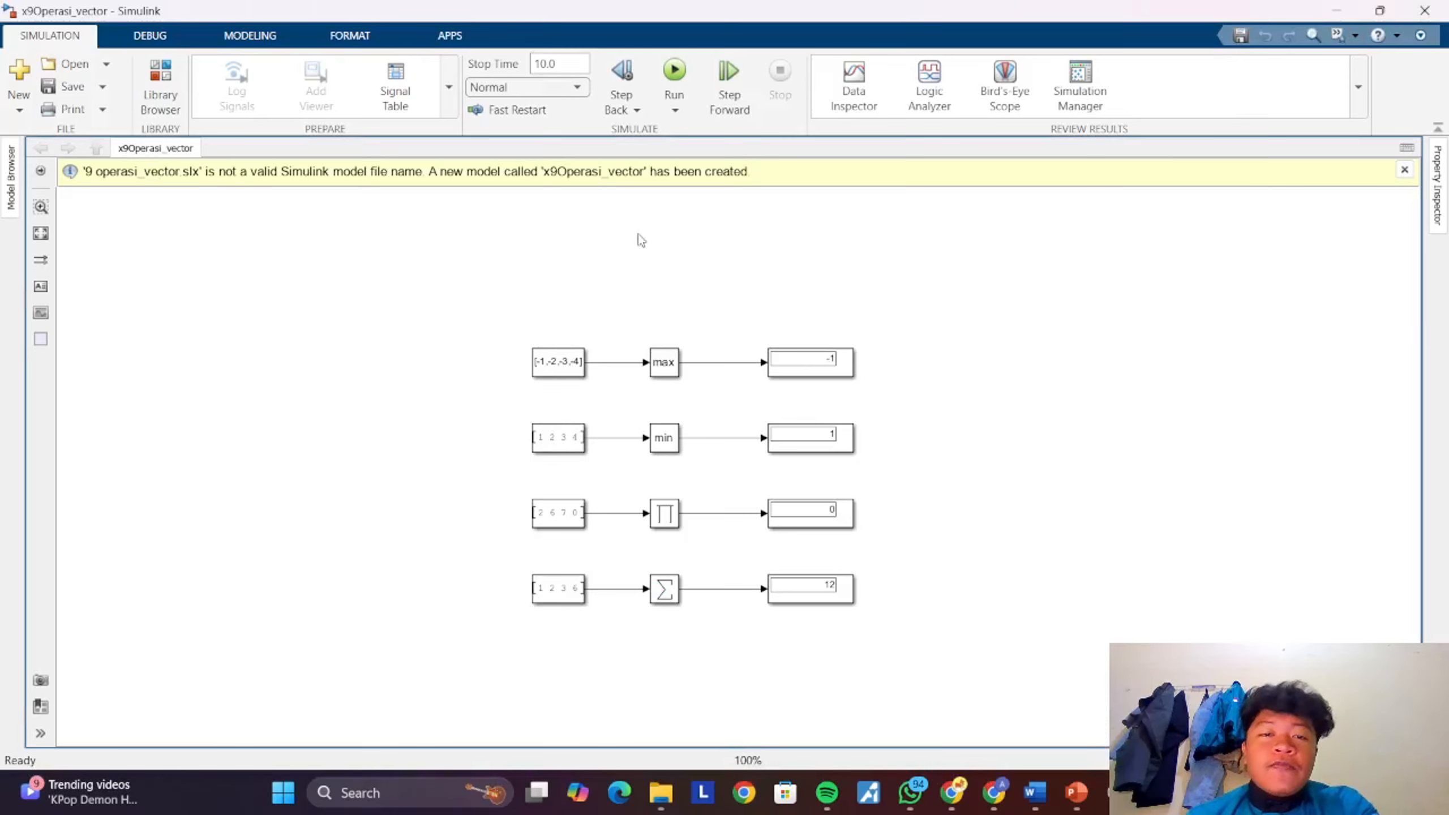
left_click(675, 70)
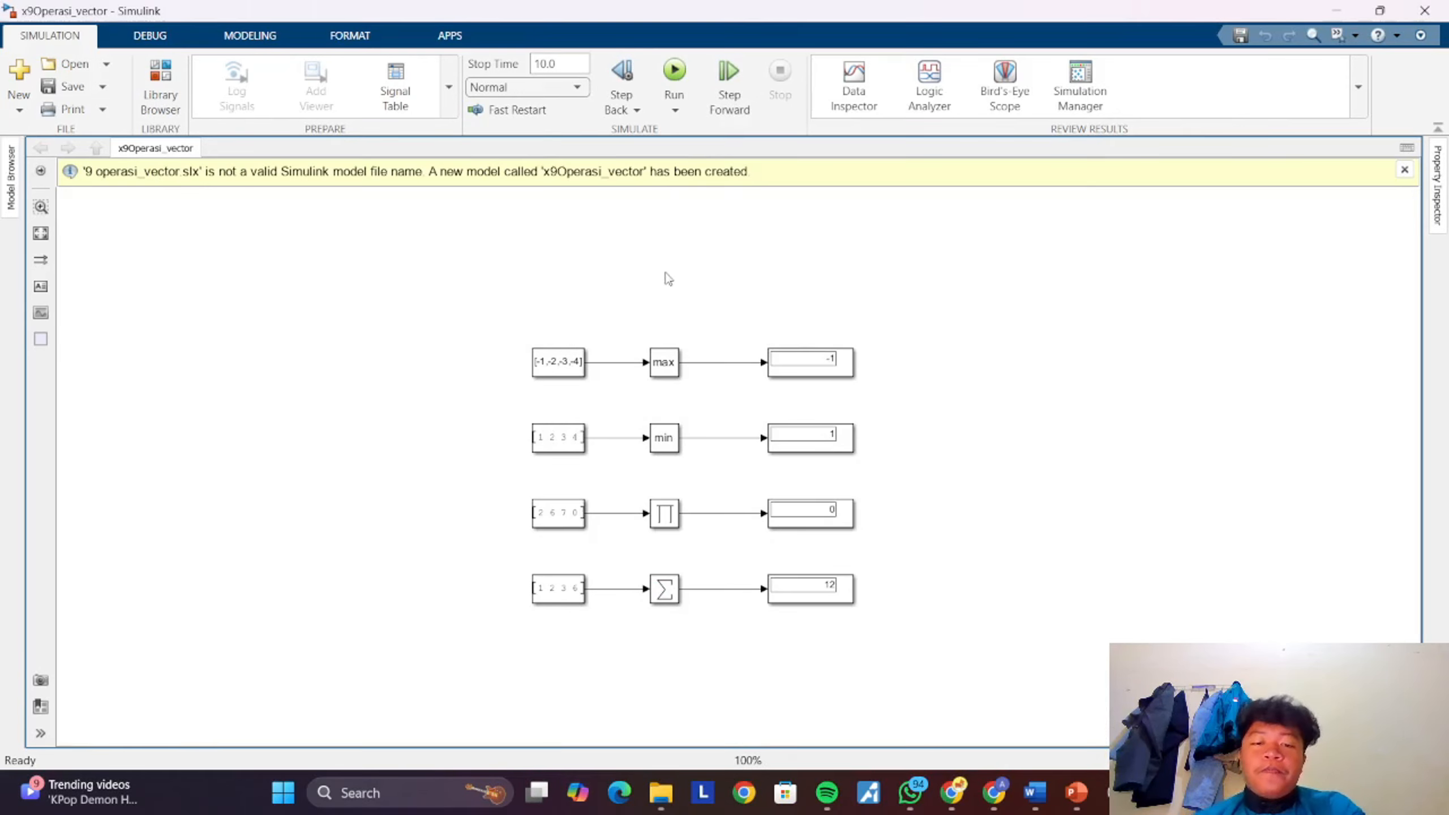
scroll(678, 317, "up", 2)
scroll(674, 333, "up", 1)
scroll(674, 332, "down", 1)
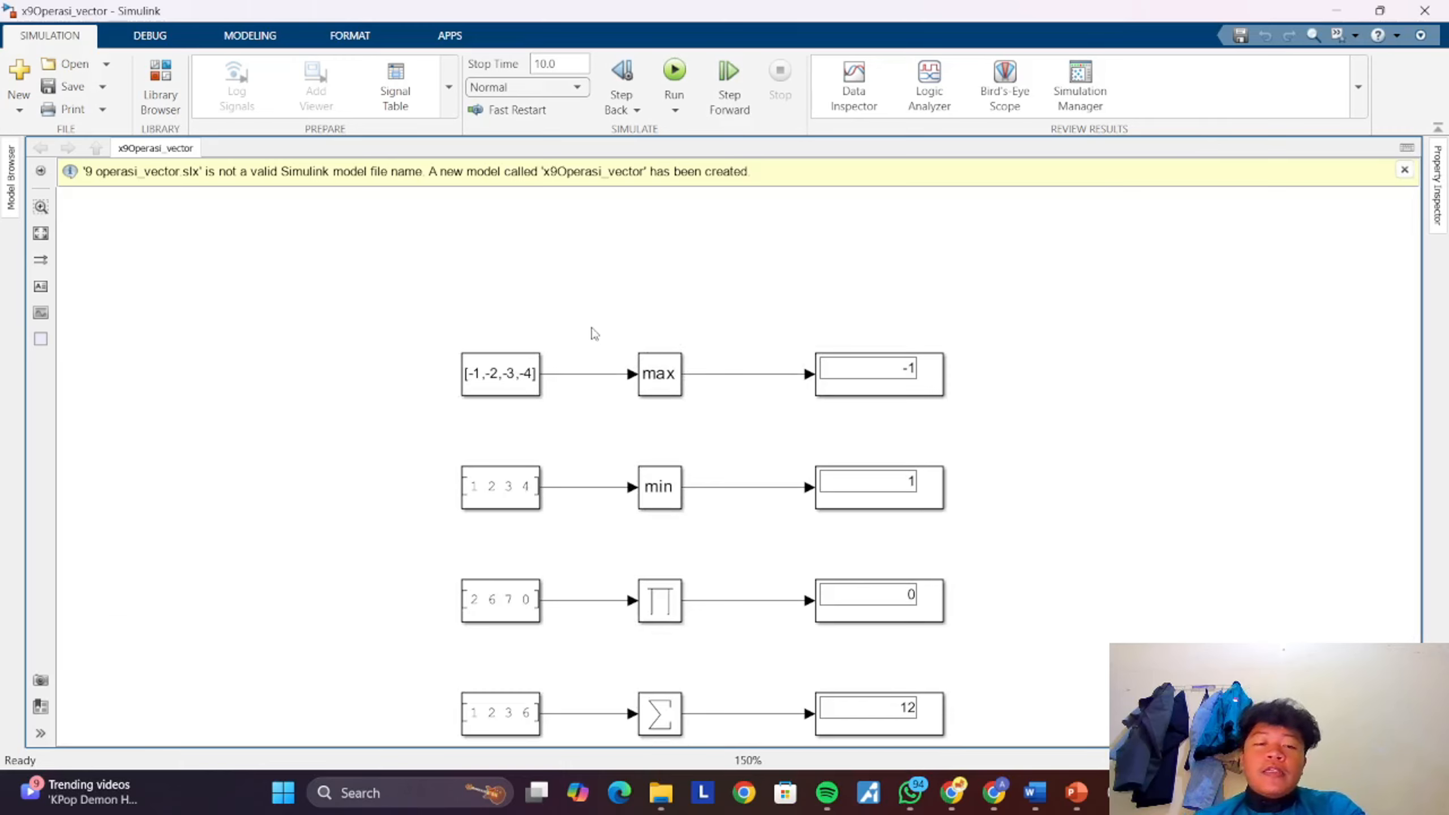
- Examine the max circuit with input [-1,-2,-3,-4] and the min circuit with input [1 2 3 4], from source to display
left_click(478, 377)
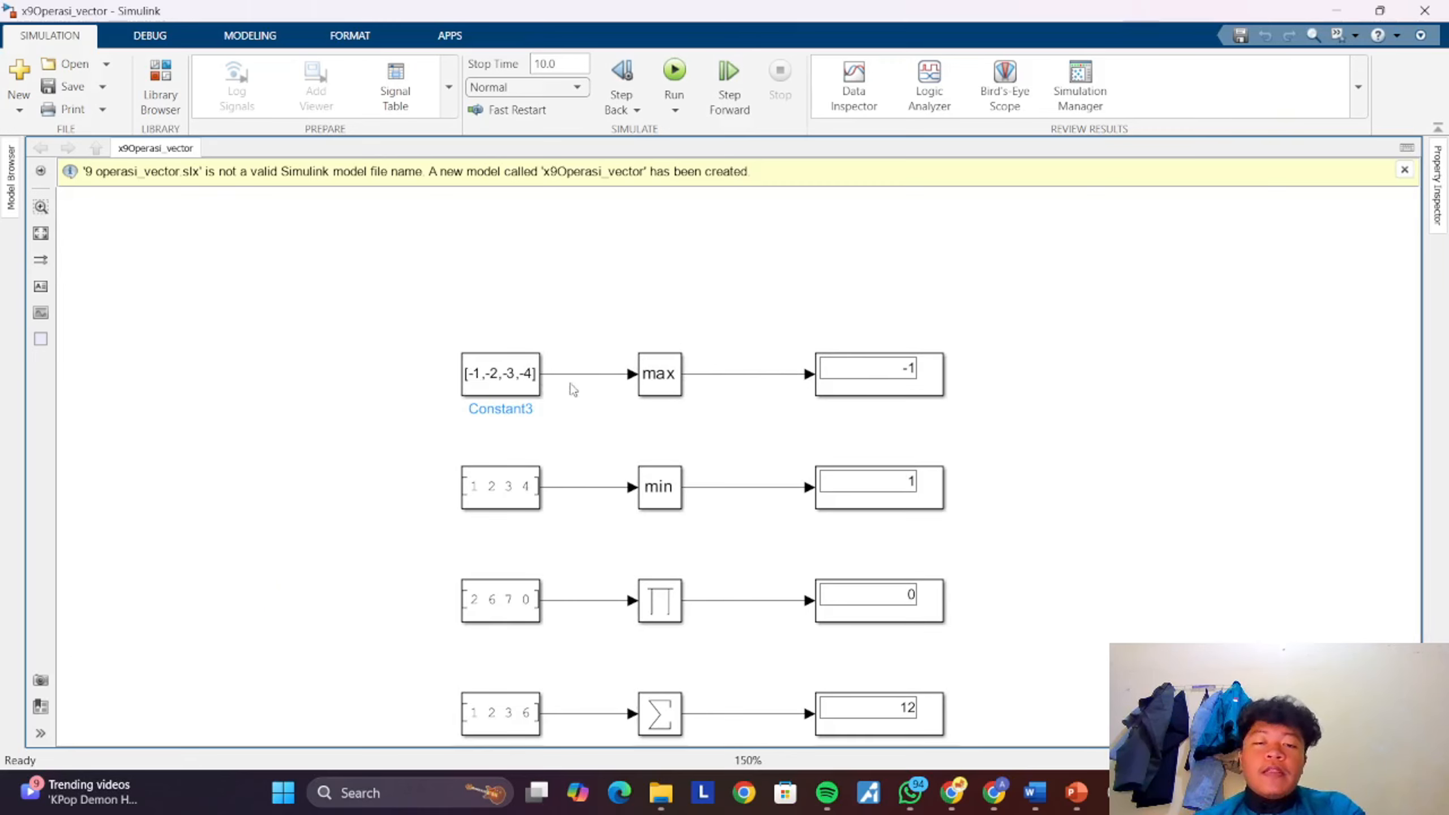
left_click(689, 390)
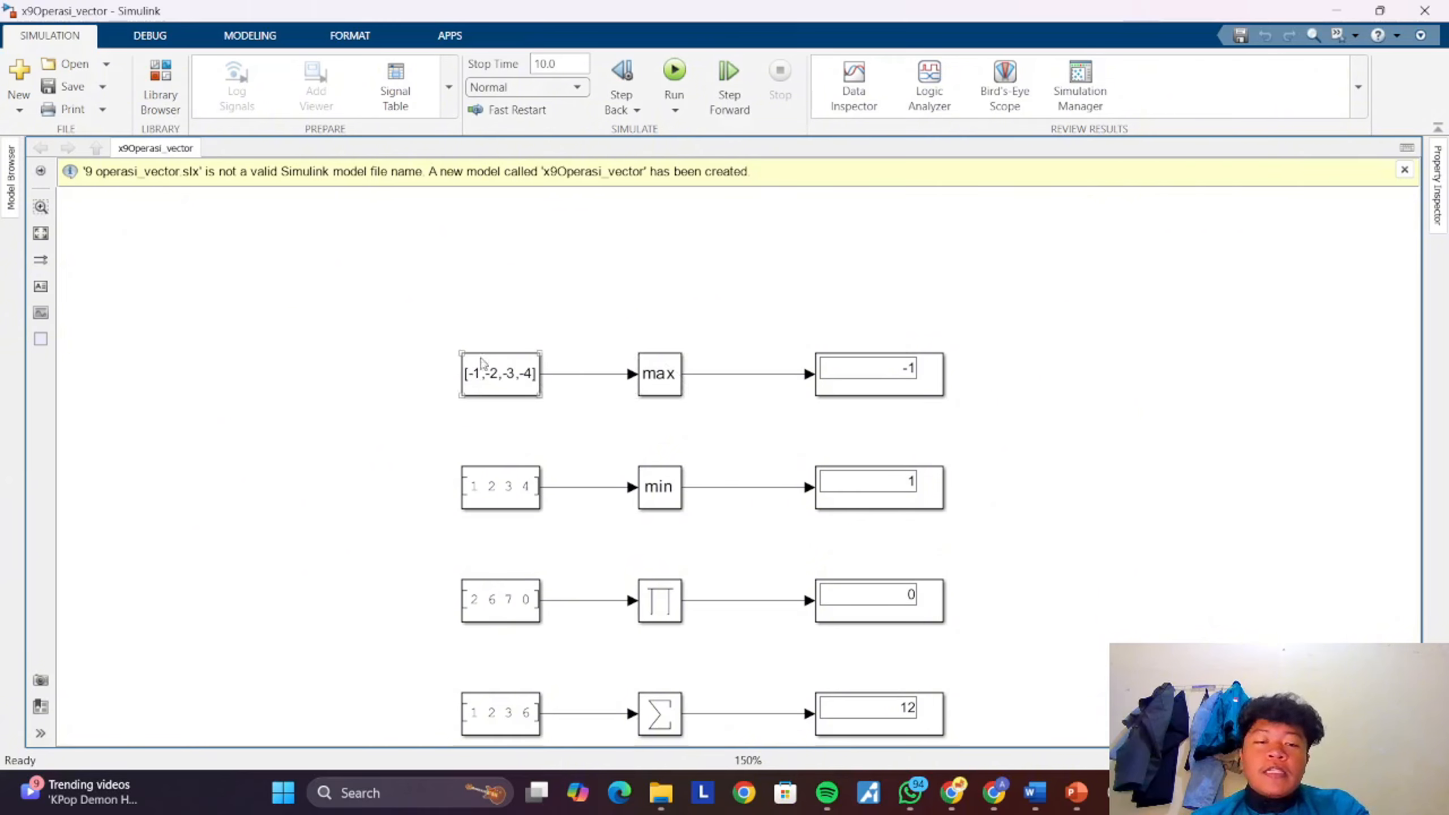
left_click(465, 390)
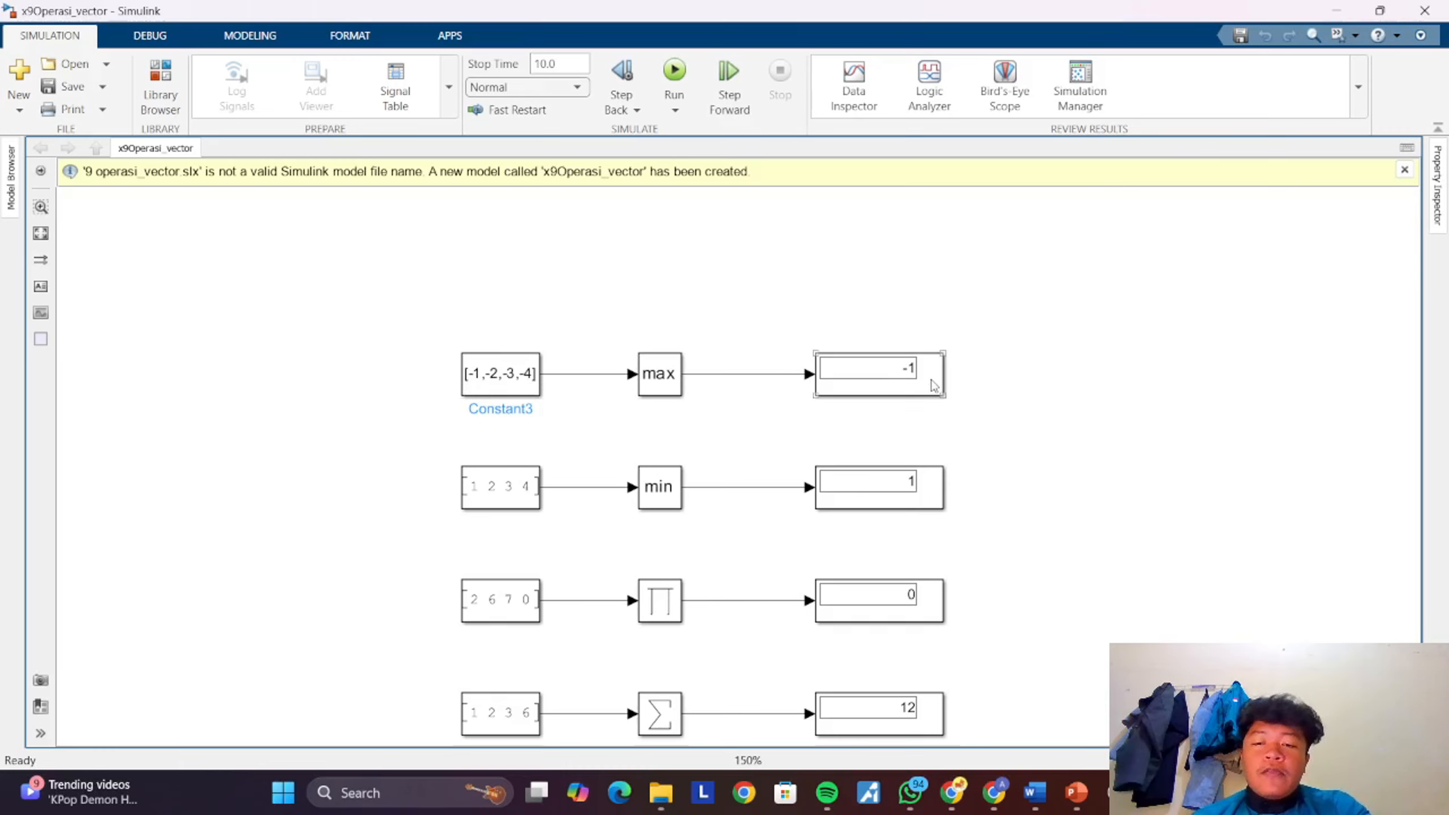
left_click(932, 385)
left_click(910, 377)
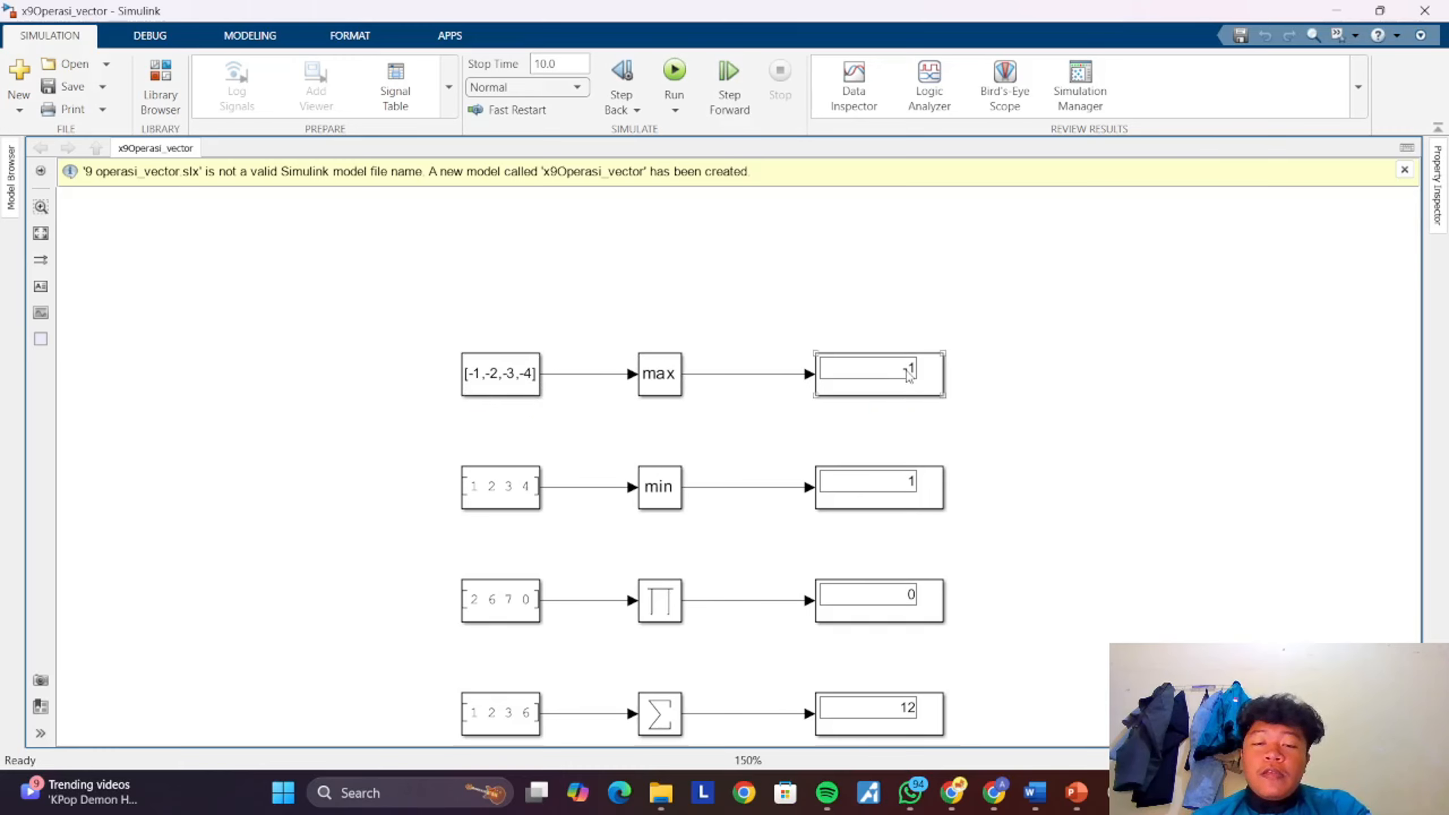
left_click(692, 418)
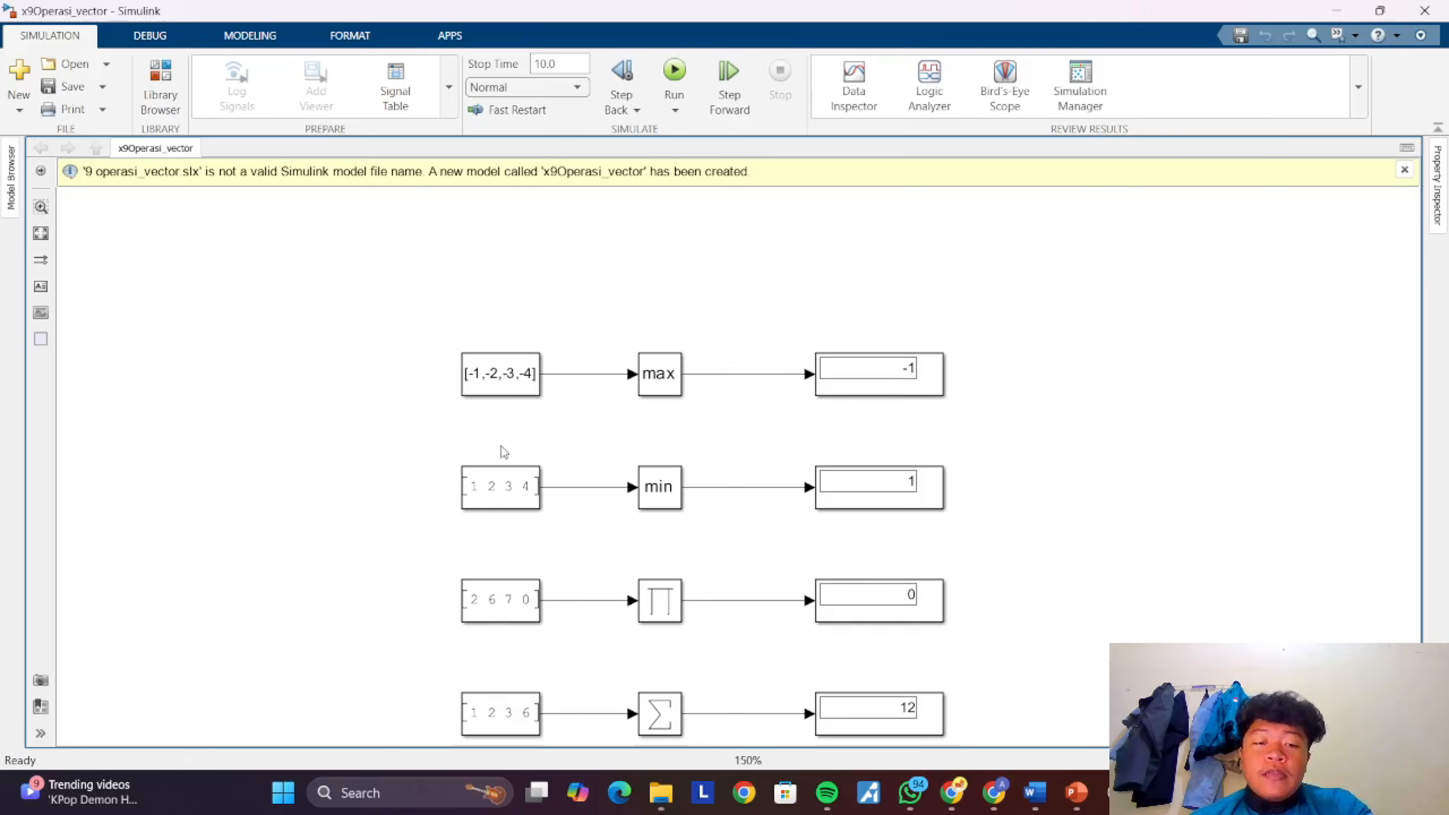
left_click(645, 497)
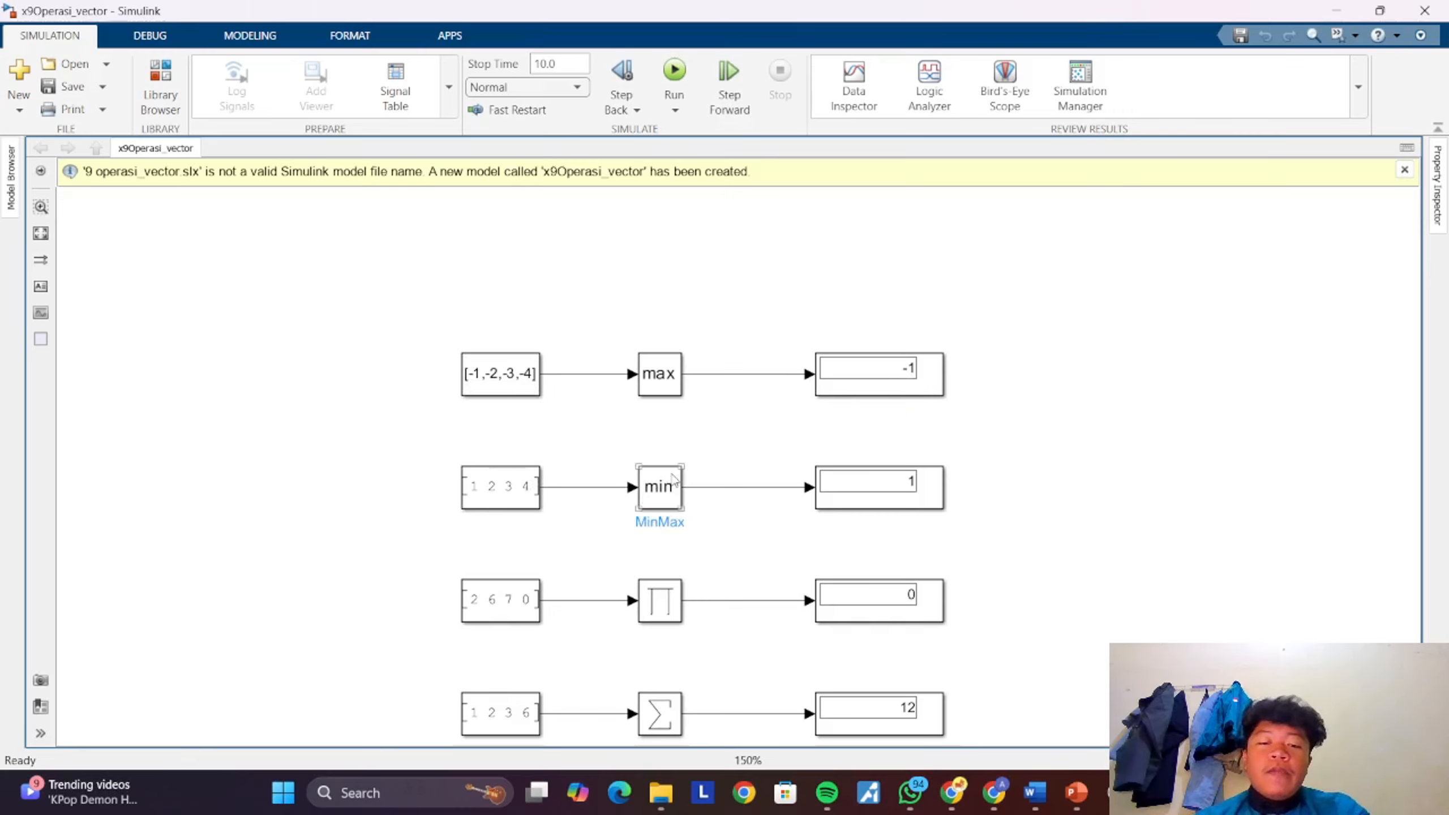
left_click(513, 508)
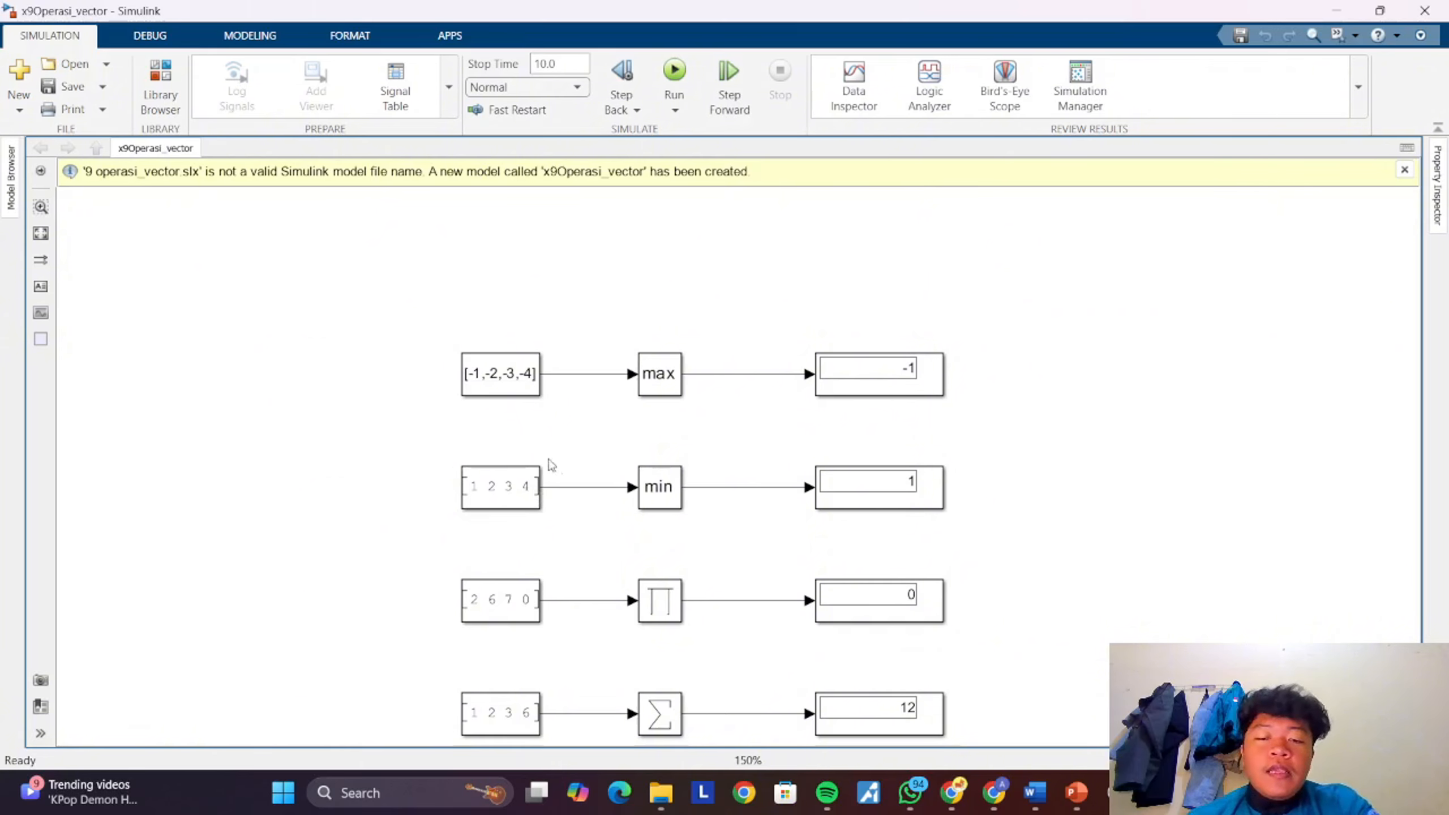
left_click(888, 491)
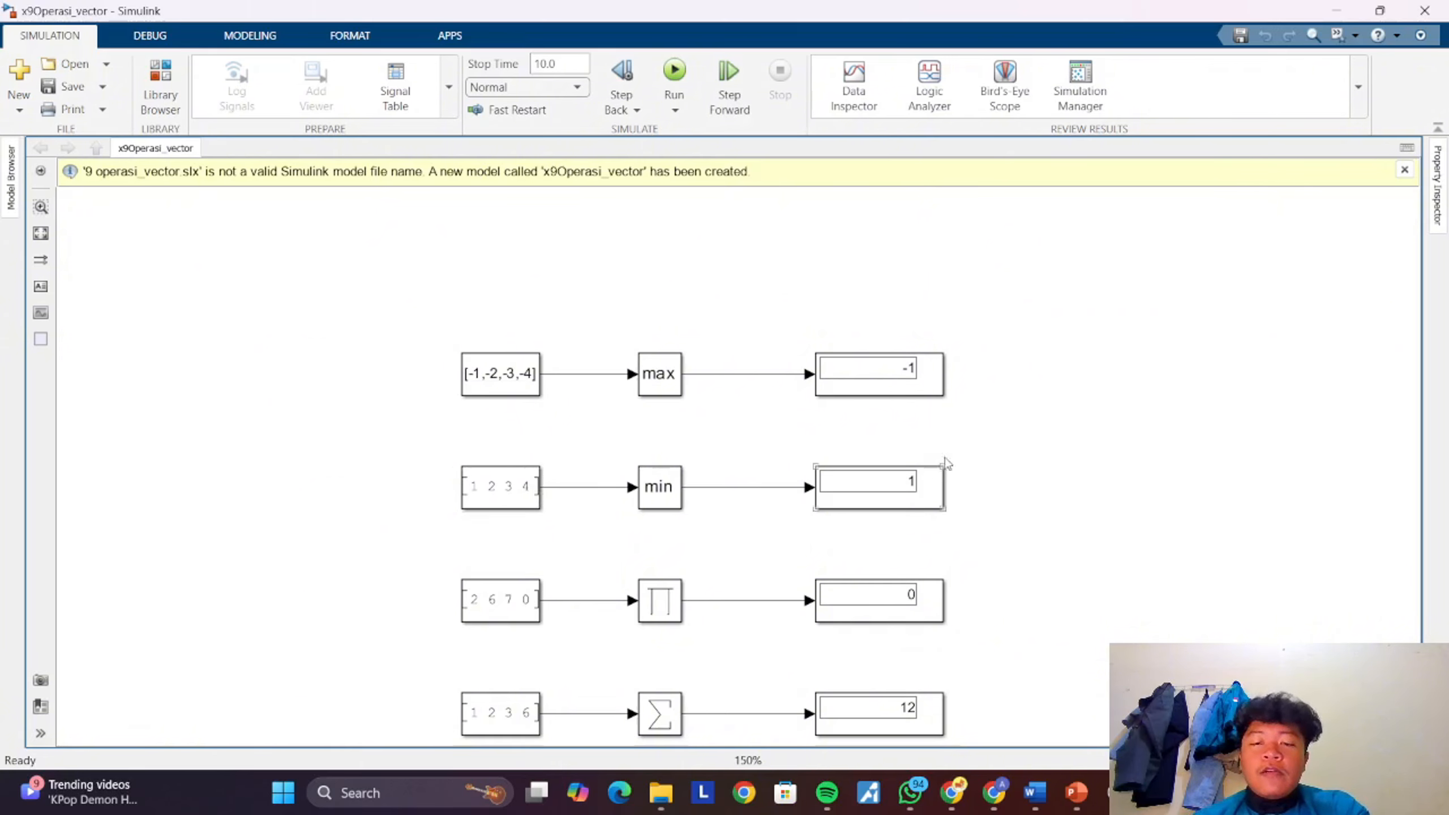
scroll(946, 516, "down", 1)
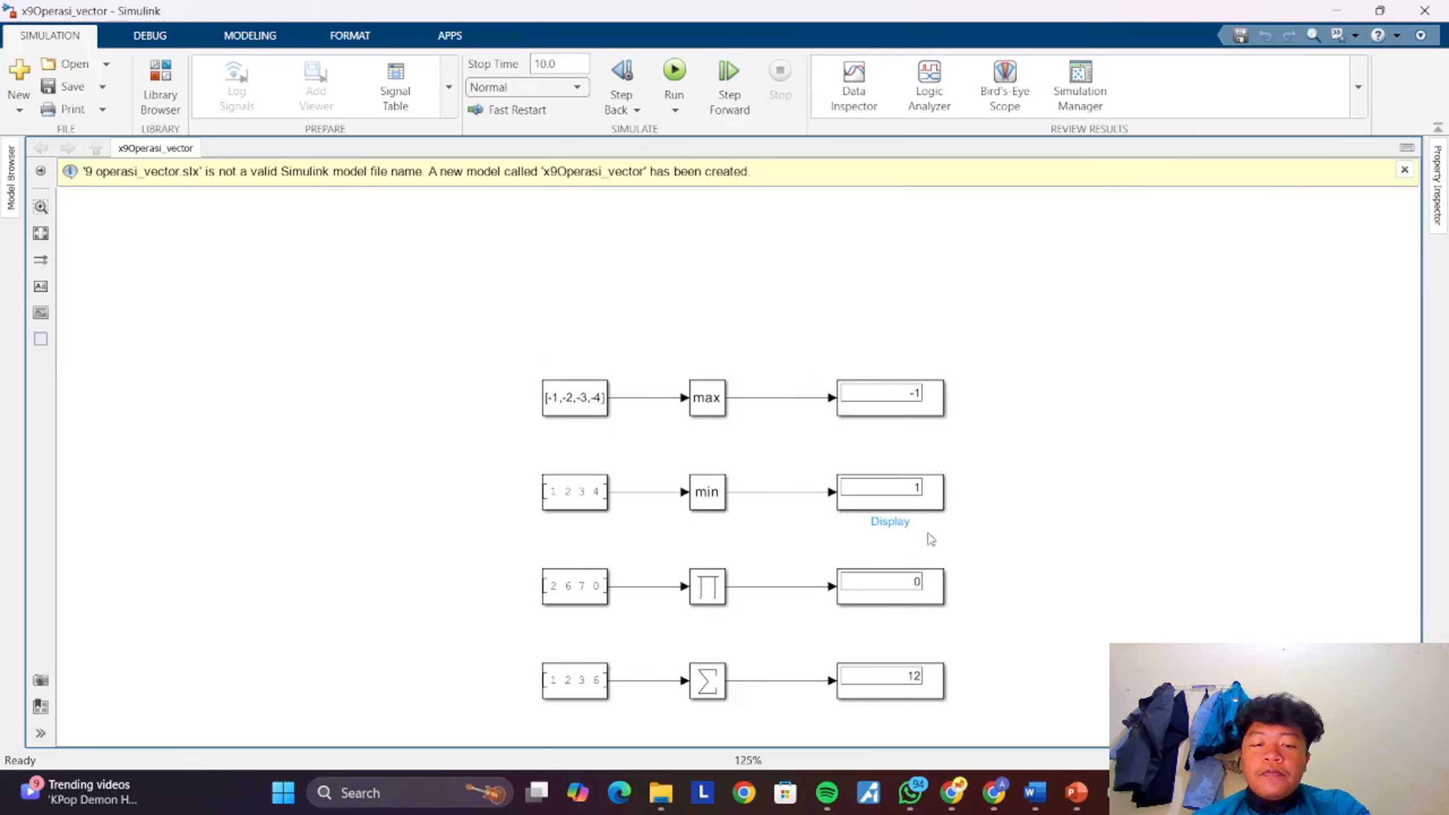
left_click(1358, 296)
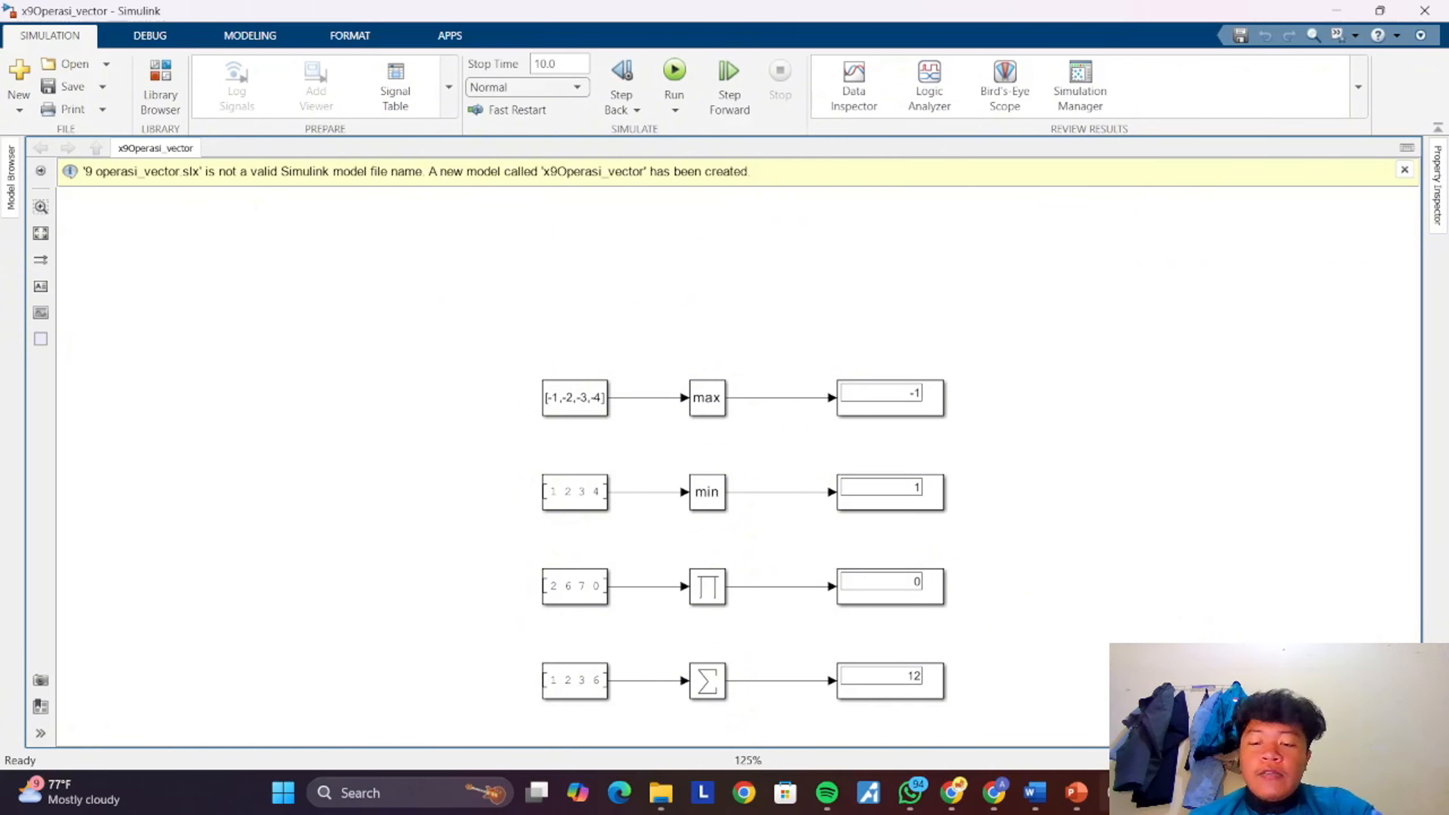
- Switch to the x10Blok_fcn model, run its simulation, and inspect the exp(u) function block fed by the constant 1
mouse_move(1105, 793)
left_click(1176, 625)
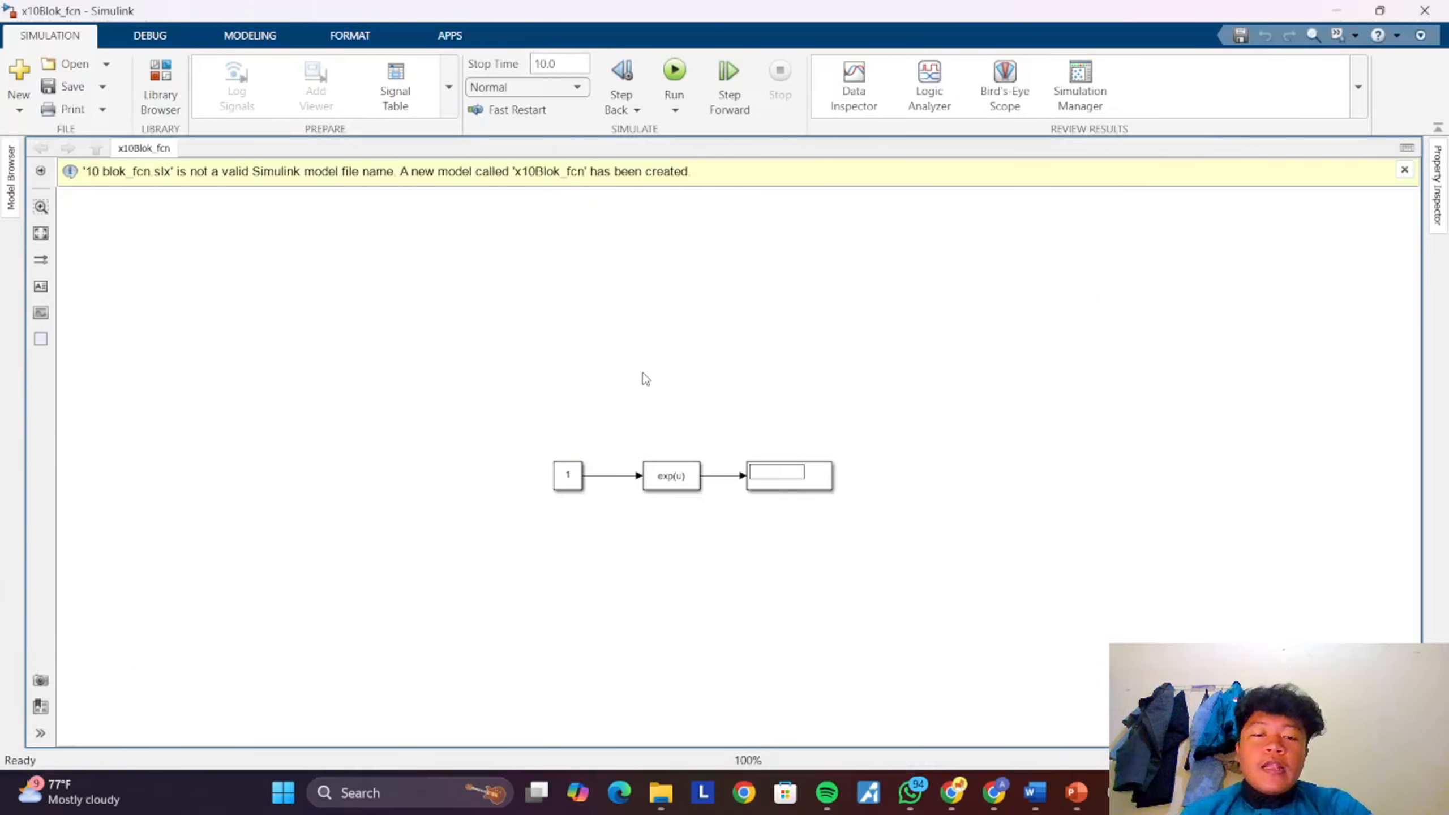
left_click(566, 477)
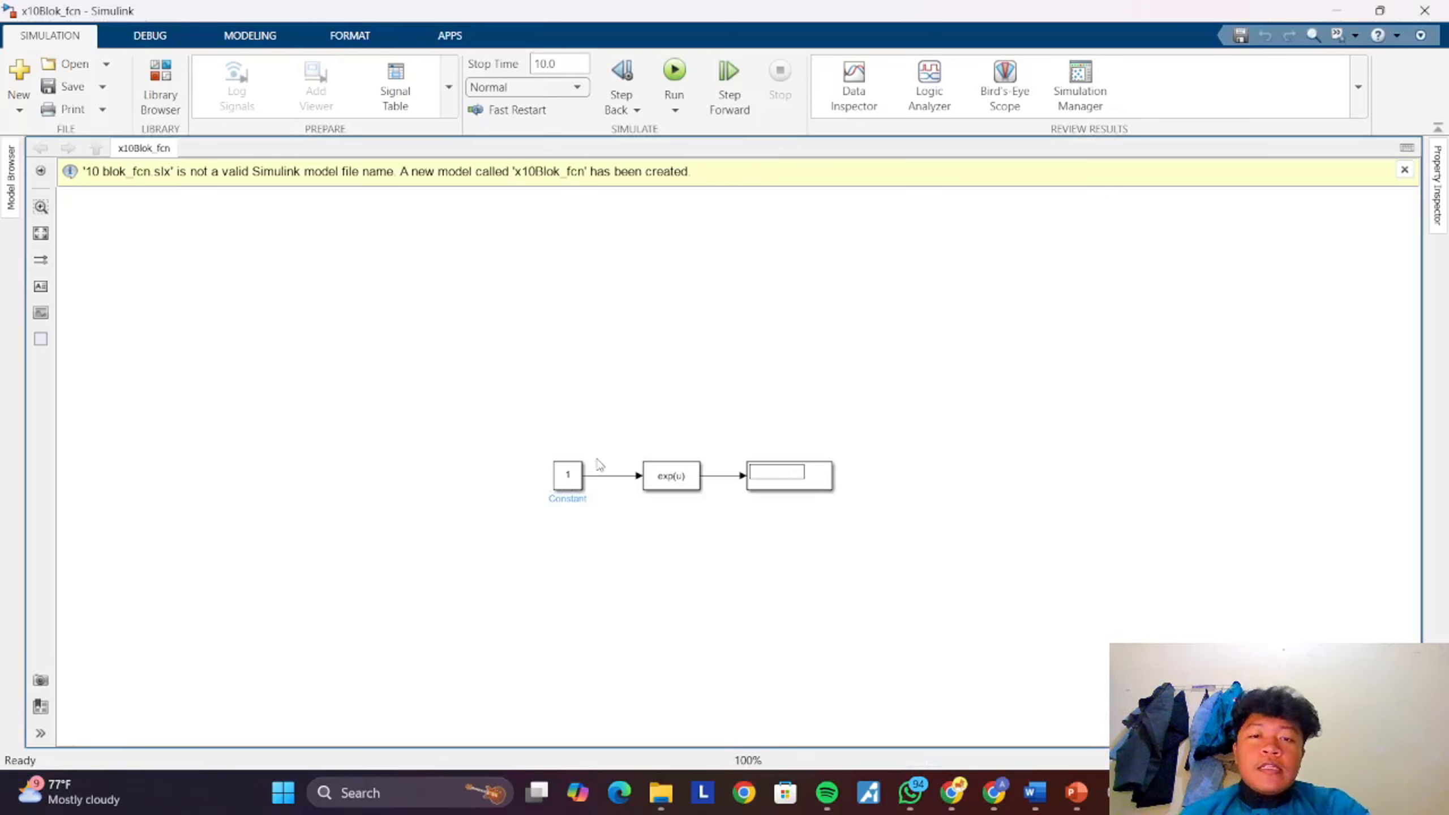
left_click(675, 73)
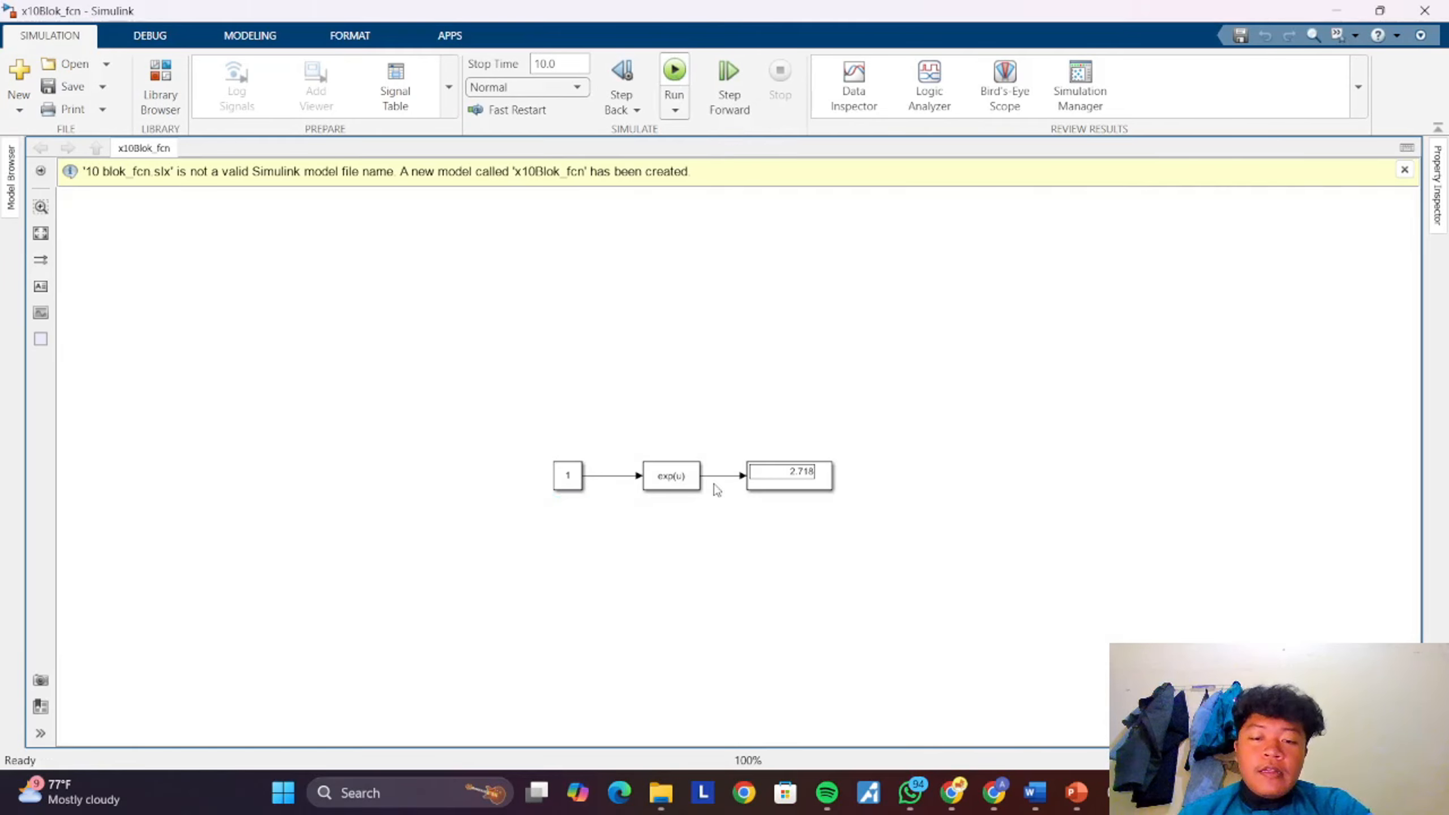
left_click(692, 477)
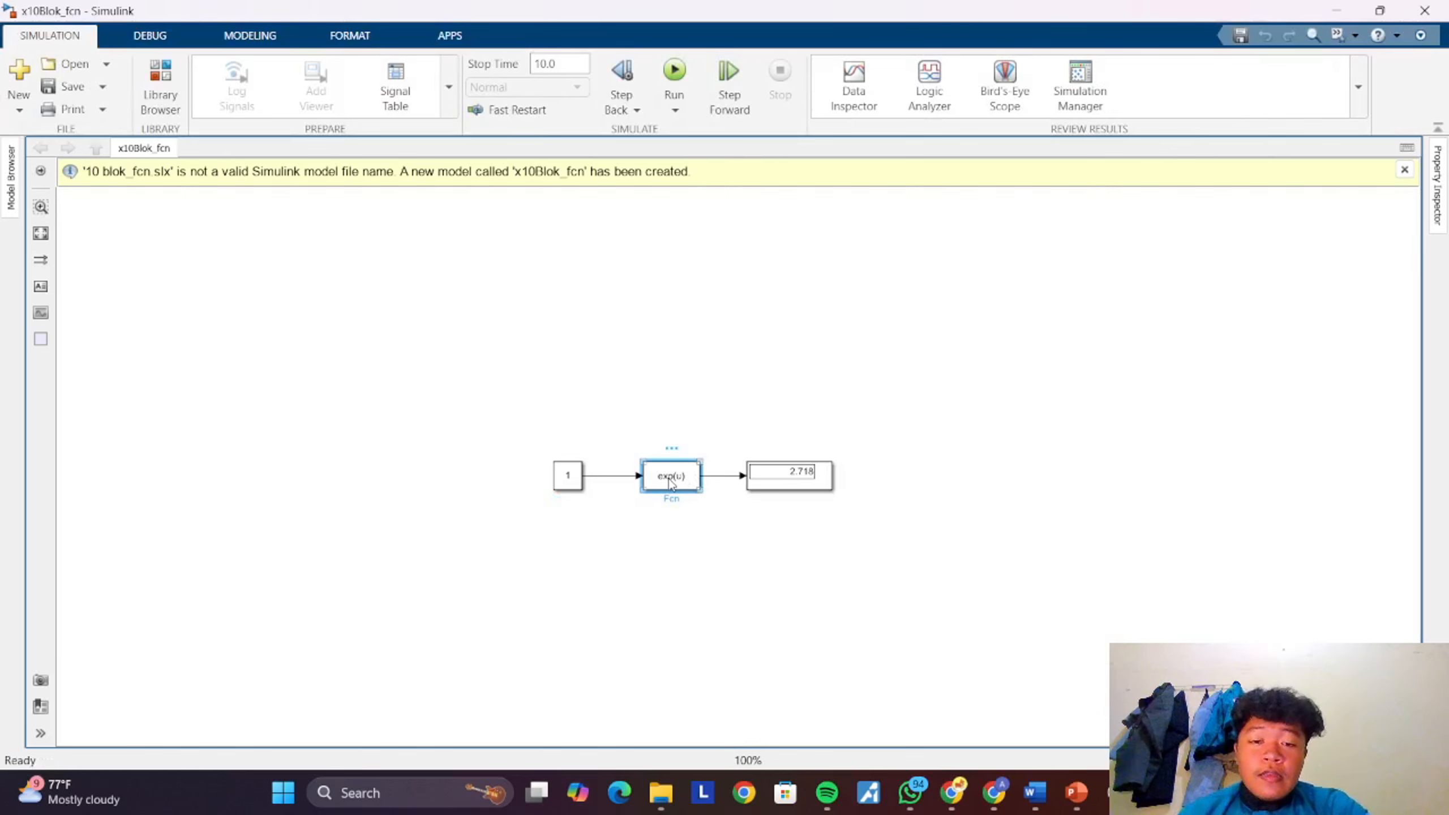
- Check the expression in the Fcn block's parameters and close them without changes
double_click(672, 482)
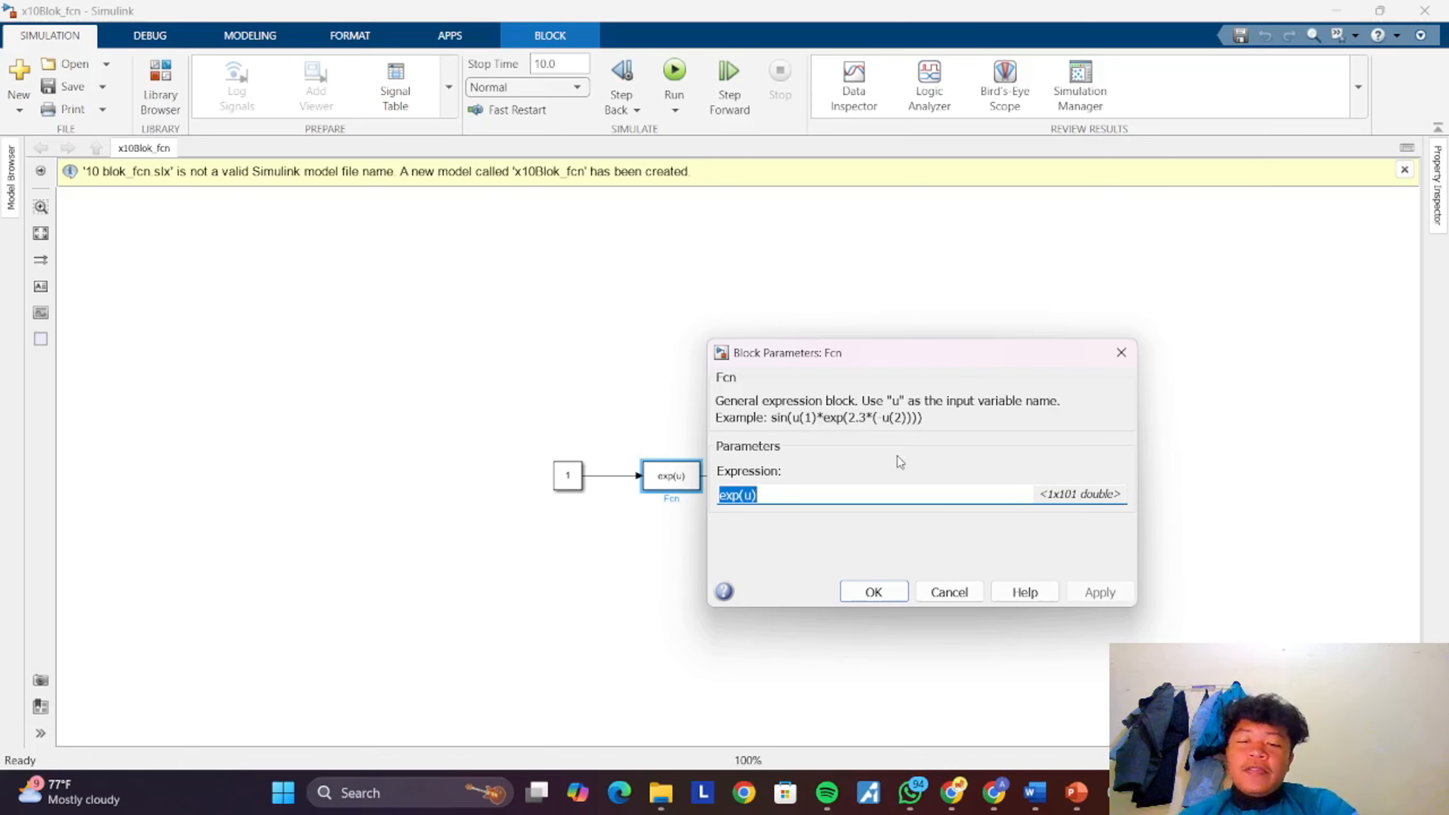
left_click(874, 592)
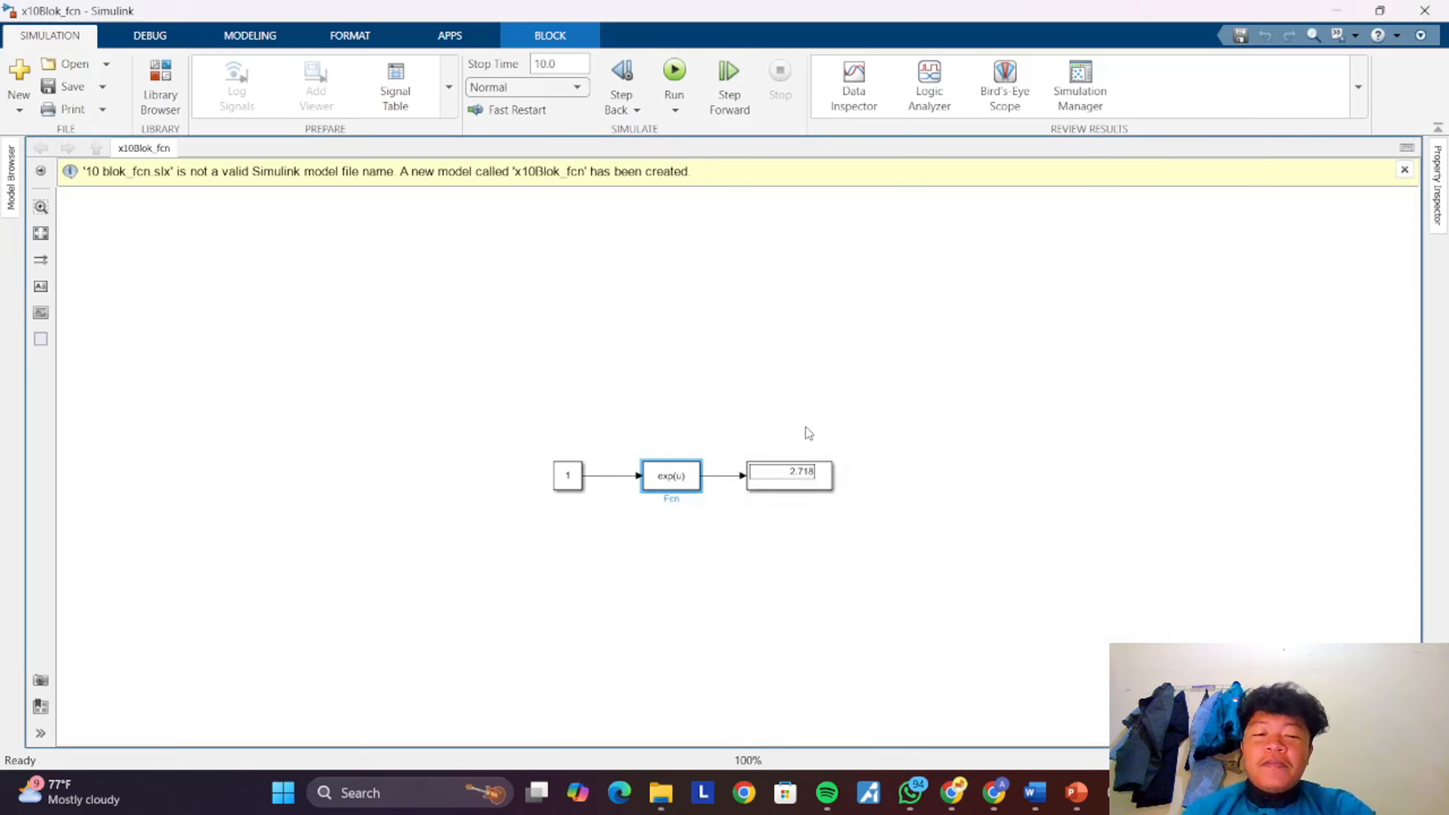
left_click(776, 420)
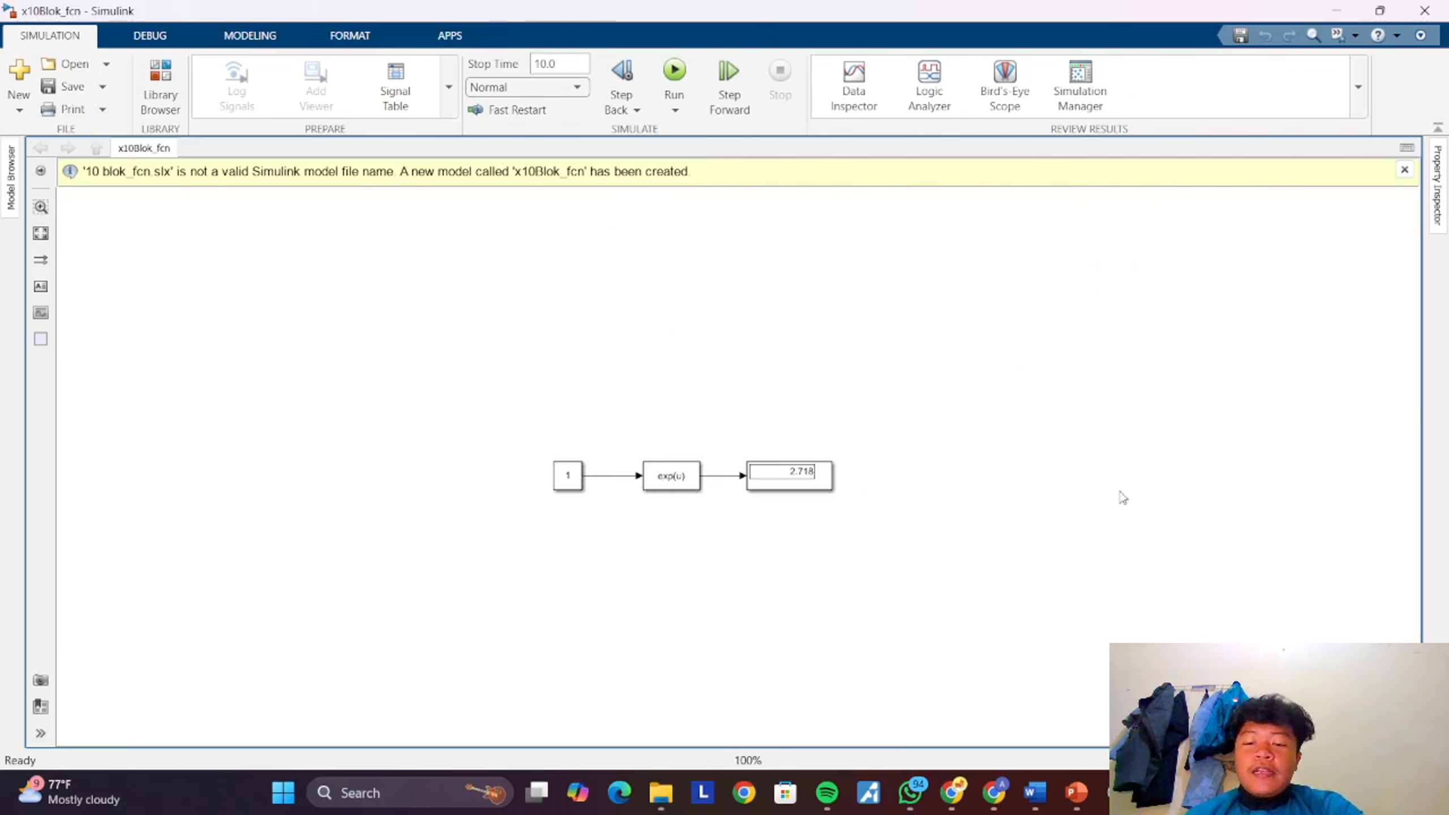
- Switch to the x10Blok_matlab model and run its simulation
left_click(1118, 793)
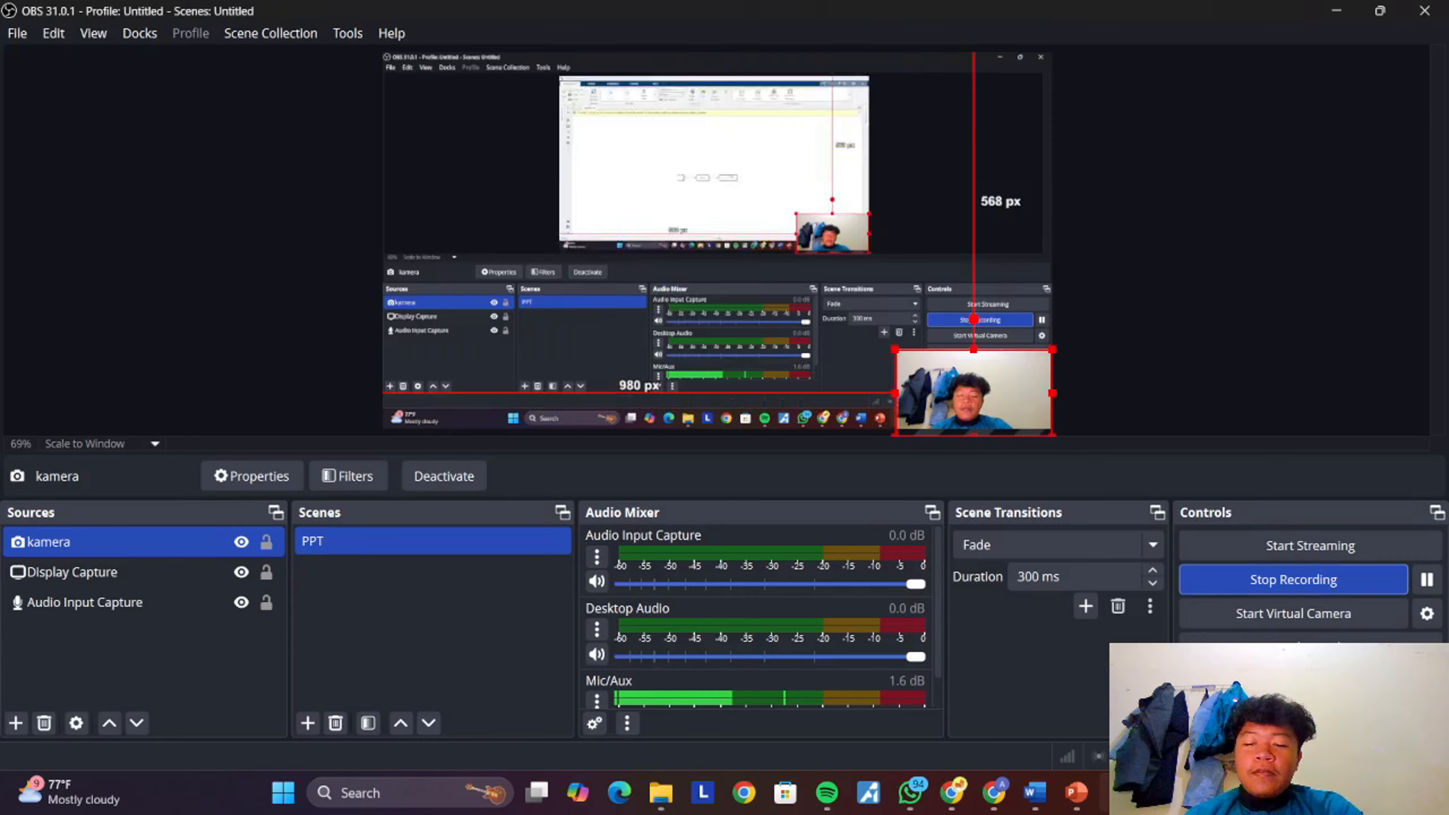
left_click(1211, 581)
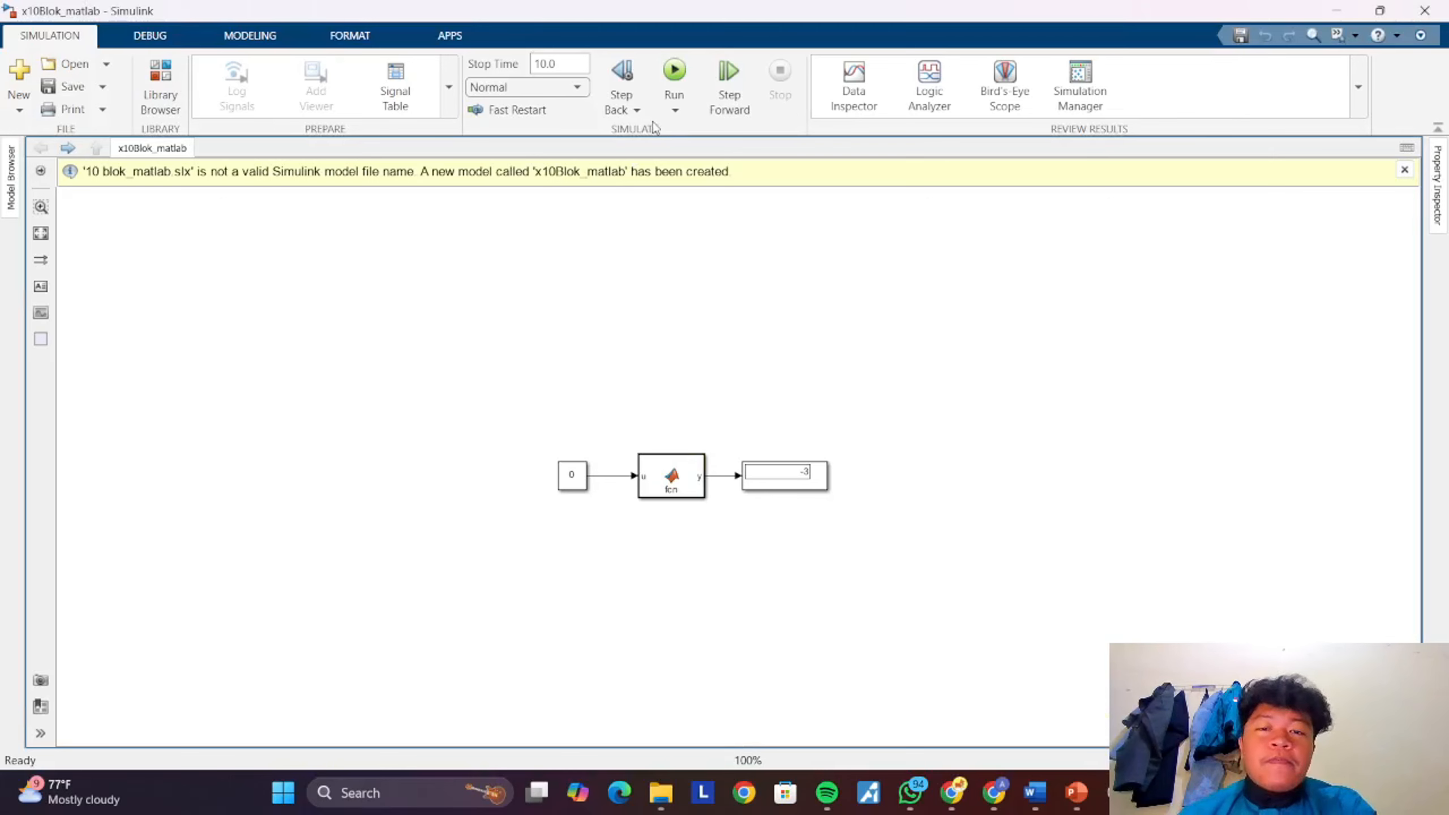
left_click(675, 74)
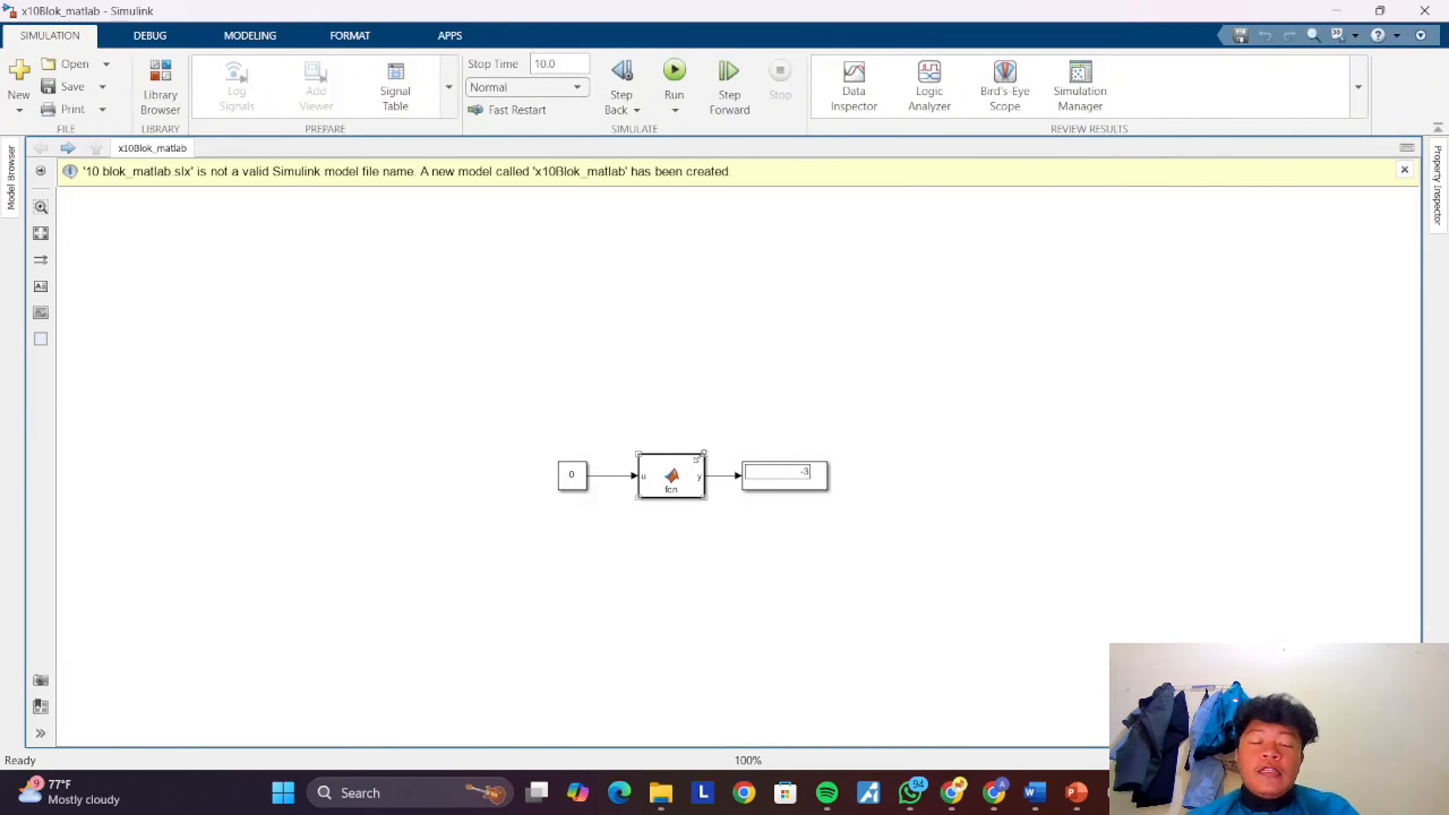
- Examine the MATLAB Function block's if/else code, then the model's Display and Constant blocks
double_click(680, 485)
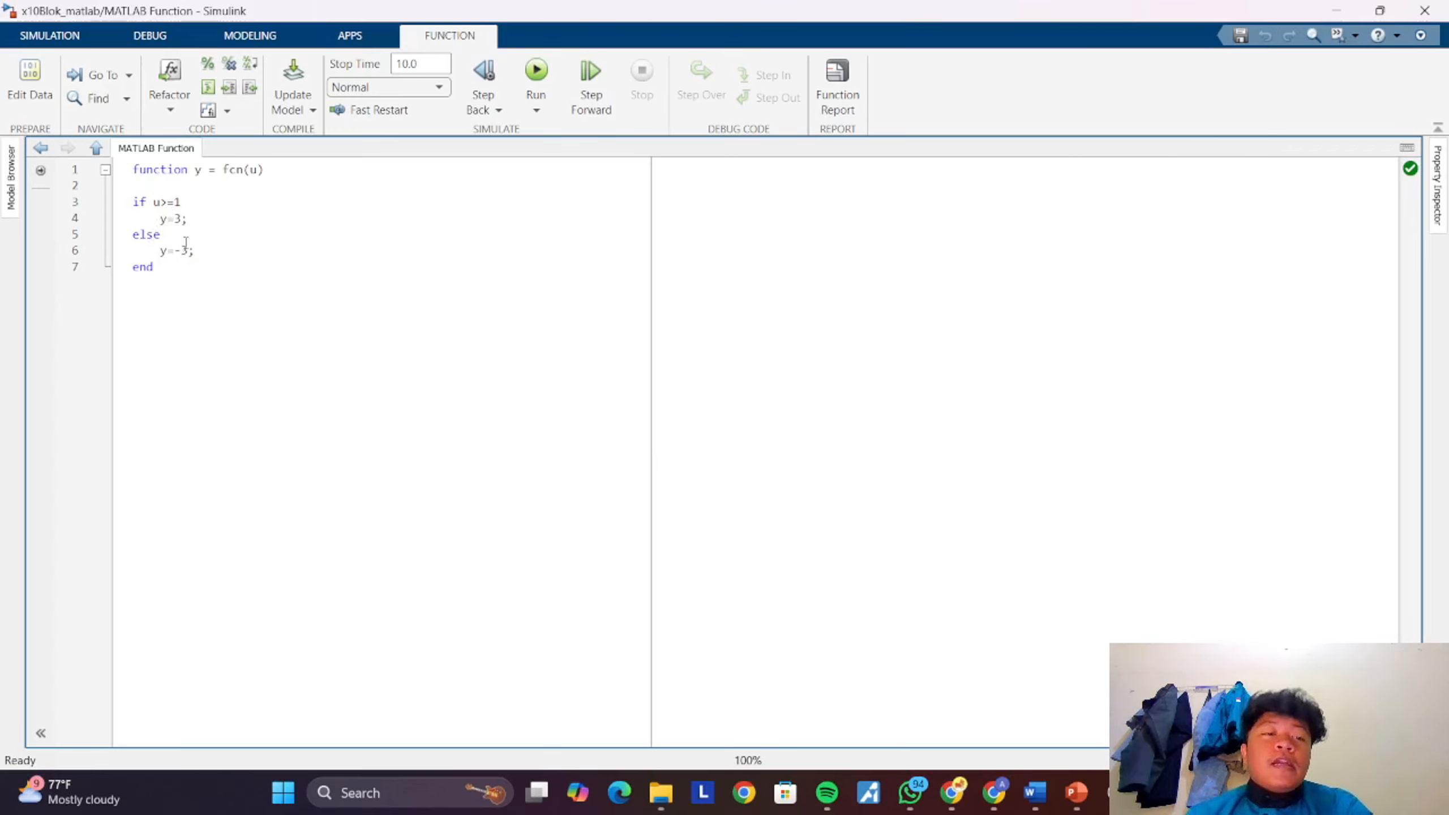
left_click(41, 148)
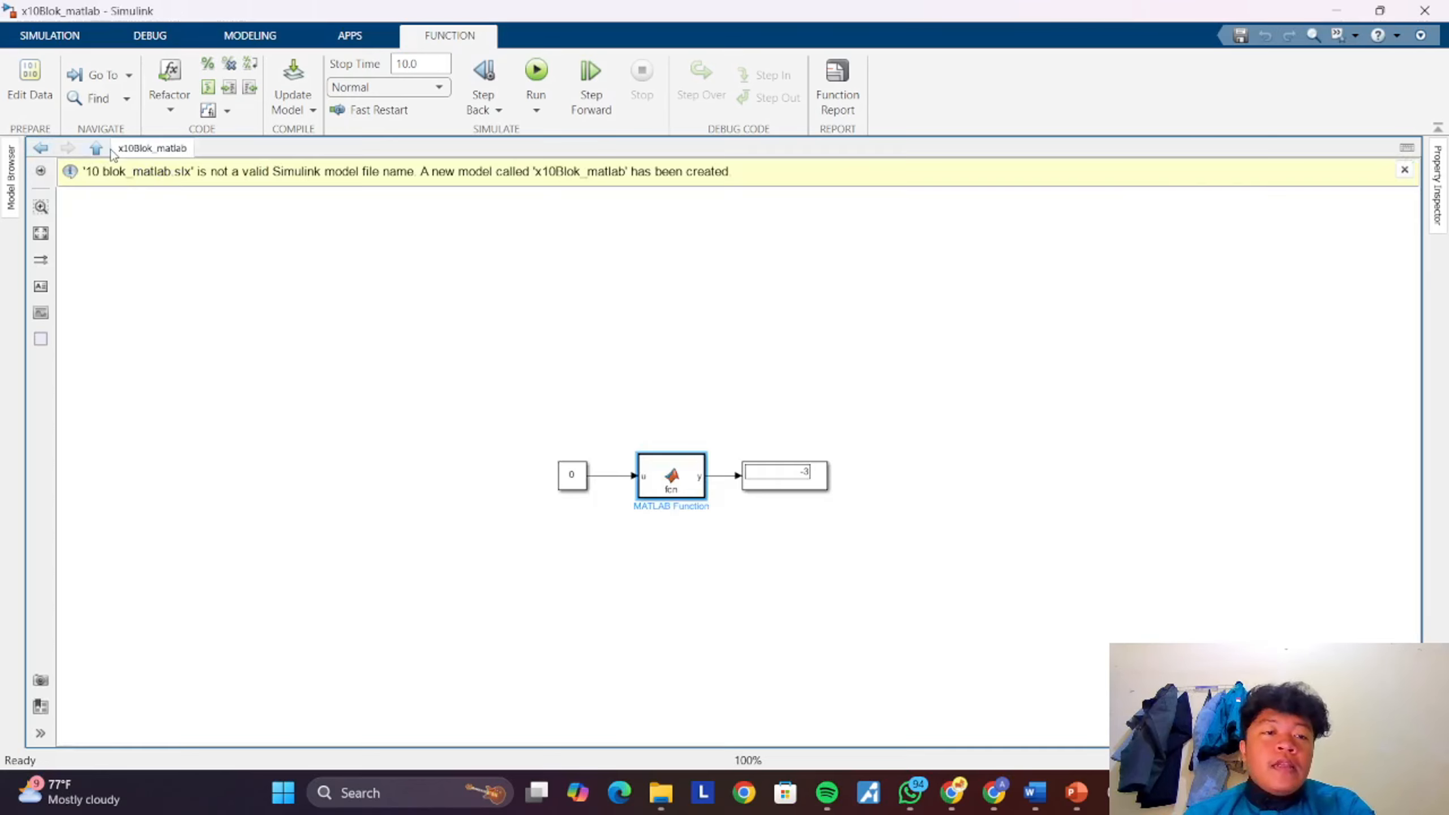
left_click(805, 484)
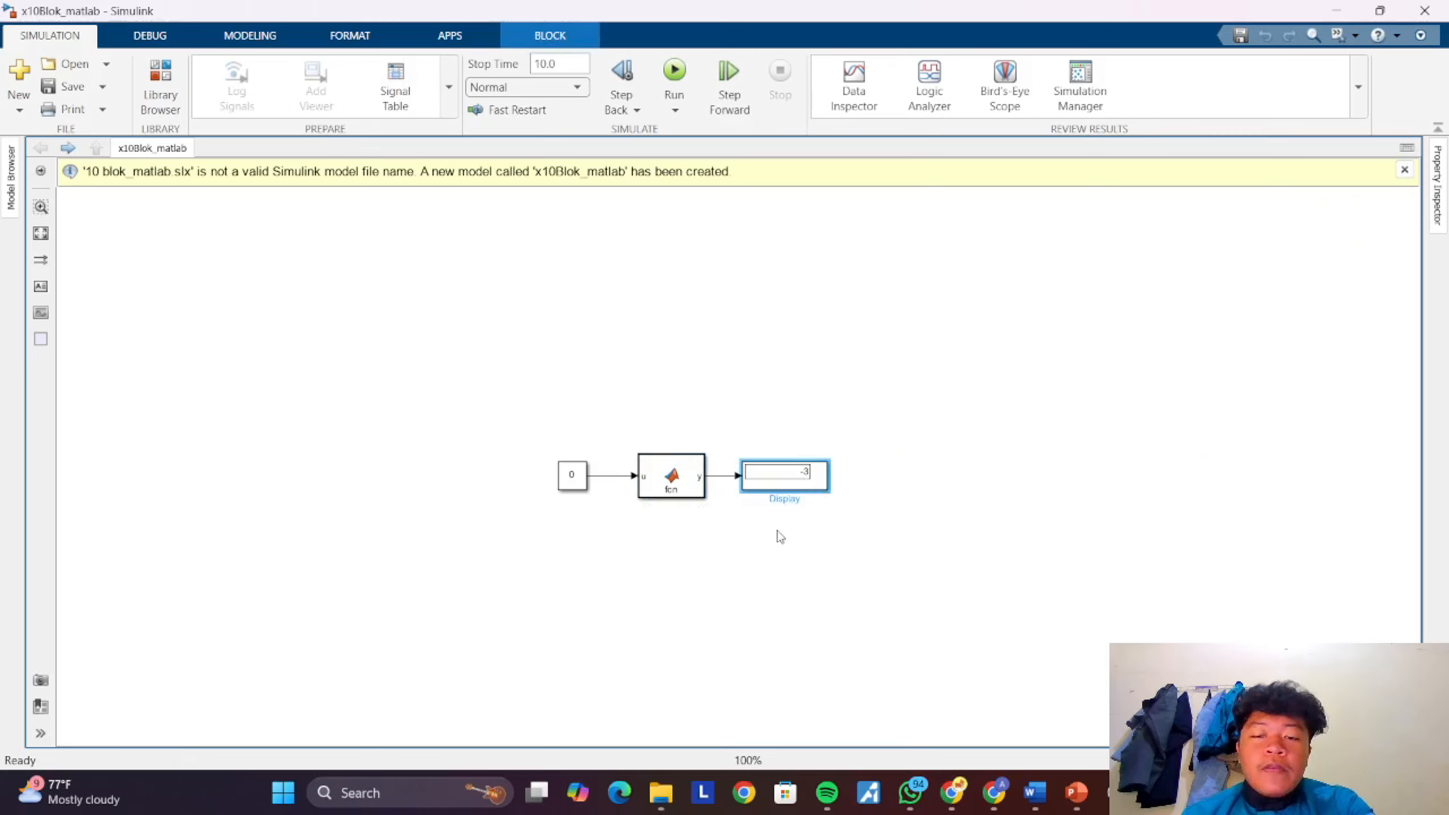
left_click(587, 481)
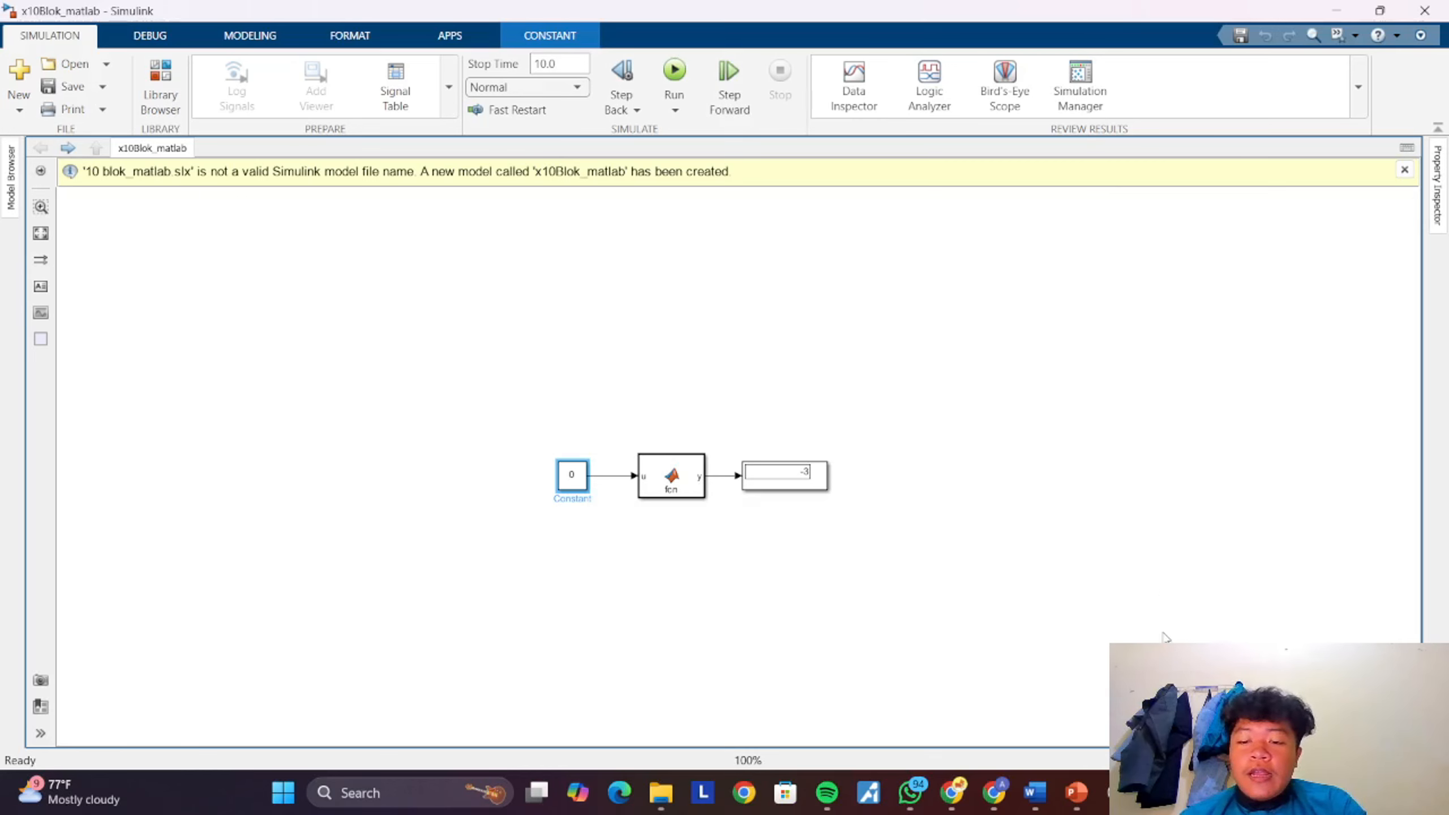
- Switch to the x12_13 model with the bus and mux circuits and run its simulation
left_click(1119, 793)
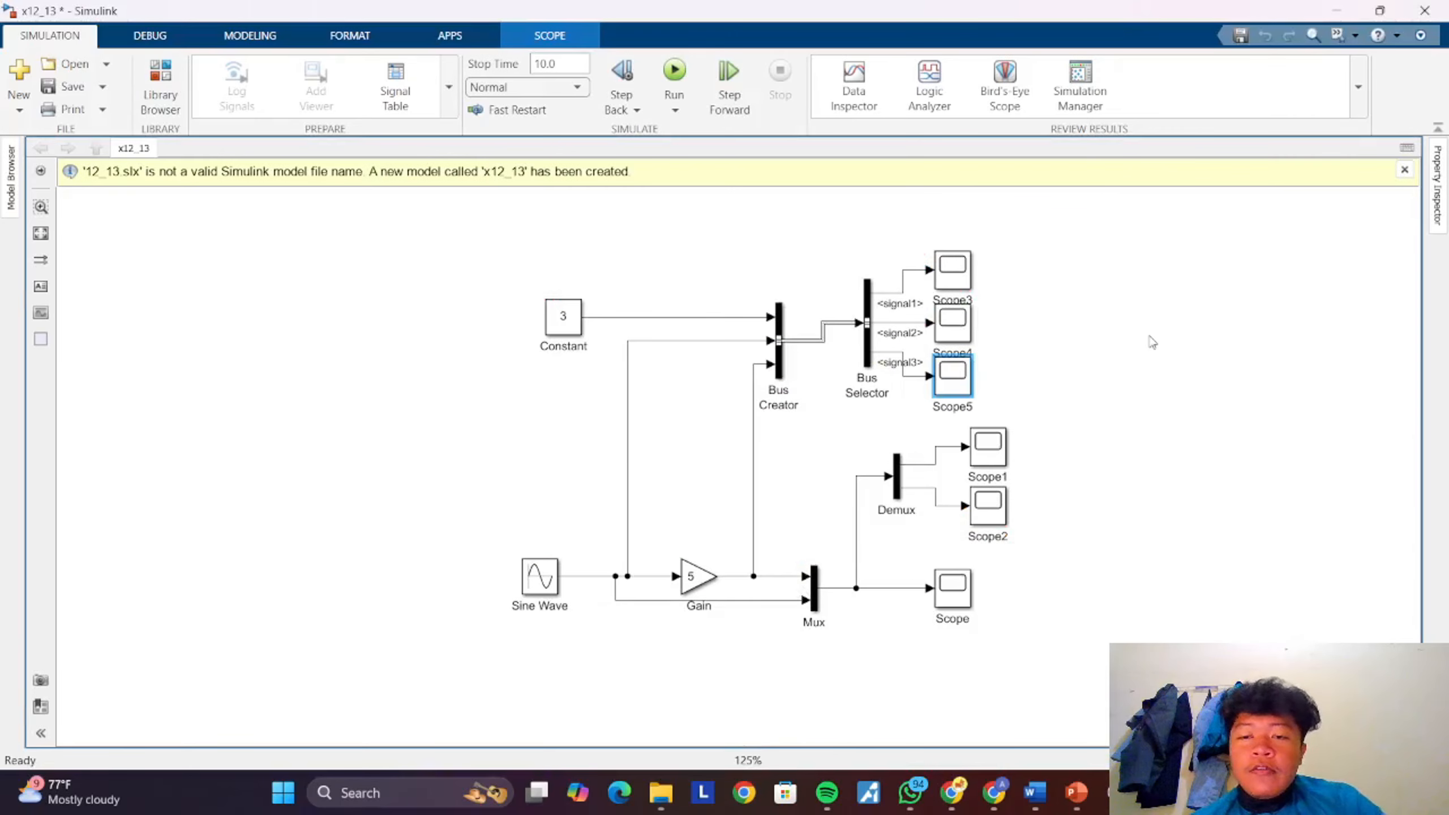
left_click(1148, 318)
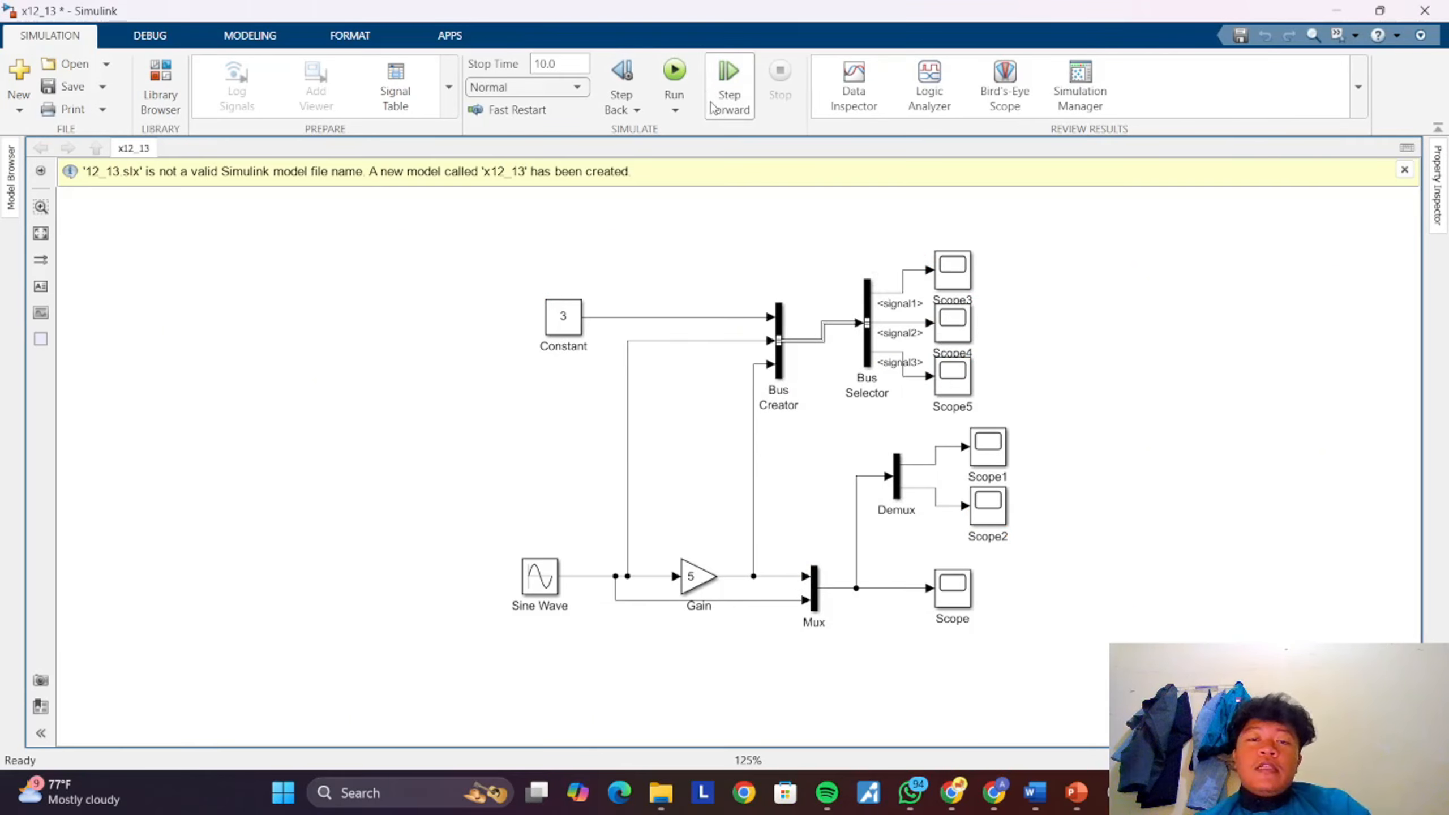
left_click(670, 80)
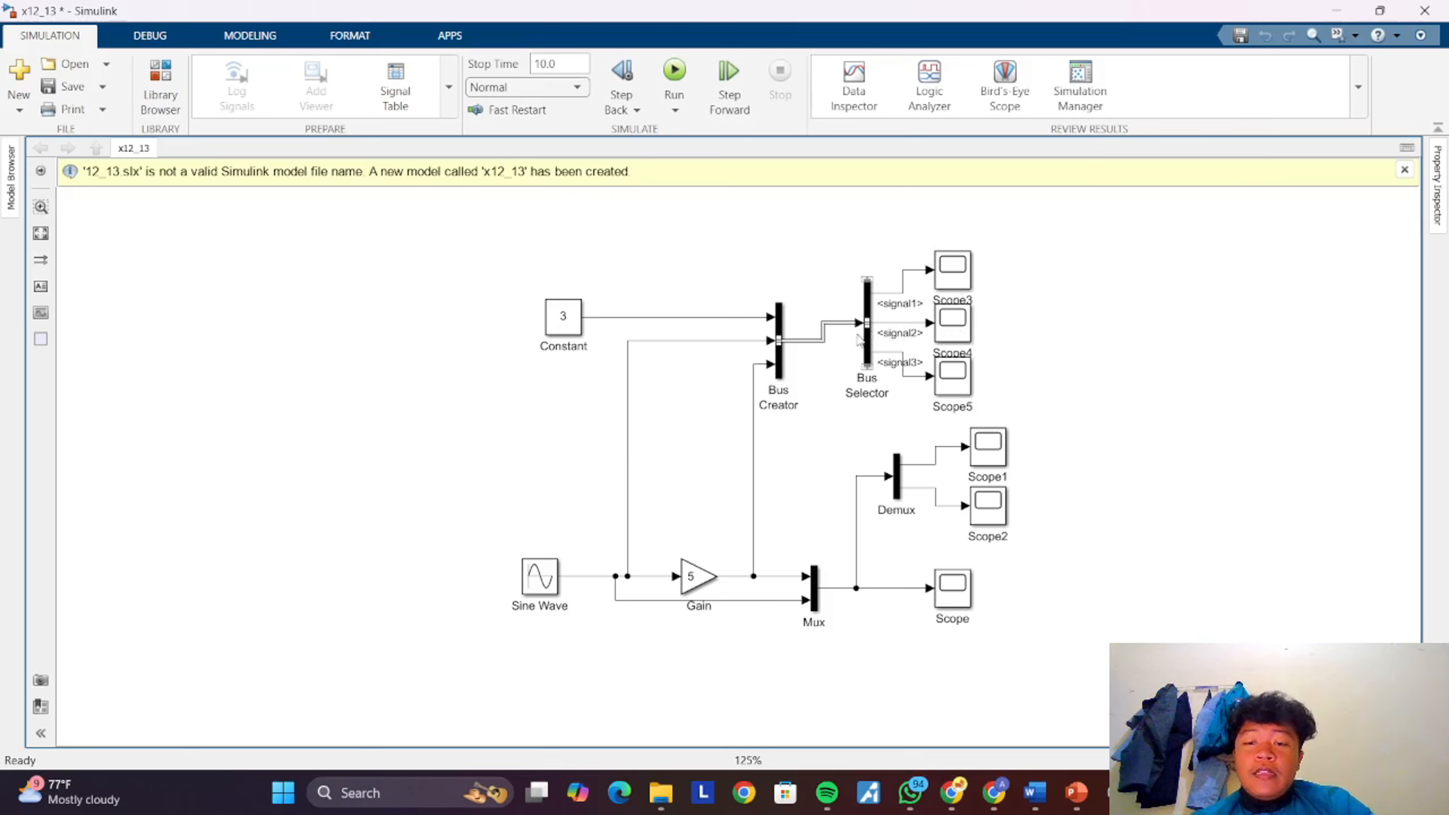
- View the three Bus Selector outputs in turn on Scope3, Scope4 and Scope5
left_click(966, 279)
double_click(965, 279)
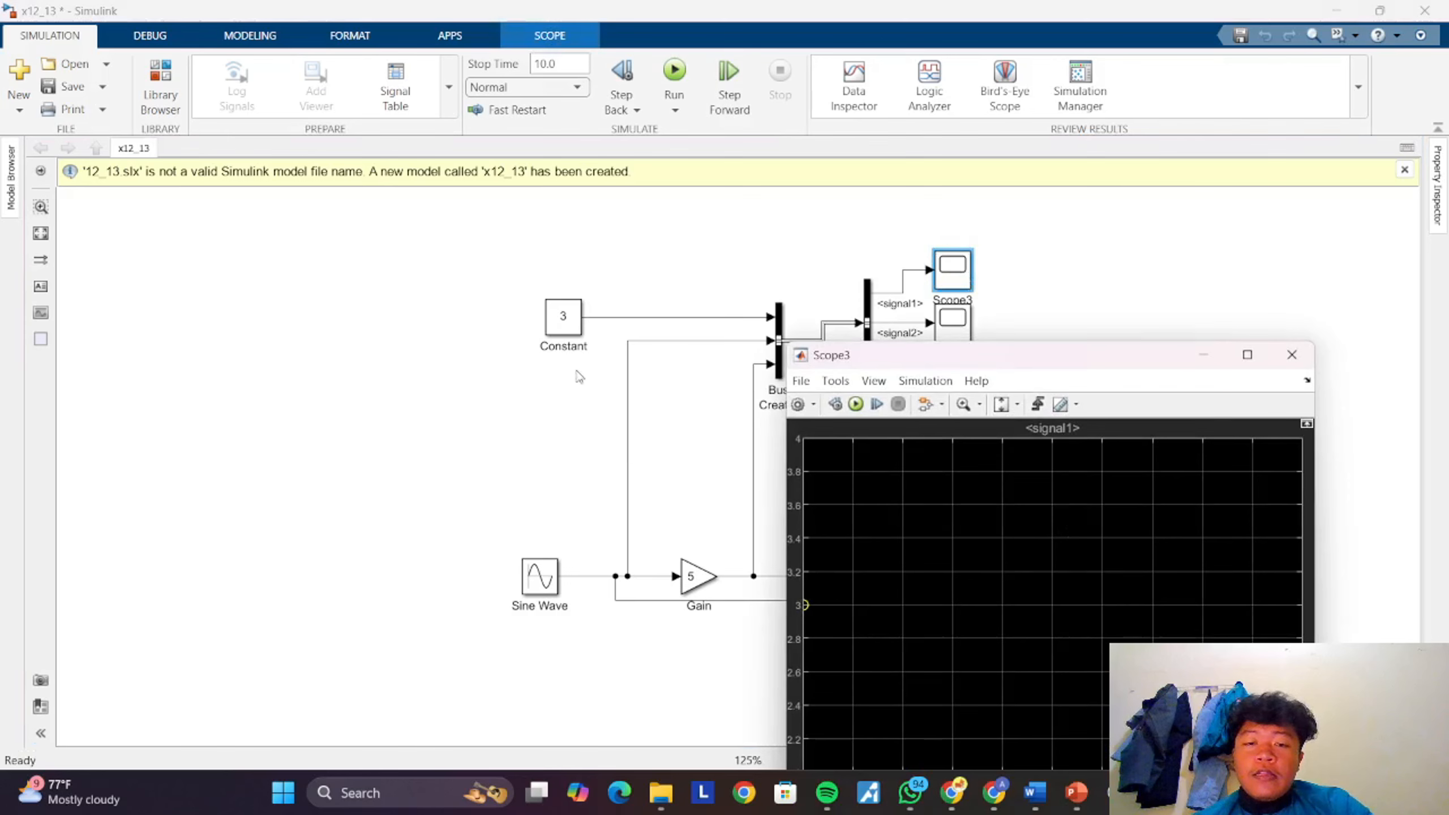
left_click(1293, 354)
left_click(954, 334)
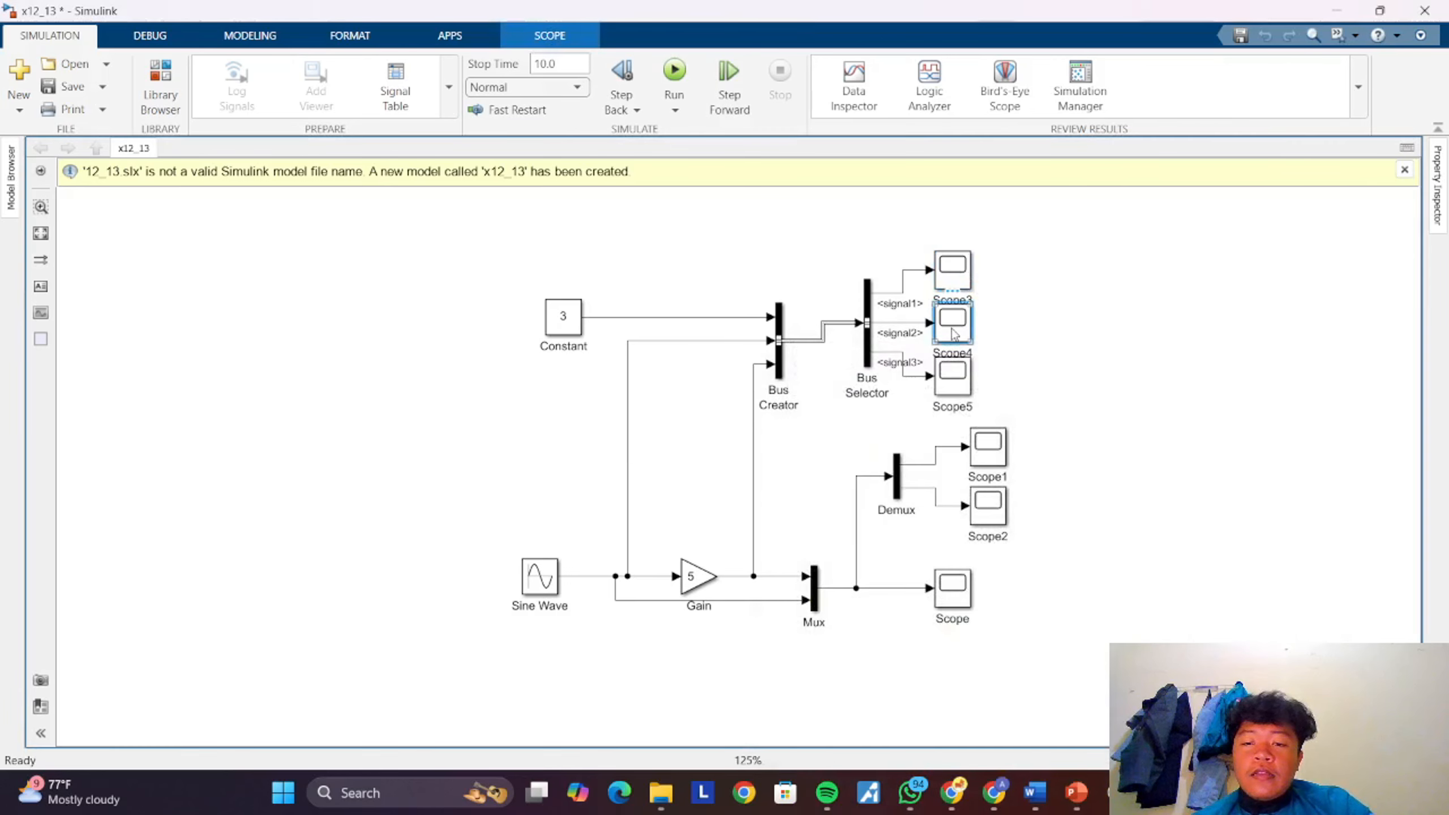
double_click(954, 334)
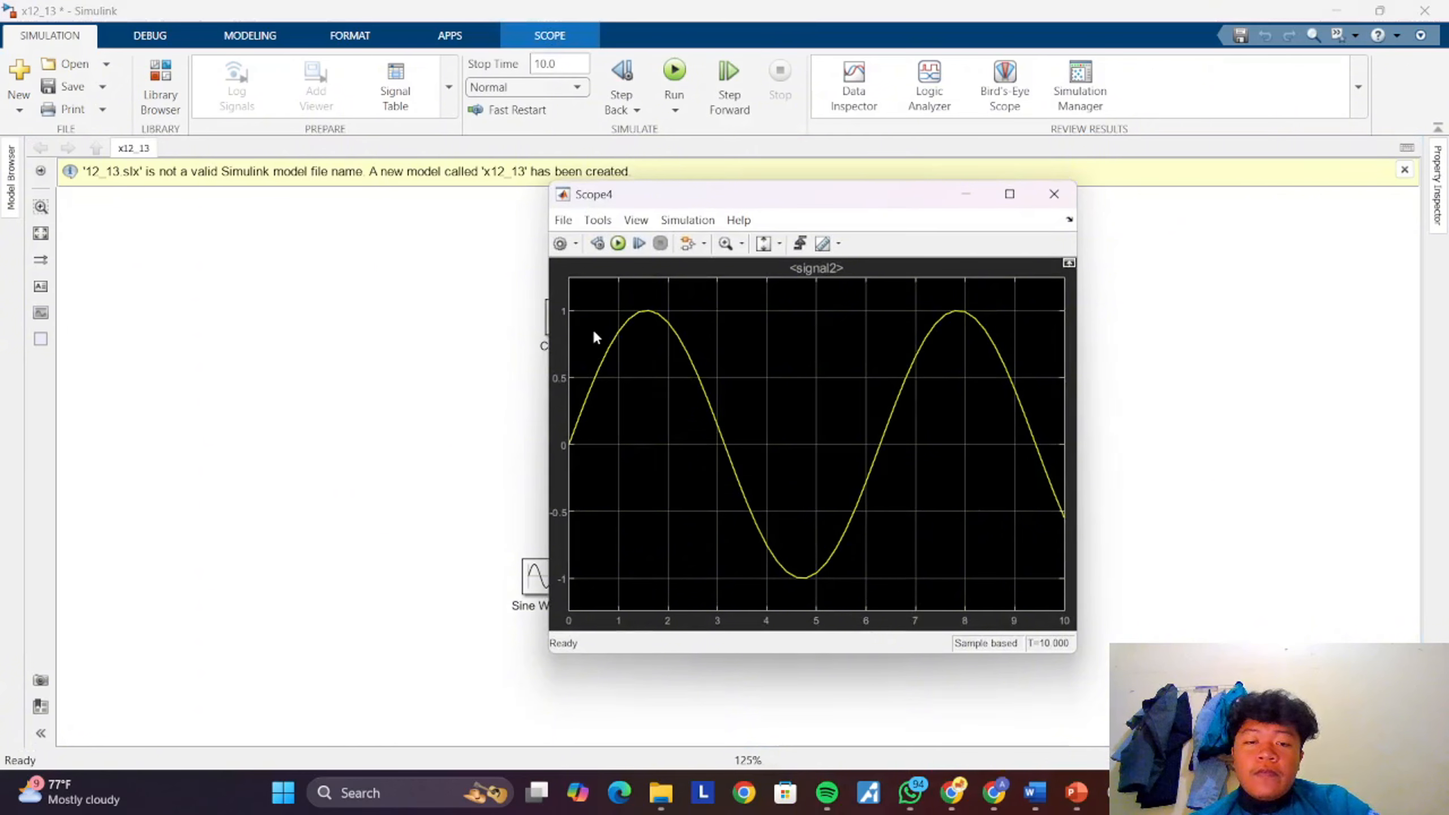
left_click(1054, 193)
double_click(956, 370)
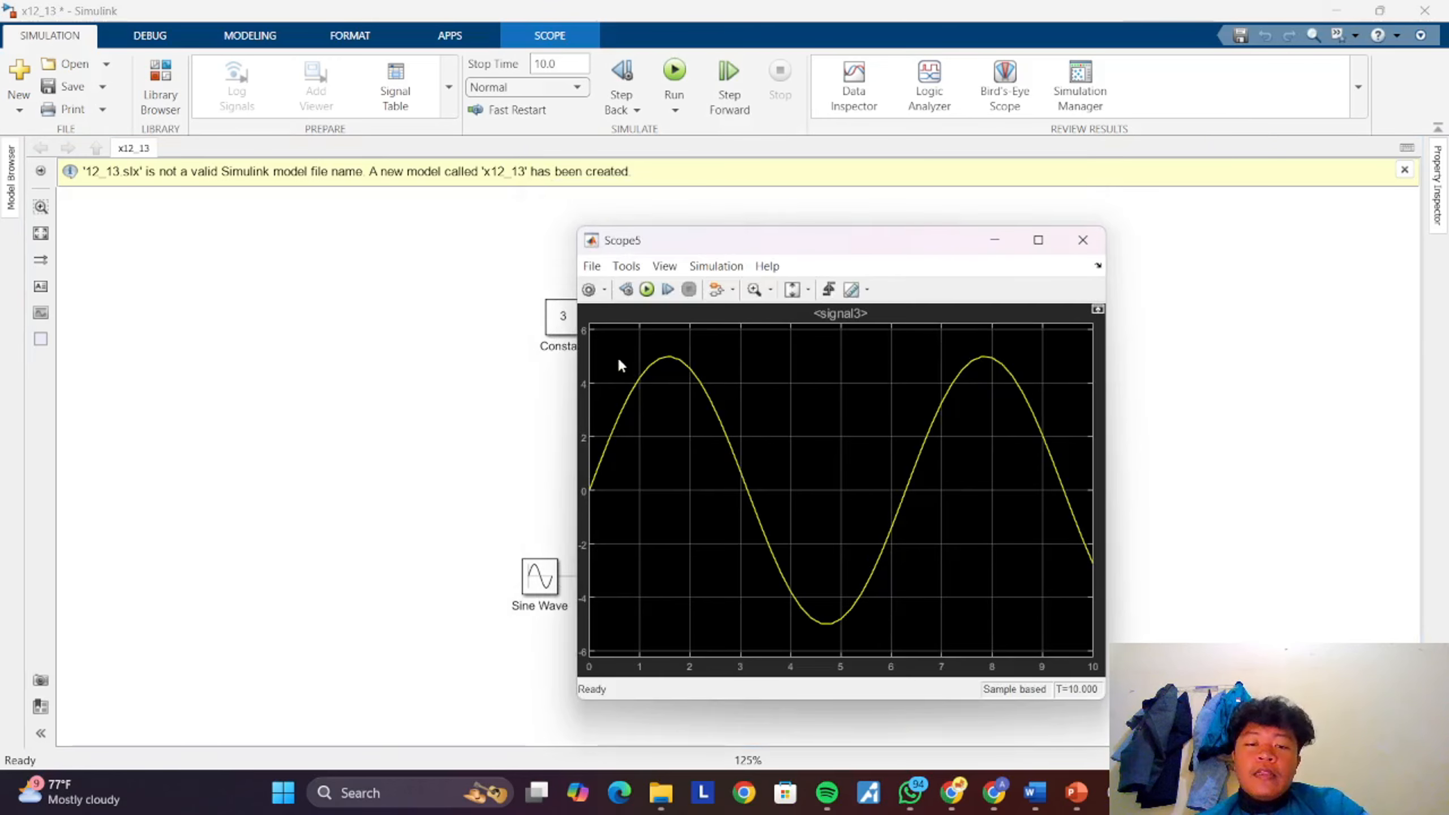
left_click(1083, 240)
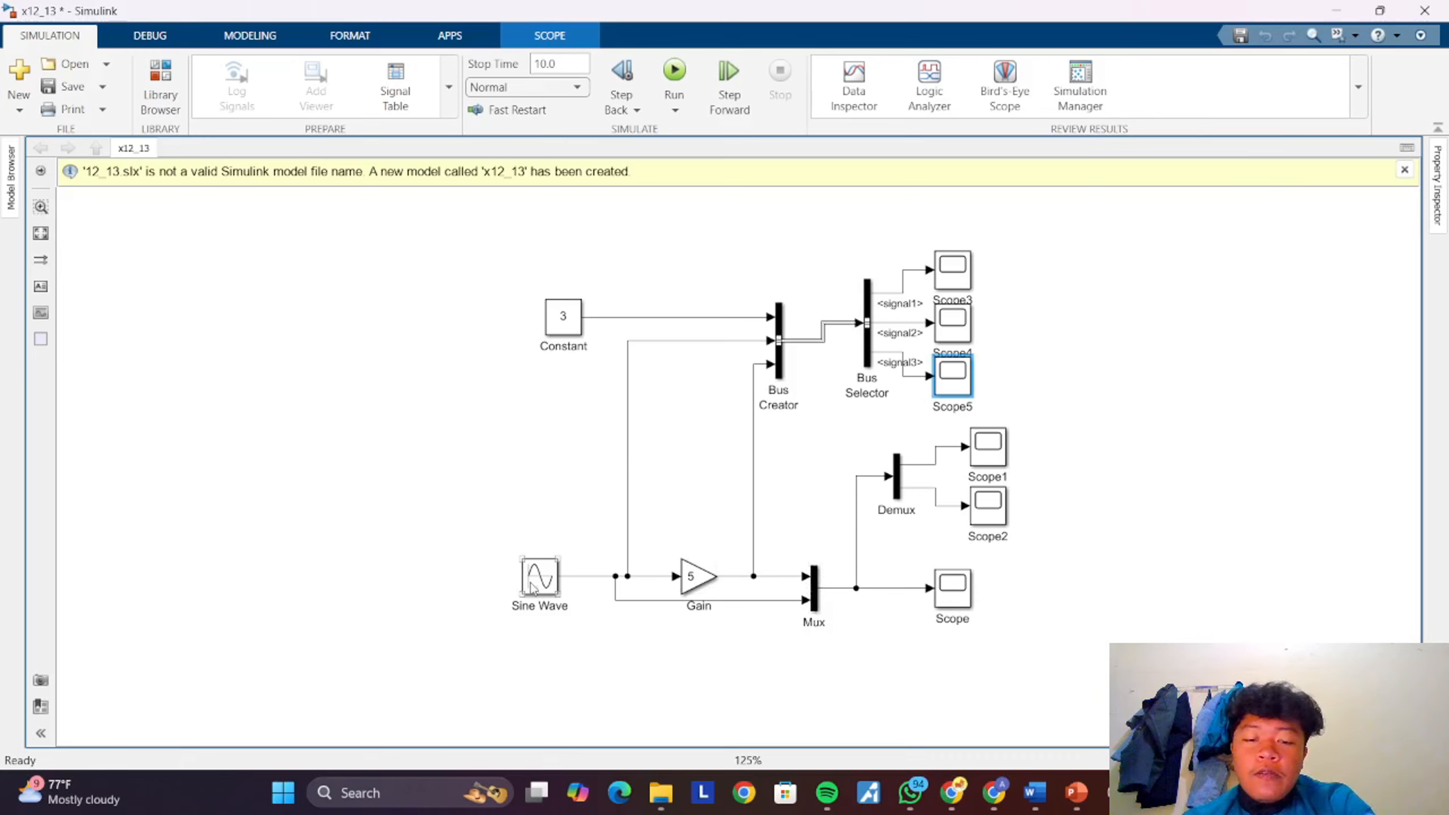
- View the combined Mux signal on Scope and the separated Demux signals on Scope1 and Scope2
double_click(962, 602)
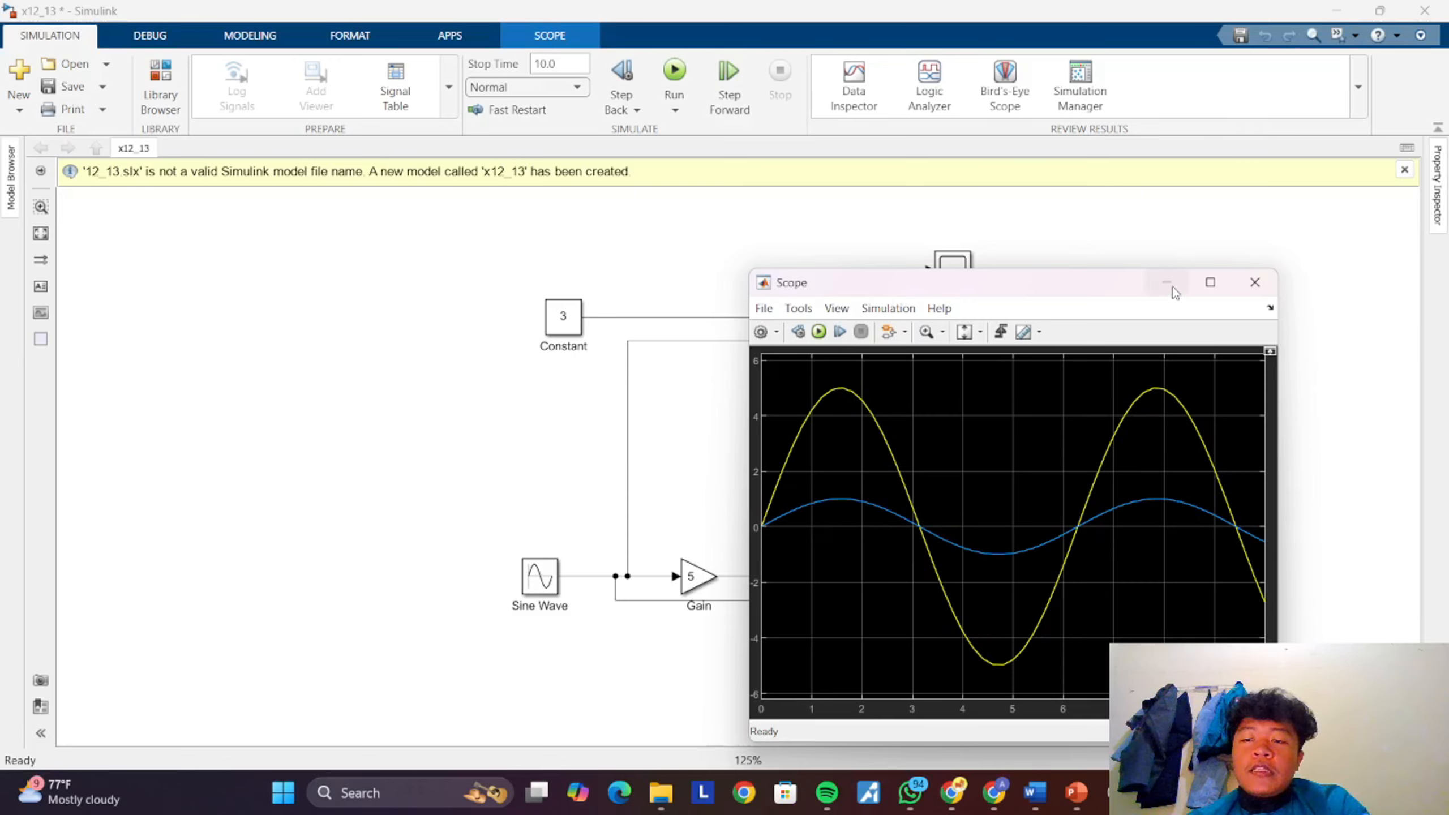
left_click(1254, 282)
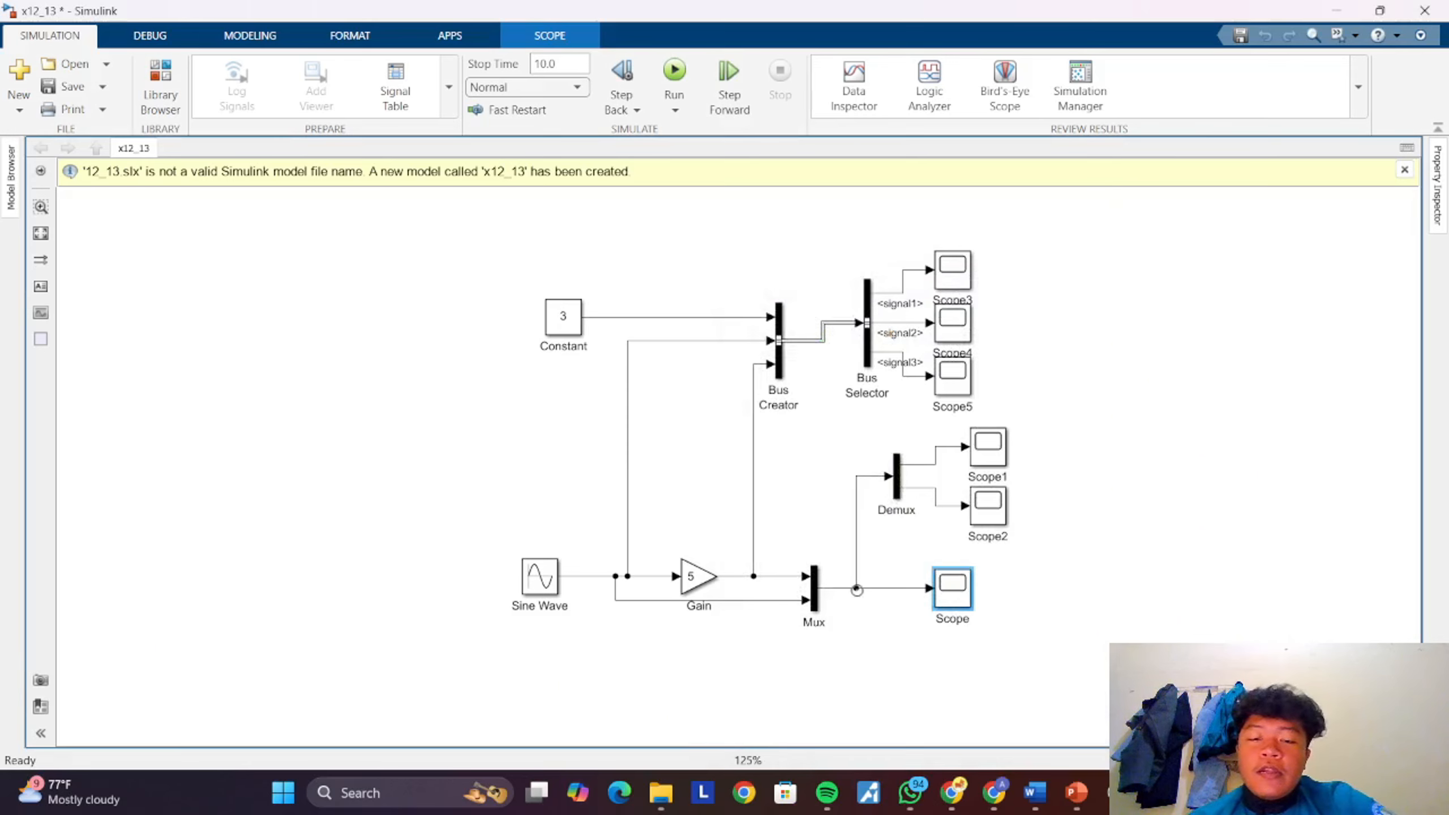
double_click(997, 447)
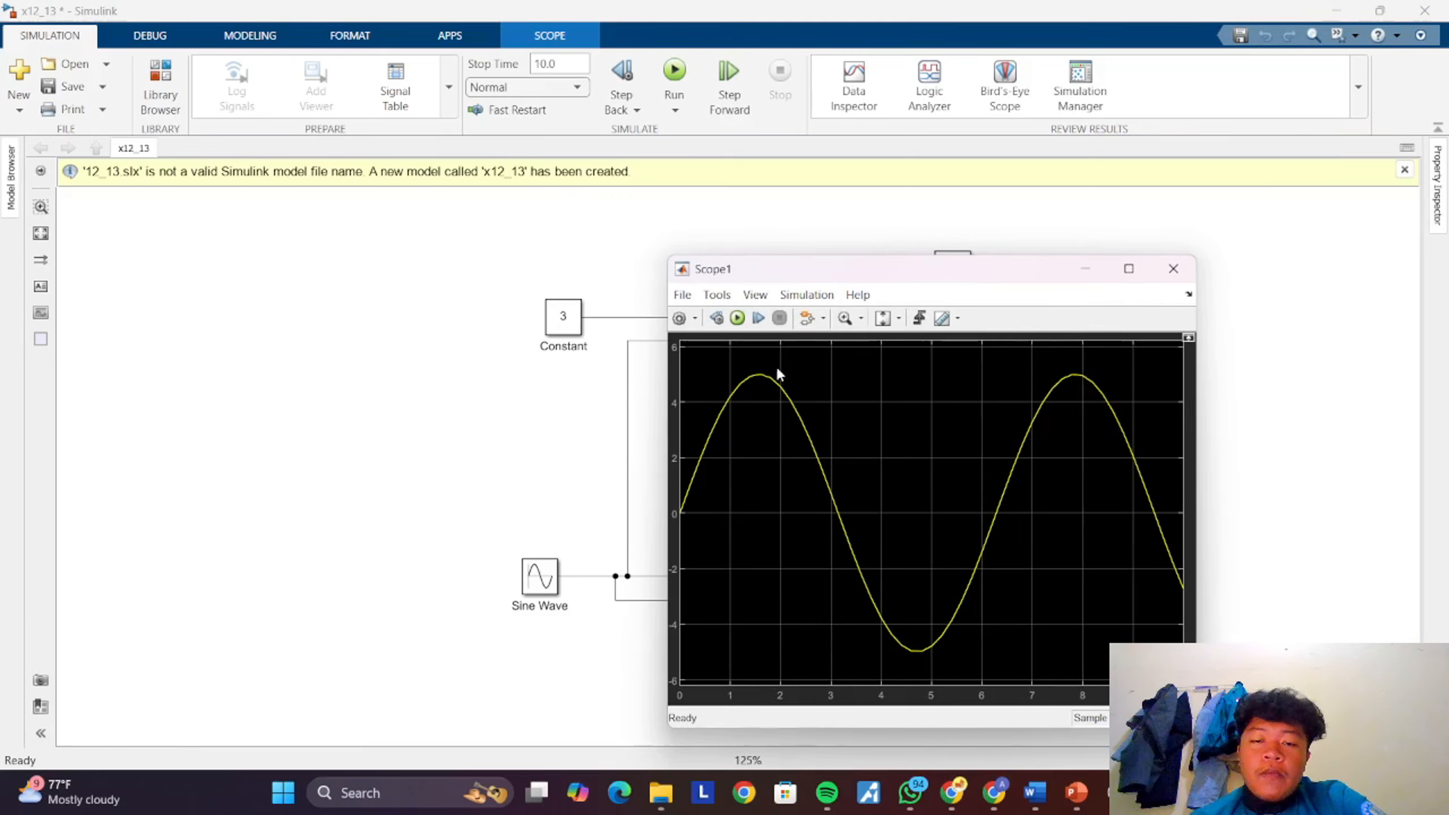
left_click(1174, 268)
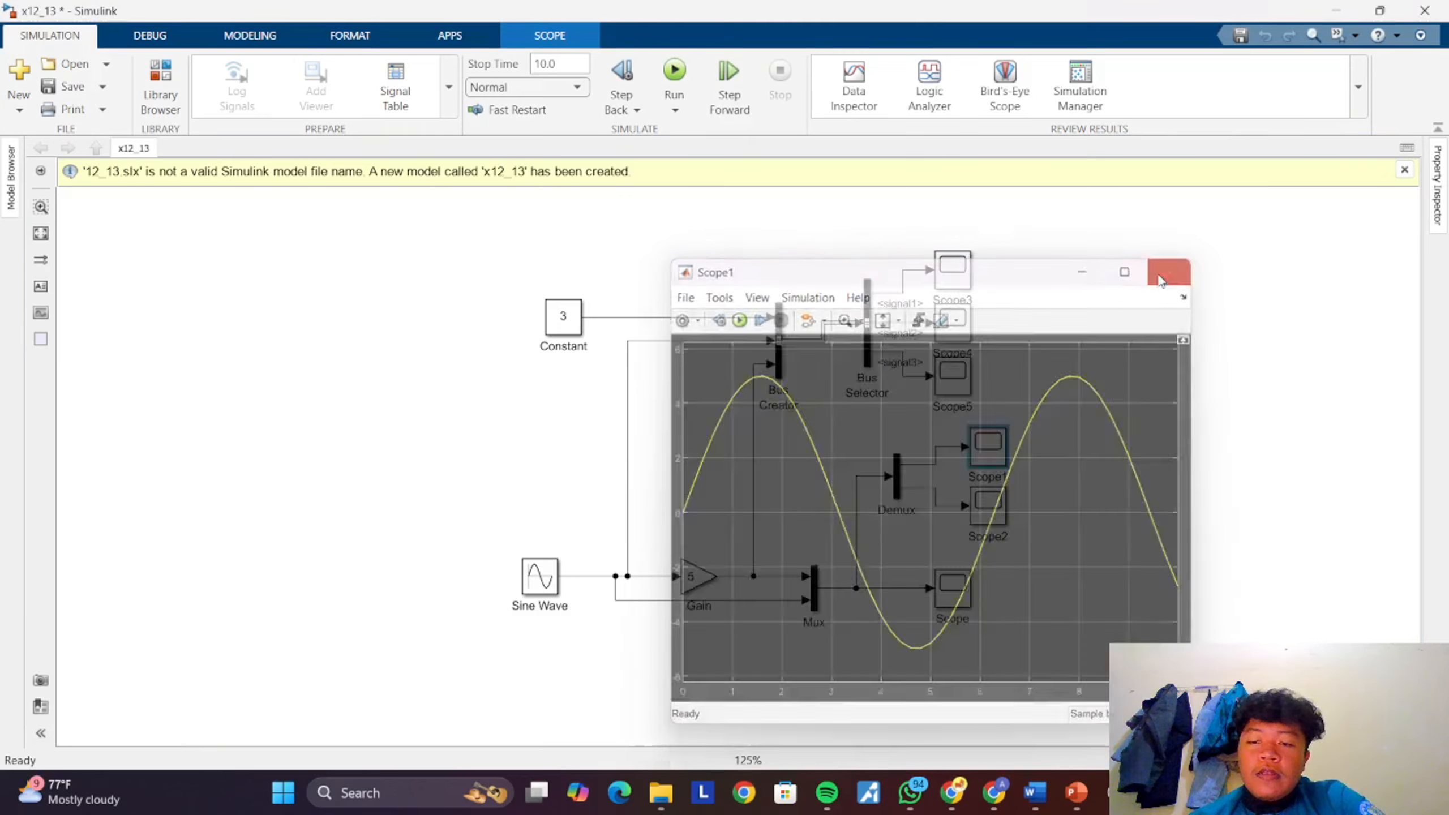
left_click(1000, 517)
double_click(999, 517)
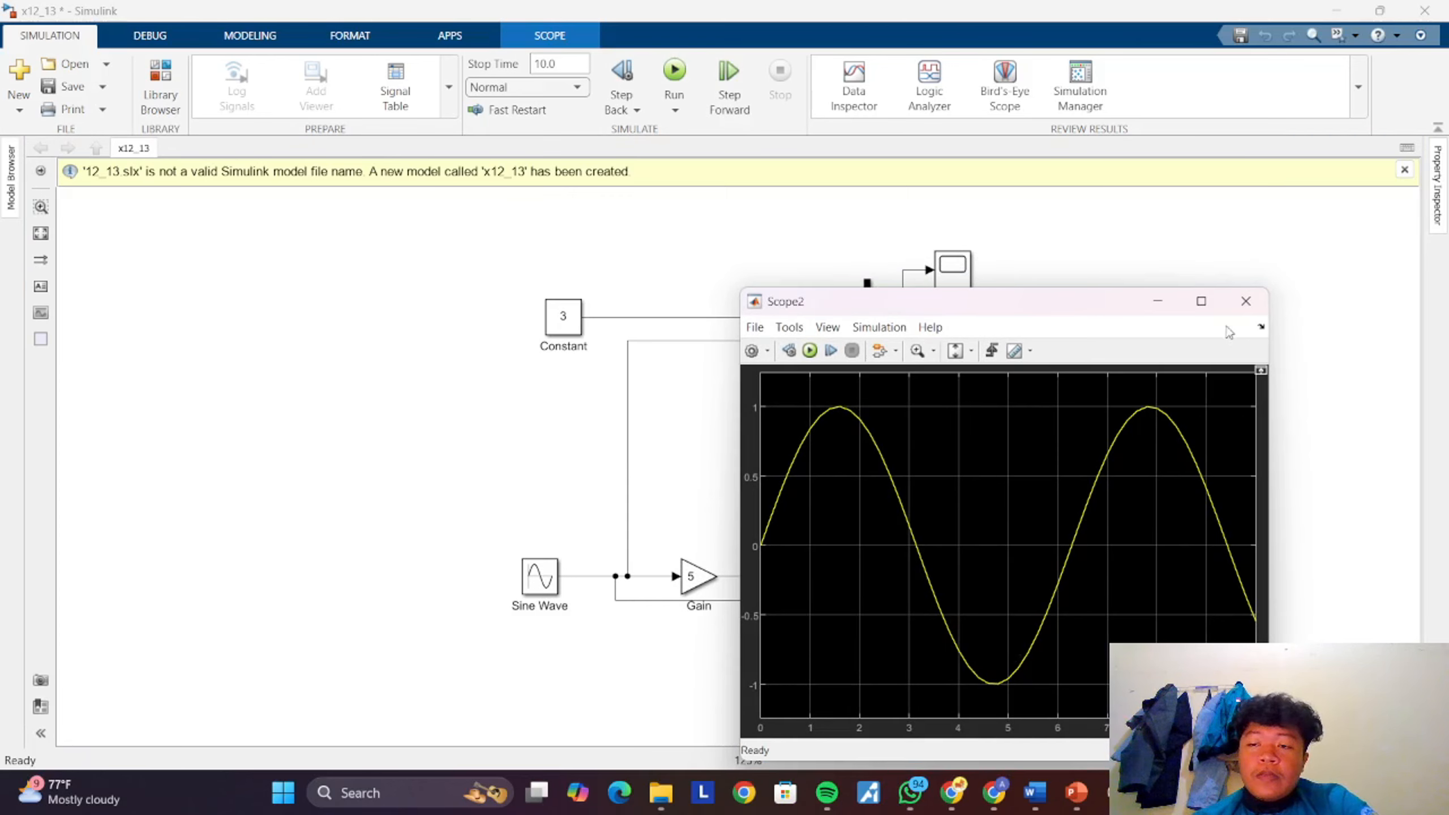
left_click(1246, 301)
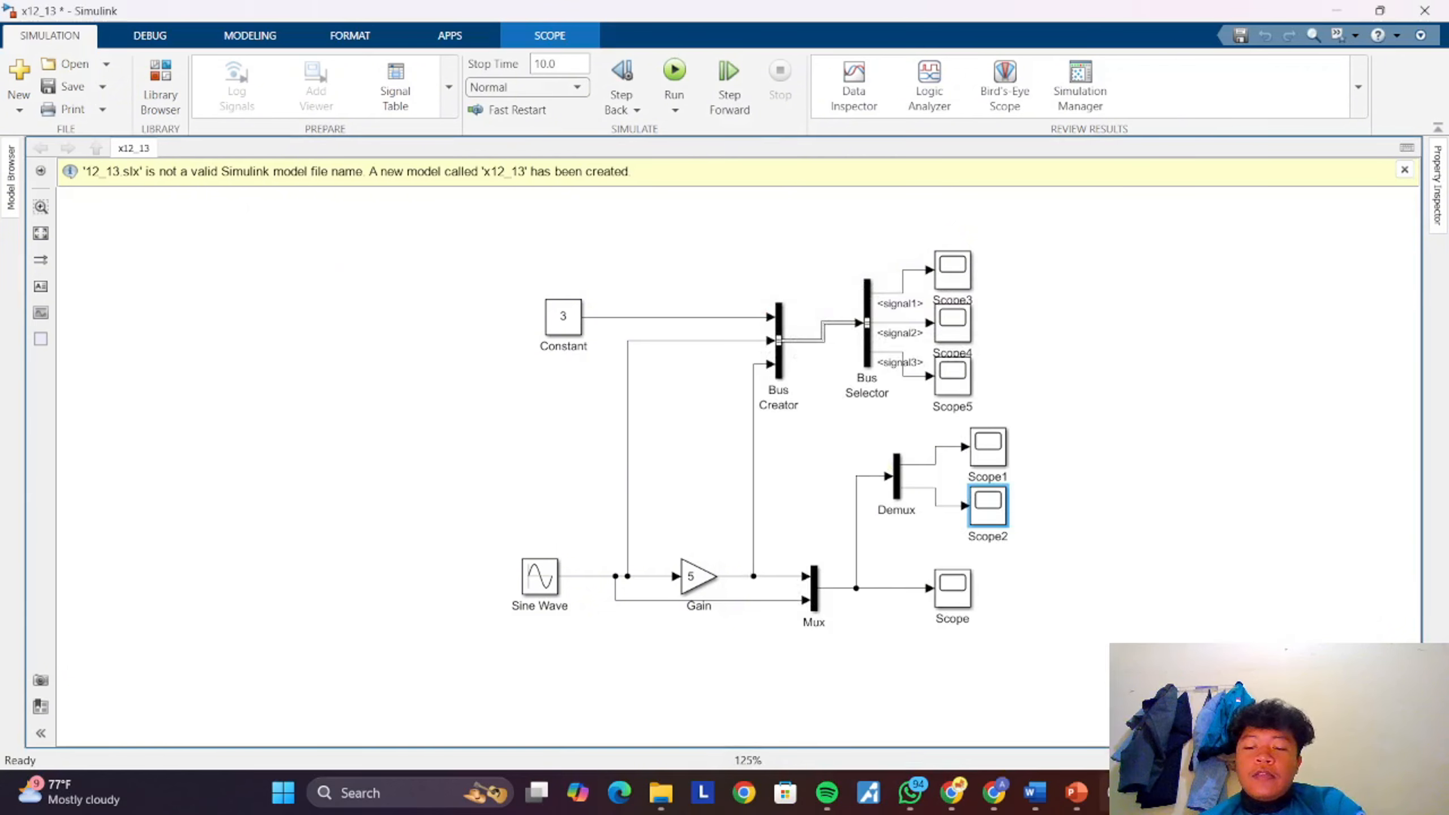
- Simulate the x140x2ESELECTOR model and view the Scope with Manual Switch1 on the Step input
left_click(1118, 793)
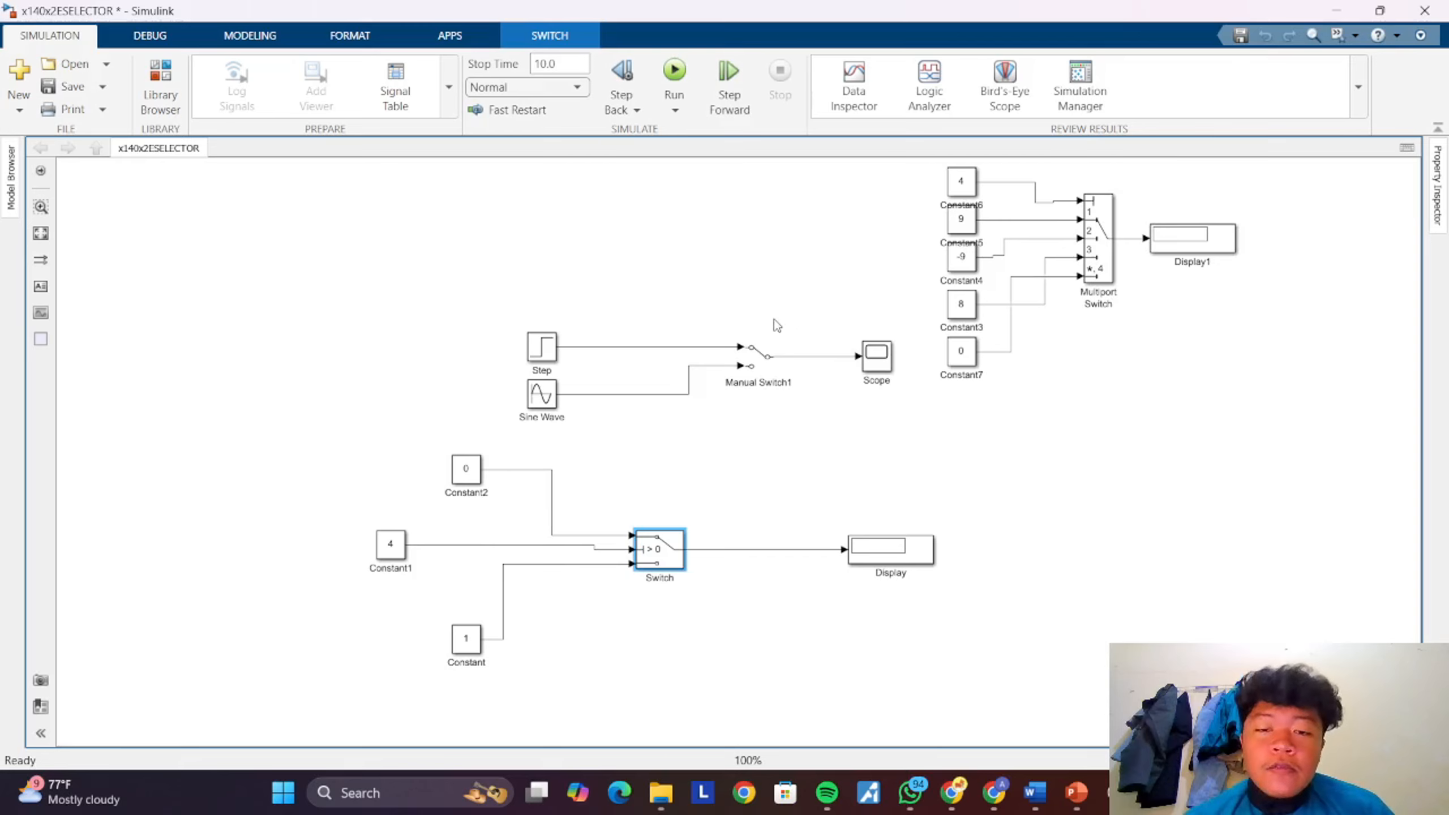
left_click(675, 69)
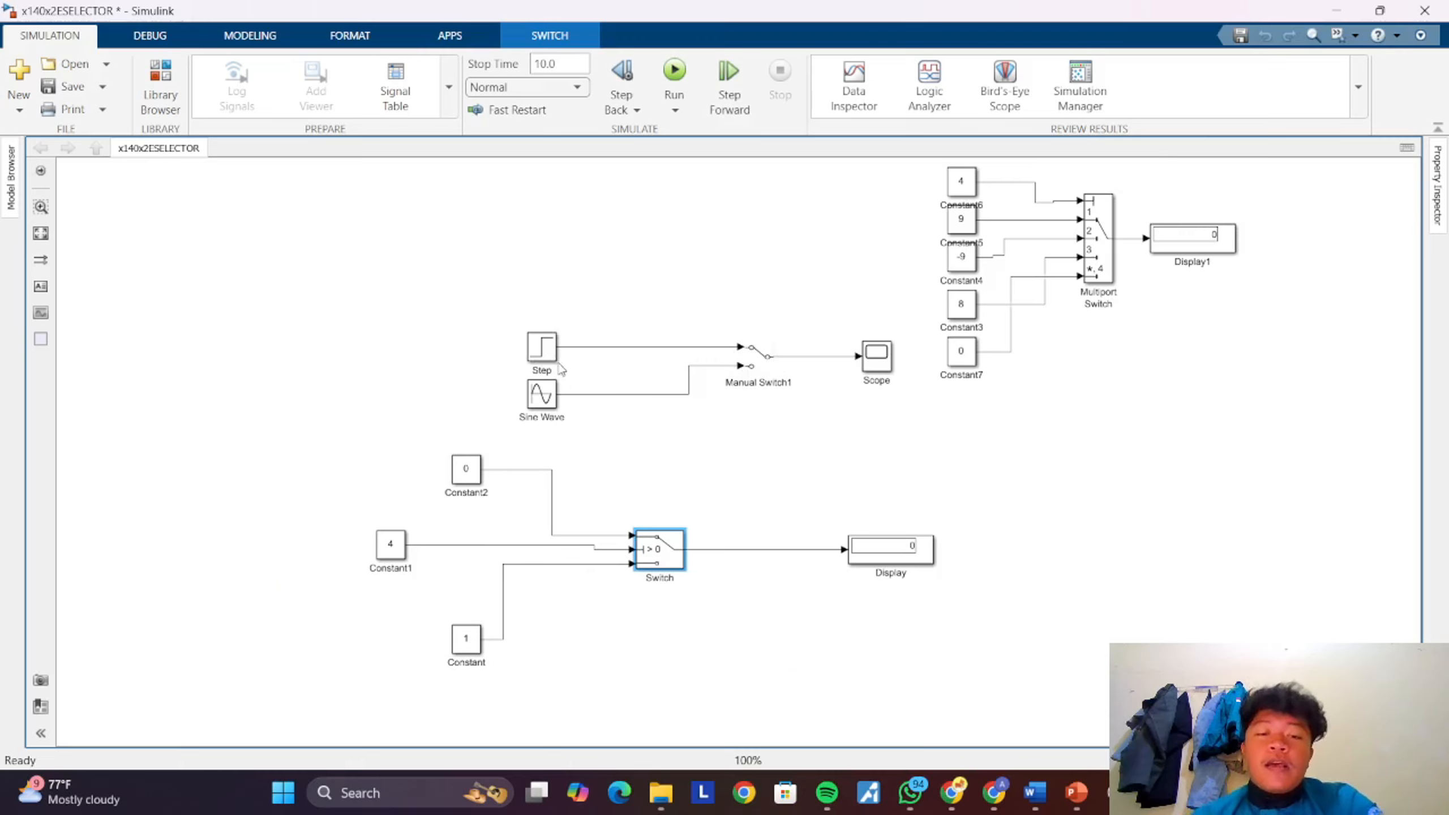
double_click(877, 356)
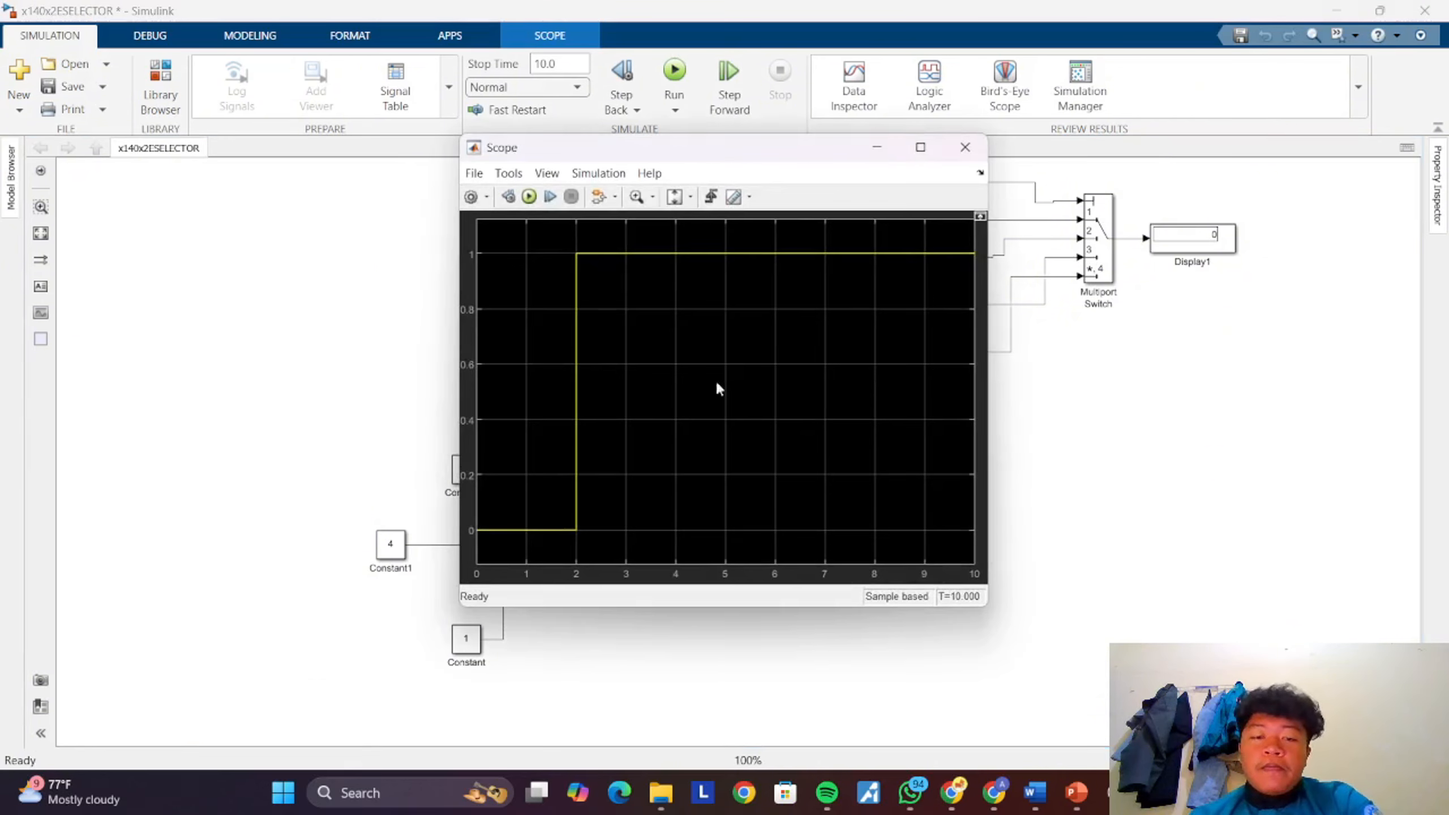
left_click(964, 147)
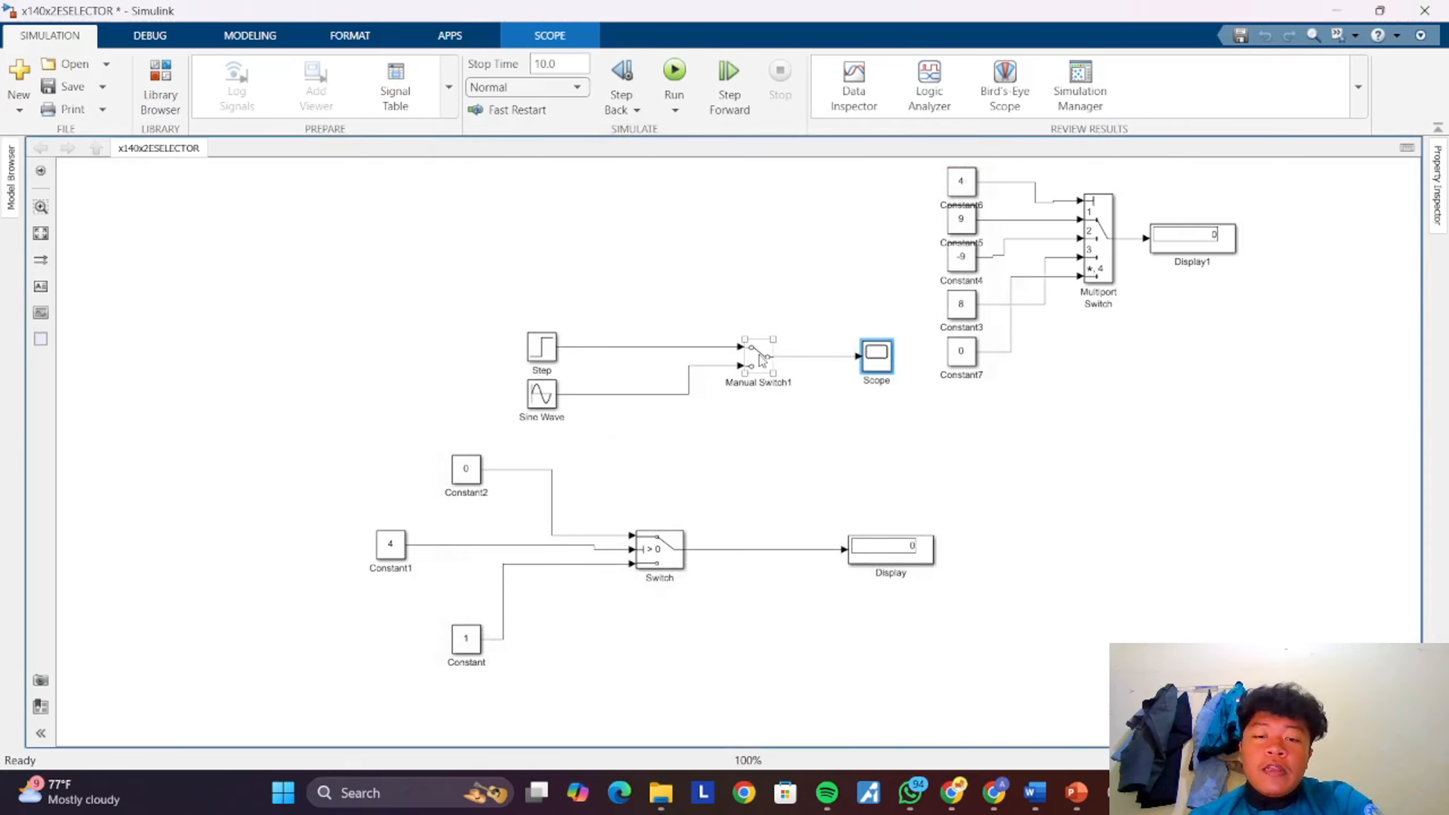
- Flip Manual Switch1 to the Sine Wave input and check the Scope before rerunning the simulation
left_click(760, 358)
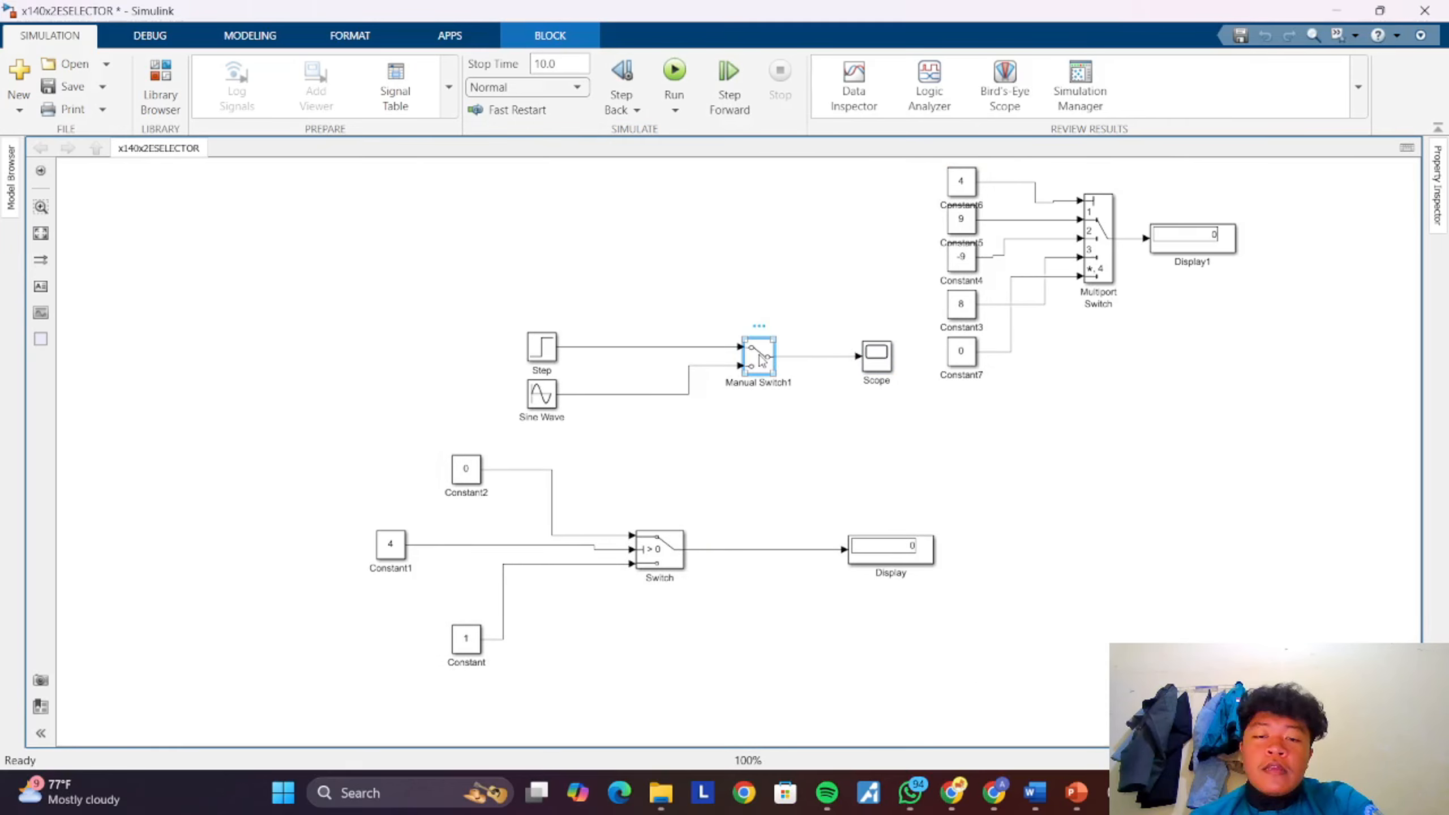
double_click(761, 359)
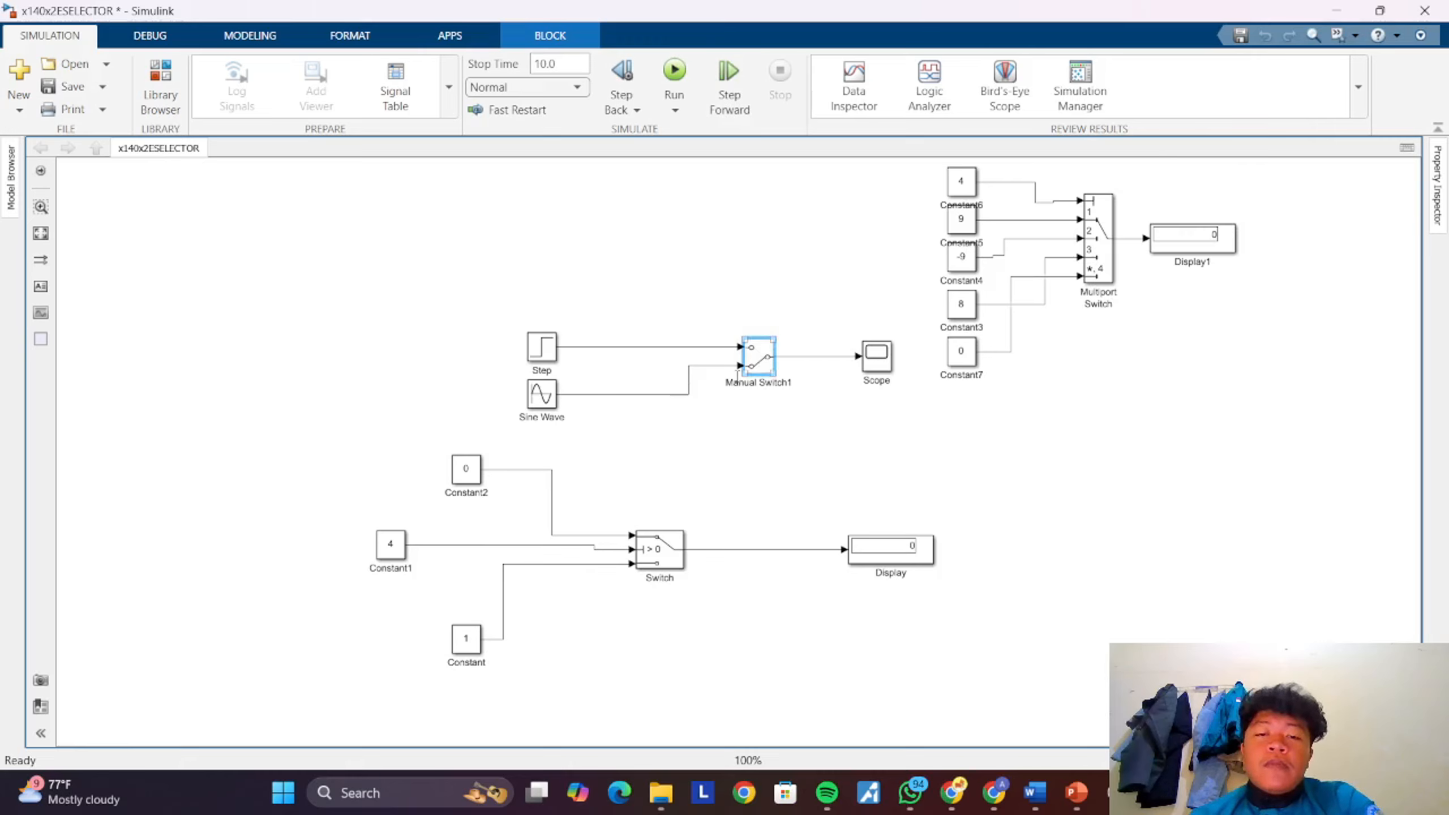
double_click(882, 356)
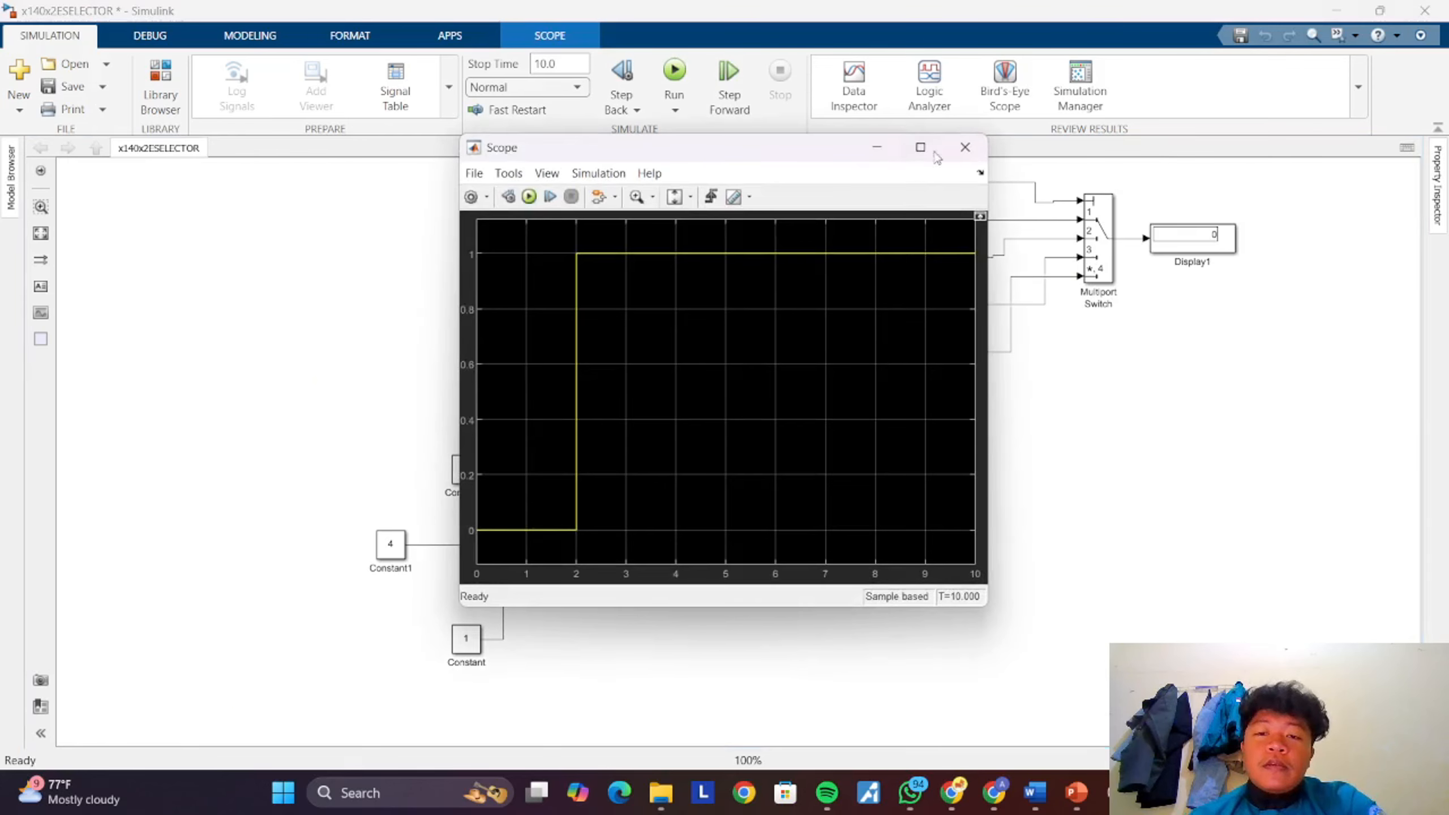
left_click(966, 147)
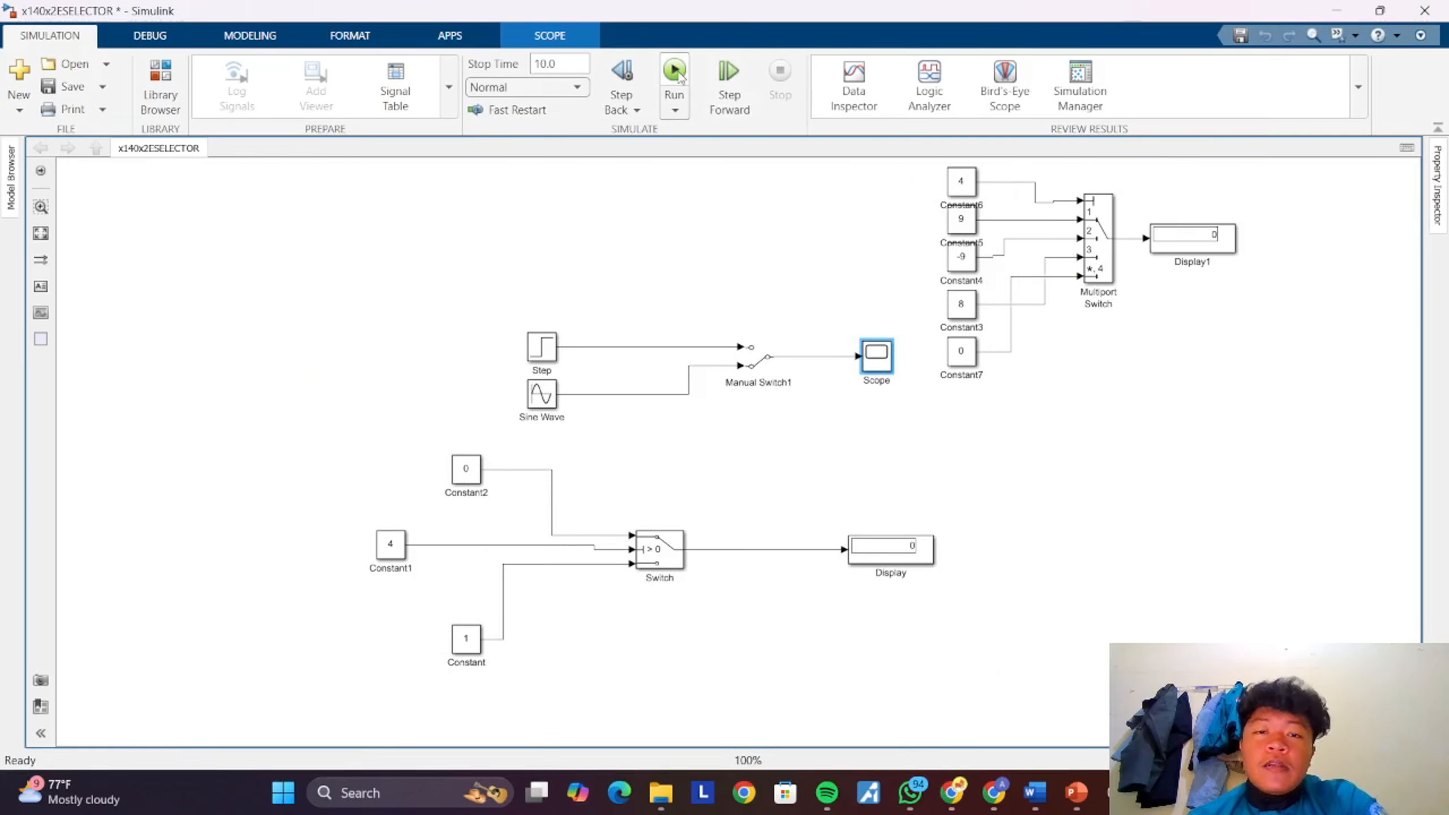
- Rerun the simulation and view the Sine Wave signal on the Scope
left_click(675, 71)
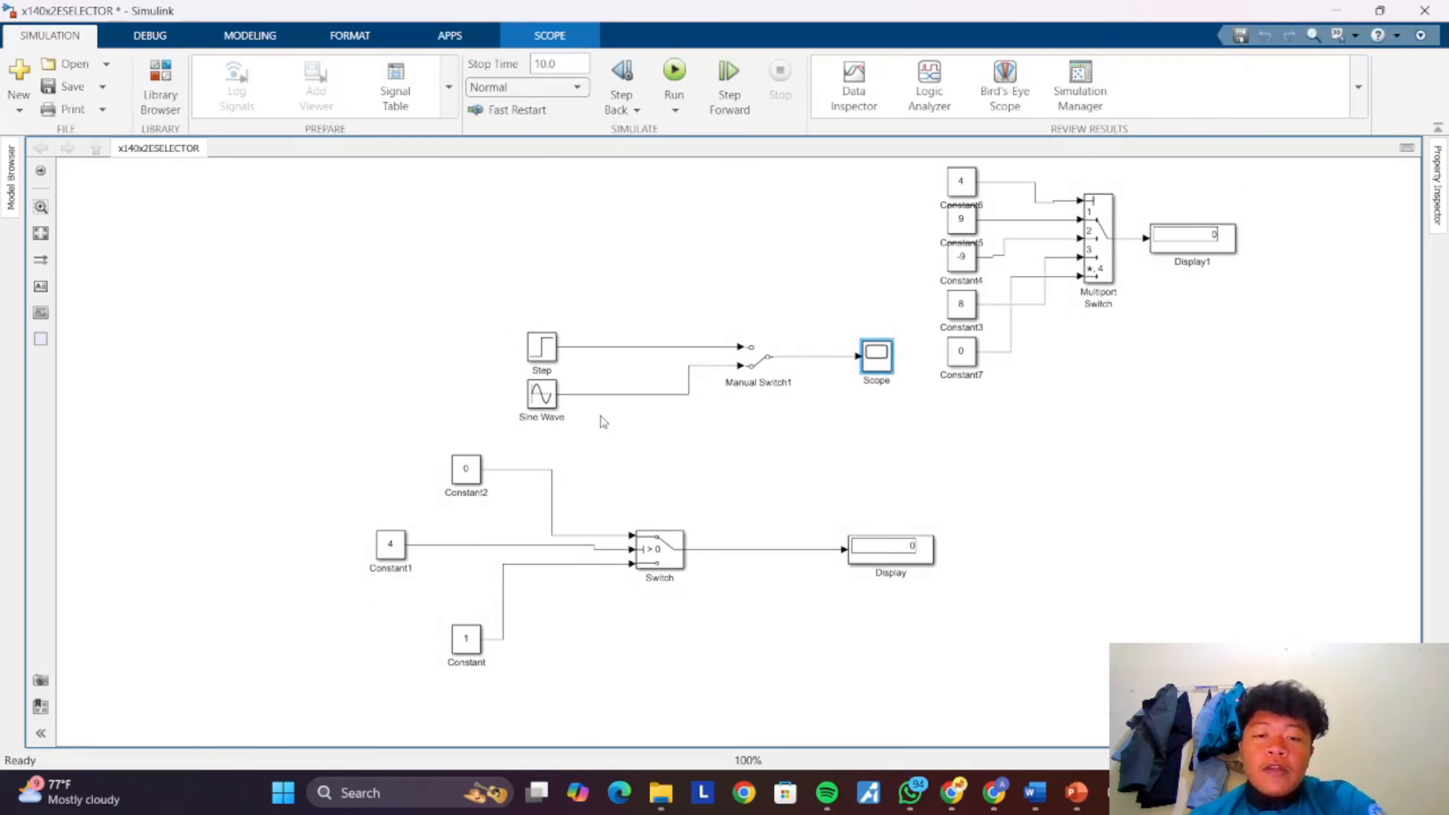
double_click(877, 355)
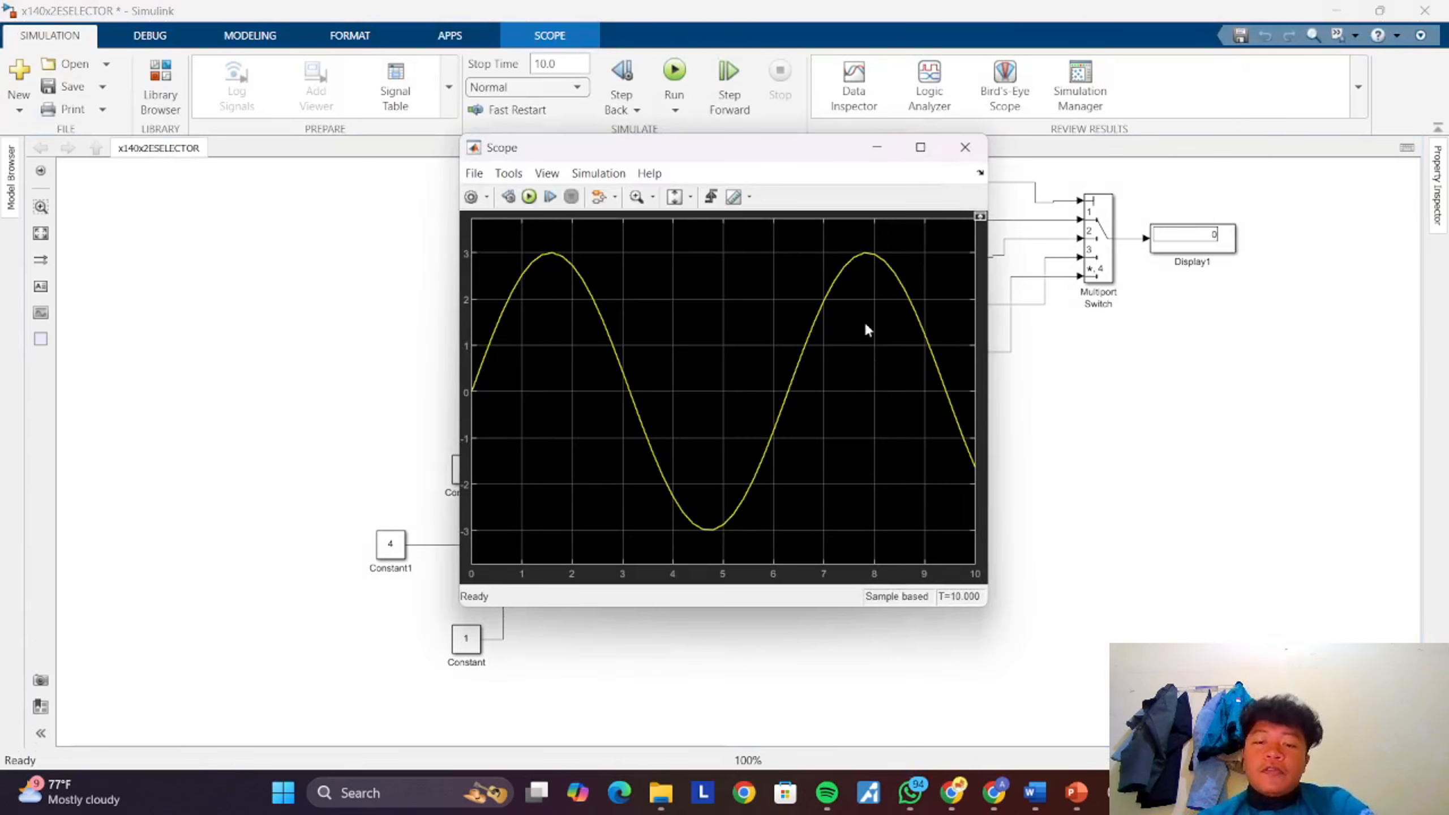
left_click(957, 156)
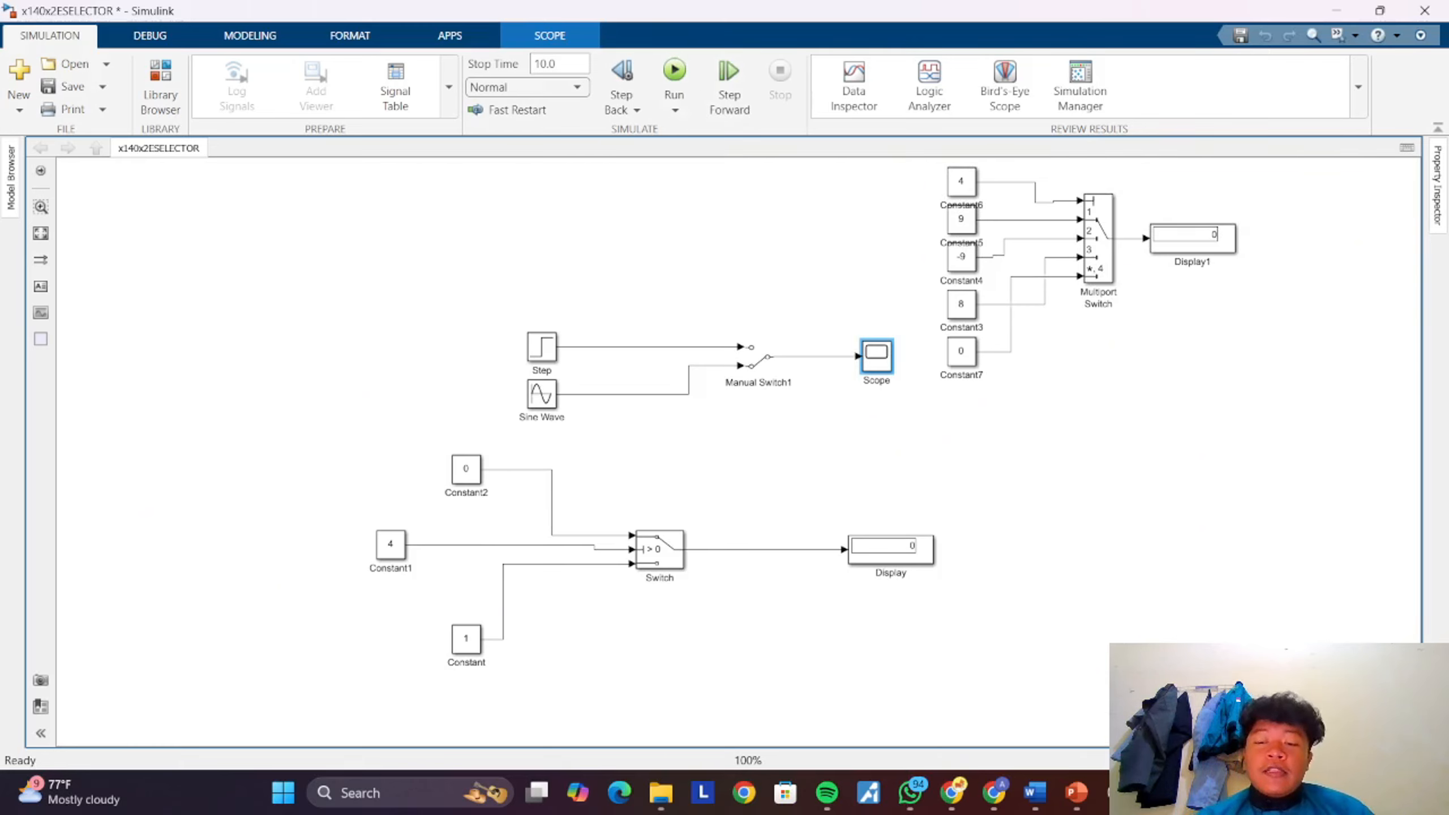
mouse_move(1116, 793)
left_click(1117, 697)
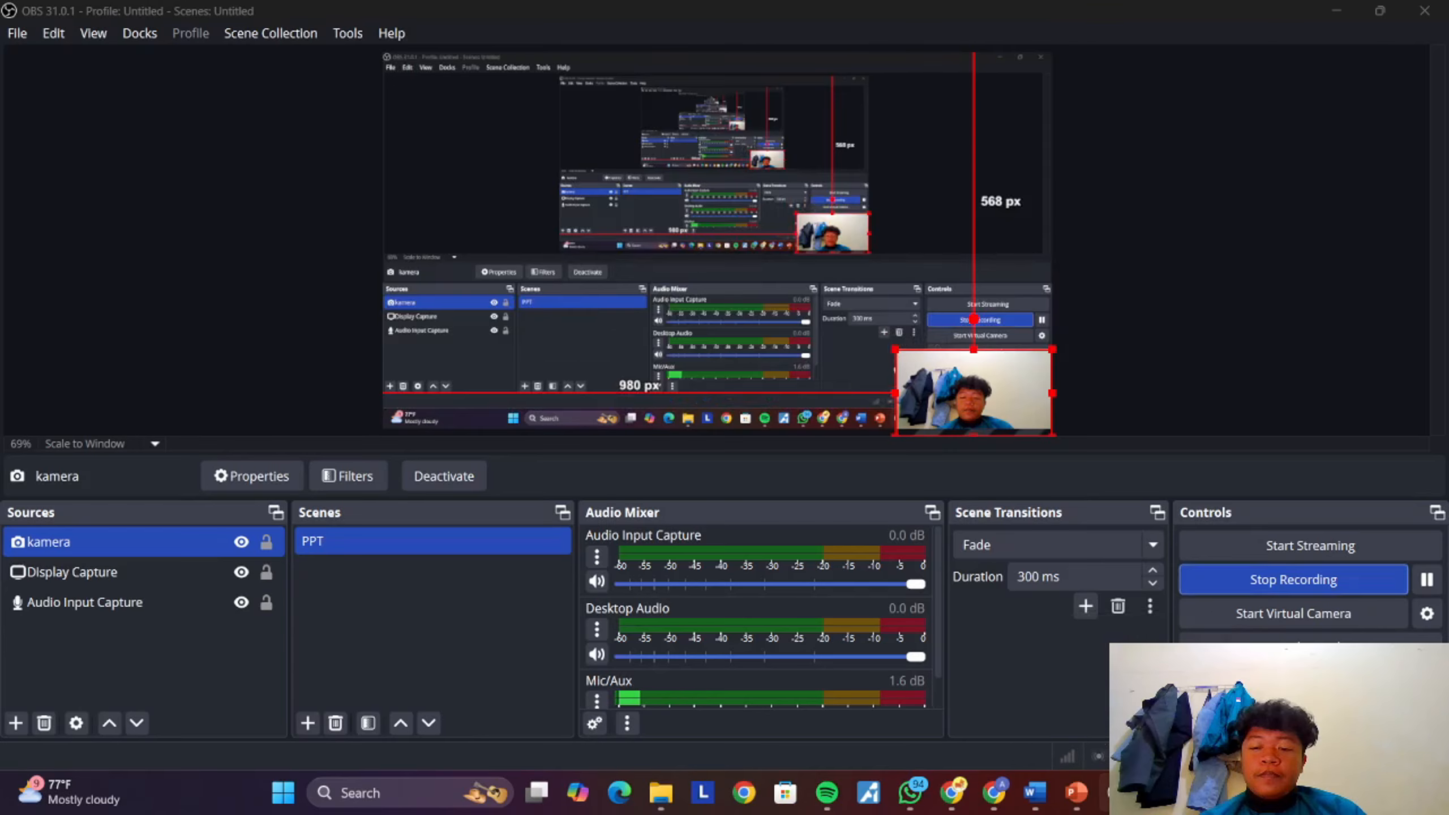
left_click(1204, 580)
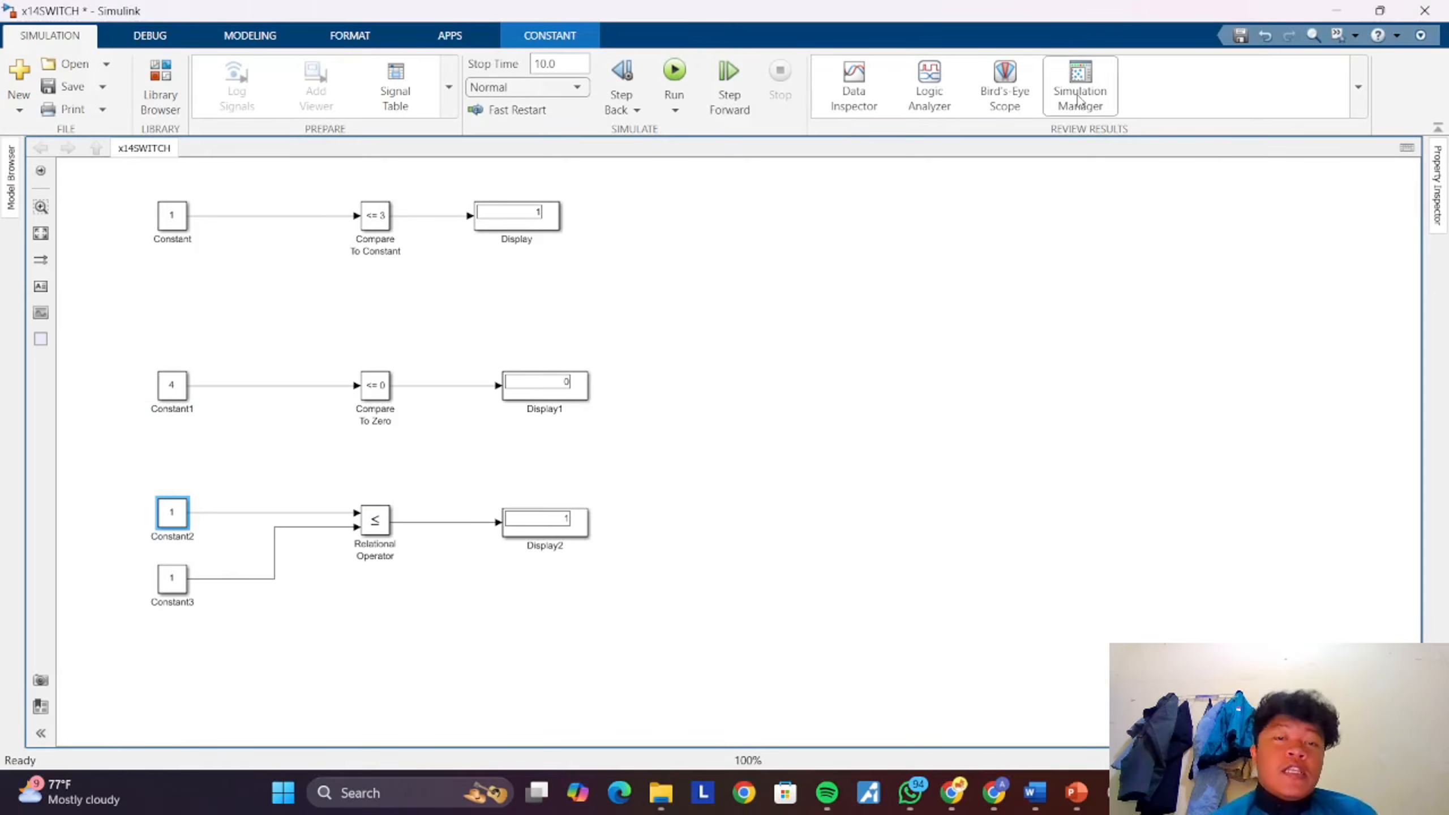
- Simulate the x14SWITCH model and examine the comparison and relational operator outputs on its three Display blocks
left_click(676, 71)
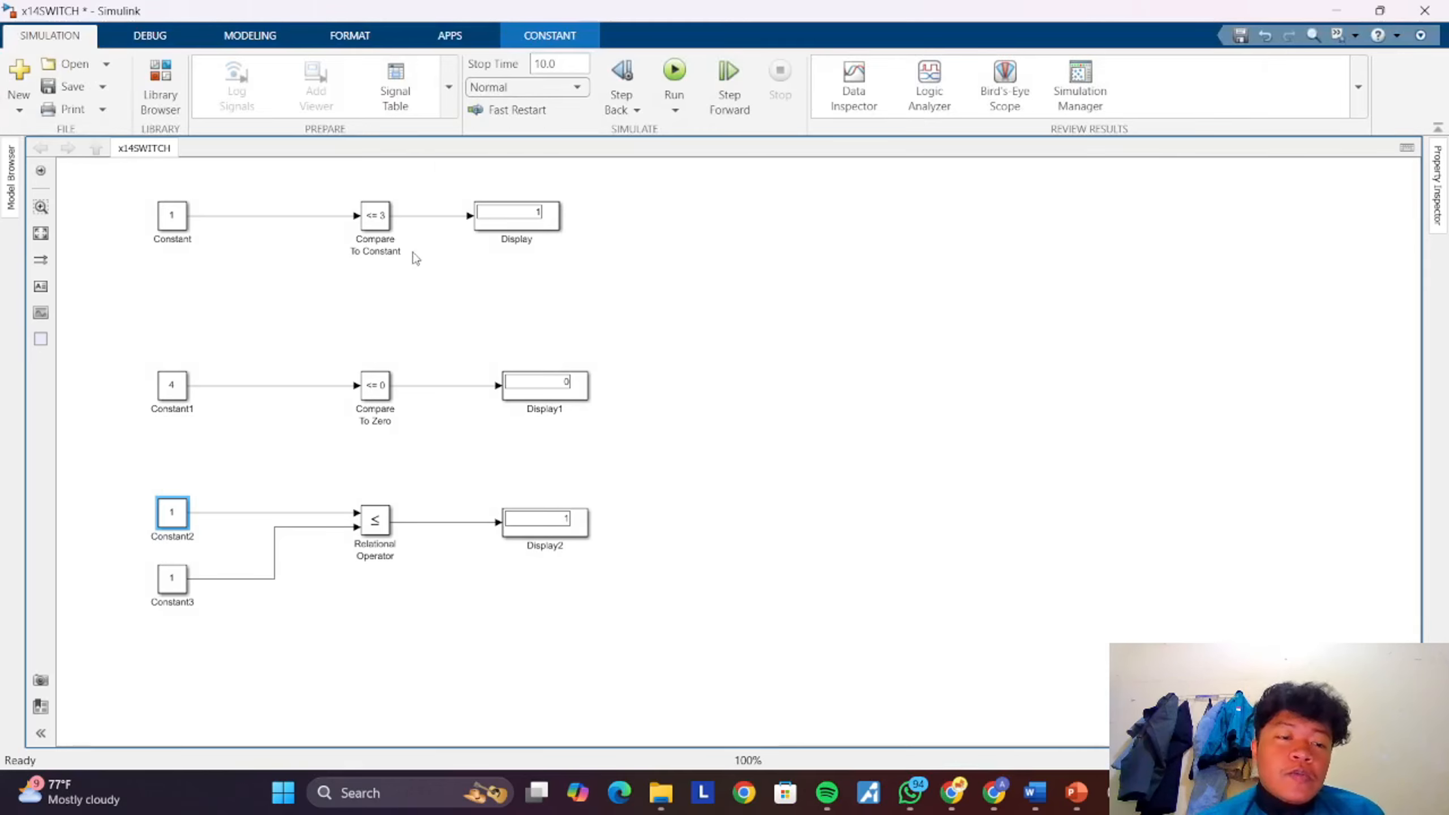
left_click(410, 286)
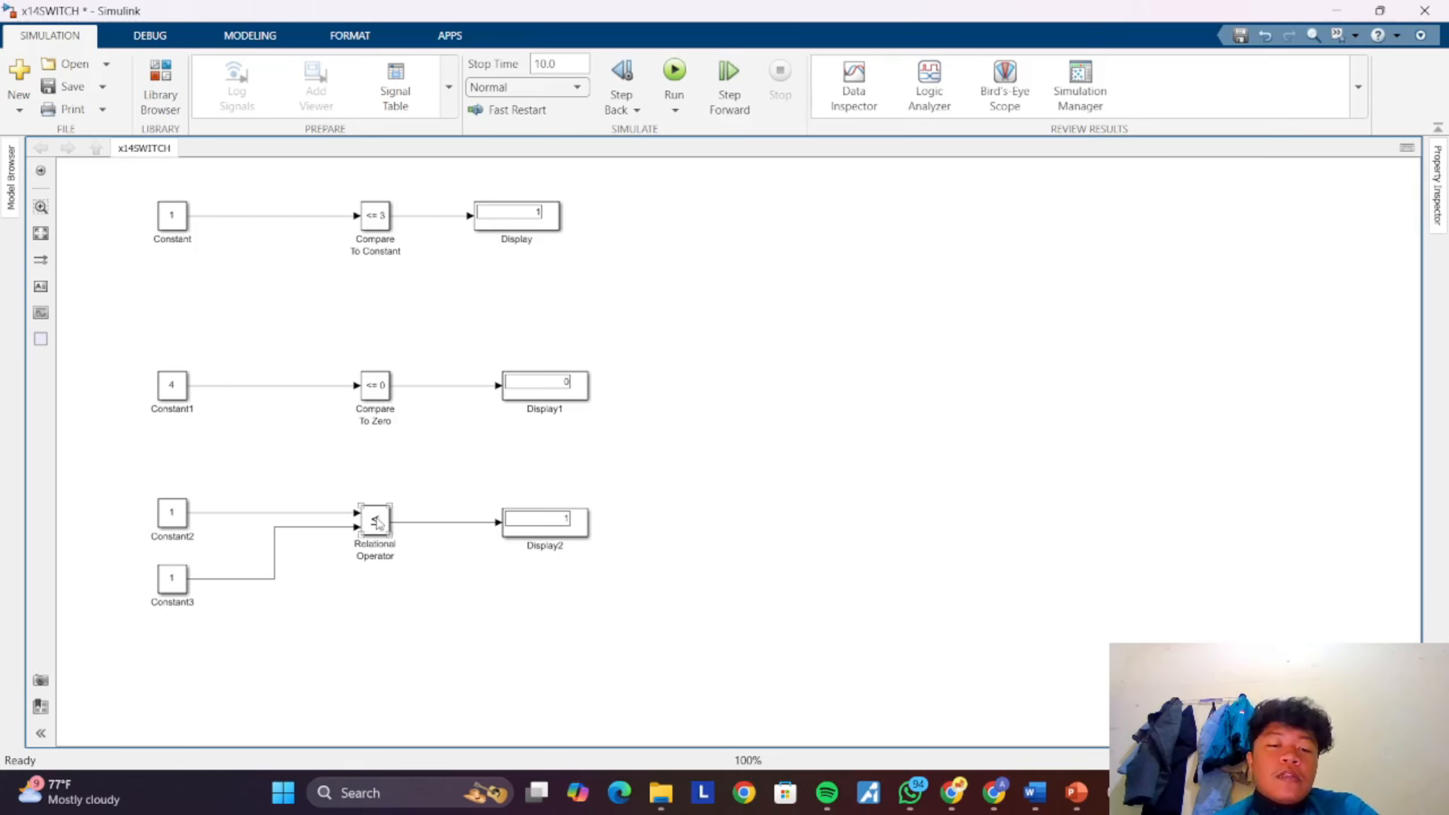
left_click(582, 529)
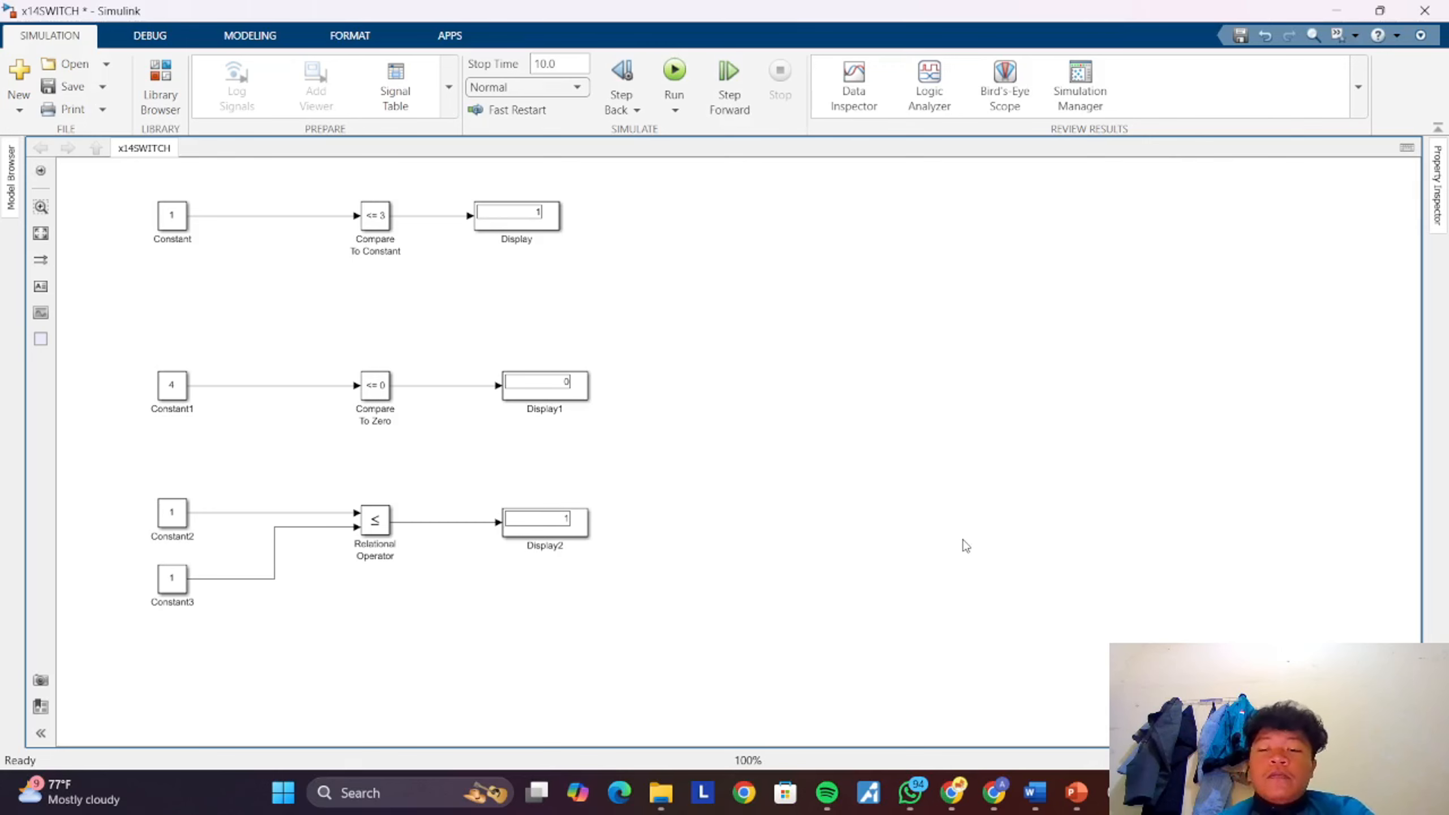
mouse_move(1118, 792)
mouse_move(1114, 712)
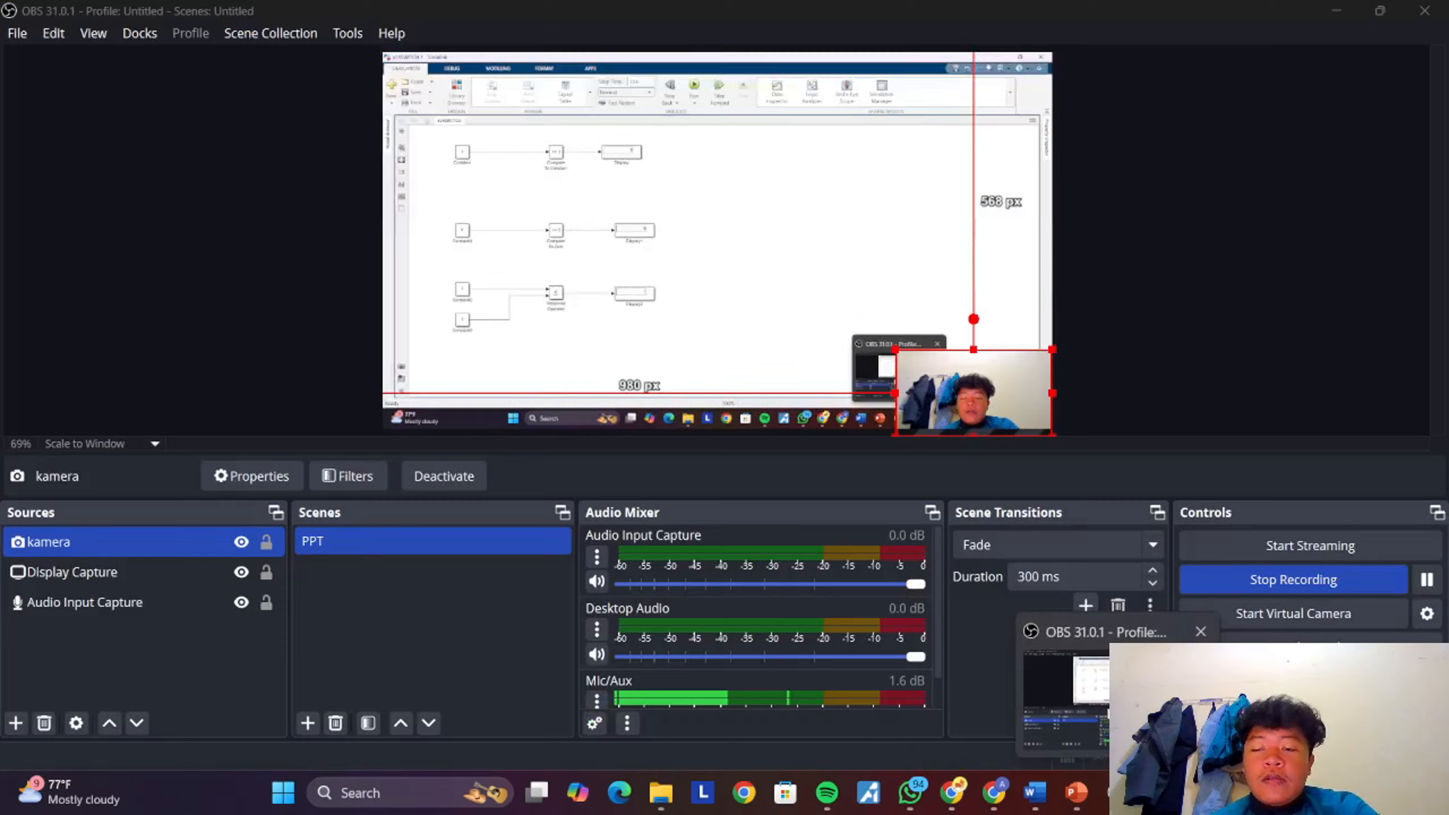
left_click(1107, 721)
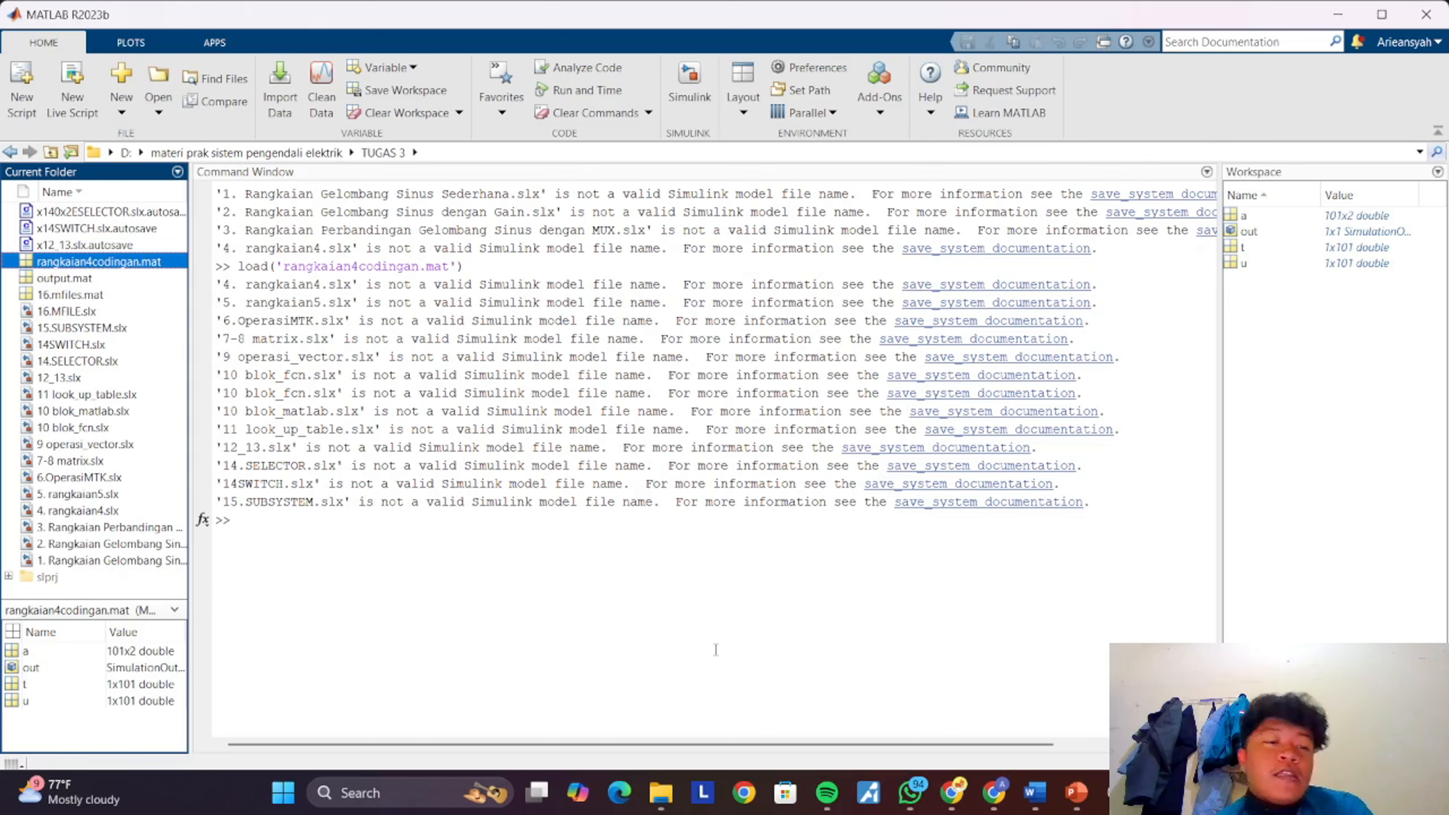
- Load the 16.mfiles.mat variables into the MATLAB workspace and open the 16.MFILE Simulink model from the TUGAS 3 folder
left_click(53, 298)
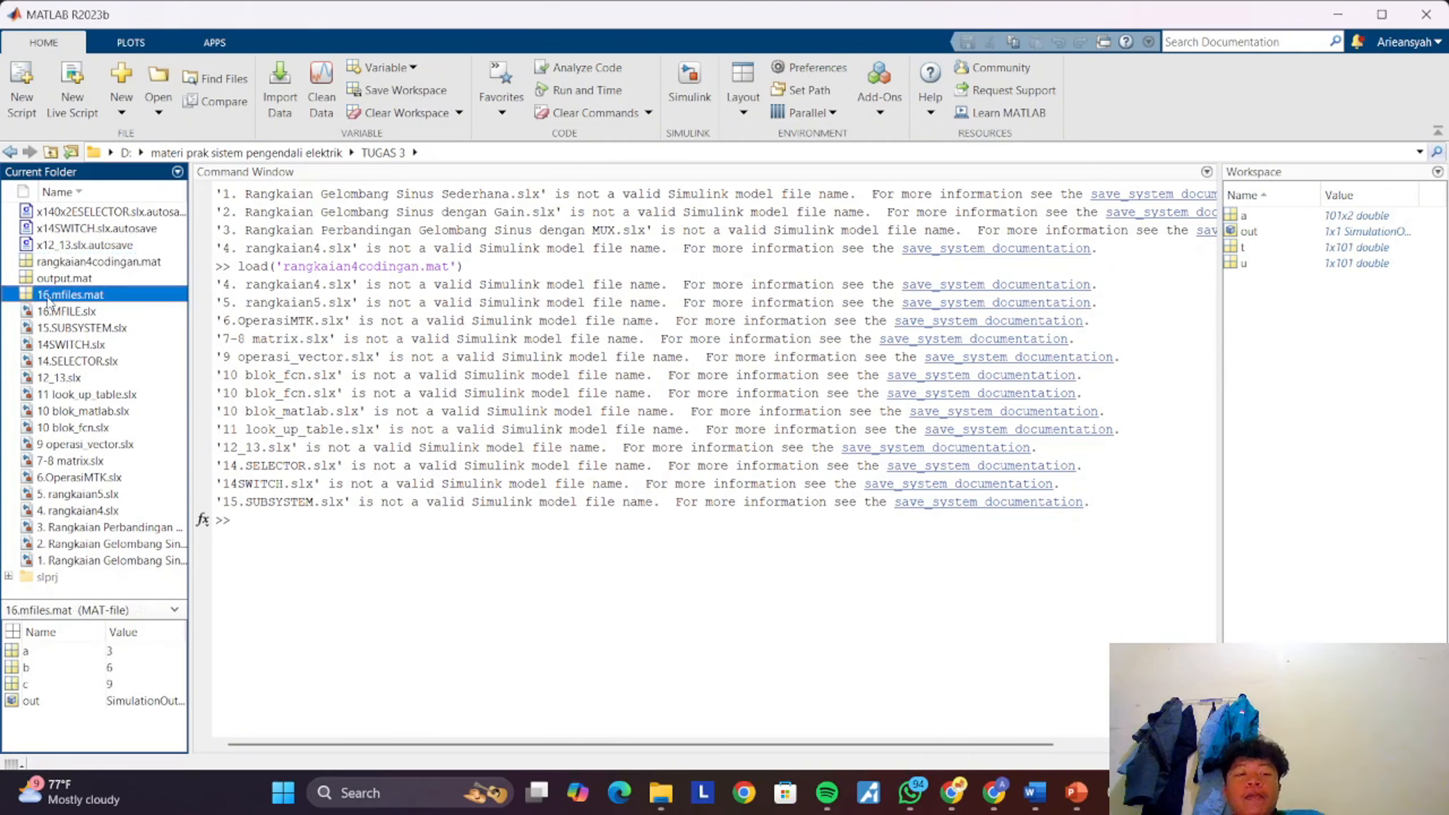
double_click(77, 294)
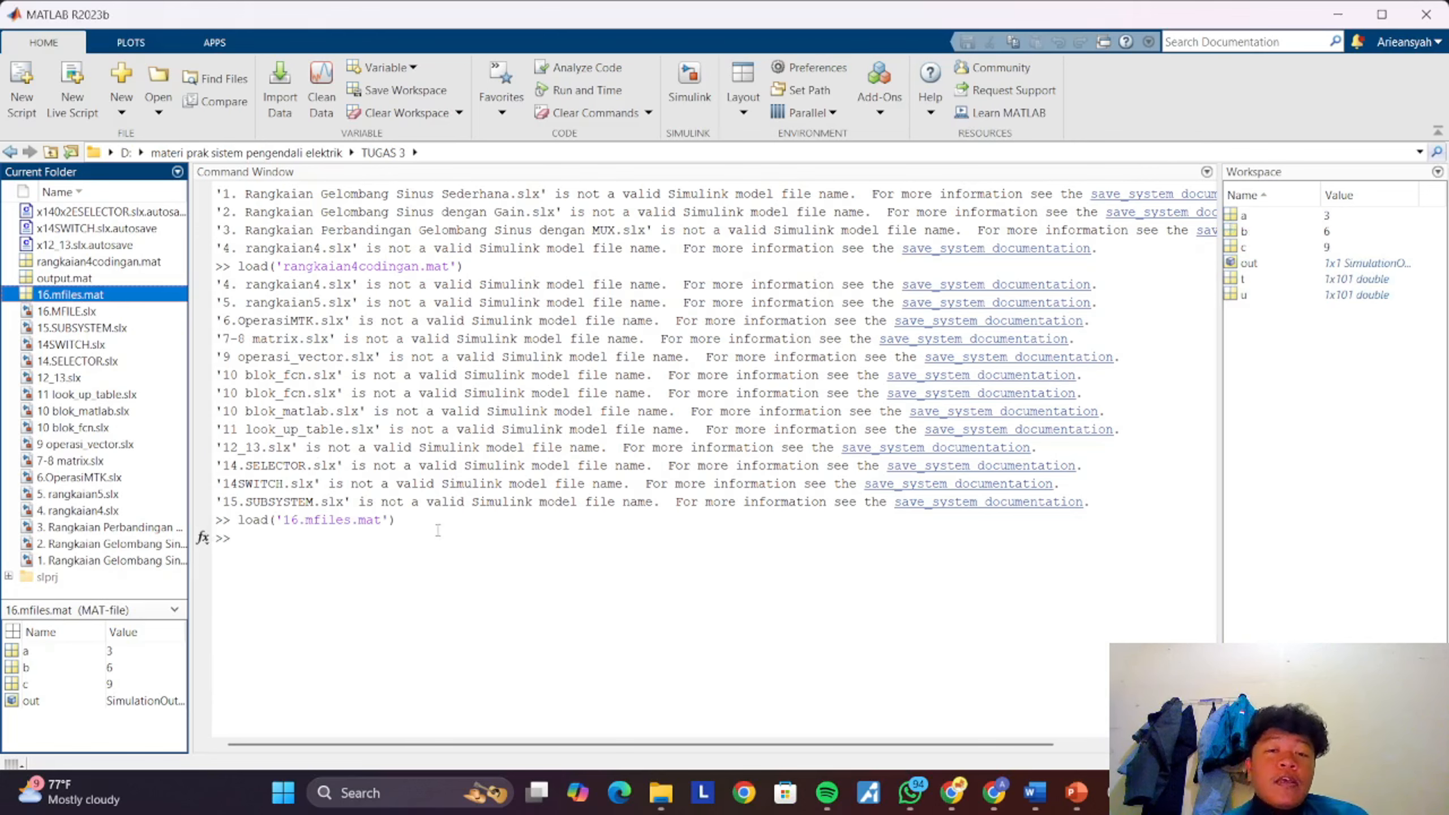
left_click(699, 91)
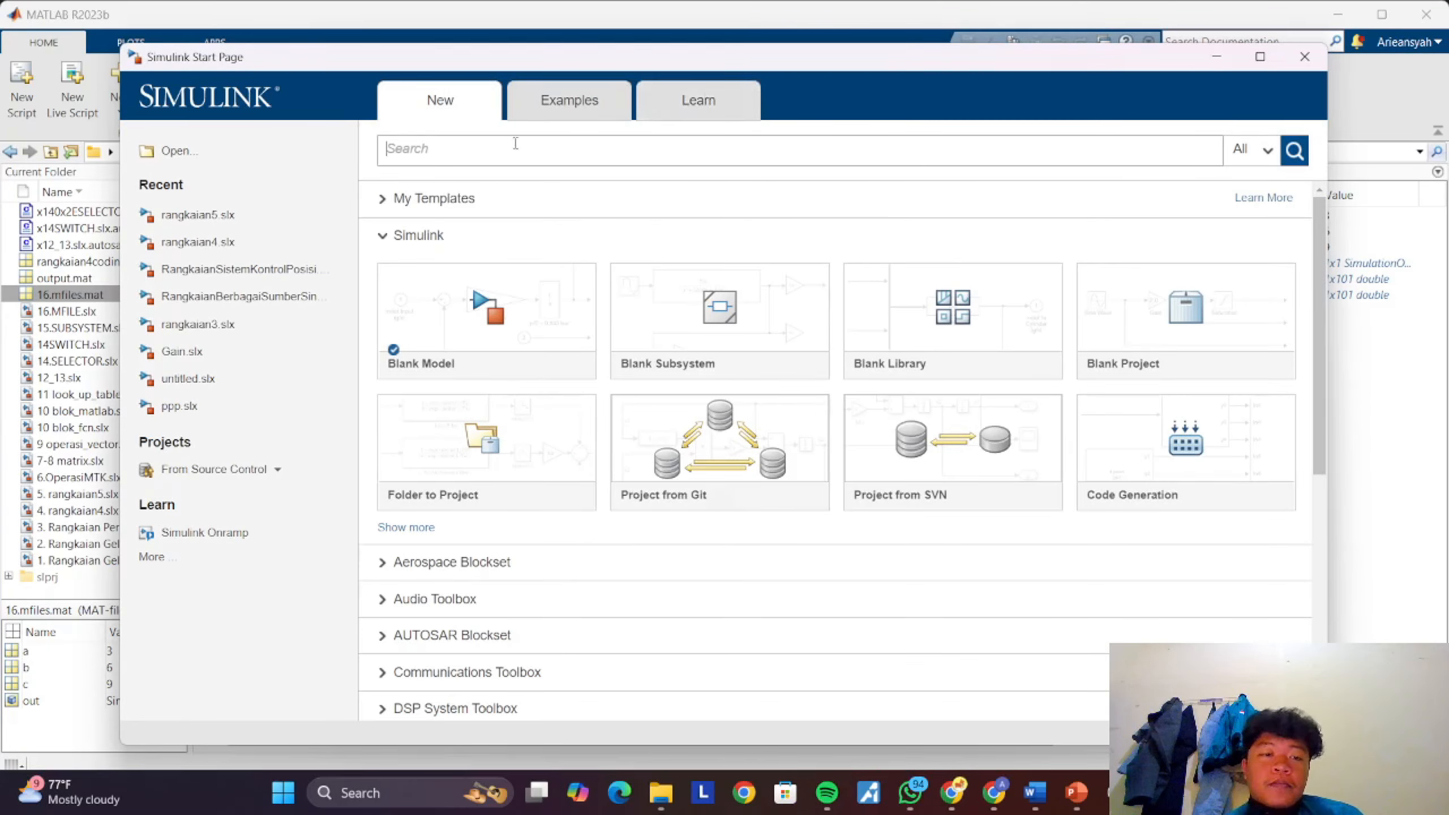
left_click(230, 152)
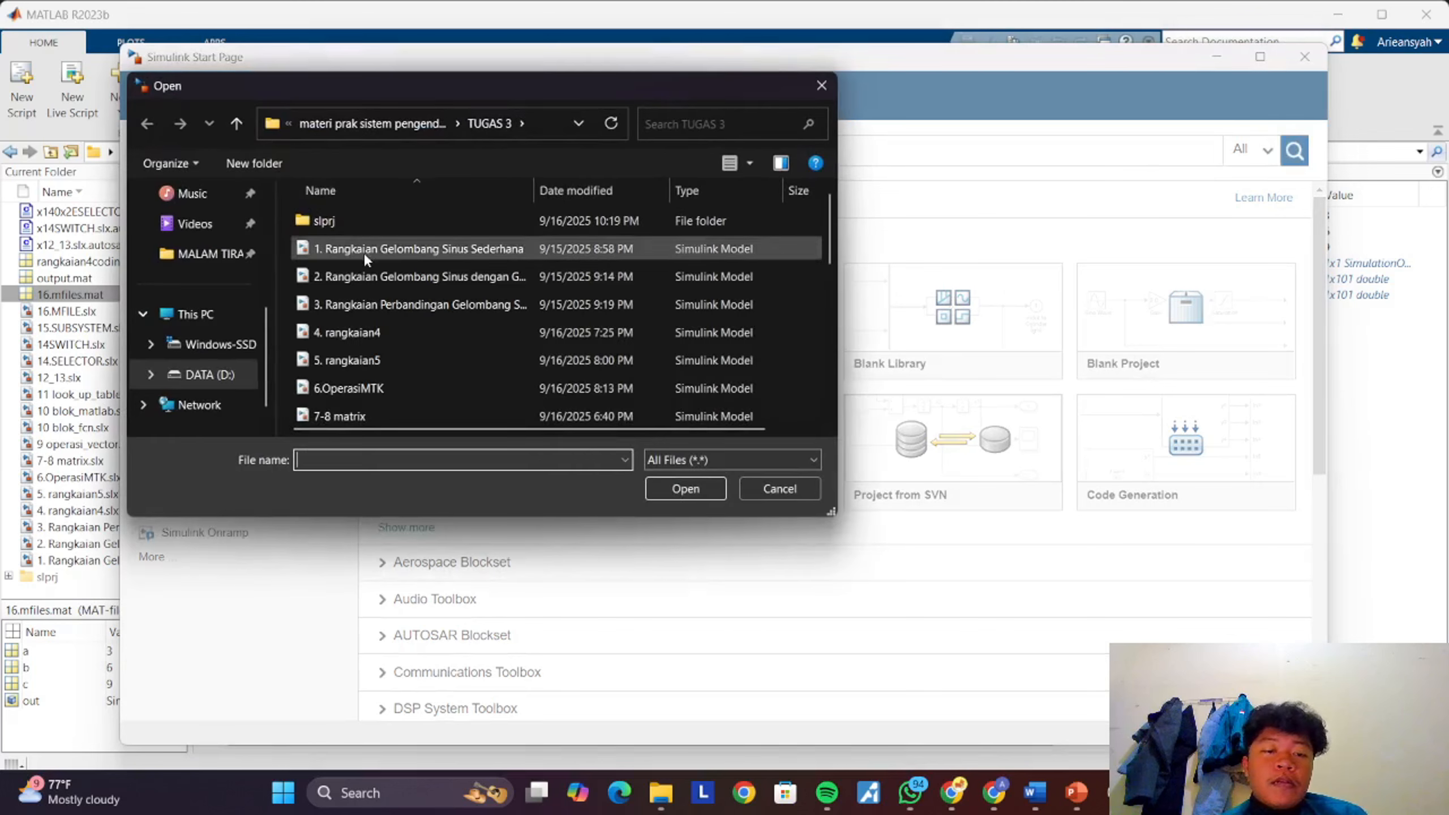
scroll(381, 304, "down", 5)
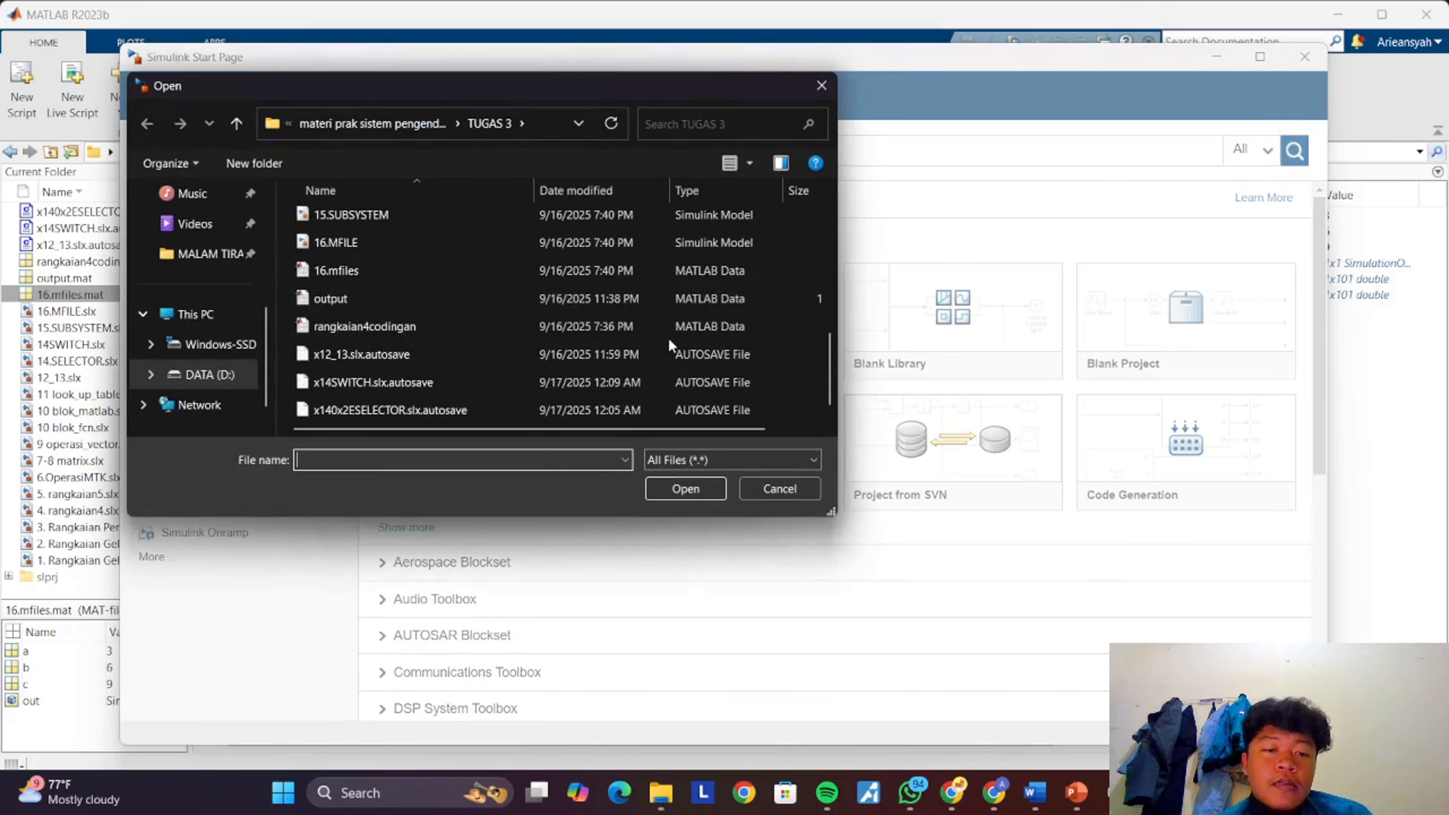
left_click(415, 273)
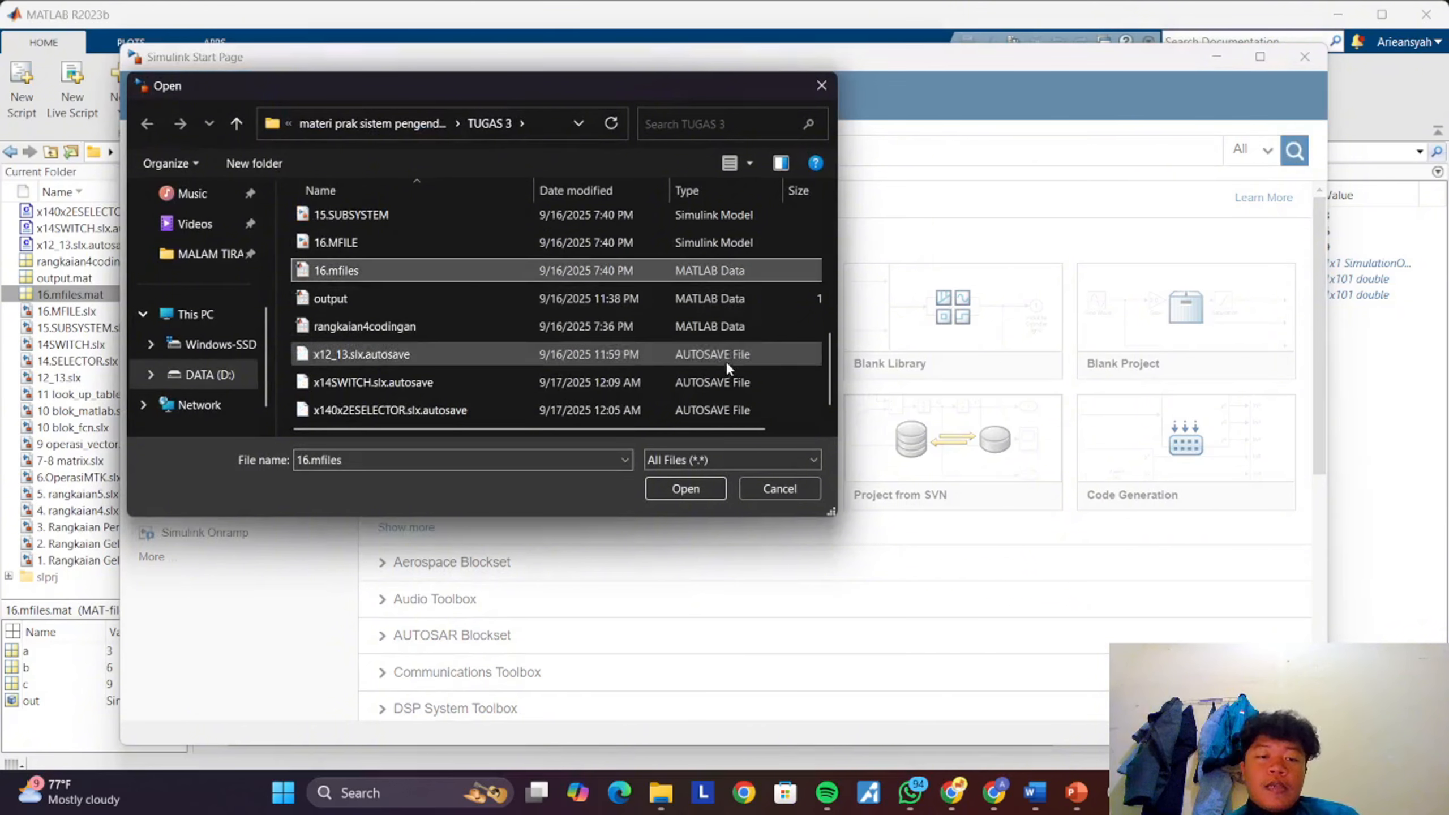
left_click(652, 240)
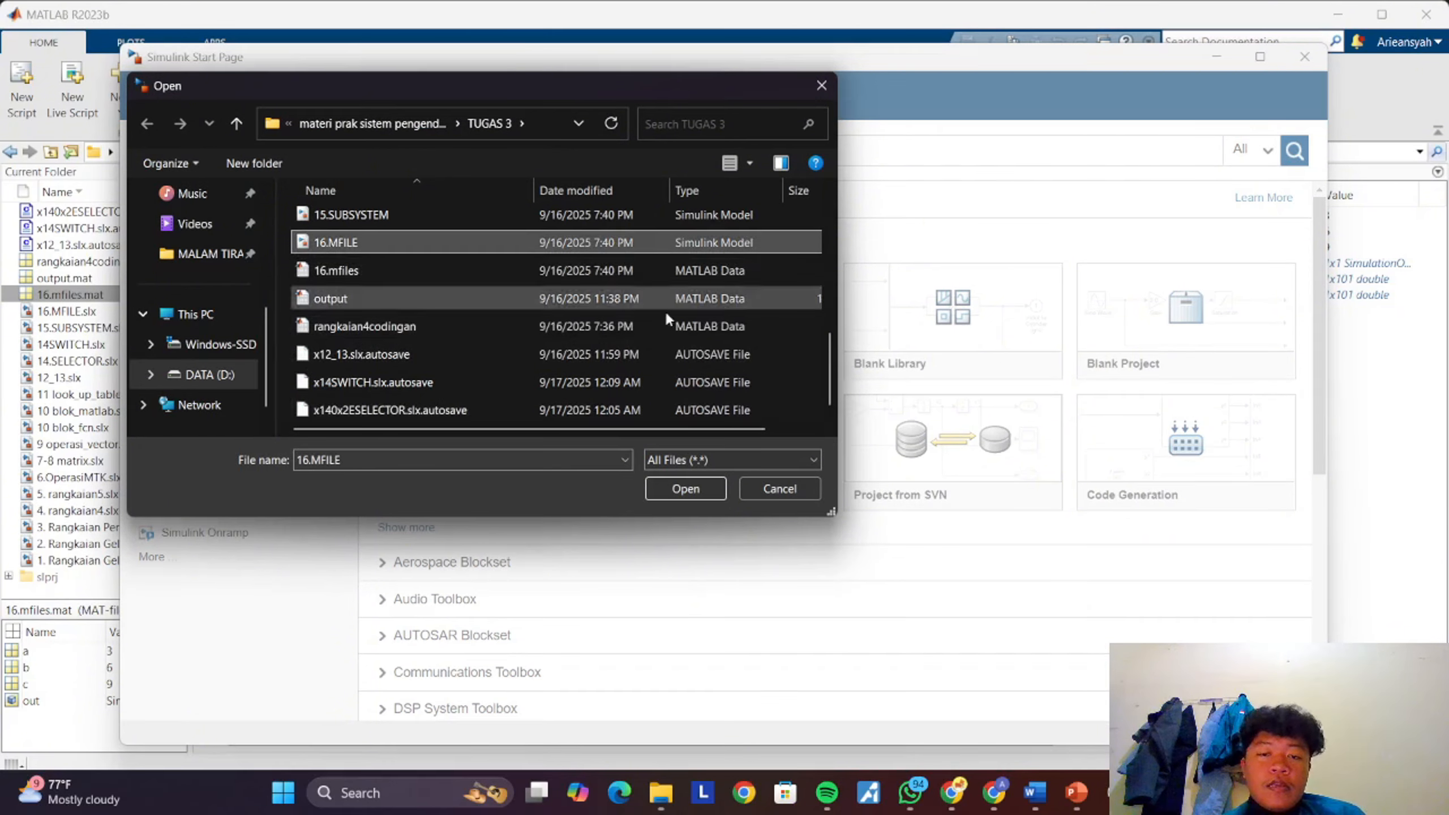
left_click(685, 487)
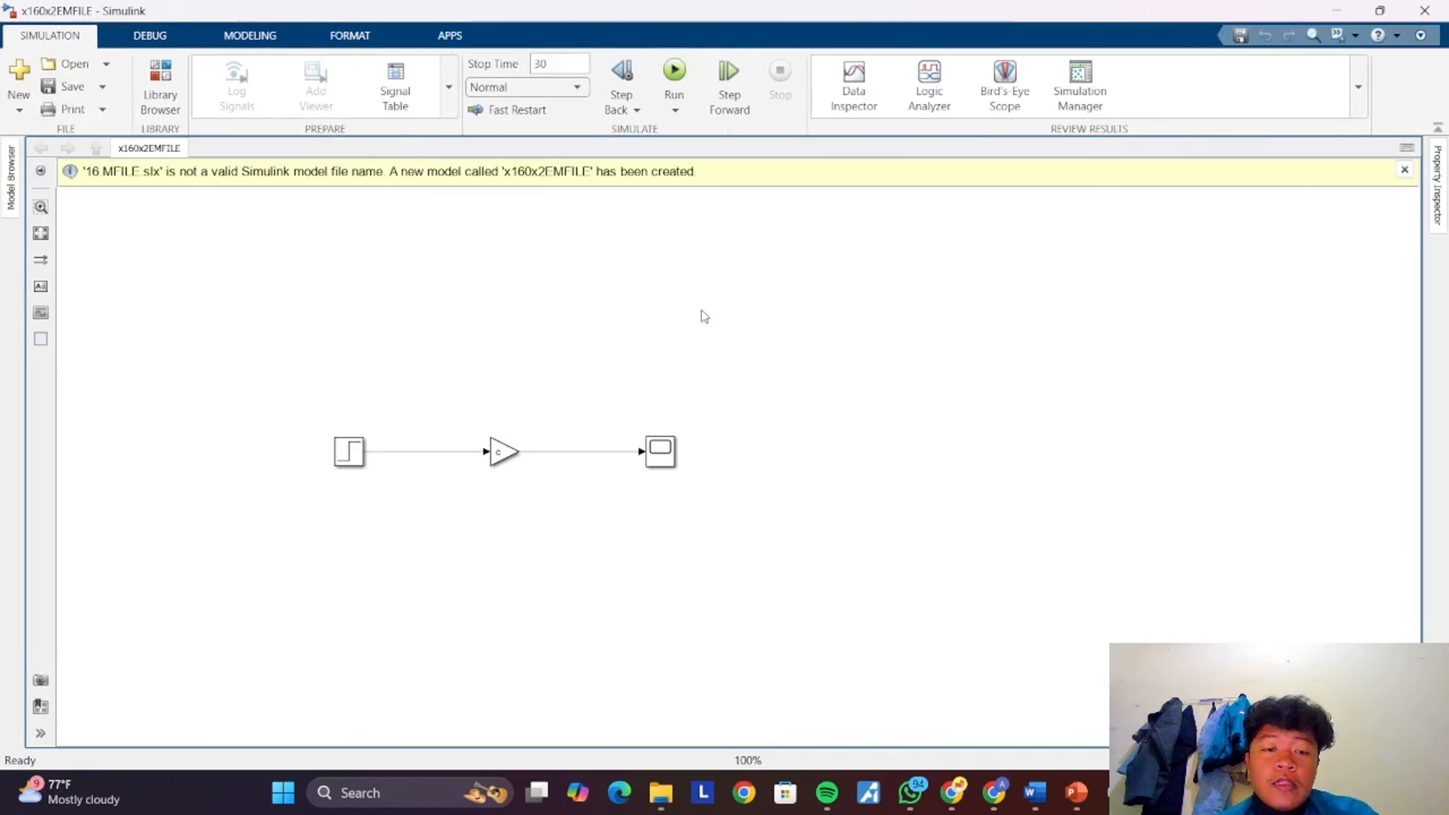
- Simulate the x160x2EMFILE model and inspect its Gain block, which uses variable c
scroll(684, 347, "up", 1)
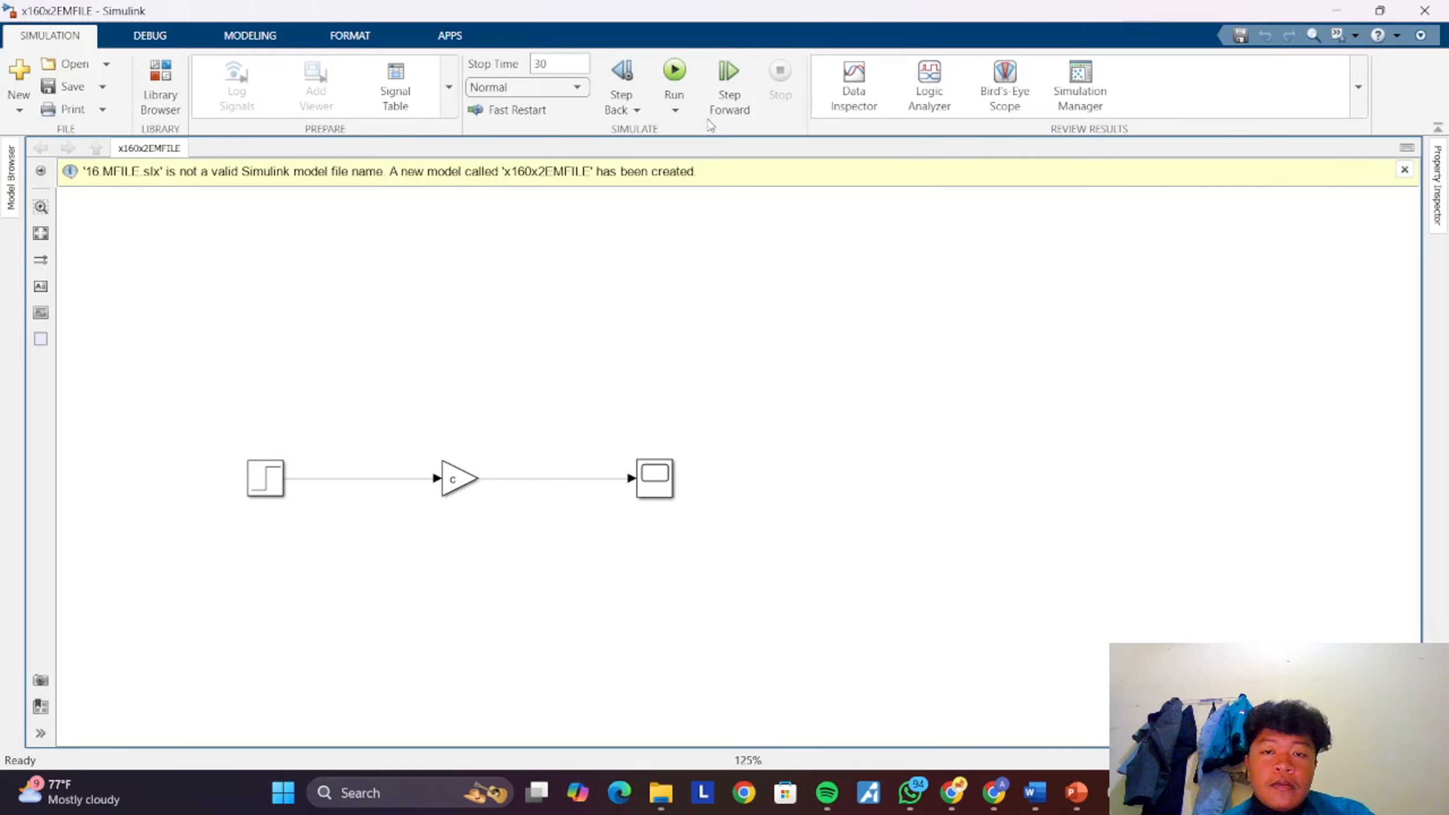
left_click(674, 73)
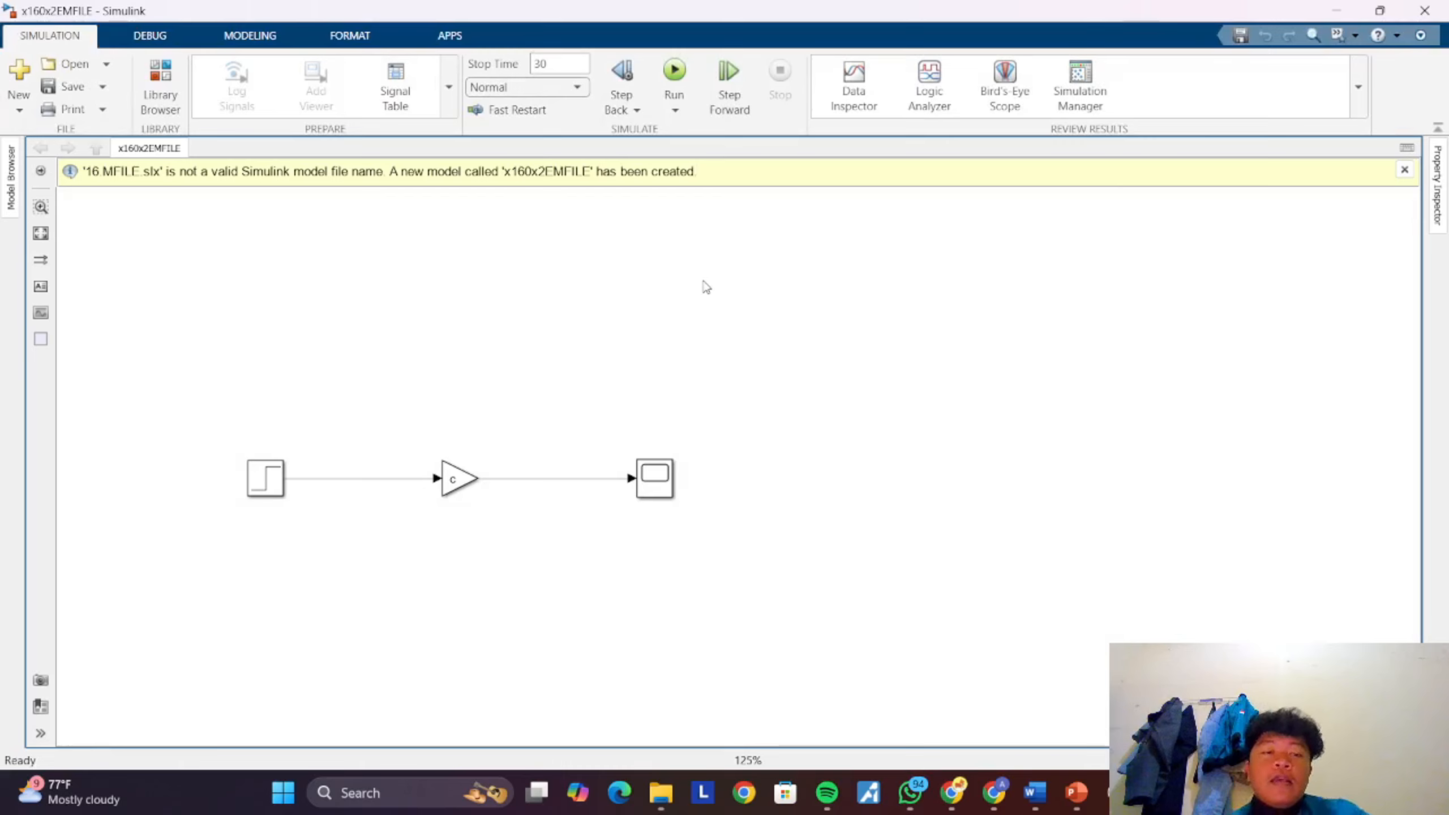
left_click(467, 484)
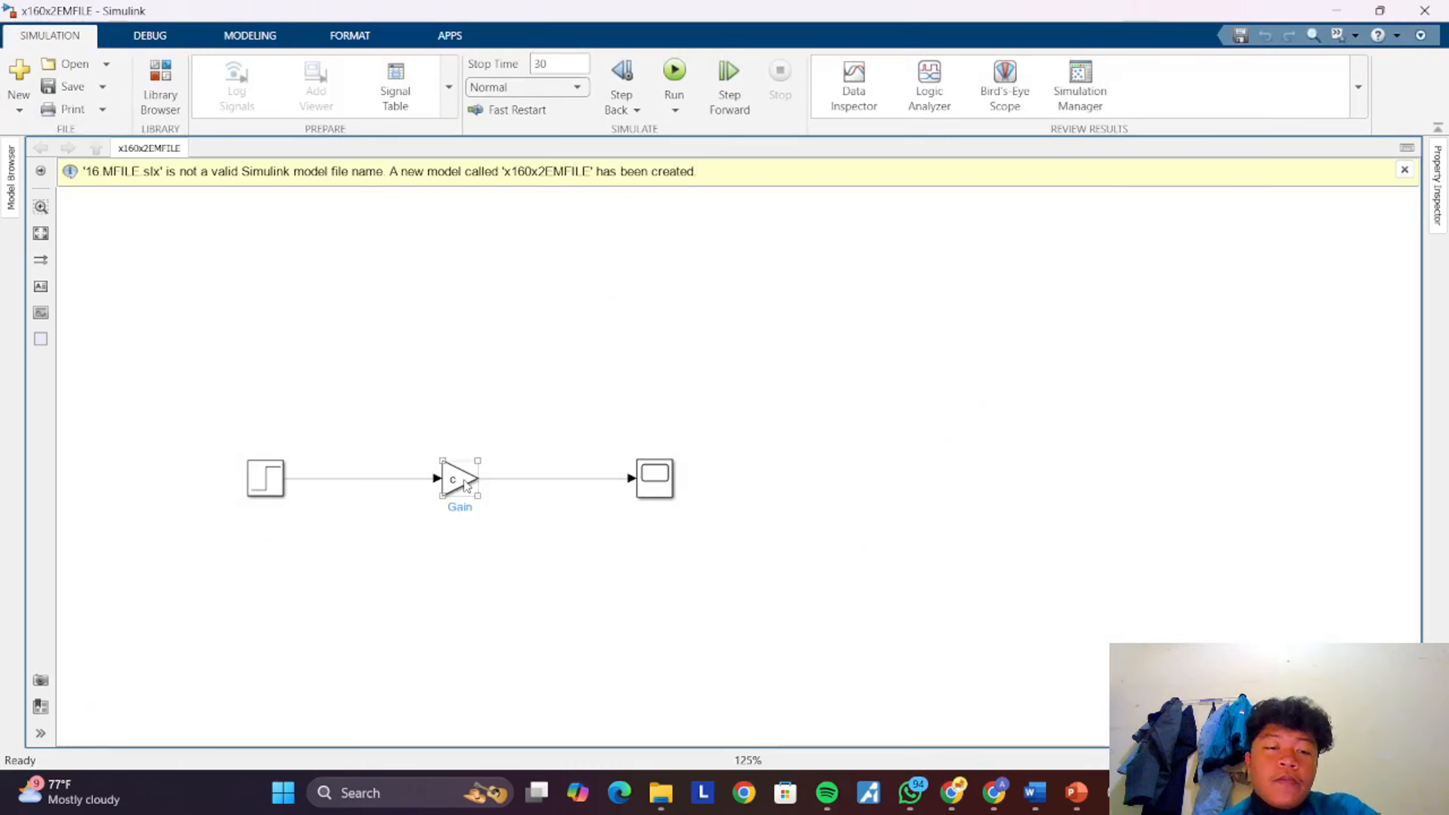
left_click(511, 542)
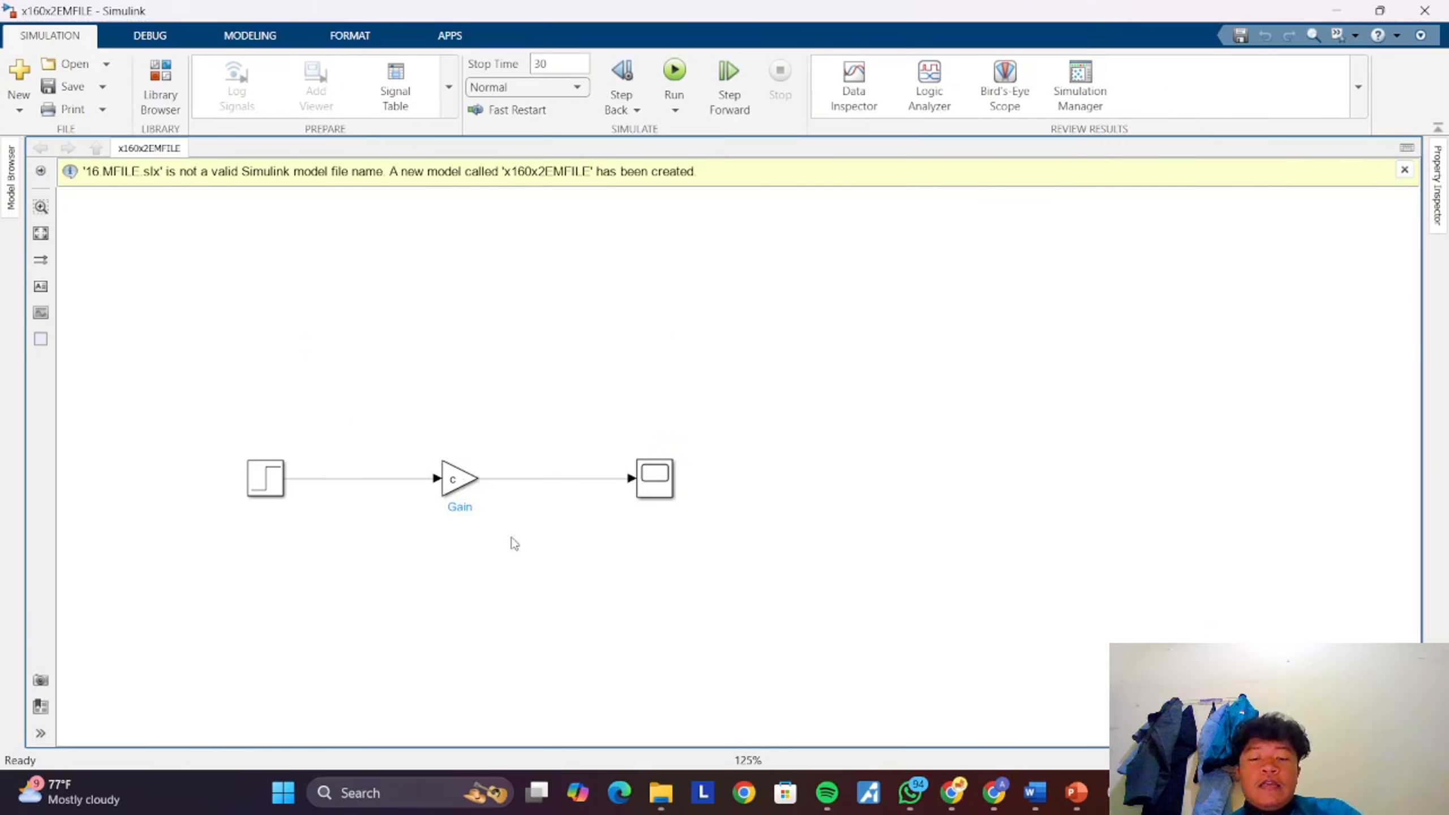
- Switch to the MATLAB window to check workspace variables a, b and c, and return to the x160x2EMFILE model
mouse_move(1117, 794)
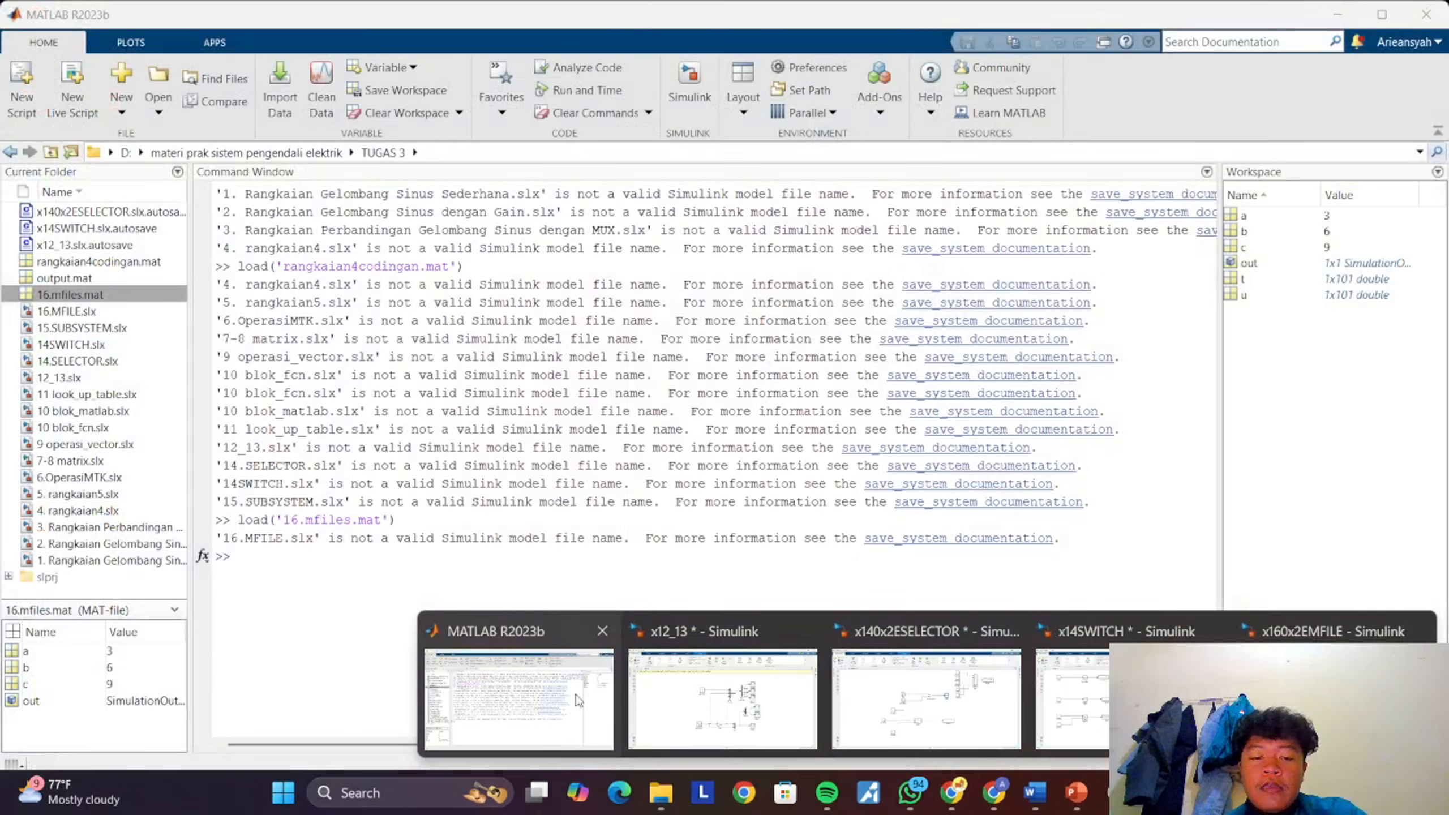
left_click(578, 701)
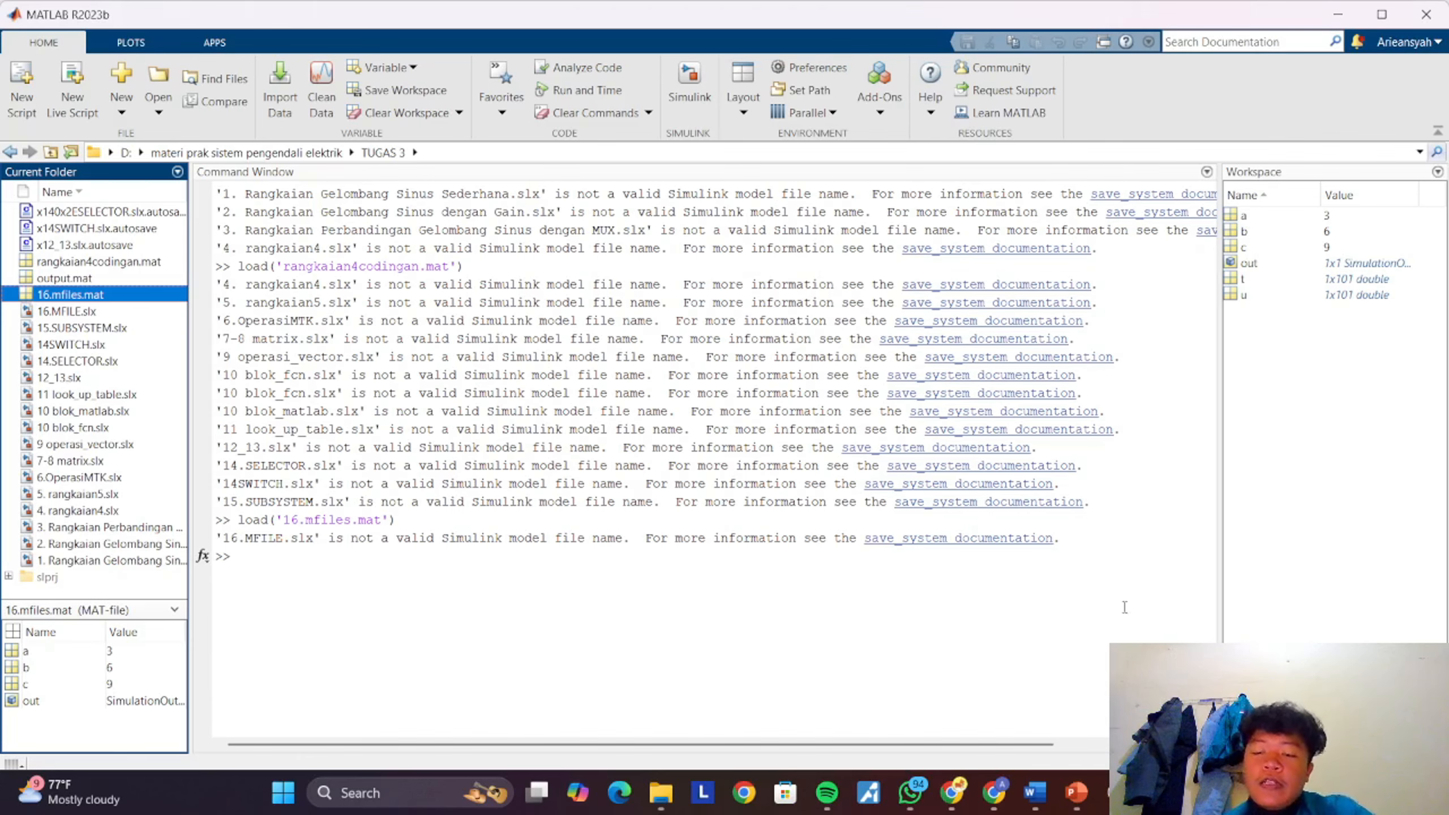
mouse_move(868, 793)
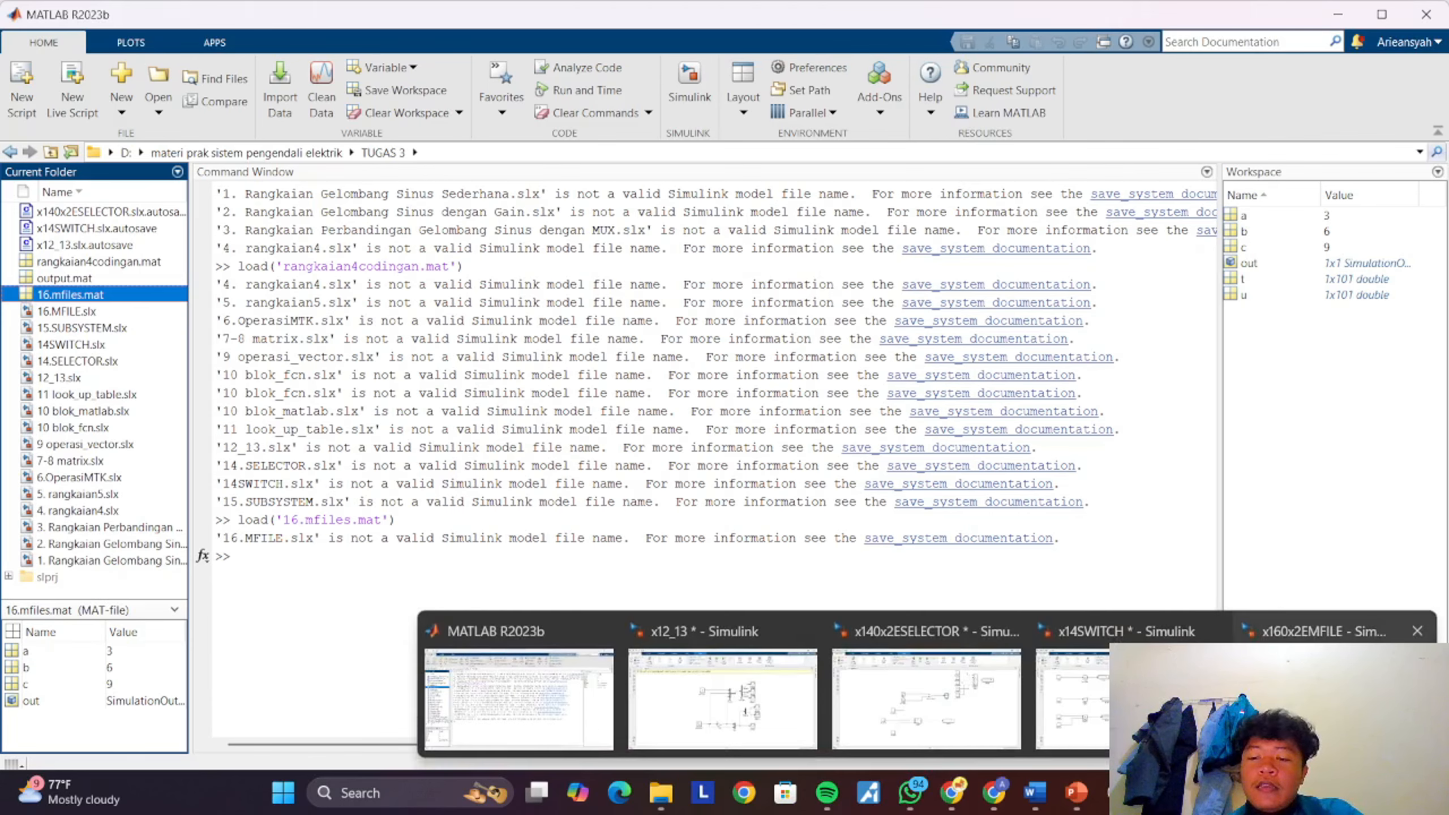
left_click(878, 606)
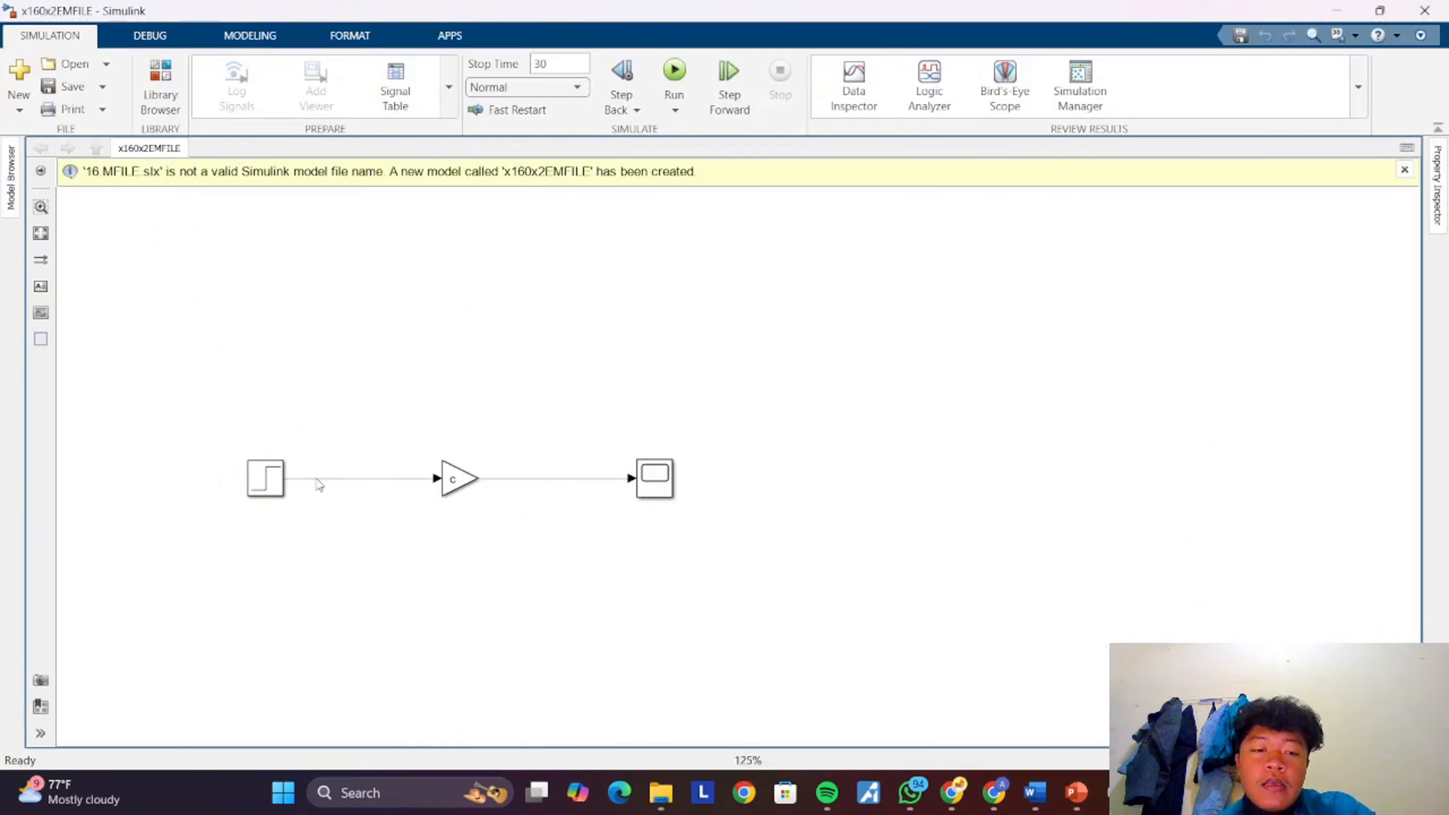
- View the Step signal amplified by gain c on the Scope and close the plot
left_click(455, 478)
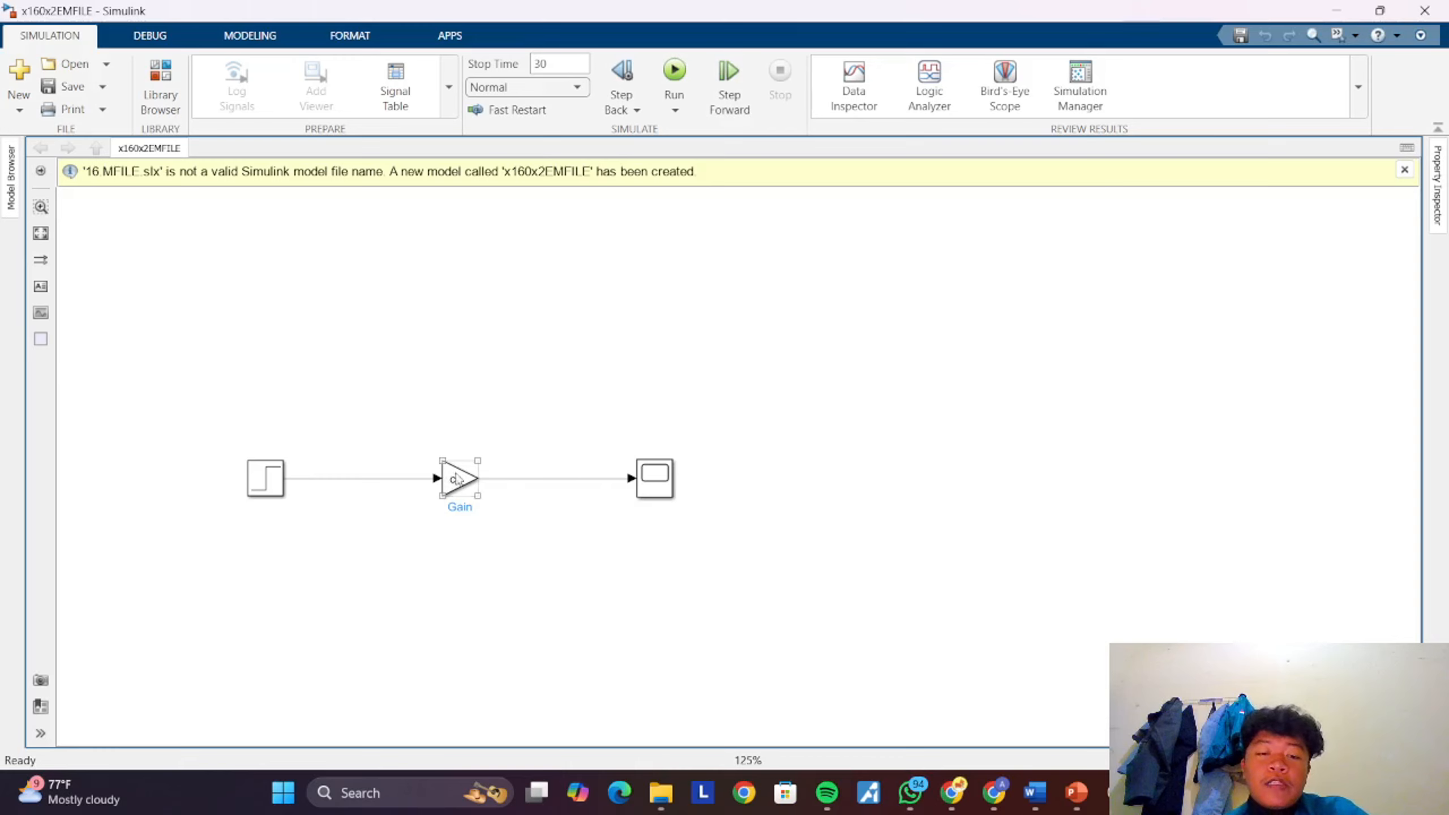
left_click(665, 488)
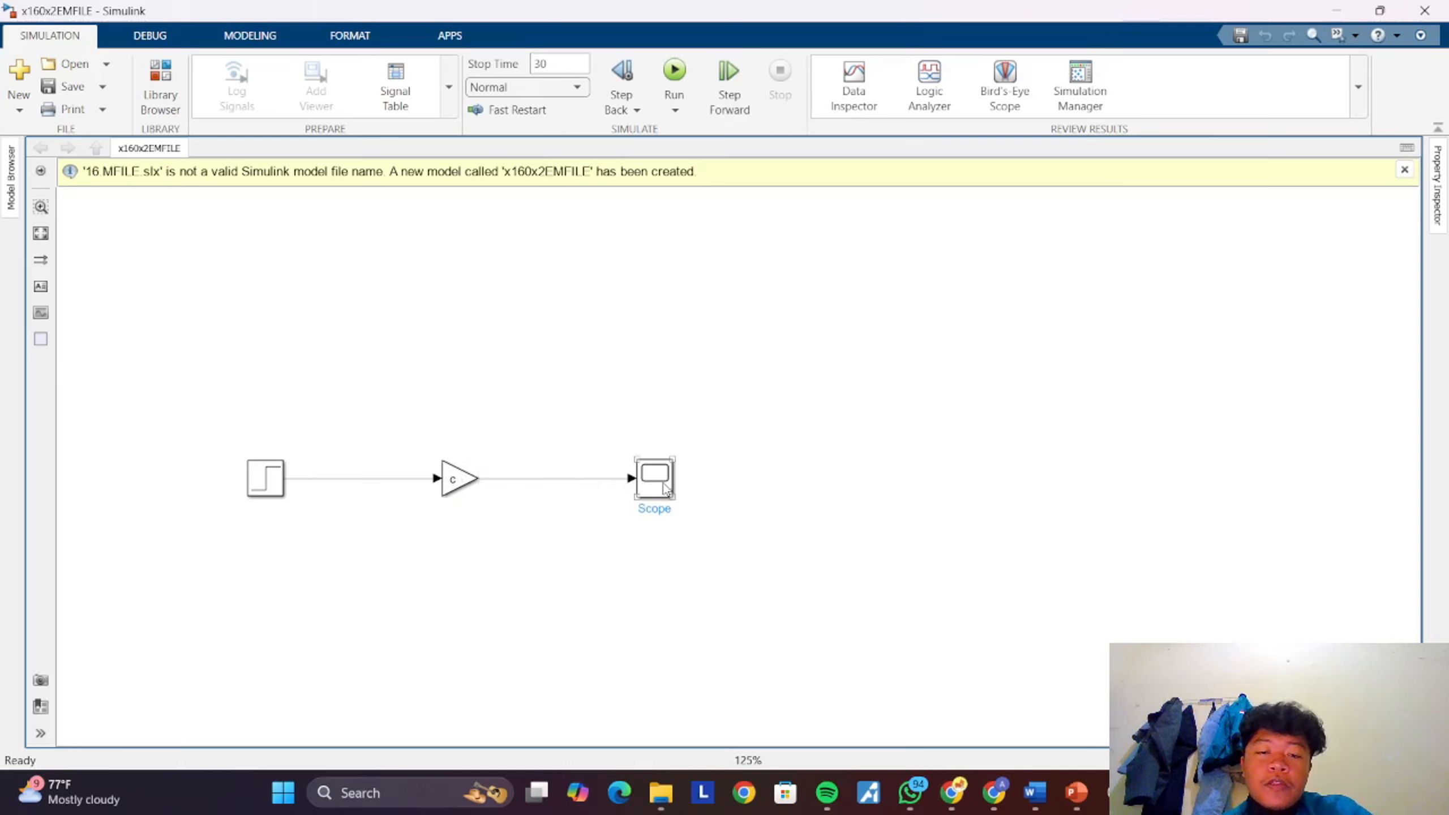
double_click(661, 484)
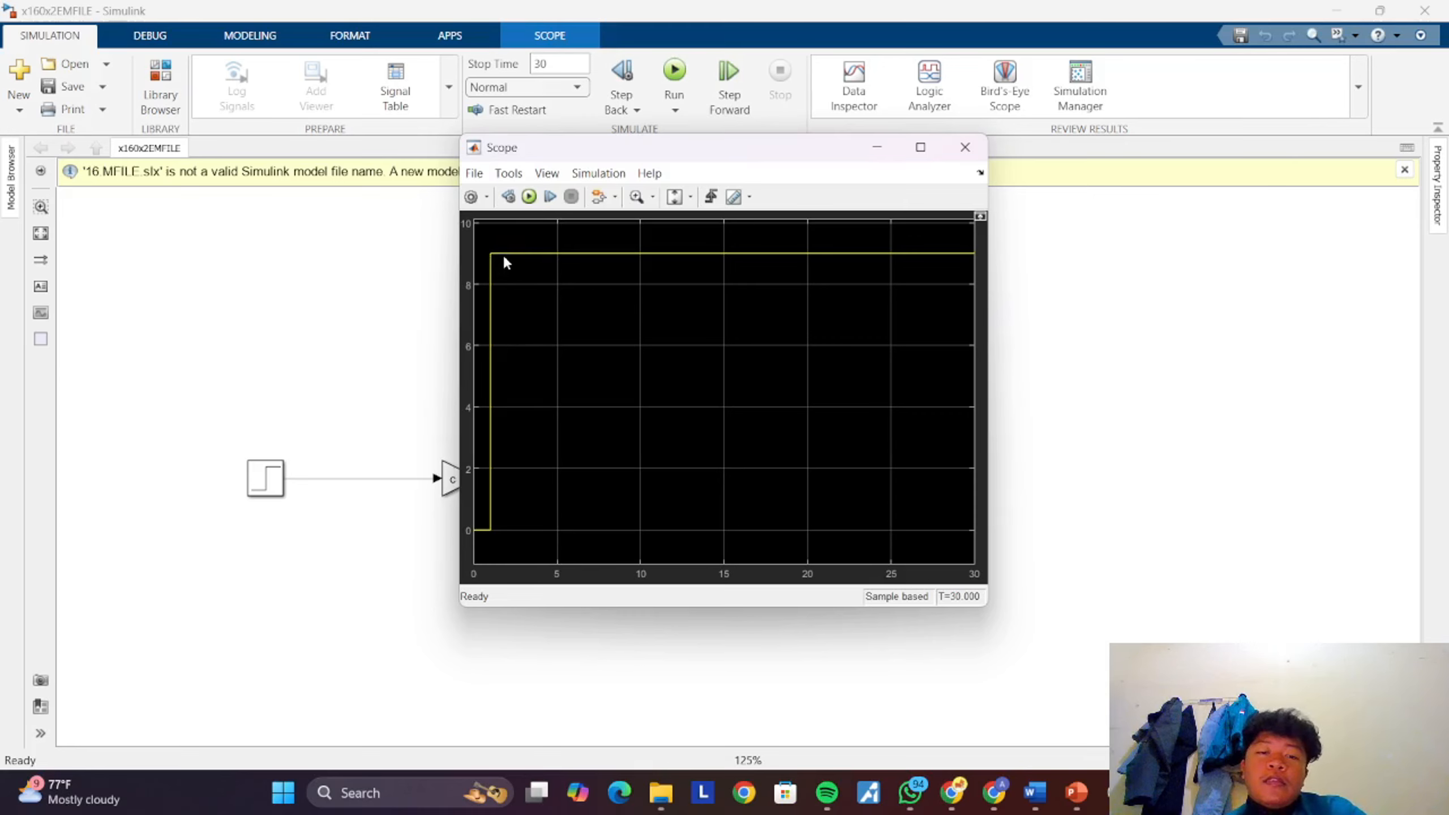
left_click(965, 148)
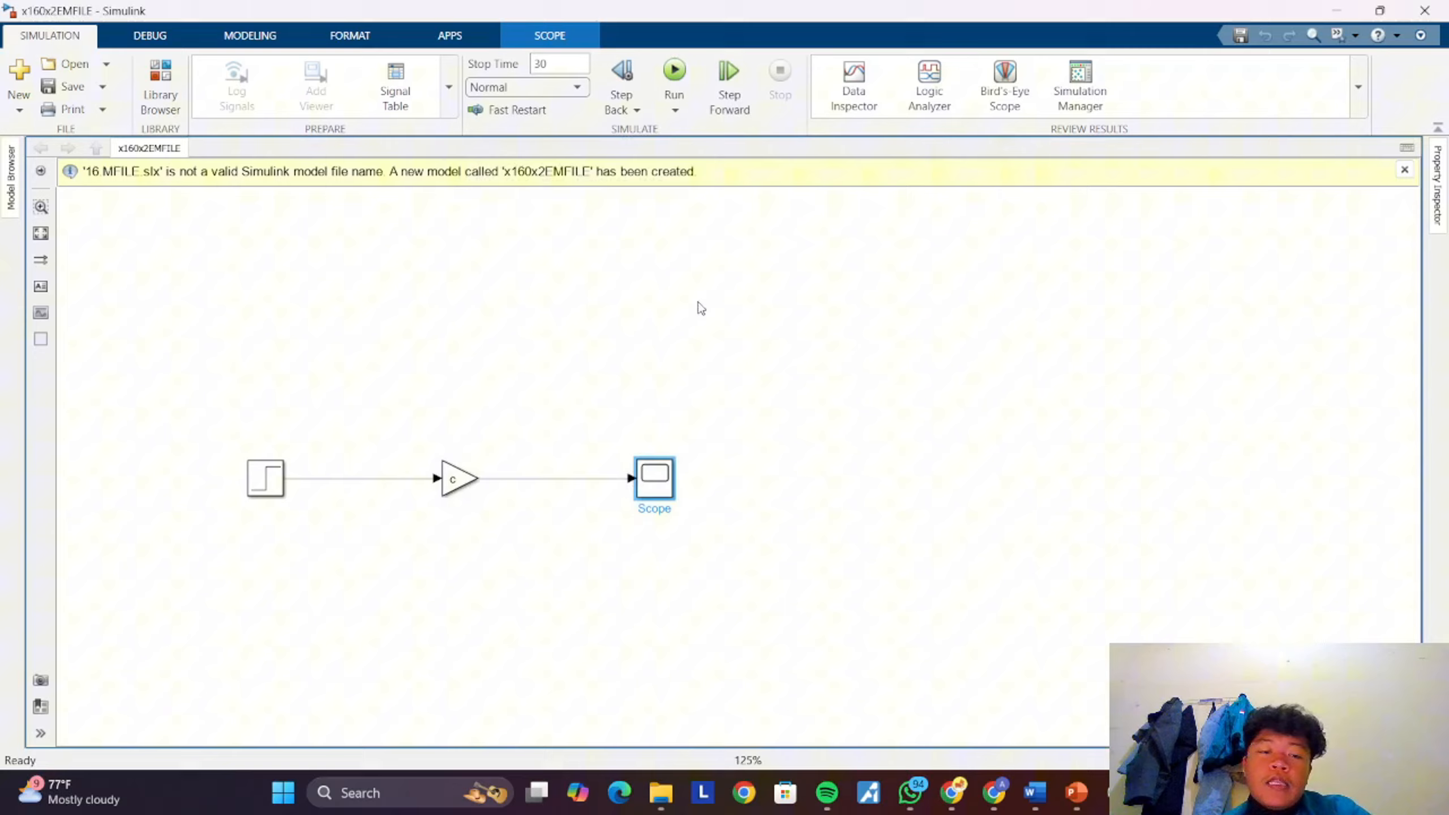
- Set the Gain block's gain to workspace variable a
double_click(454, 479)
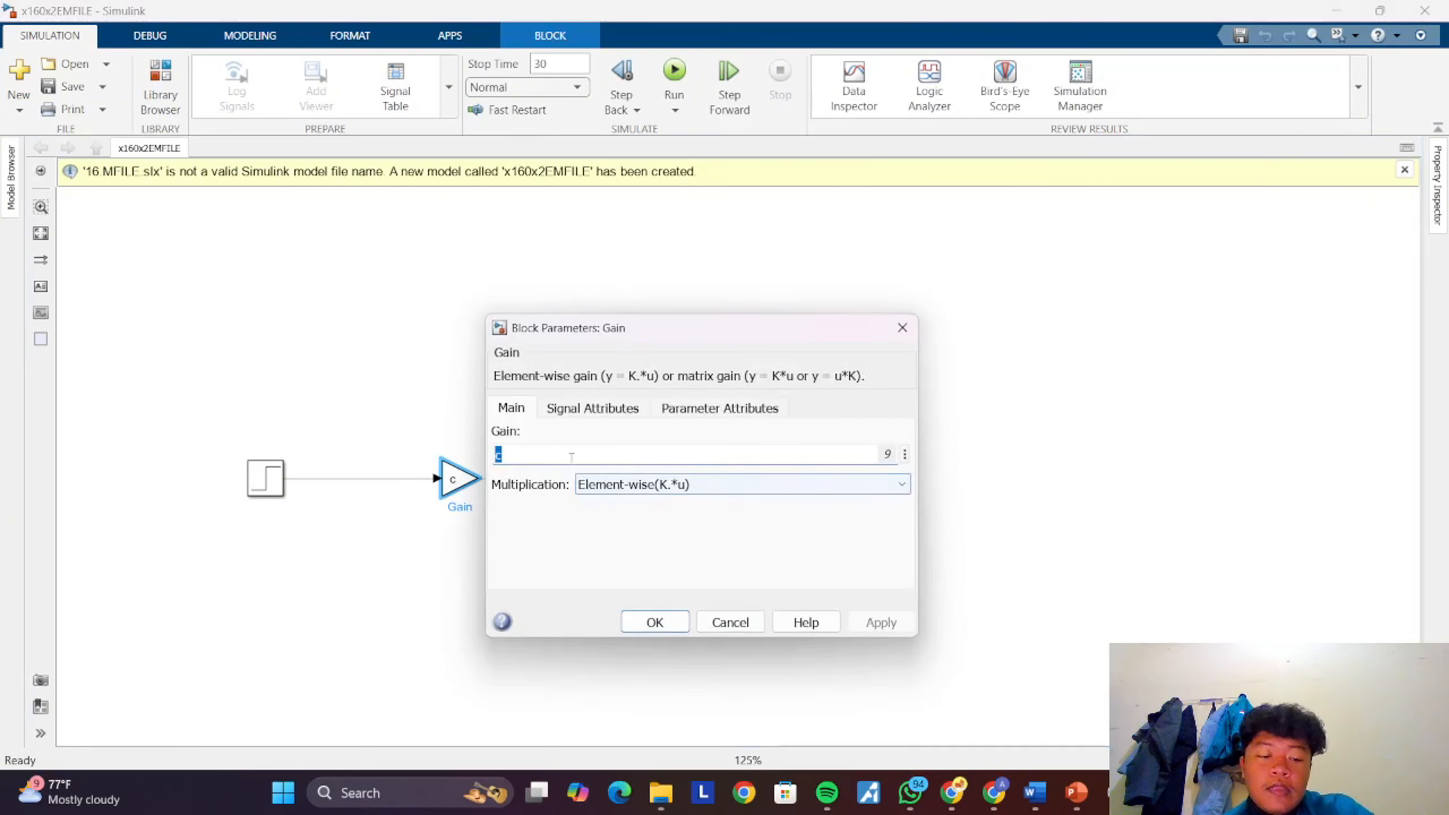
key("BackSpace")
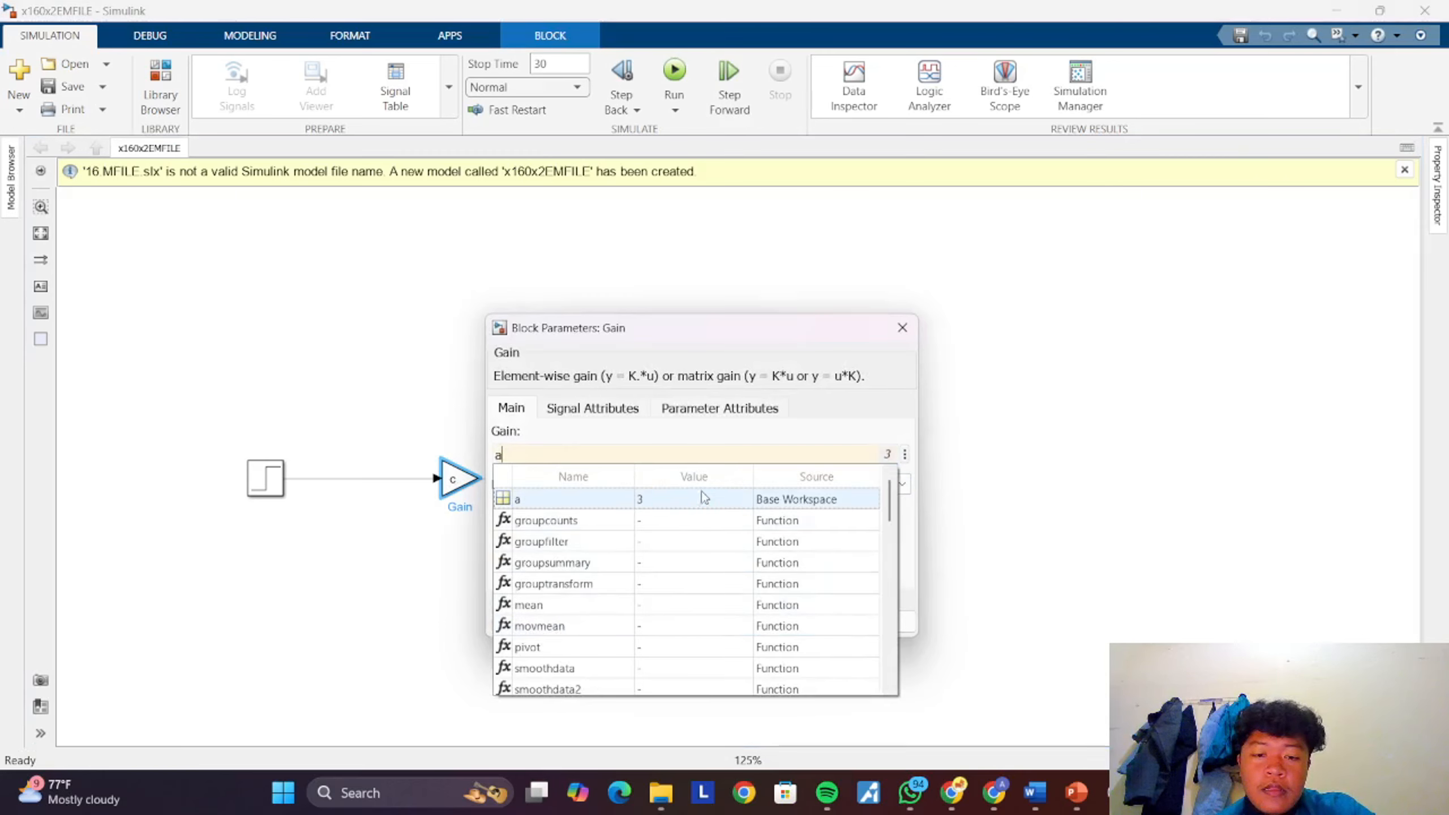
left_click(703, 497)
left_click(856, 618)
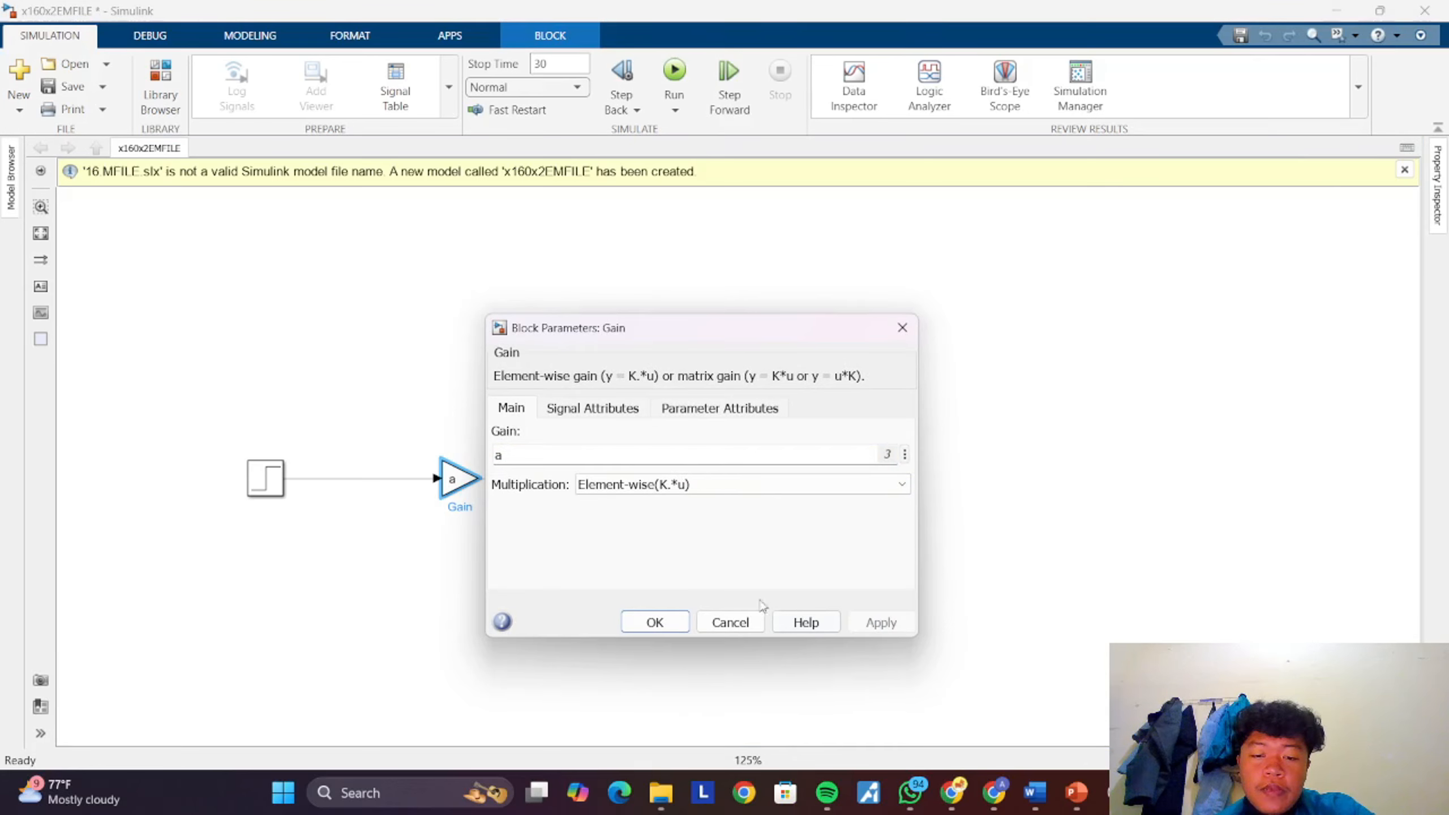
left_click(654, 622)
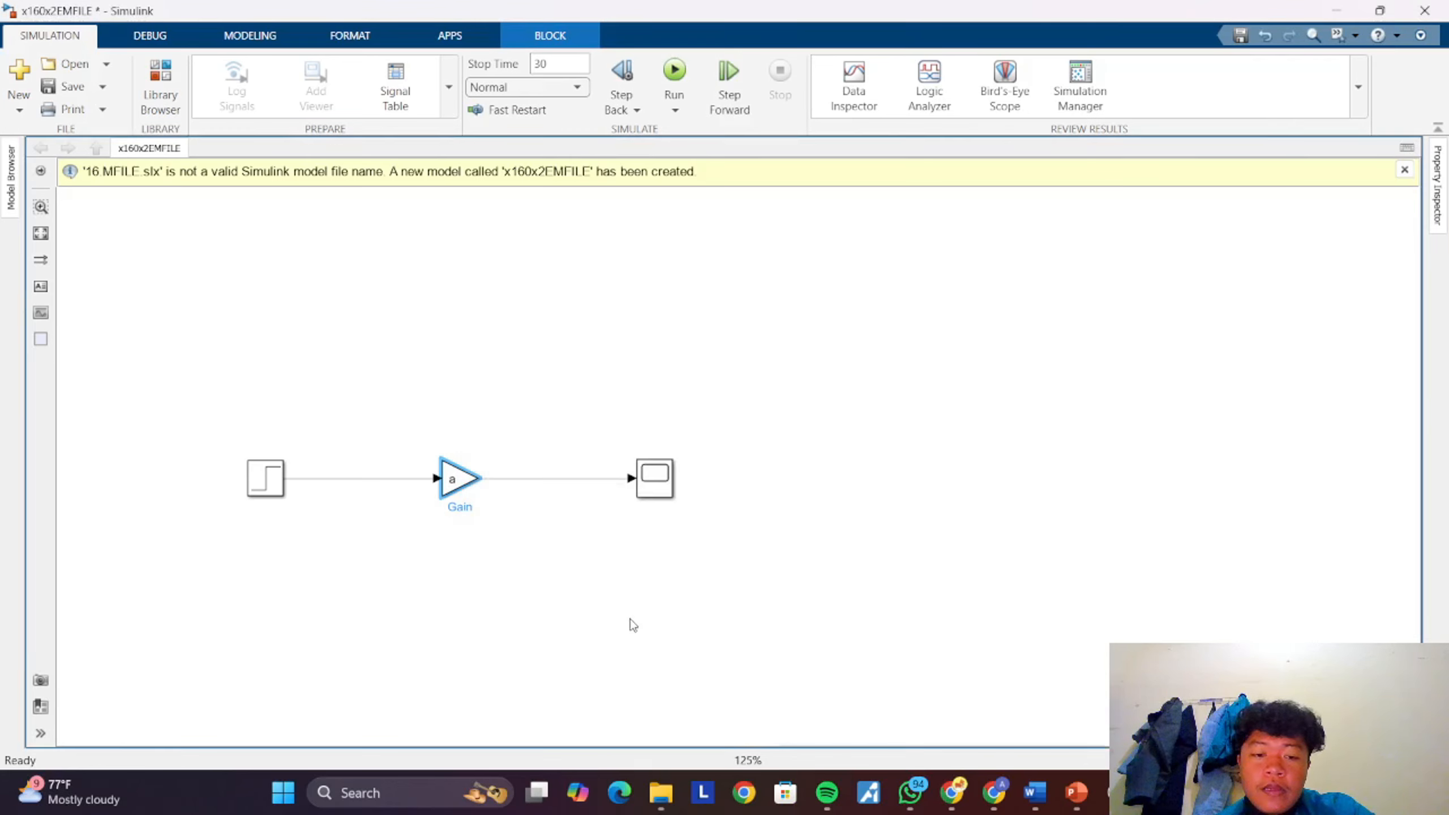
- Rerun the simulation and view the Step signal amplified by gain a on the Scope
left_click(675, 72)
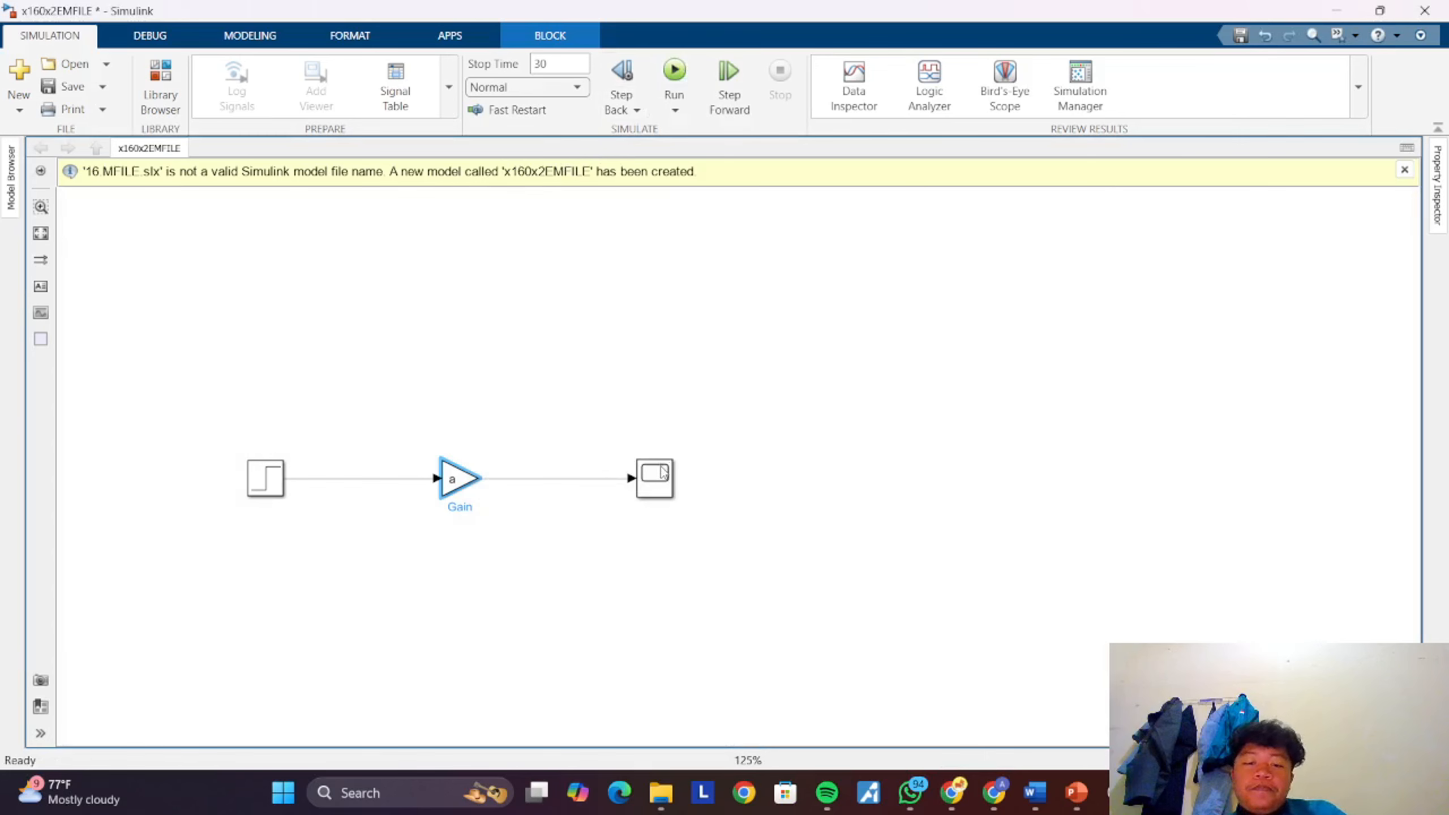
double_click(661, 472)
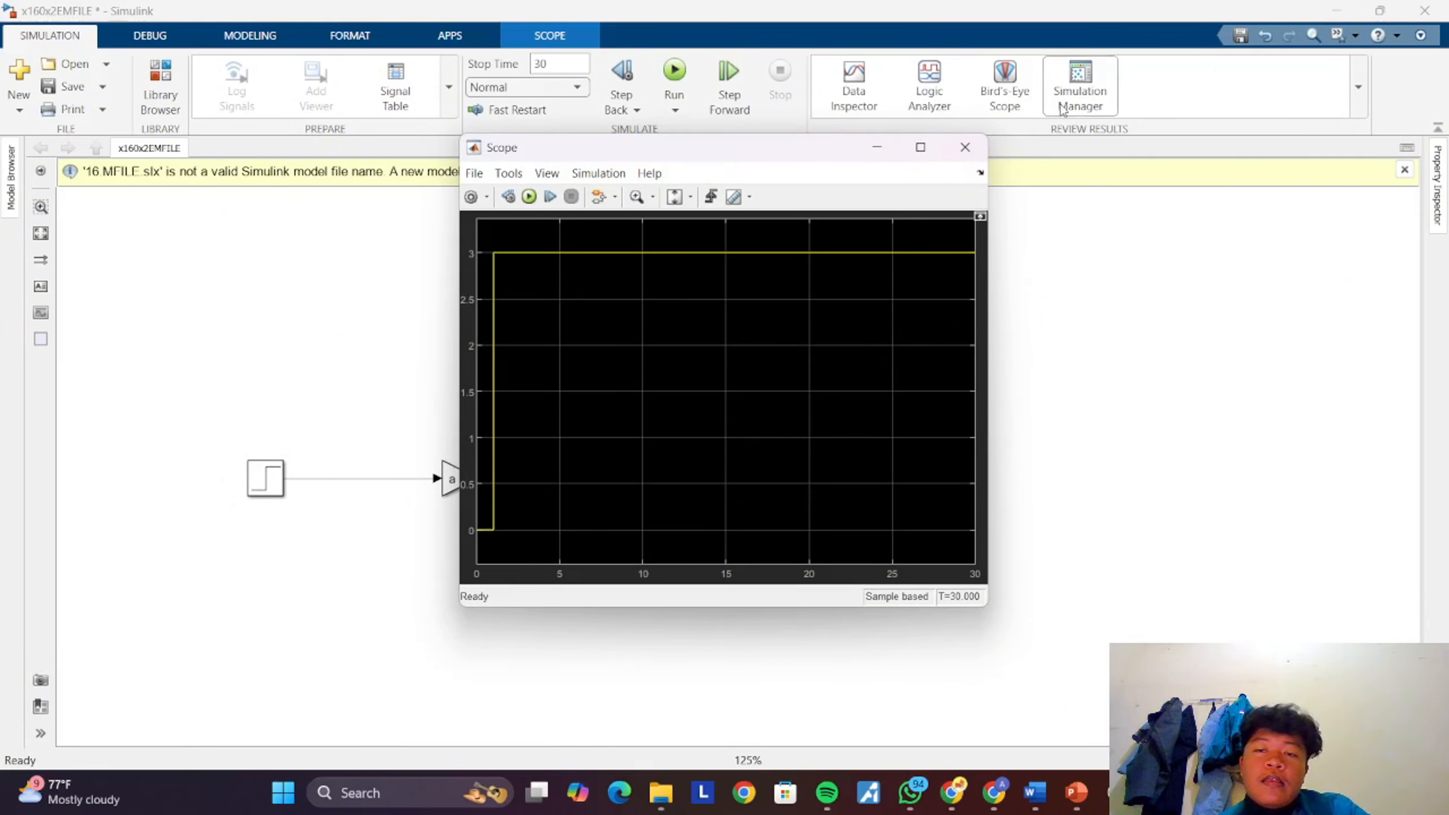
left_click(964, 147)
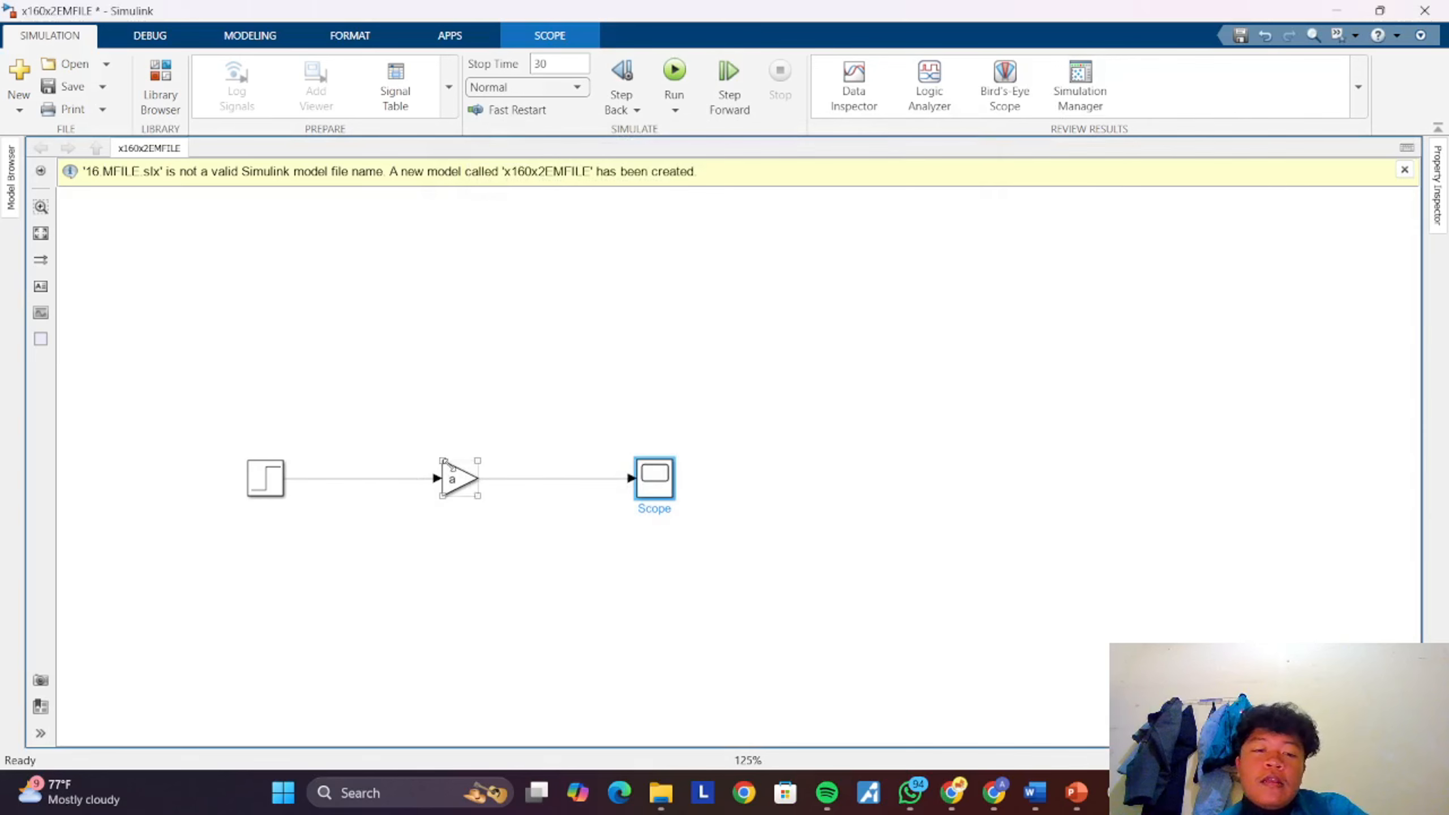
- Set the Gain block's gain to workspace variable b
double_click(454, 478)
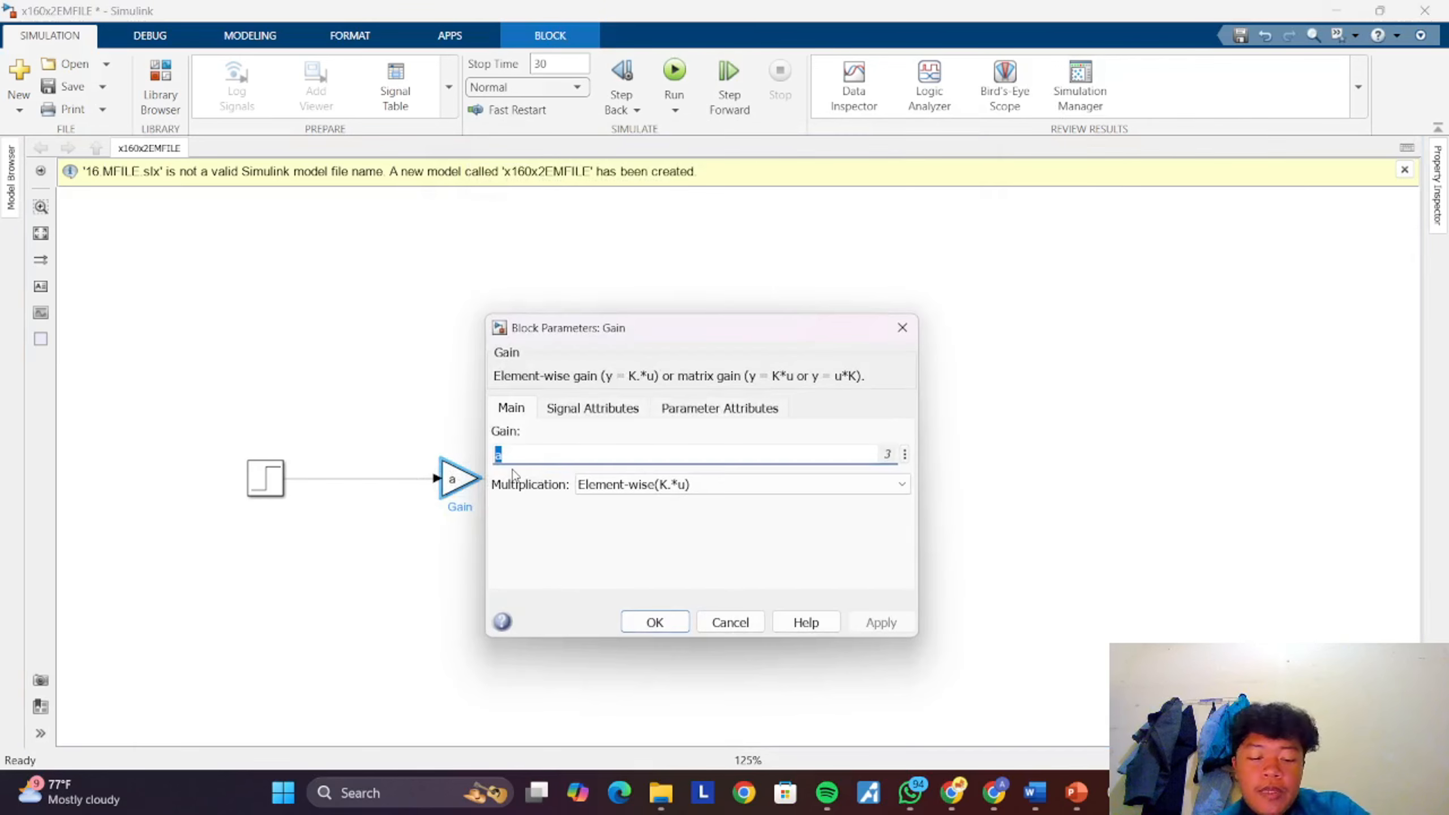
type("b")
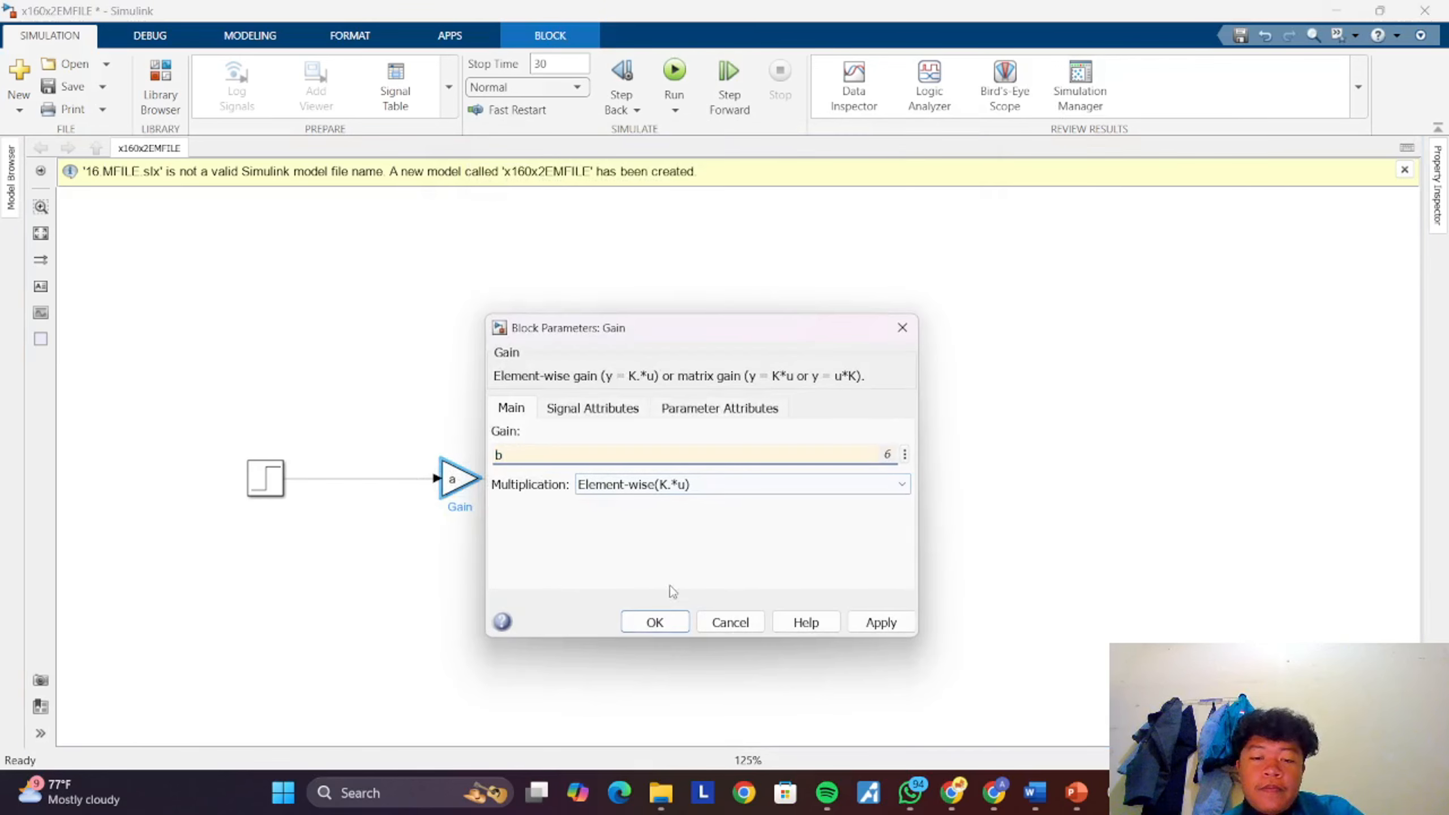
left_click(889, 618)
left_click(636, 628)
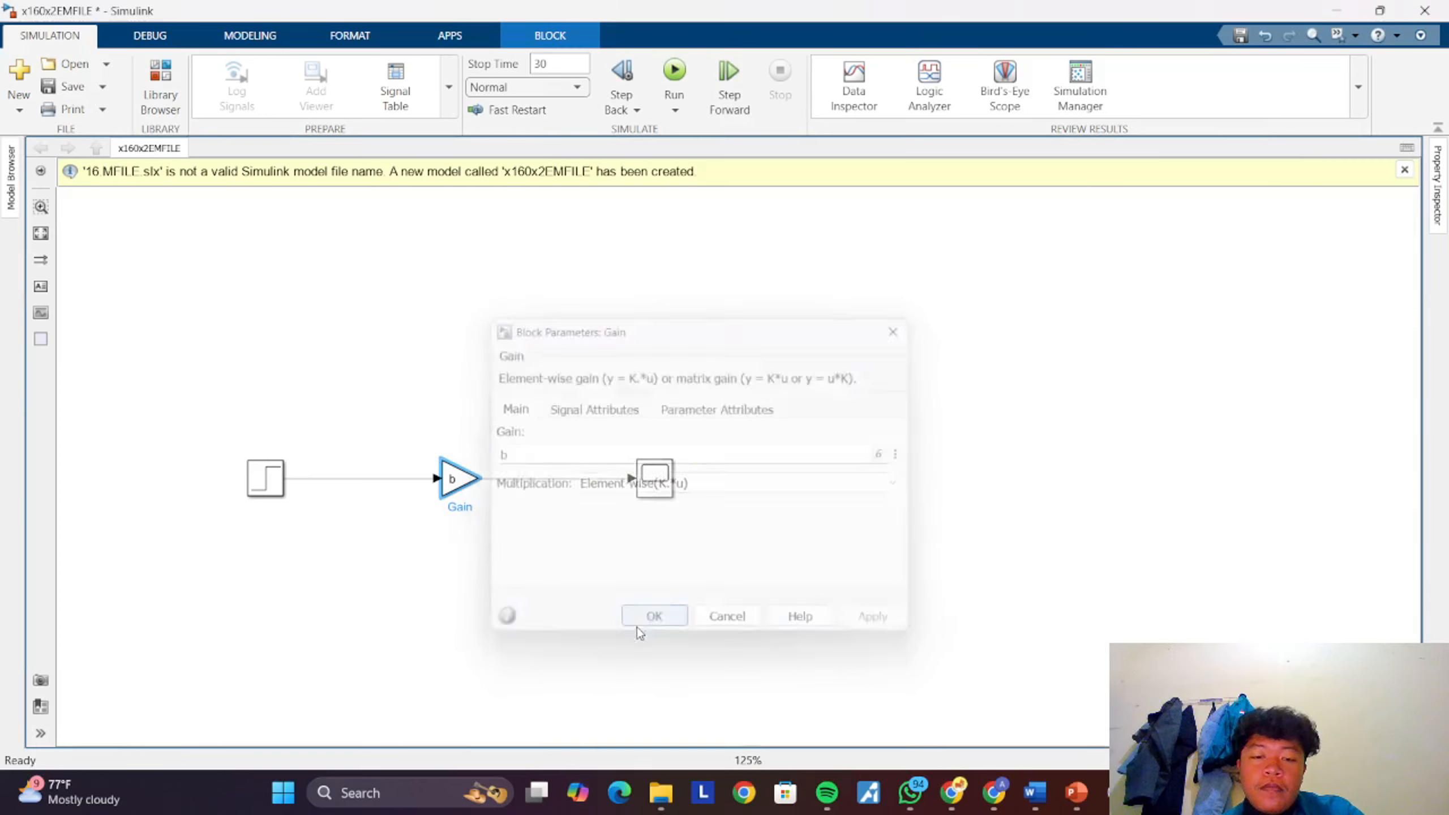
- Rerun the simulation, view the Step signal amplified by gain b on the Scope, and close the plot
double_click(646, 477)
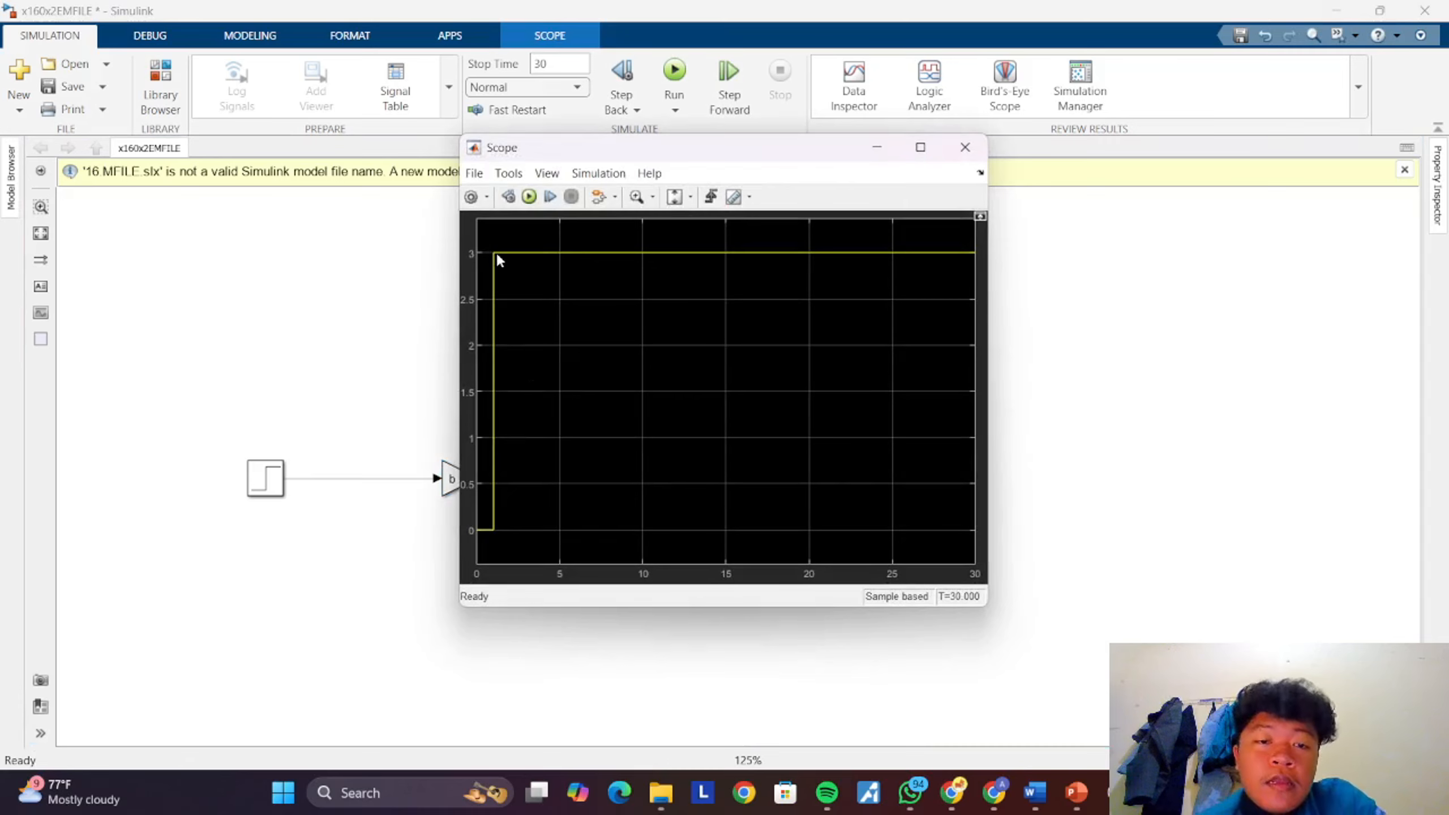
left_click(964, 147)
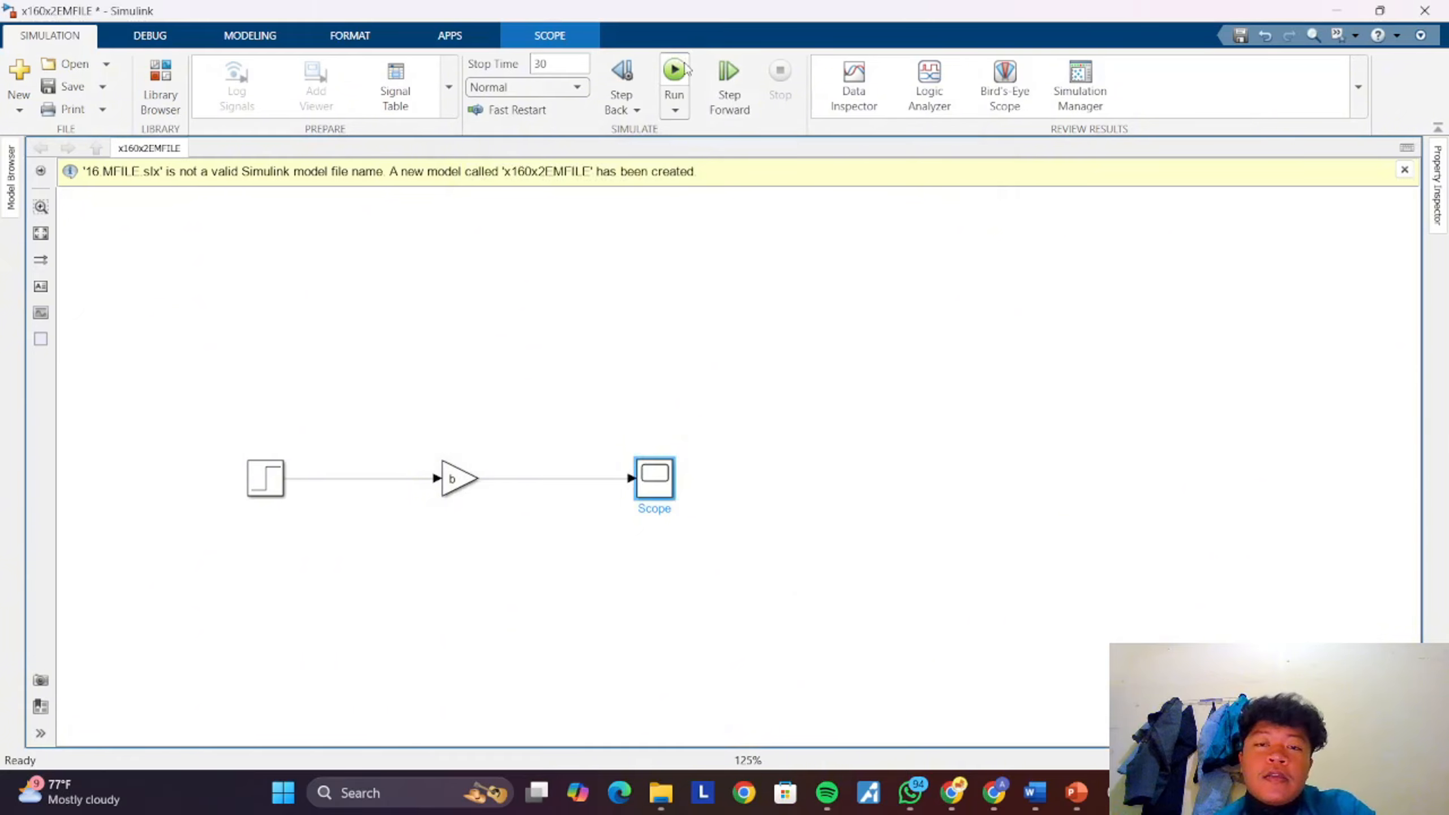
left_click(684, 69)
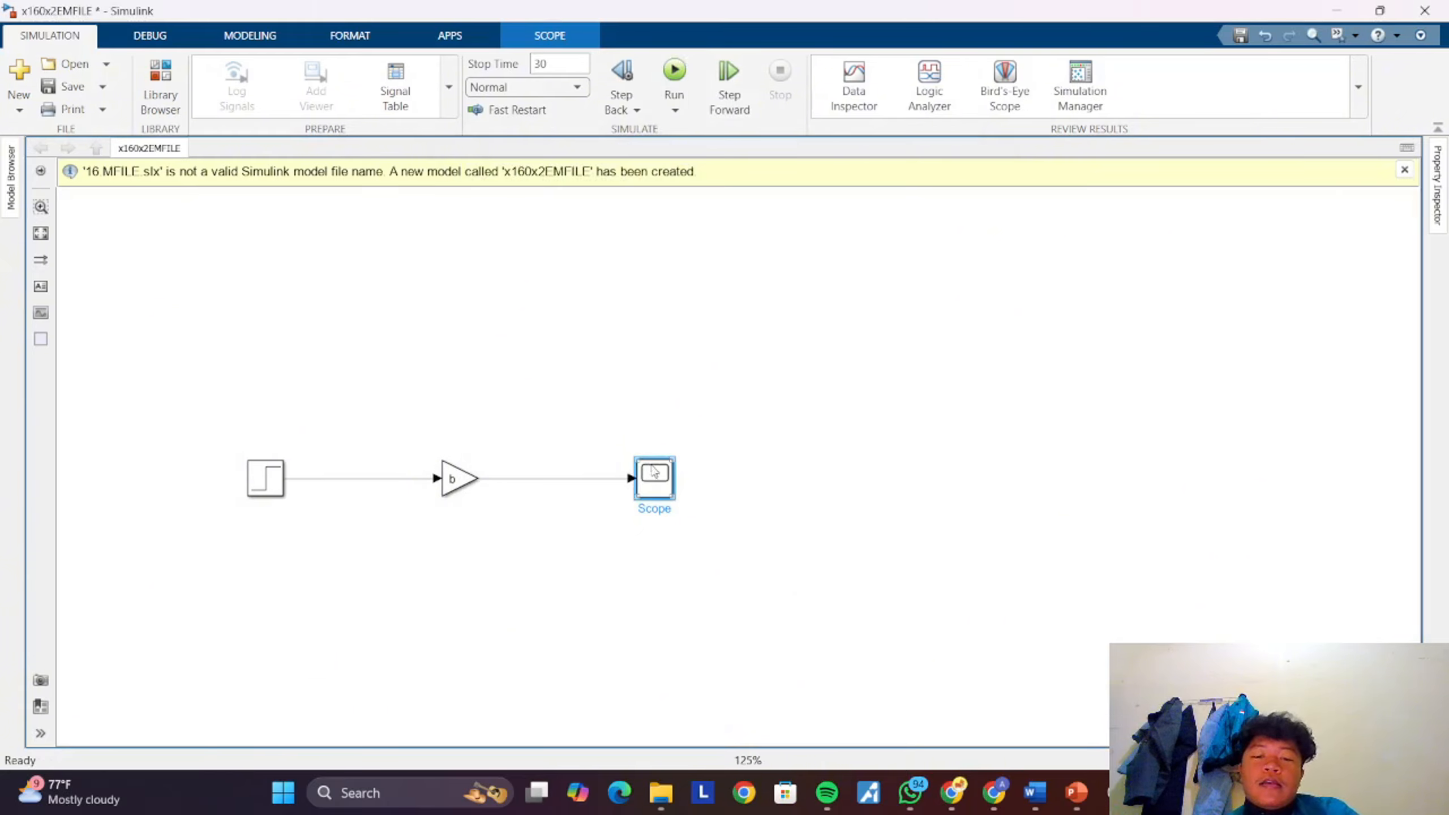
double_click(654, 473)
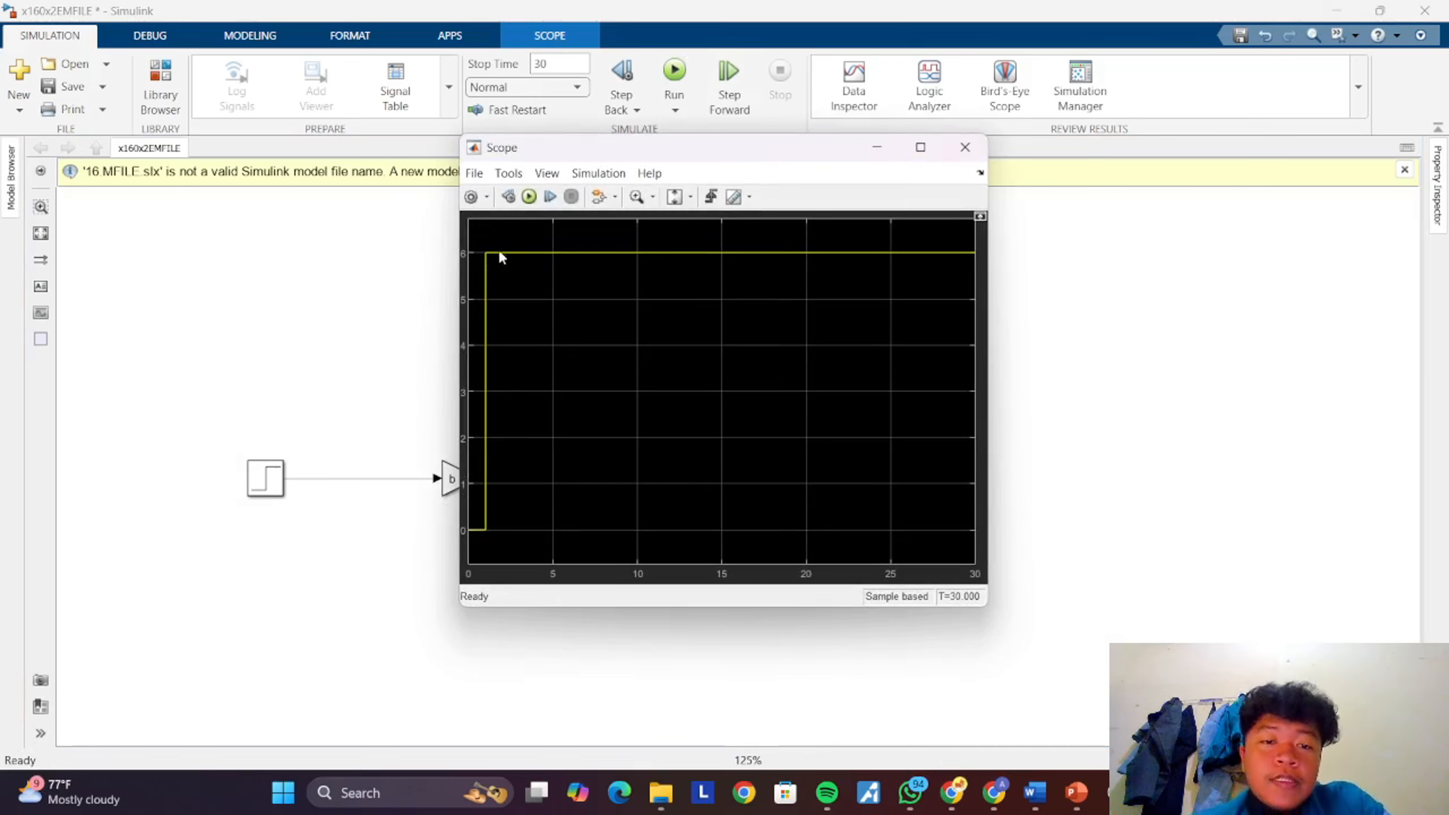
left_click(965, 148)
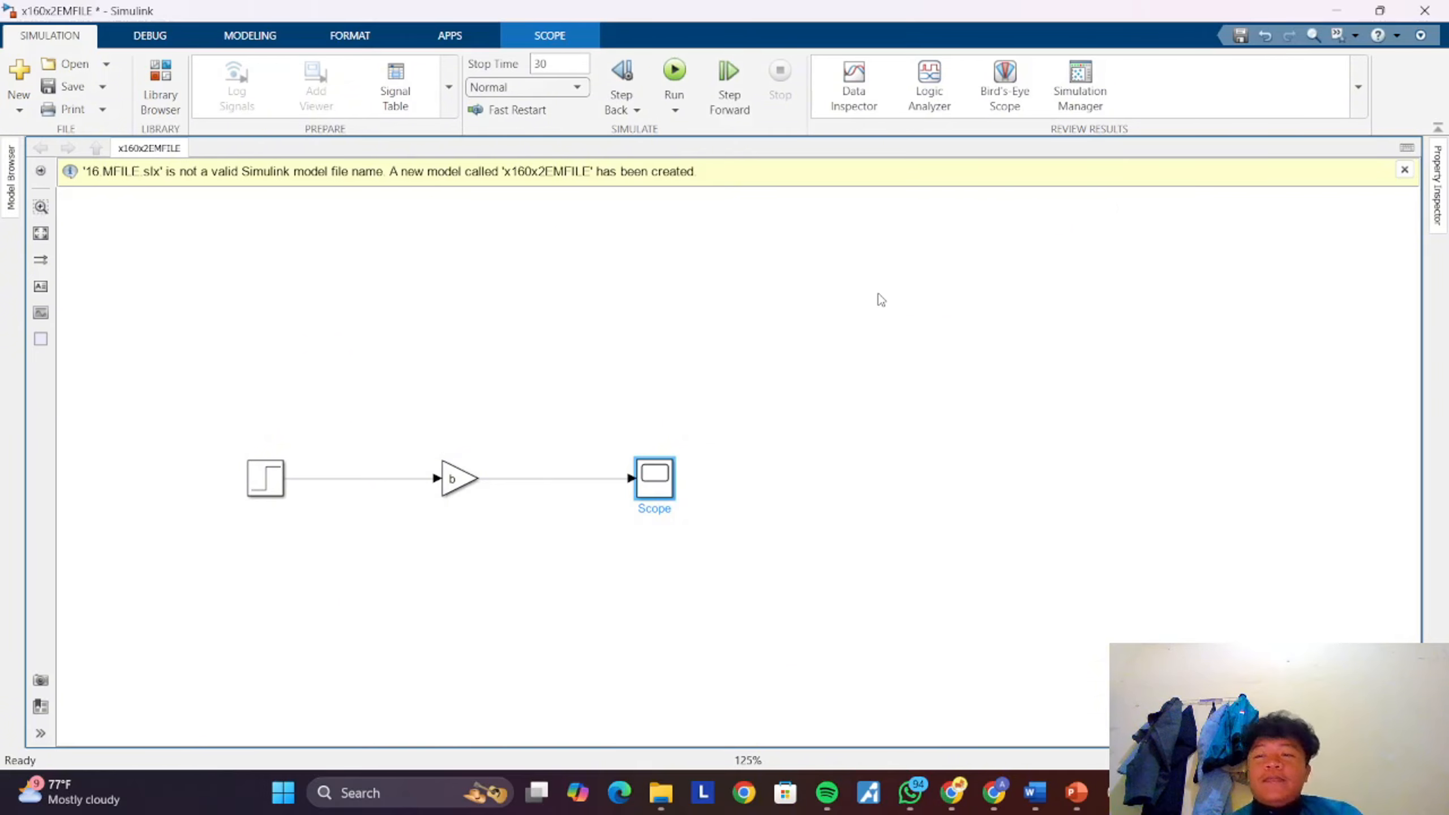
mouse_move(1117, 795)
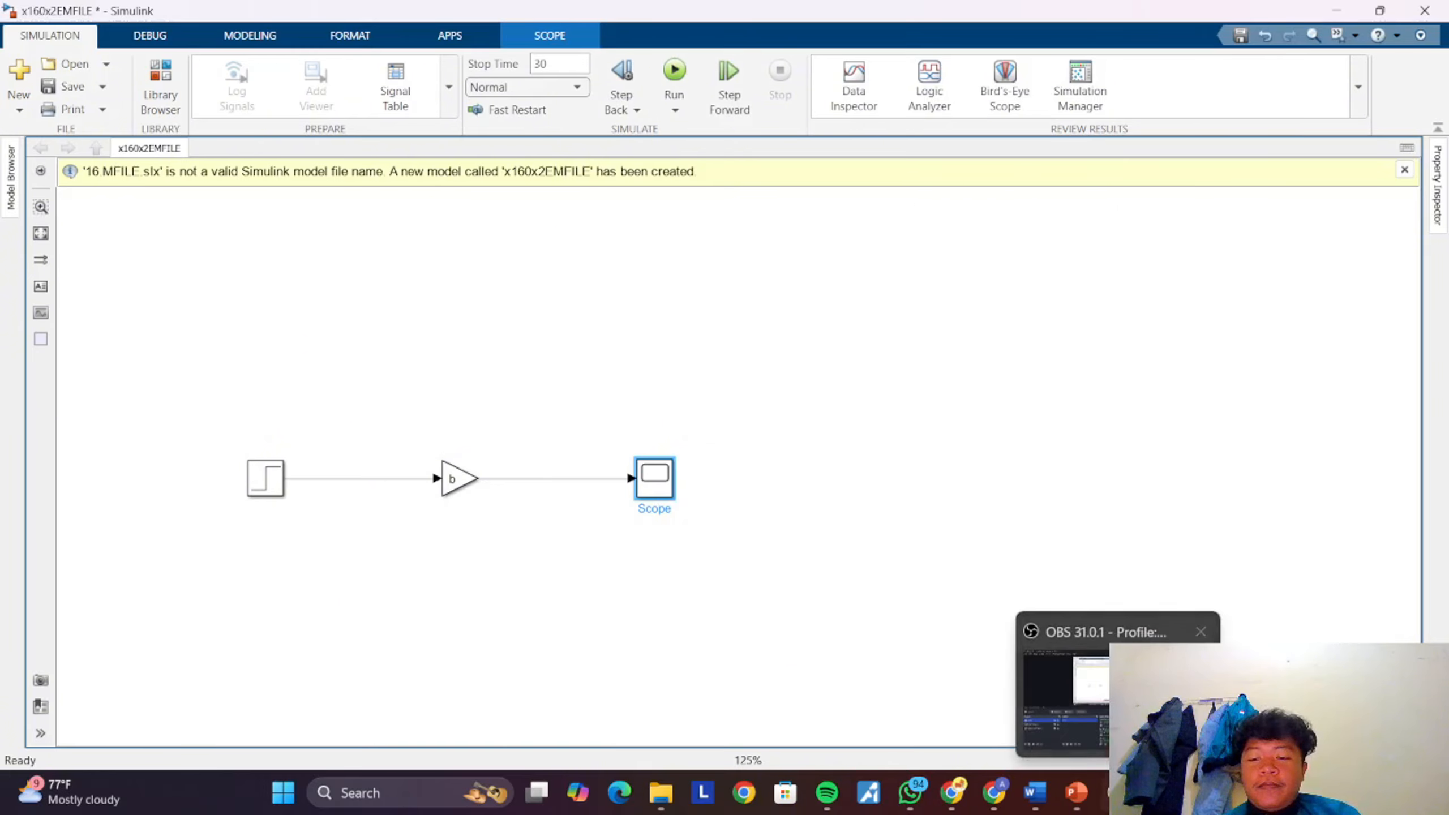